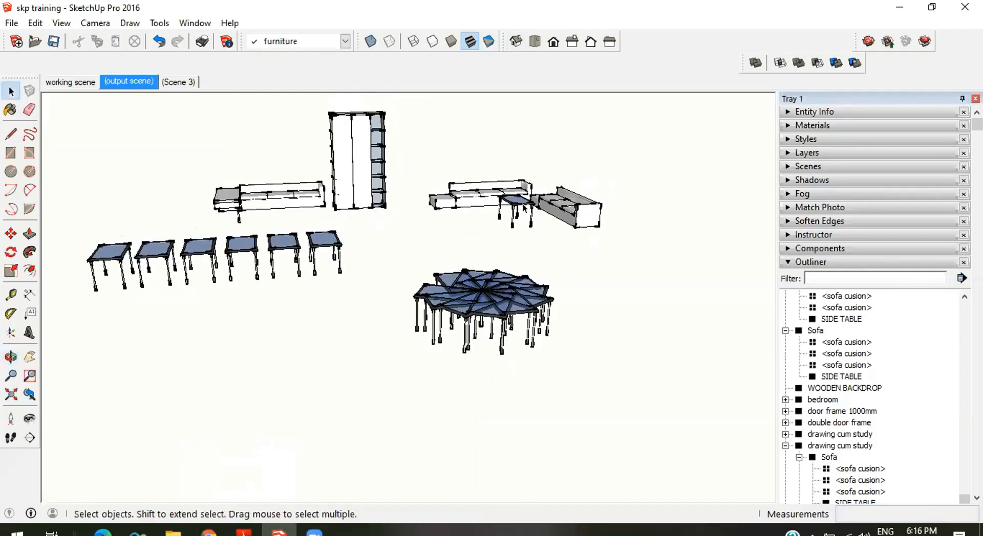
Step: Open the sofa group beside the blue table to view its nested cushions and side table in the Outliner, then exit it
{"action": "scroll", "coordinate": [512, 197], "scroll_direction": "up", "scroll_amount": 3}
{"action": "scroll", "coordinate": [366, 263], "scroll_direction": "down", "scroll_amount": 2}
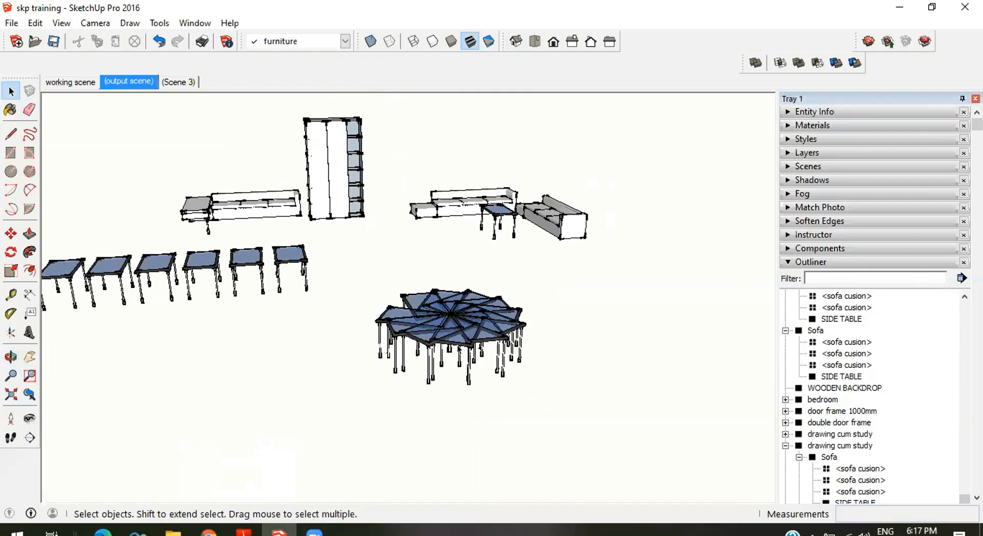
{"action": "middle_click_drag", "start_coordinate": [479, 232], "coordinate": [498, 313]}
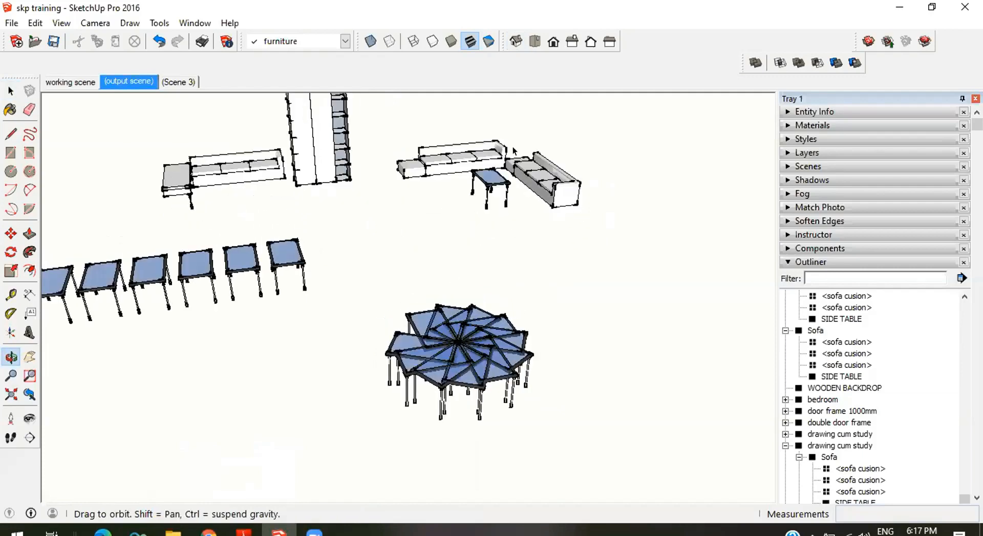
{"action": "scroll", "coordinate": [540, 159], "scroll_direction": "up", "scroll_amount": 4}
{"action": "left_click", "coordinate": [540, 173]}
{"action": "double_click", "coordinate": [540, 173]}
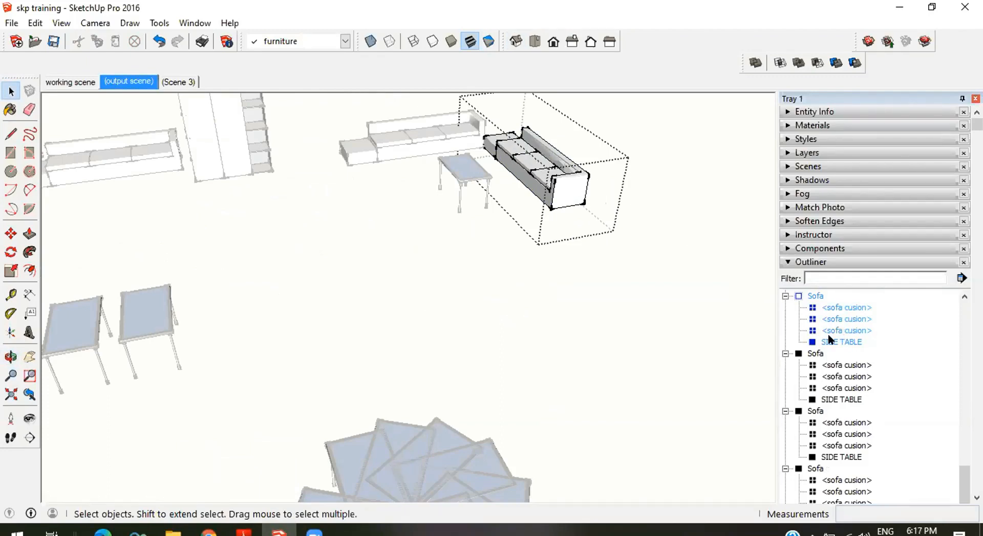
{"action": "left_click", "coordinate": [686, 296]}
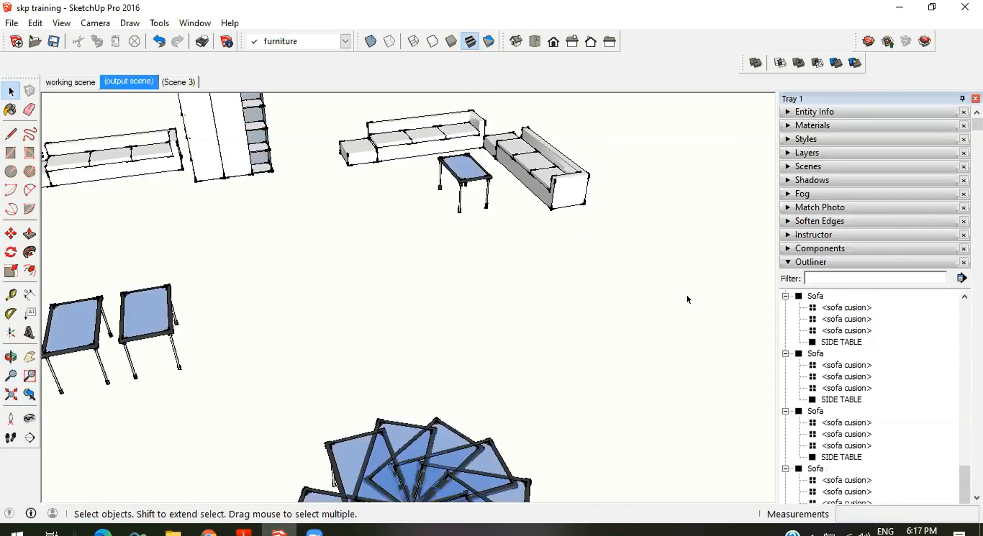
Step: Open the centre table component beside the sofas to inspect its nested leg groups in the Outliner, then exit it
{"action": "left_click", "coordinate": [476, 175]}
{"action": "double_click", "coordinate": [491, 181]}
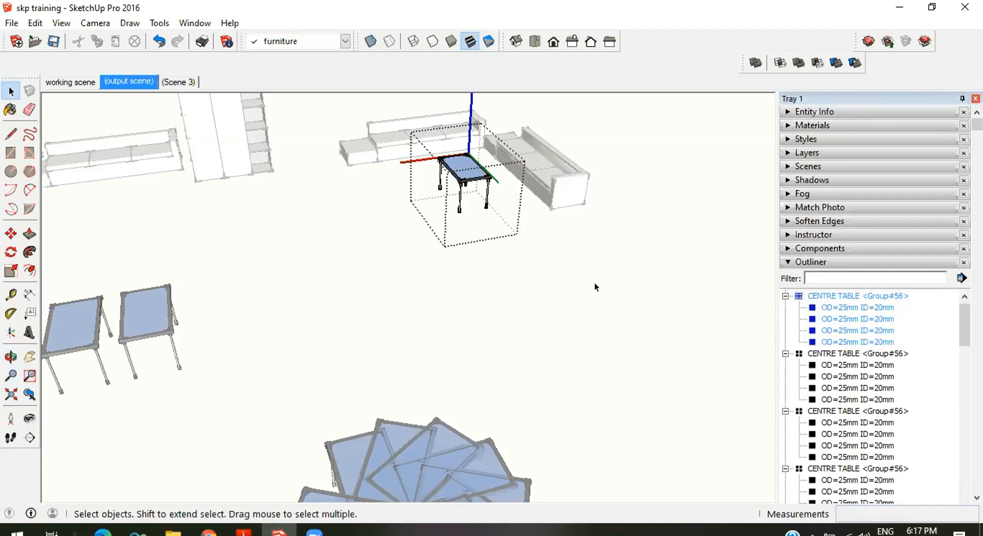
{"action": "left_click", "coordinate": [613, 310]}
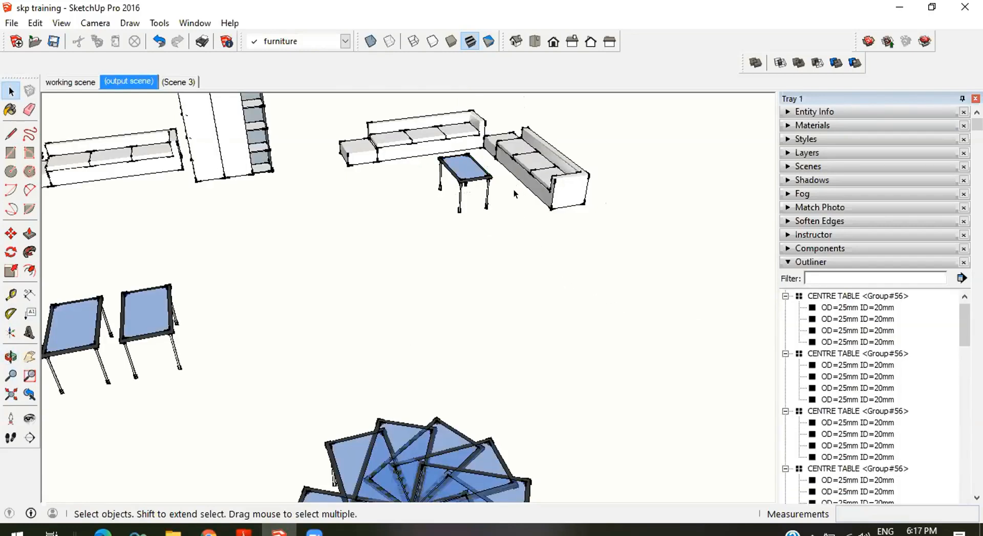
{"action": "double_click", "coordinate": [469, 174]}
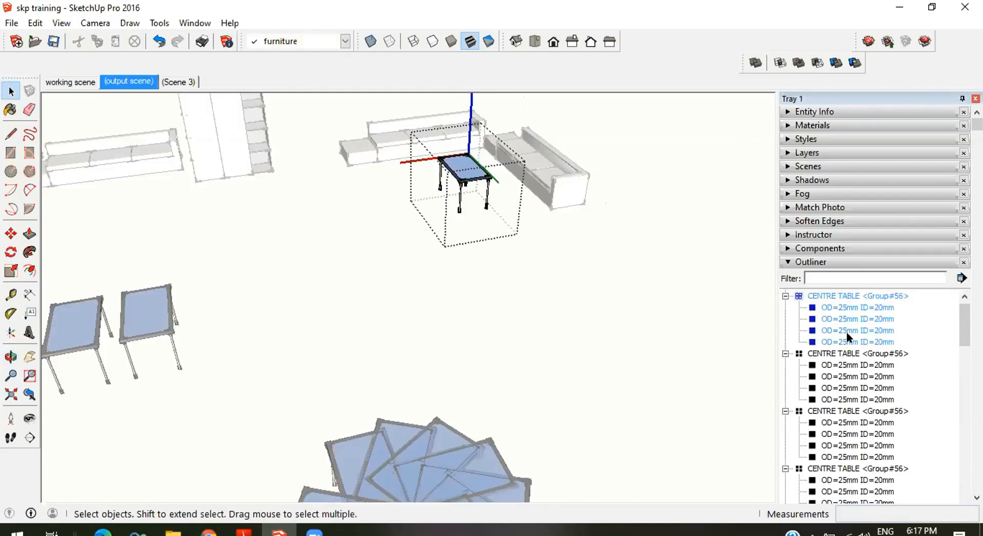
{"action": "left_click", "coordinate": [825, 308]}
{"action": "left_click", "coordinate": [652, 316]}
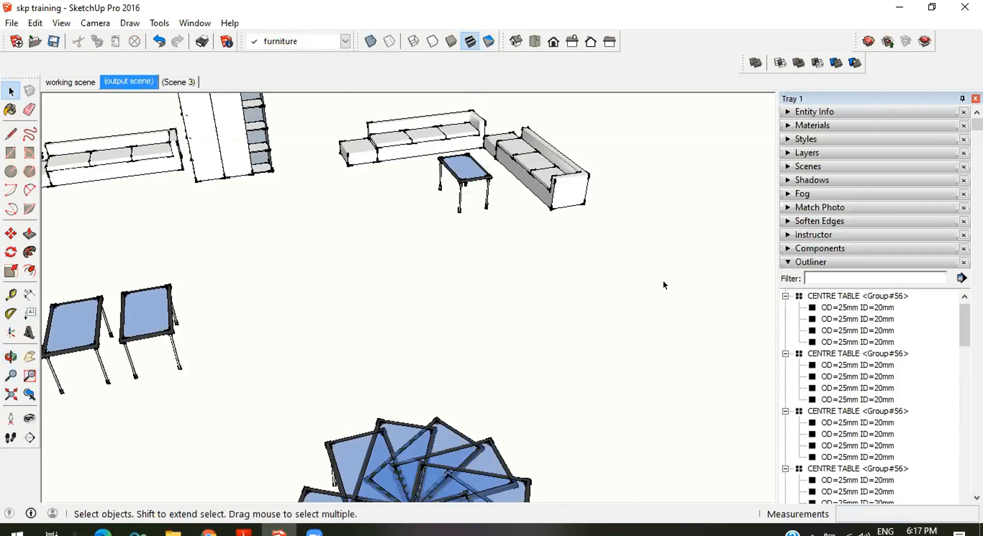
{"action": "key", "text": "XF86AudioRaiseVolume"}
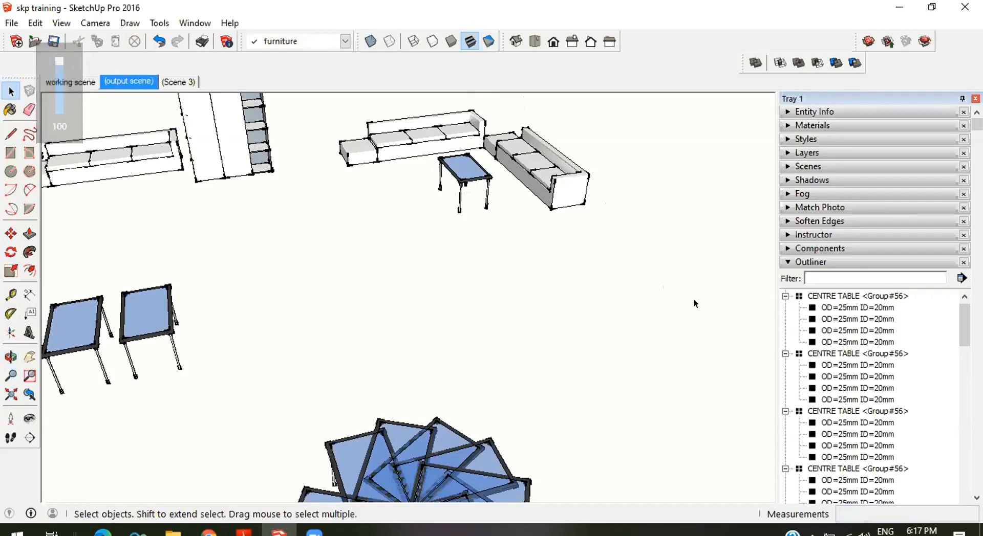
Step: Open the foyer furniture group and select its panels, counter top and individual shelves to identify them in the Outliner
{"action": "scroll", "coordinate": [829, 332], "scroll_direction": "down", "scroll_amount": 1}
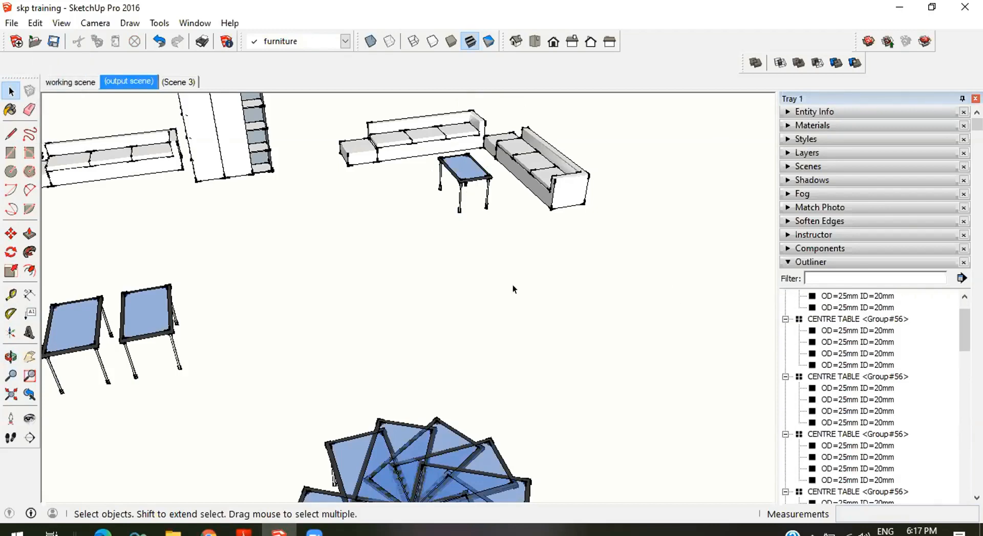
{"action": "middle_click_drag", "start_coordinate": [249, 173], "coordinate": [271, 194]}
{"action": "scroll", "coordinate": [303, 158], "scroll_direction": "down", "scroll_amount": 8}
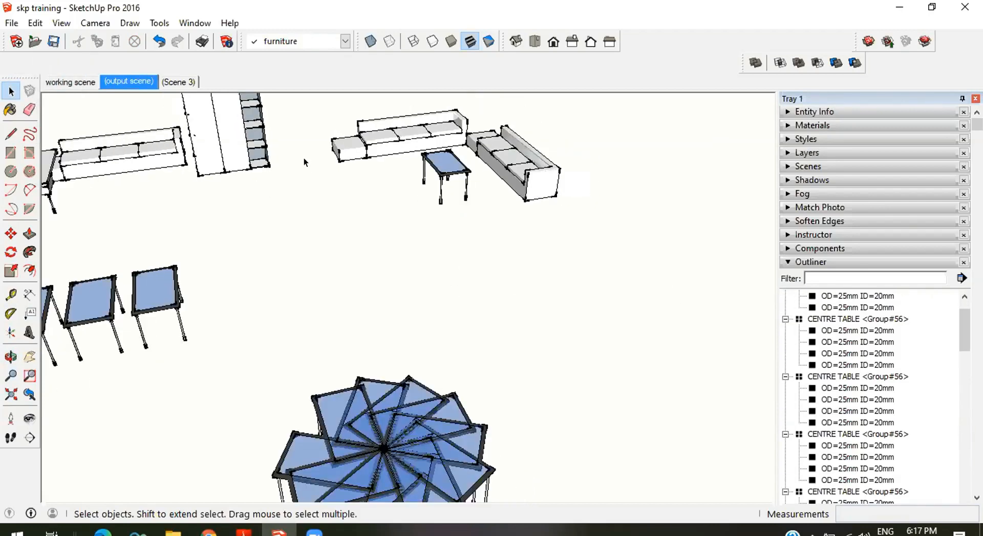
{"action": "middle_click_drag", "start_coordinate": [235, 122], "coordinate": [256, 154]}
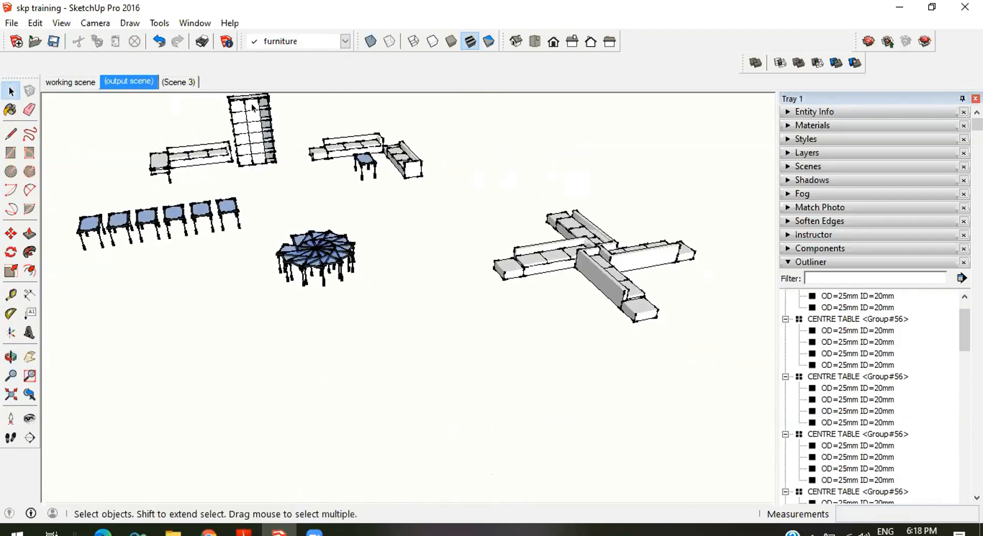
{"action": "scroll", "coordinate": [257, 157], "scroll_direction": "up", "scroll_amount": 5}
{"action": "left_click", "coordinate": [258, 157]}
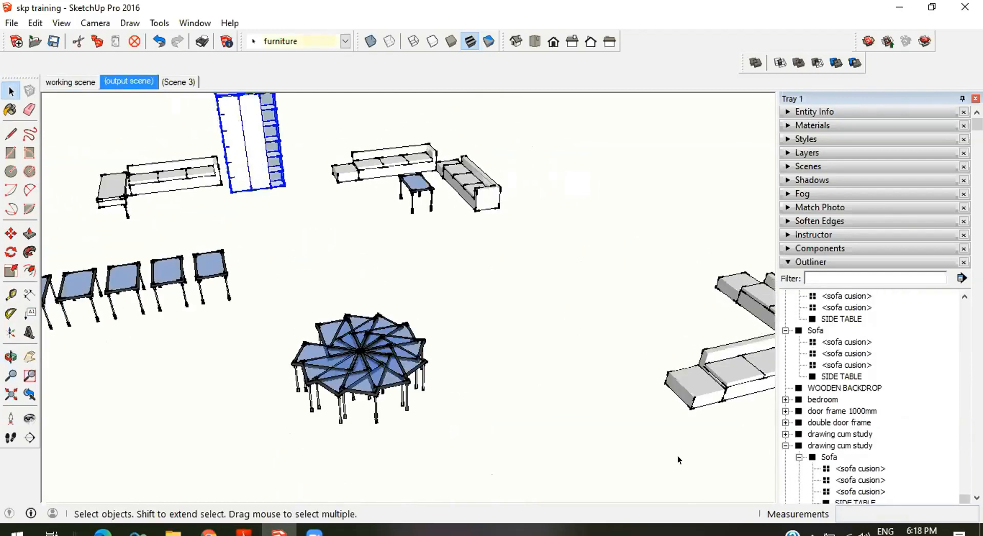
{"action": "double_click", "coordinate": [248, 160]}
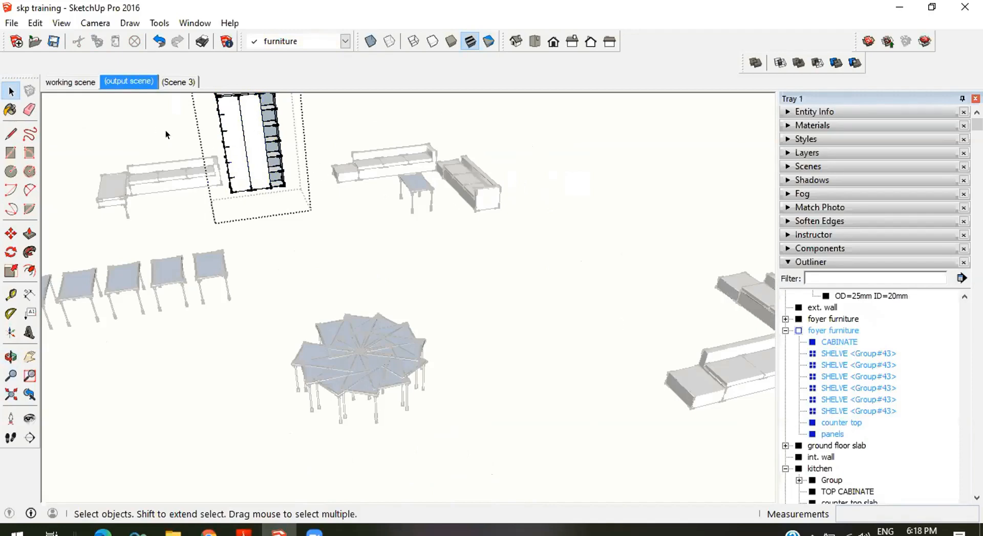
{"action": "left_click", "coordinate": [245, 141]}
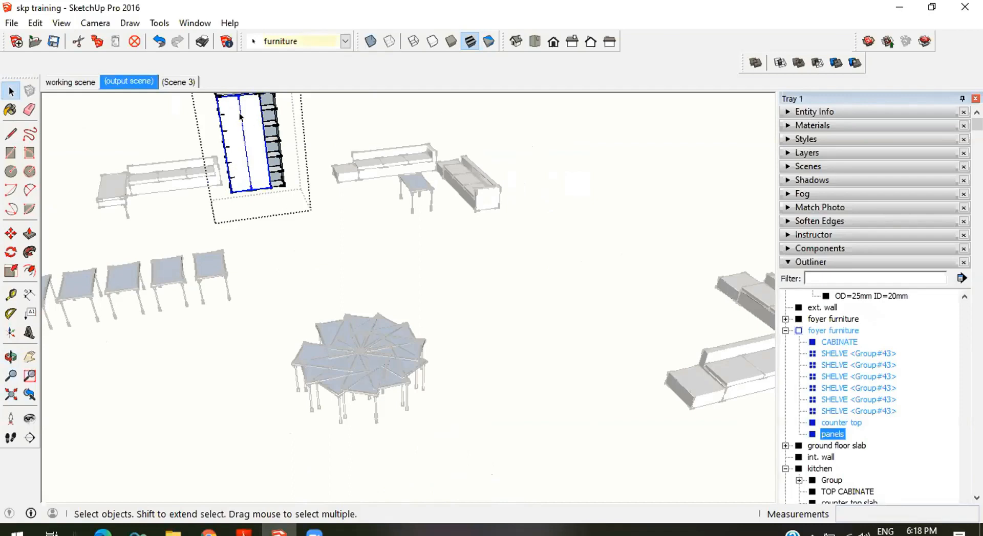
{"action": "middle_click_drag", "start_coordinate": [260, 149], "coordinate": [248, 98]}
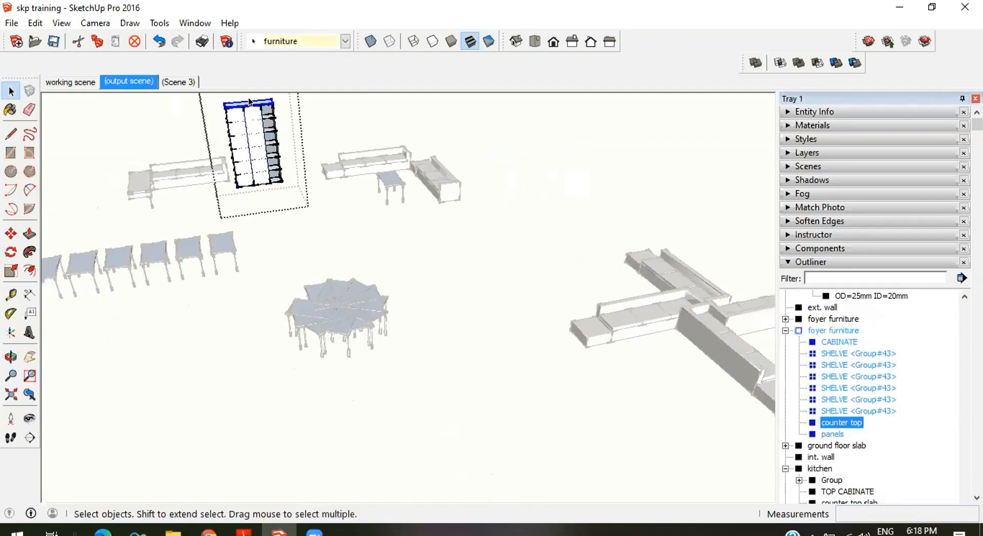
{"action": "left_click", "coordinate": [265, 117]}
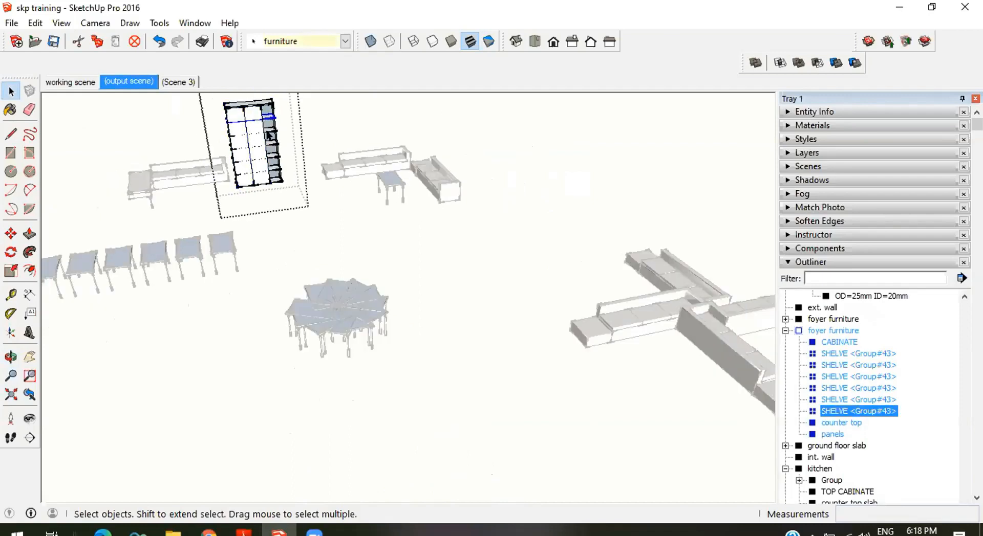
{"action": "left_click", "coordinate": [265, 134]}
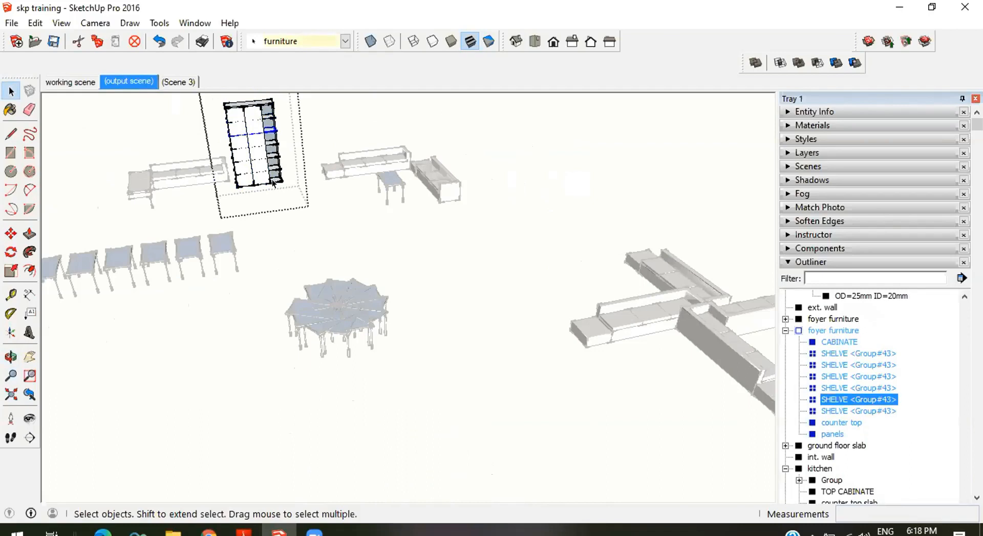
{"action": "left_click", "coordinate": [270, 219]}
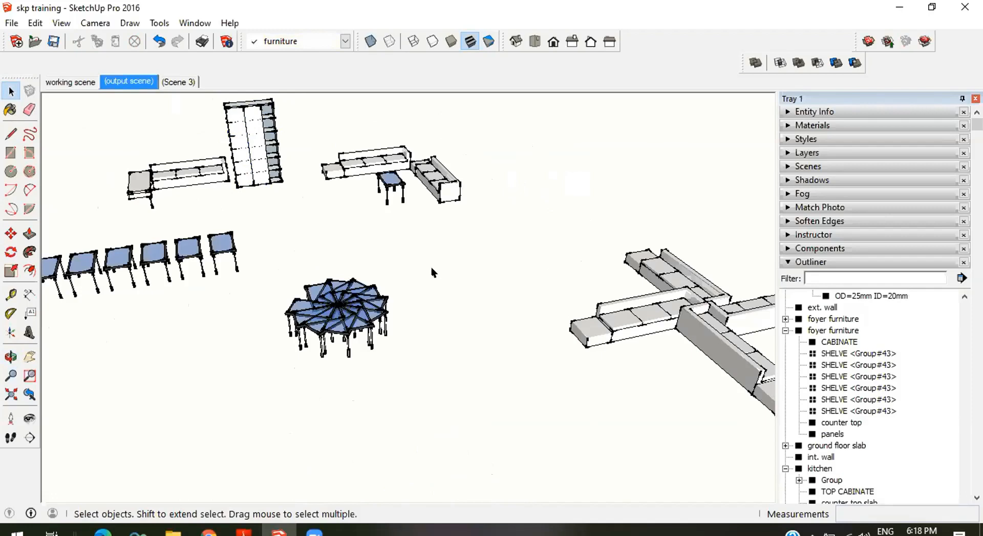
Step: Select a sofa in the cross-shaped sofa arrangement to locate its group in the Outliner
{"action": "scroll", "coordinate": [432, 272], "scroll_direction": "down", "scroll_amount": 3}
{"action": "left_click", "coordinate": [665, 295]}
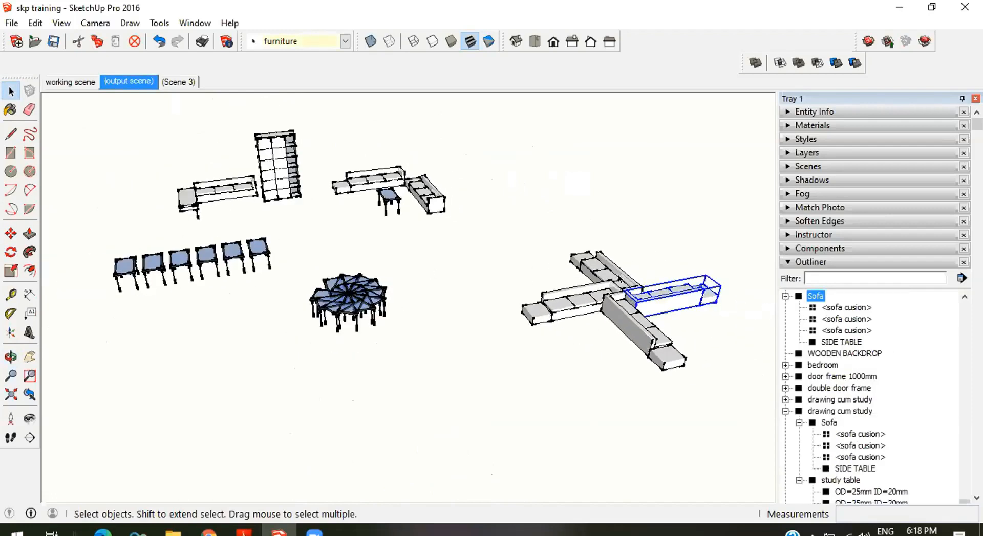
{"action": "scroll", "coordinate": [443, 261], "scroll_direction": "up", "scroll_amount": 2}
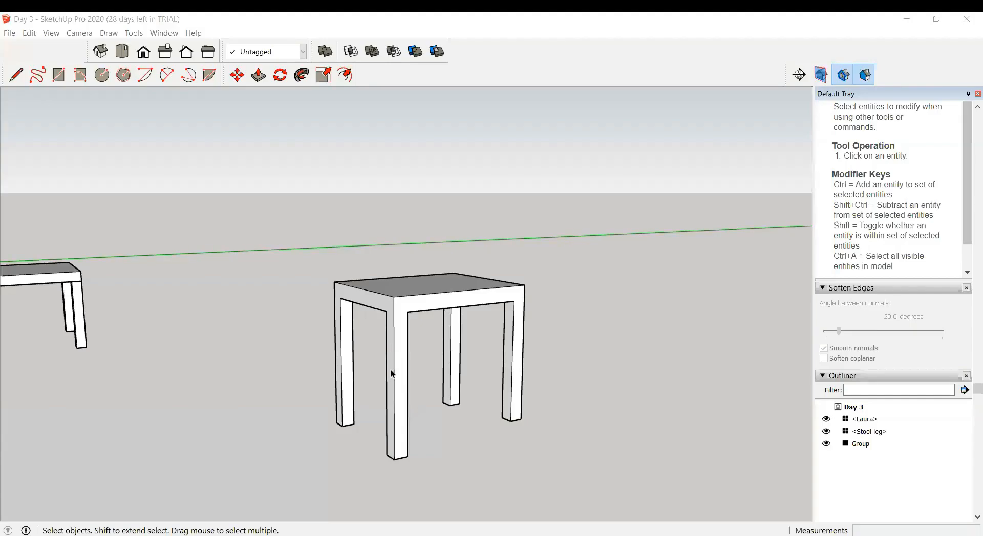
Step: Select the front face, then the side face with its edges, on the stool whose legs and seat are one mesh
{"action": "scroll", "coordinate": [335, 333], "scroll_direction": "down", "scroll_amount": 3}
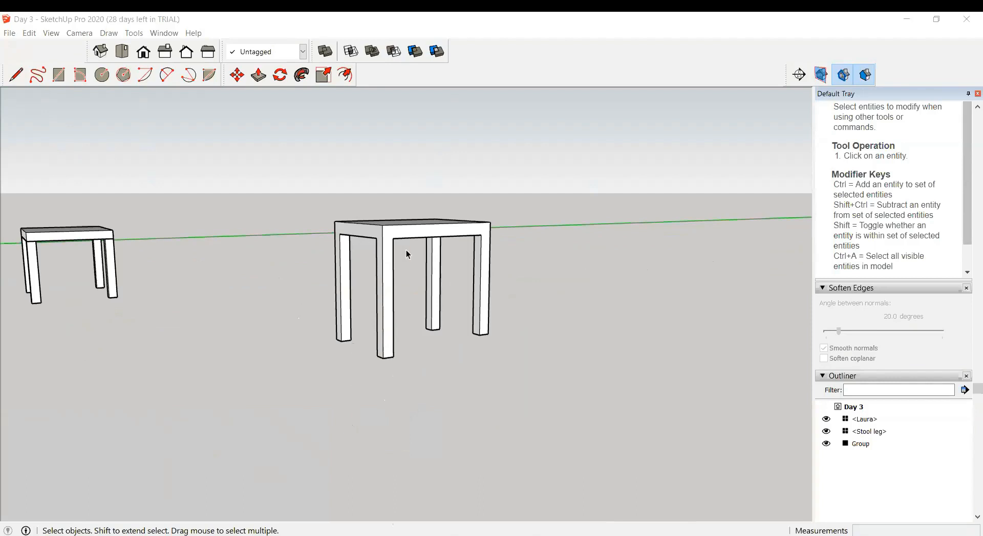
{"action": "left_click", "coordinate": [386, 354]}
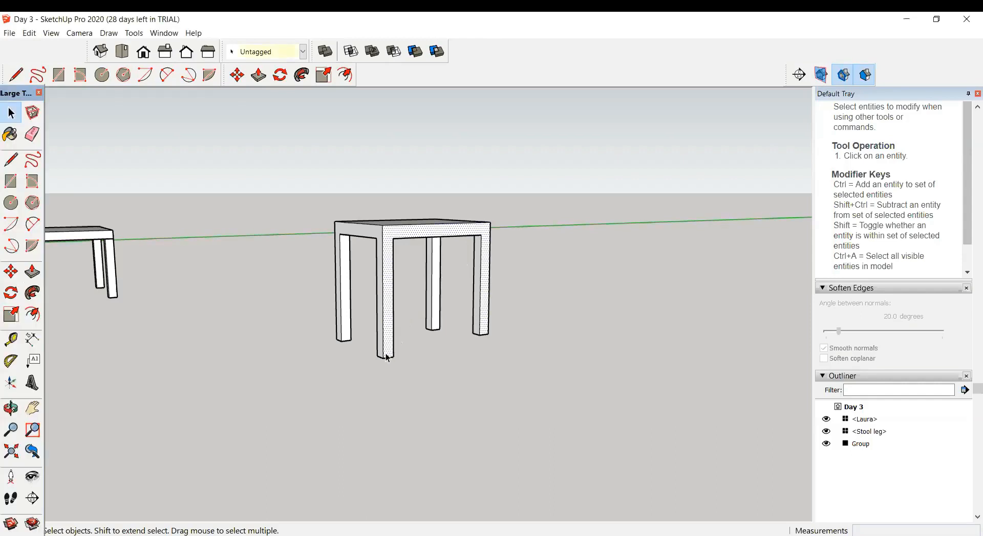
{"action": "left_click", "coordinate": [382, 354]}
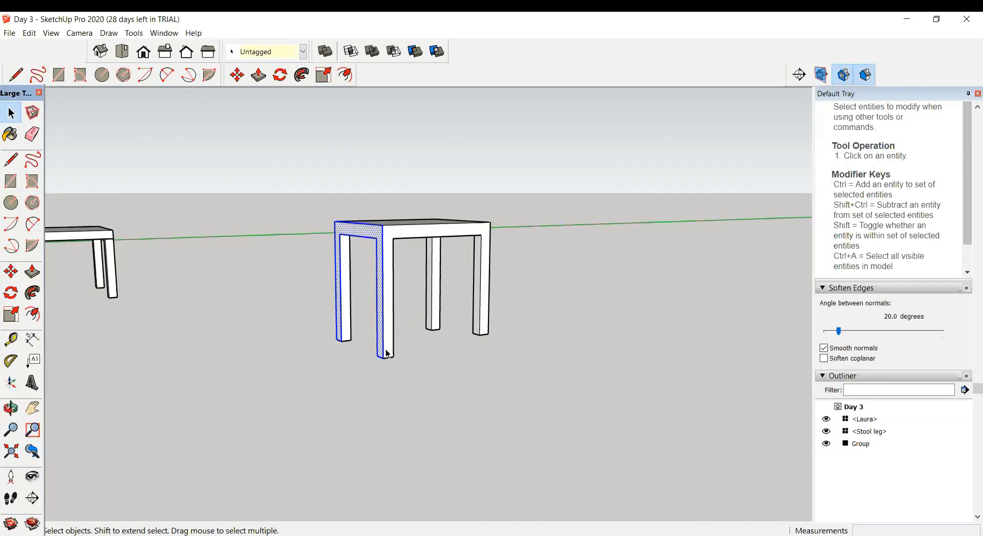
Step: Open the other stool's Stool leg component and select its front corner leg to inspect it, then exit the component
{"action": "scroll", "coordinate": [386, 349], "scroll_direction": "down", "scroll_amount": 3}
{"action": "scroll", "coordinate": [321, 339], "scroll_direction": "down", "scroll_amount": 2}
{"action": "scroll", "coordinate": [253, 340], "scroll_direction": "down", "scroll_amount": 1}
{"action": "scroll", "coordinate": [243, 326], "scroll_direction": "up", "scroll_amount": 5}
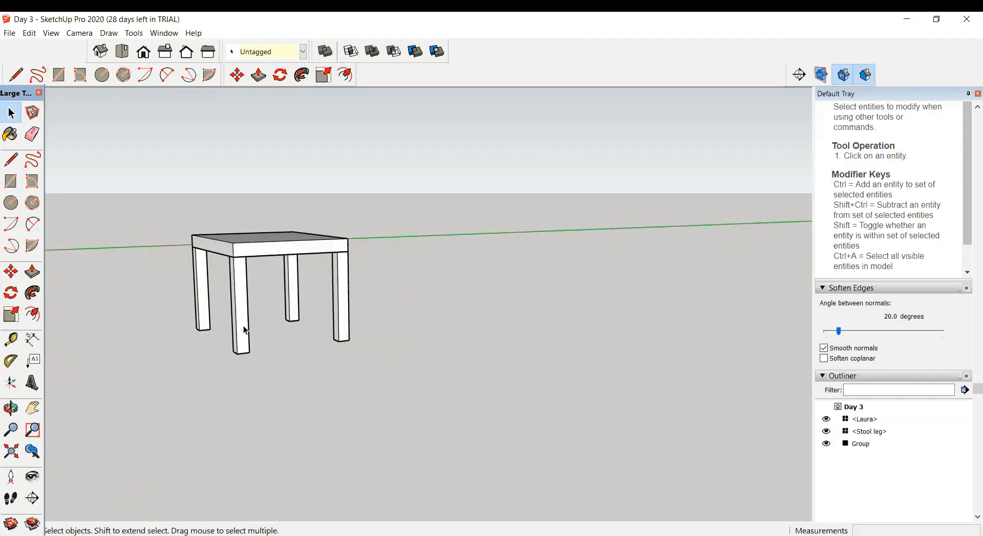
{"action": "left_click", "coordinate": [243, 328]}
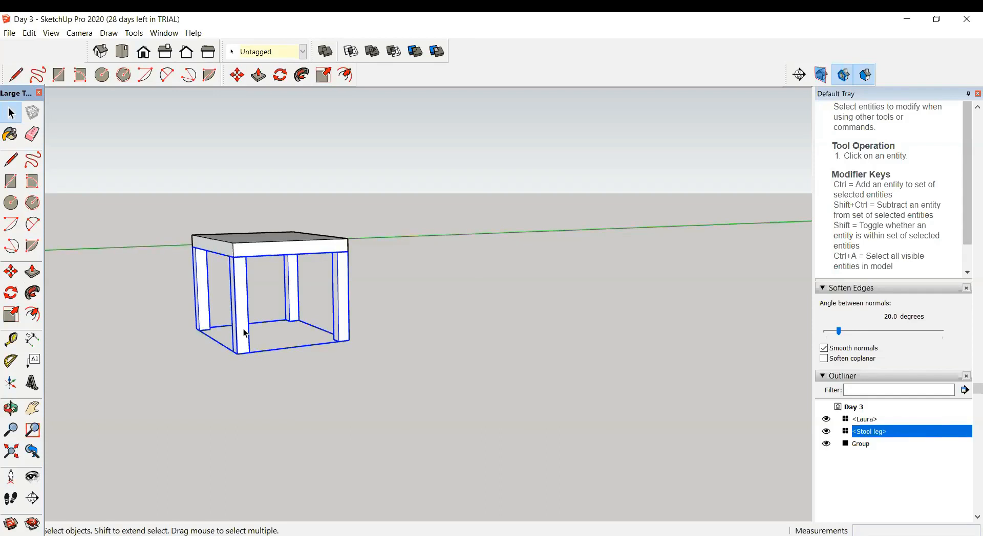
{"action": "double_click", "coordinate": [243, 333]}
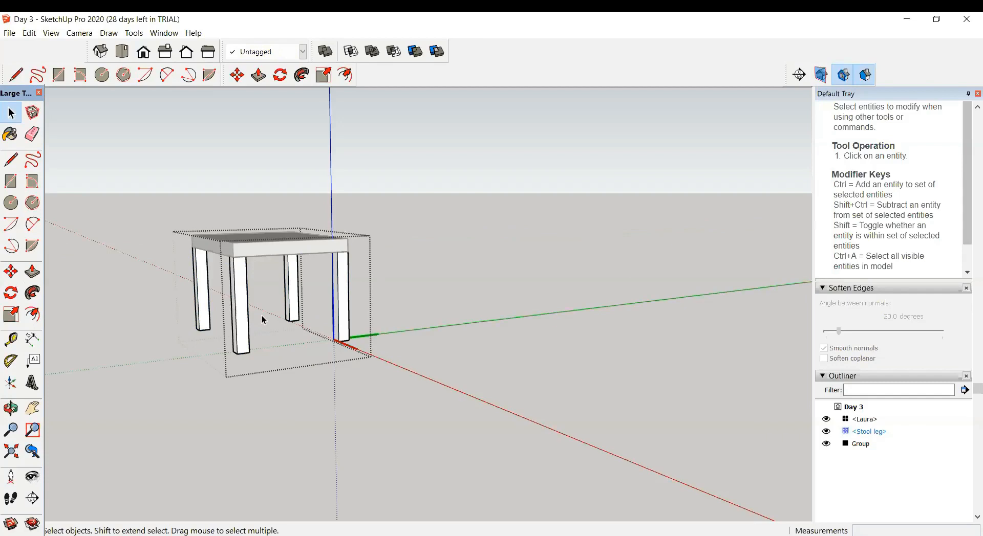
{"action": "left_click", "coordinate": [246, 340]}
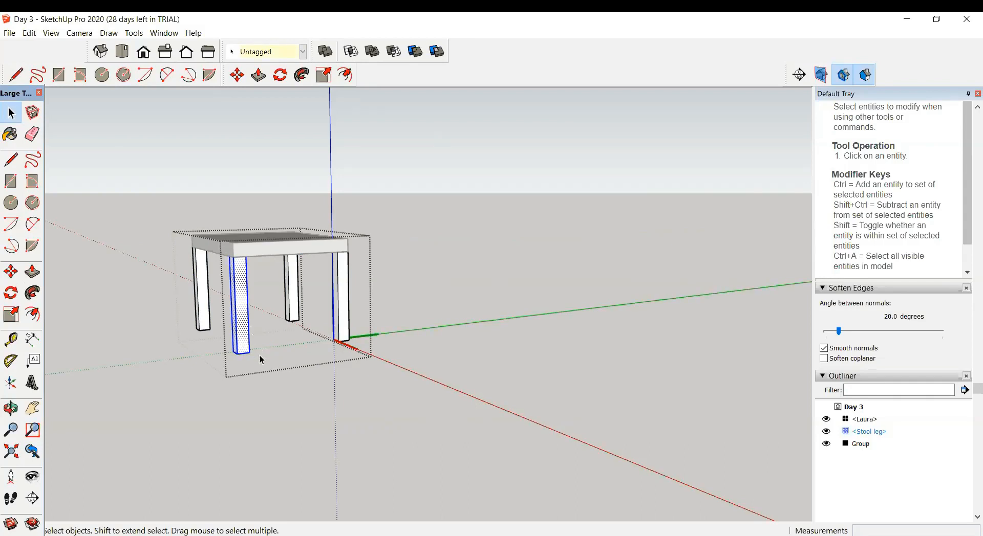
{"action": "key", "text": "Escape"}
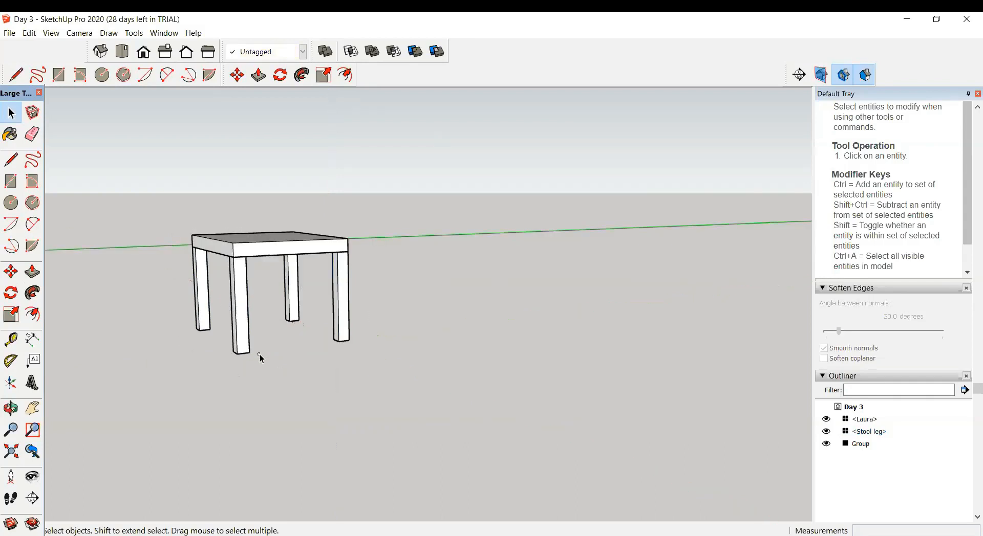
{"action": "left_click_drag", "start_coordinate": [221, 309], "coordinate": [263, 360]}
{"action": "double_click", "coordinate": [249, 350]}
{"action": "left_click_drag", "start_coordinate": [256, 359], "coordinate": [229, 303]}
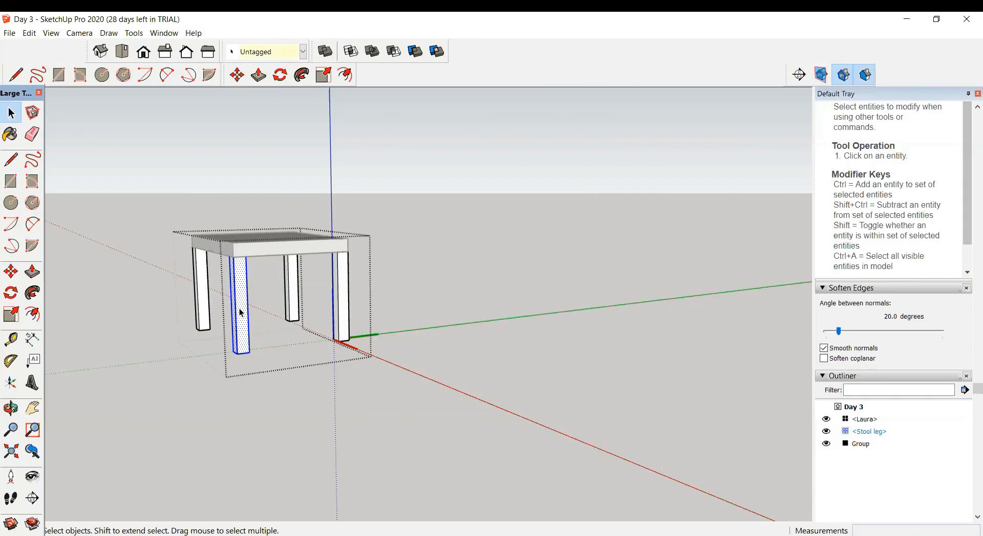
{"action": "key", "text": "Escape"}
{"action": "key", "text": "Escape"}
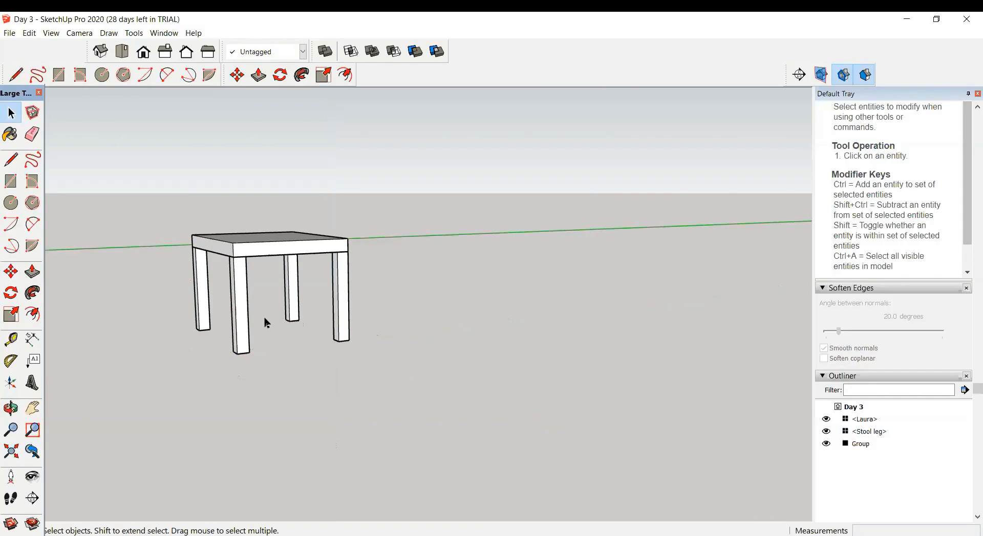
Step: Open the Stool leg component, delete three of its four legs so one corner leg remains, and exit the component
{"action": "double_click", "coordinate": [247, 345]}
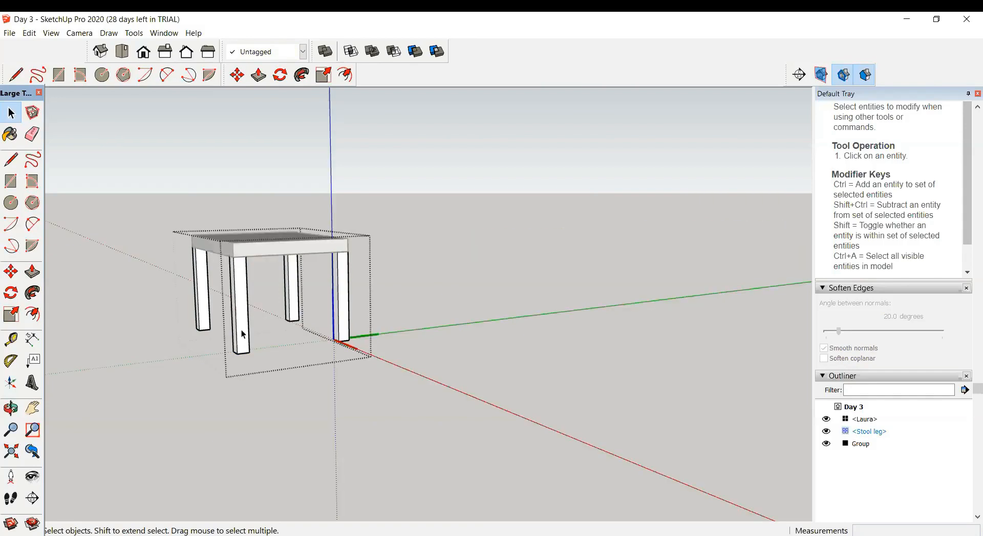
{"action": "triple_click", "coordinate": [240, 323]}
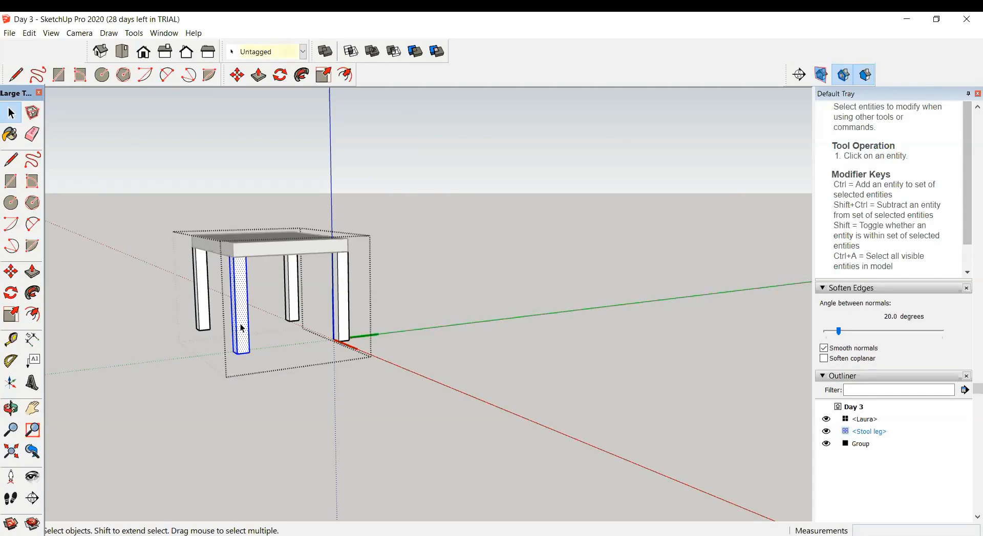
{"action": "key", "text": "Delete"}
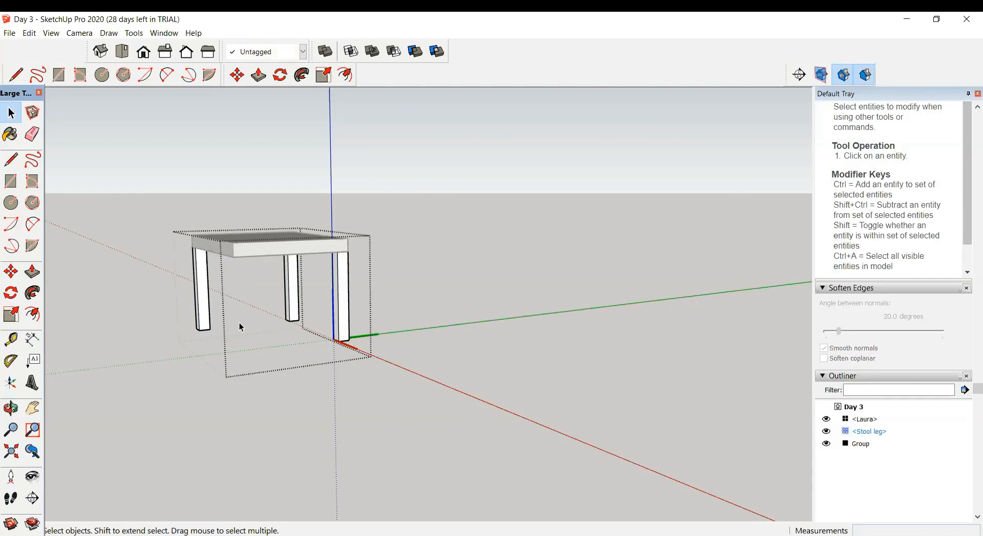
{"action": "triple_click", "coordinate": [206, 314]}
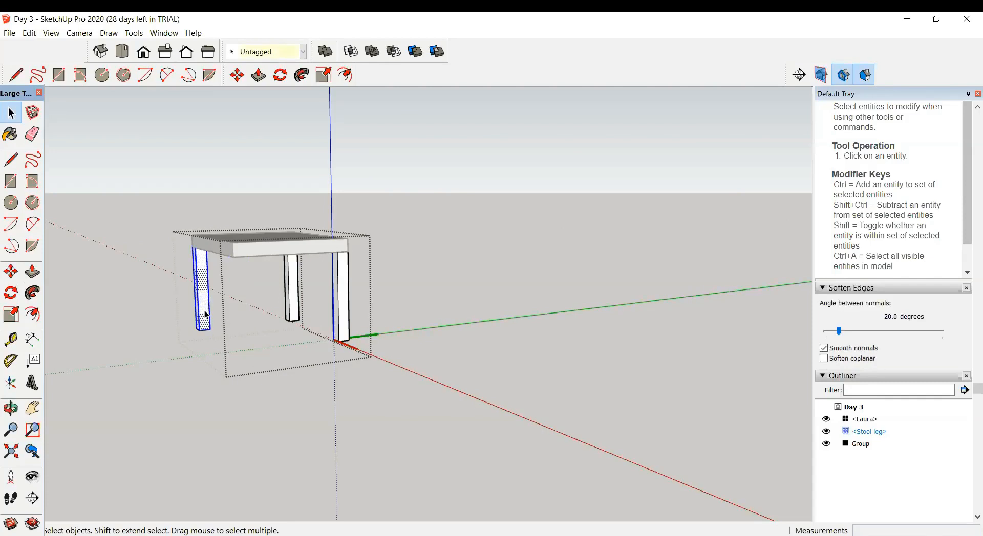
{"action": "key", "text": "Delete"}
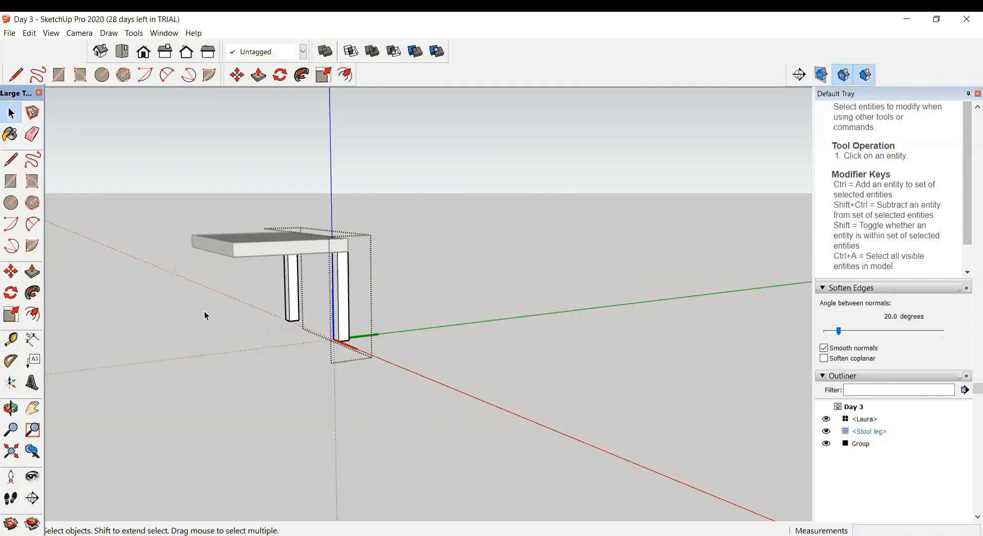
{"action": "triple_click", "coordinate": [295, 301]}
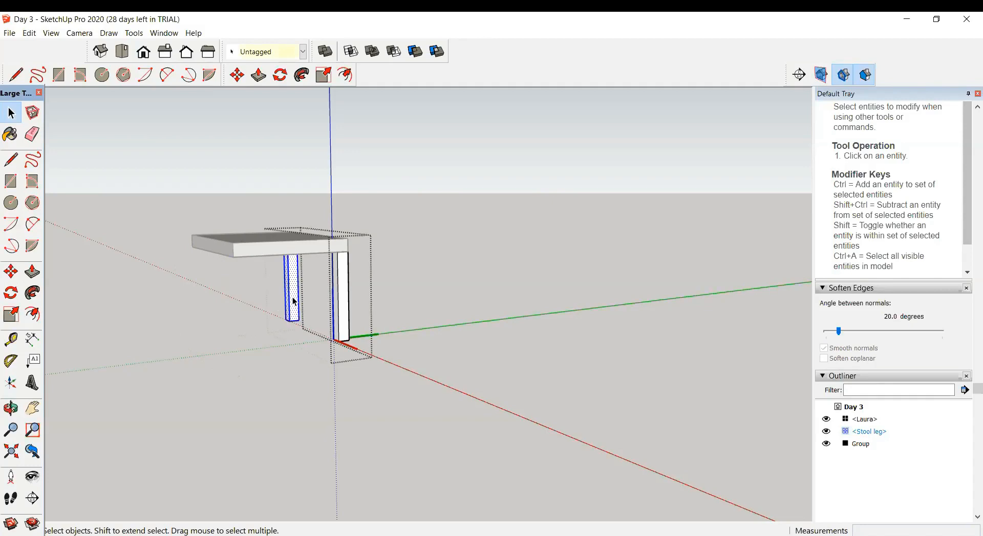
{"action": "key", "text": "Delete"}
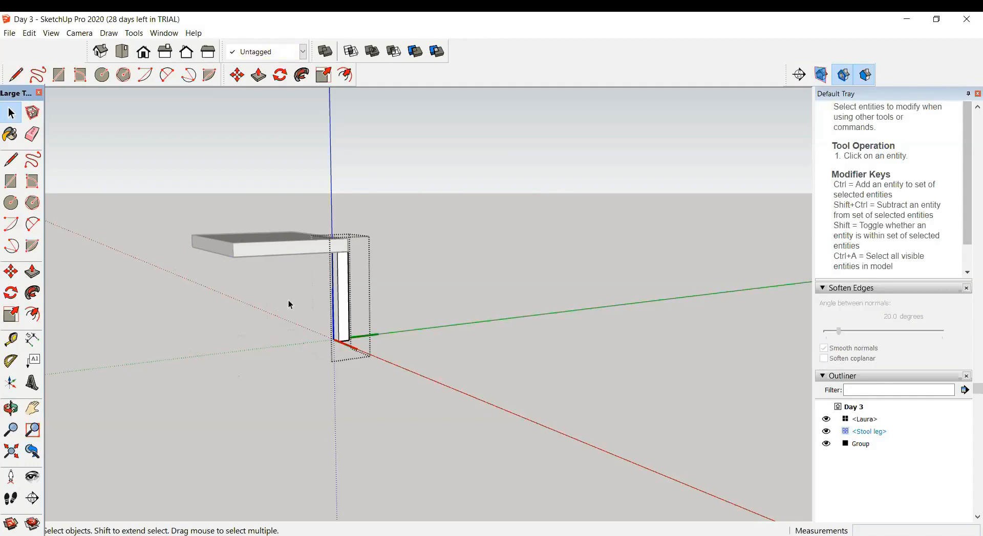
{"action": "left_click", "coordinate": [417, 366]}
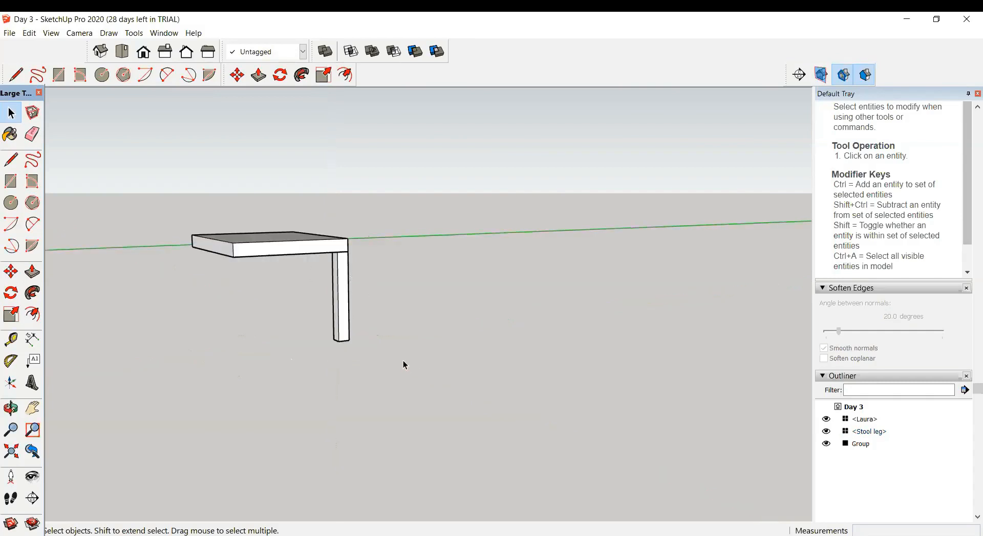
Step: Inspect the remaining leg's geometry inside the component, exit it, and select the single Stool leg component
{"action": "triple_click", "coordinate": [346, 321]}
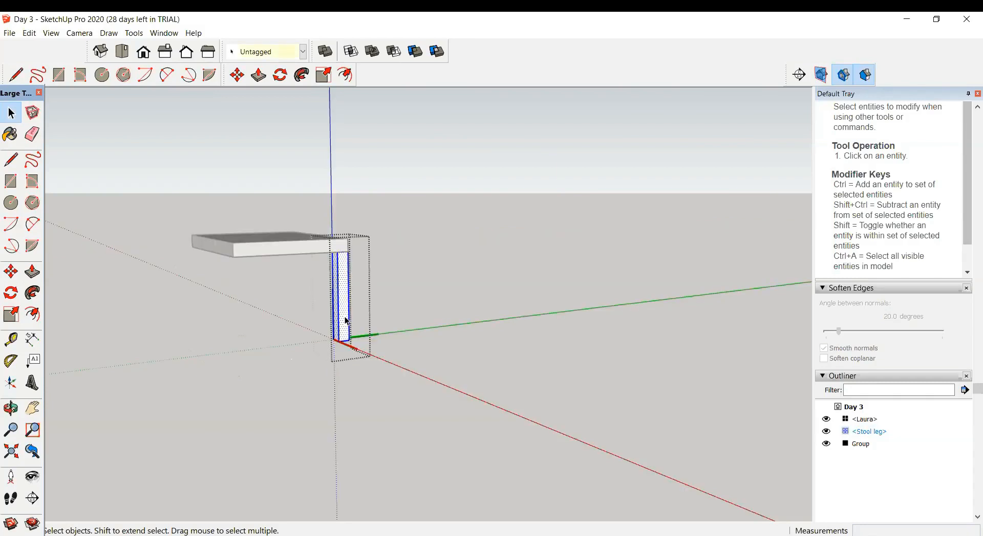
{"action": "left_click", "coordinate": [385, 317]}
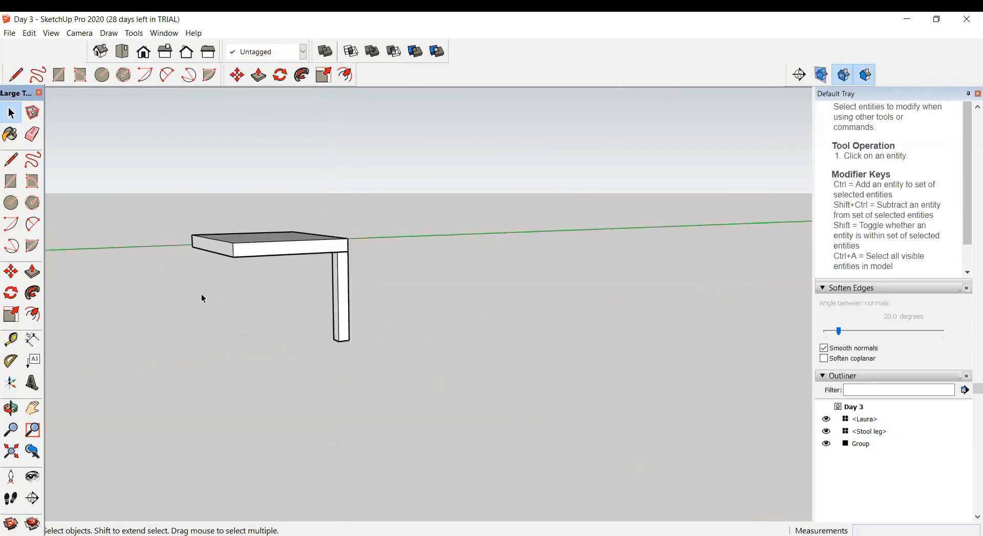
{"action": "left_click_drag", "start_coordinate": [291, 283], "coordinate": [376, 350]}
{"action": "left_click", "coordinate": [344, 331]}
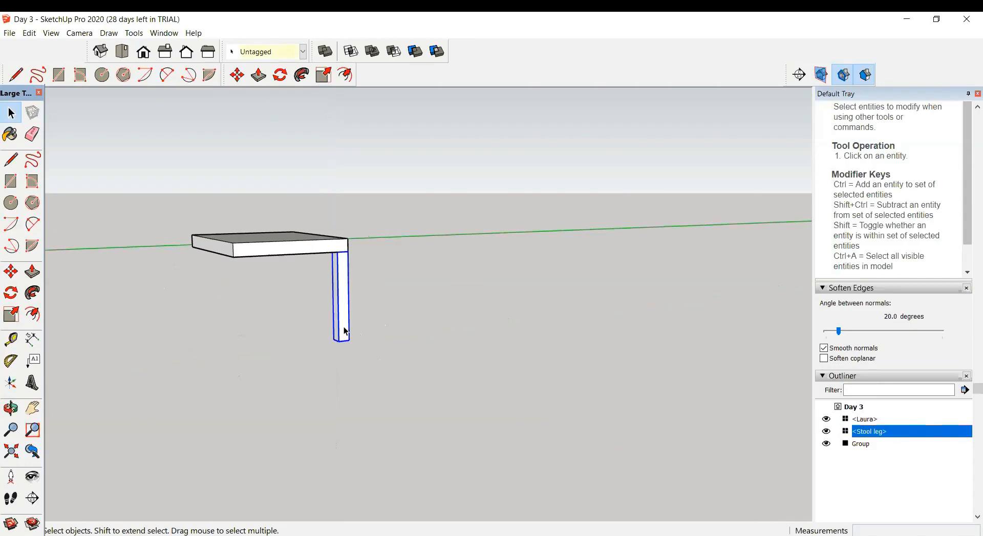
Step: Move the leg to the seat's nearest front corner and place a copy under the other end of the front edge
{"action": "left_click", "coordinate": [11, 273]}
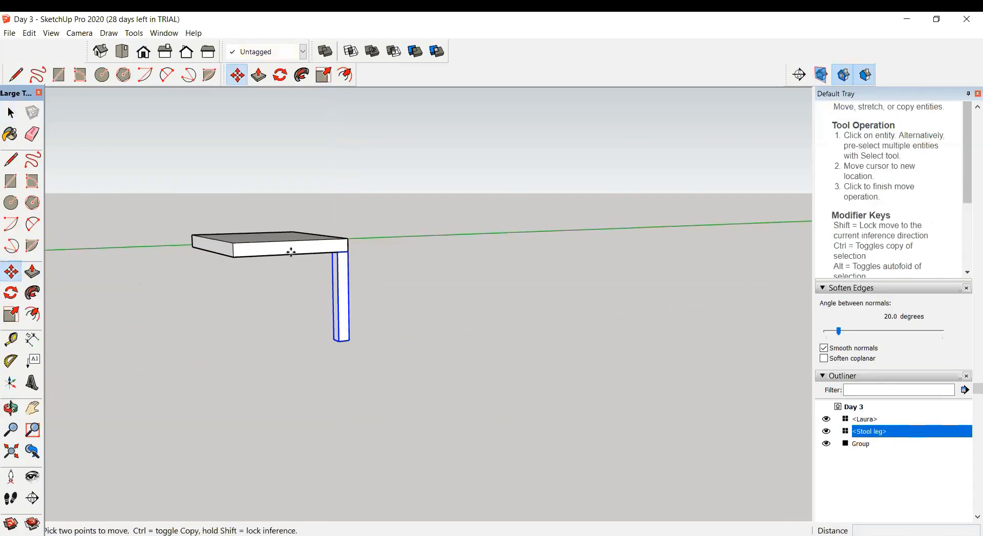
{"action": "left_click", "coordinate": [337, 252]}
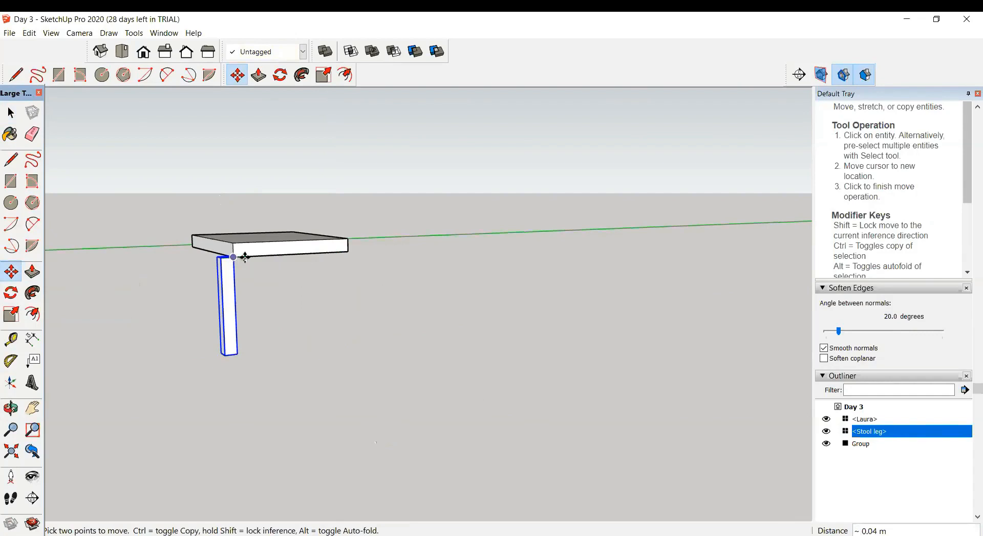
{"action": "left_click", "coordinate": [246, 256]}
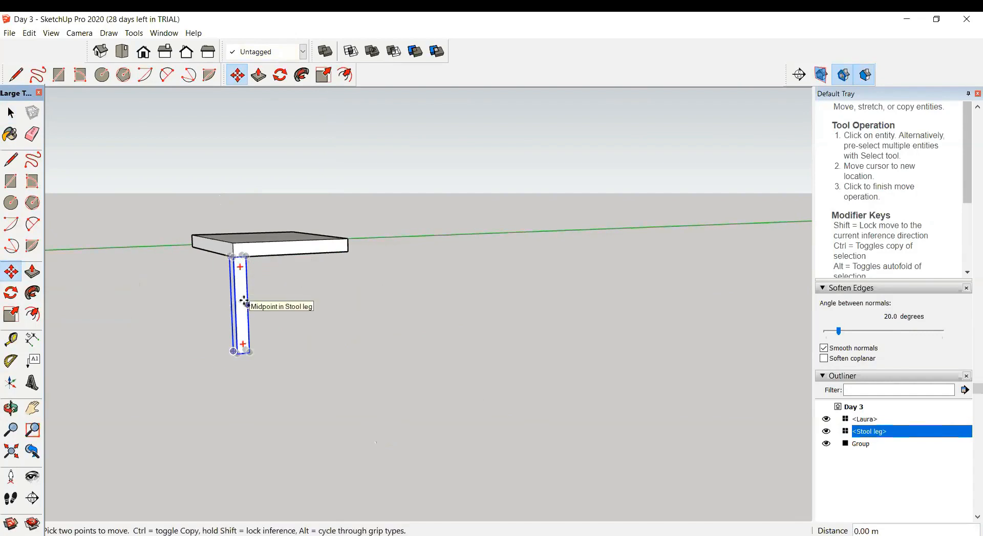
{"action": "key", "text": "ctrl"}
{"action": "left_click", "coordinate": [246, 256]}
{"action": "left_click", "coordinate": [342, 256]}
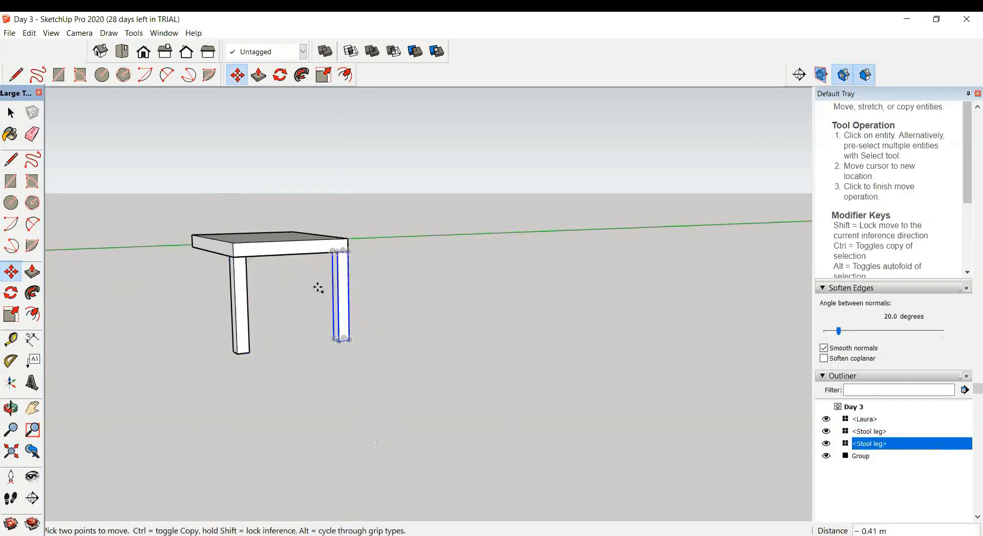
{"action": "key", "text": "space"}
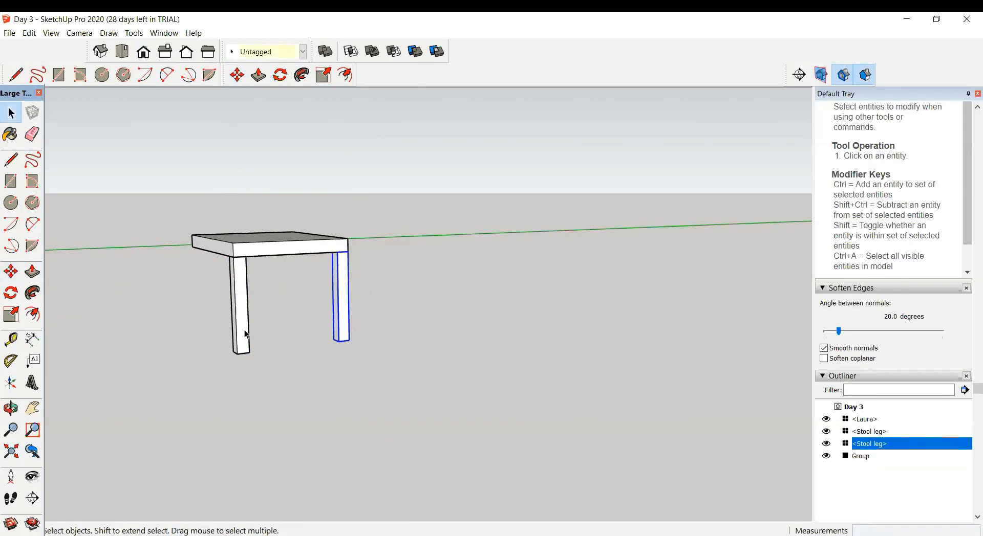
Step: Select both front legs and copy them together to the back corners of the seat
{"action": "left_click", "coordinate": [244, 334], "text": "ctrl"}
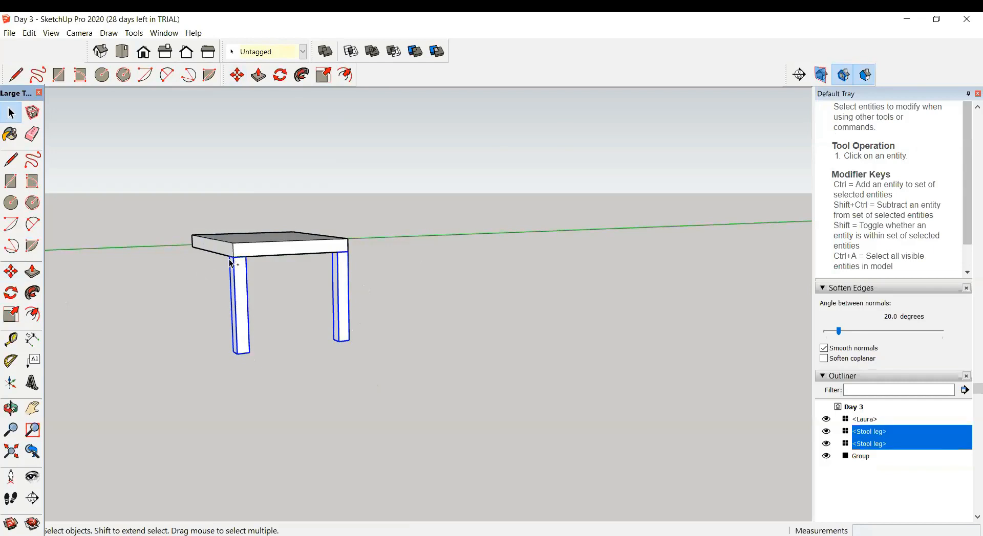
{"action": "left_click", "coordinate": [11, 272]}
{"action": "left_click", "coordinate": [225, 255], "text": "ctrl"}
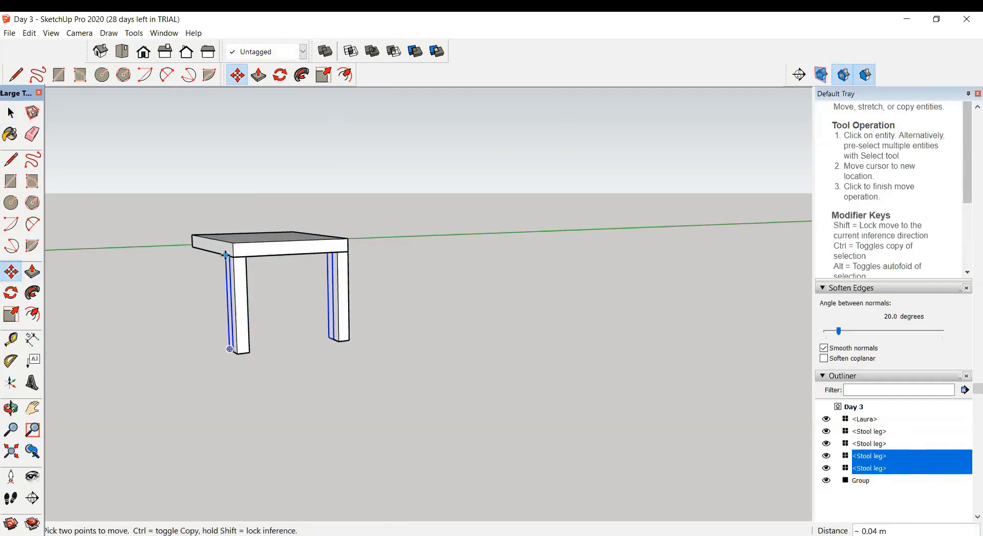
{"action": "left_click", "coordinate": [194, 248]}
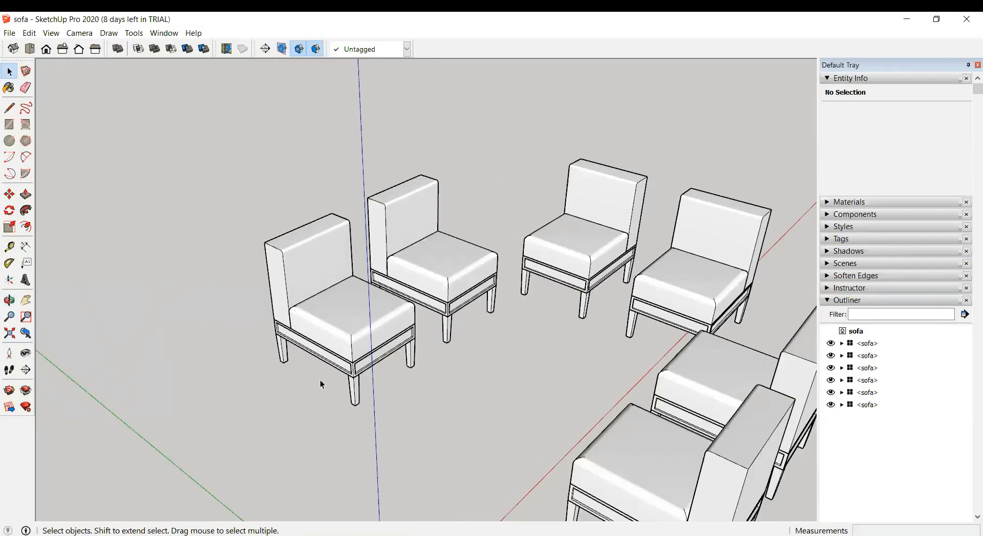
Step: Open the nearest sofa component in the sofa model and select its upper seat cushion group, sofa seat#2
{"action": "scroll", "coordinate": [320, 380], "scroll_direction": "up", "scroll_amount": 3}
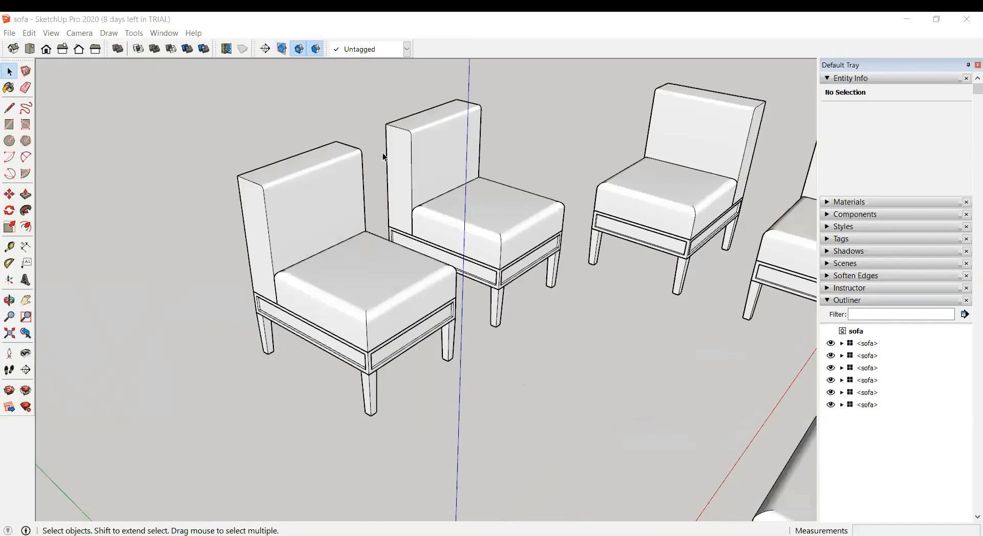
{"action": "scroll", "coordinate": [383, 153], "scroll_direction": "up", "scroll_amount": 2}
{"action": "middle_click_drag", "start_coordinate": [451, 353], "coordinate": [431, 349]}
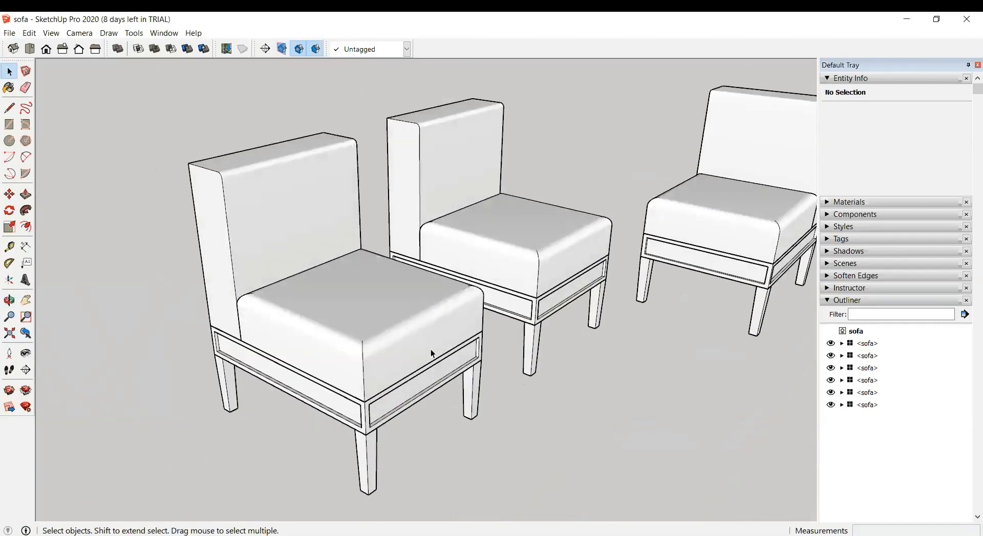
{"action": "middle_click_drag", "start_coordinate": [351, 346], "coordinate": [364, 368]}
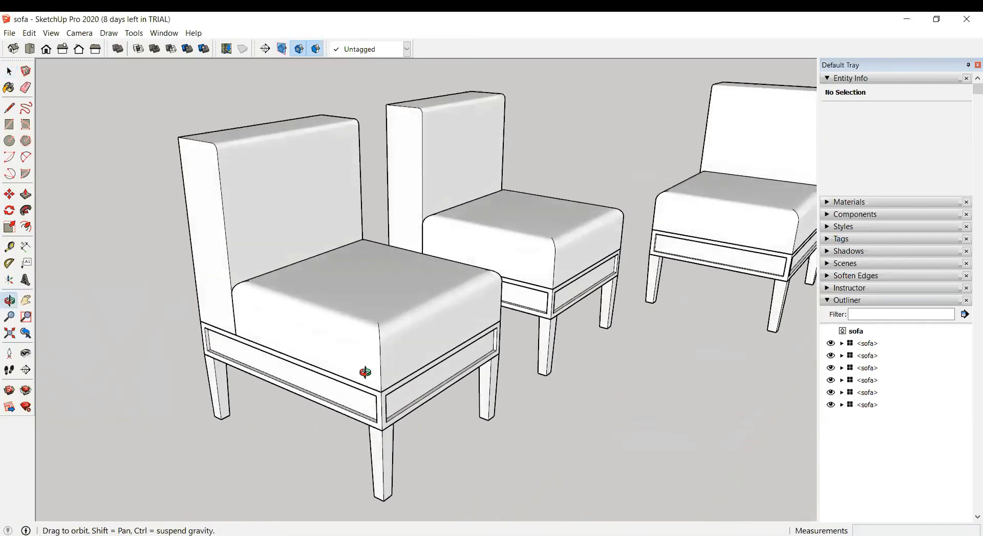
{"action": "scroll", "coordinate": [337, 315], "scroll_direction": "up", "scroll_amount": 4}
{"action": "double_click", "coordinate": [342, 313]}
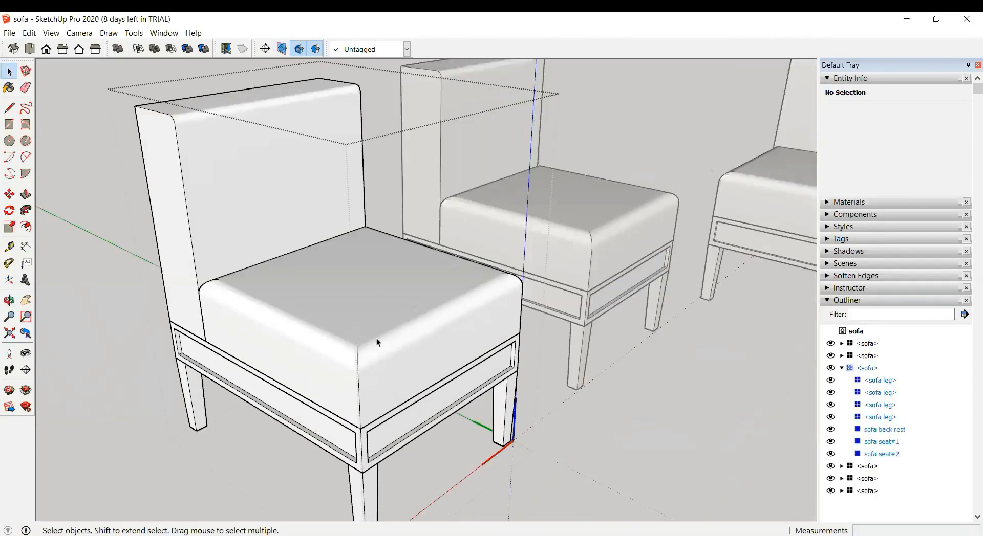
{"action": "left_click", "coordinate": [364, 308]}
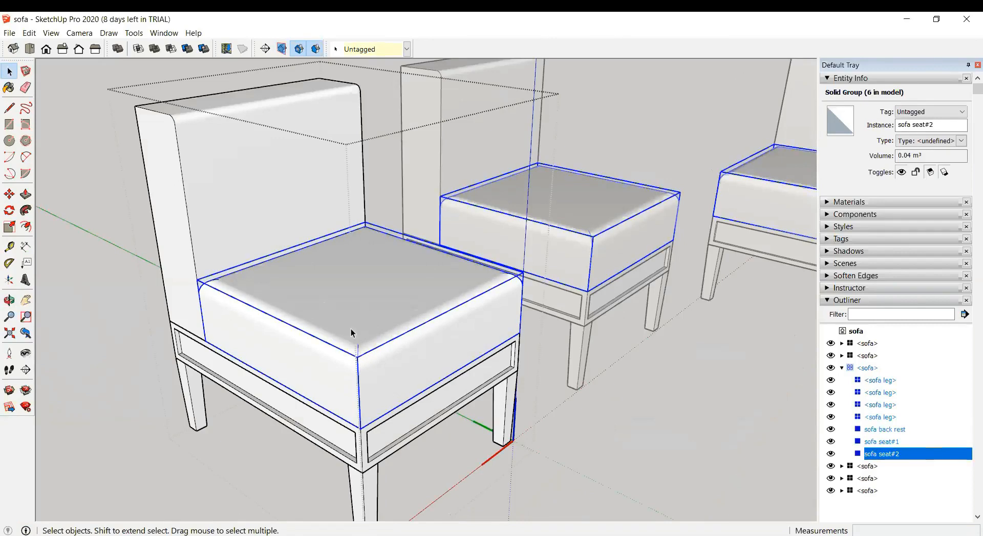
Step: Open the sofa seat#2 group and show the hidden geometry along the cushion's rounded edges
{"action": "scroll", "coordinate": [345, 323], "scroll_direction": "up", "scroll_amount": 2}
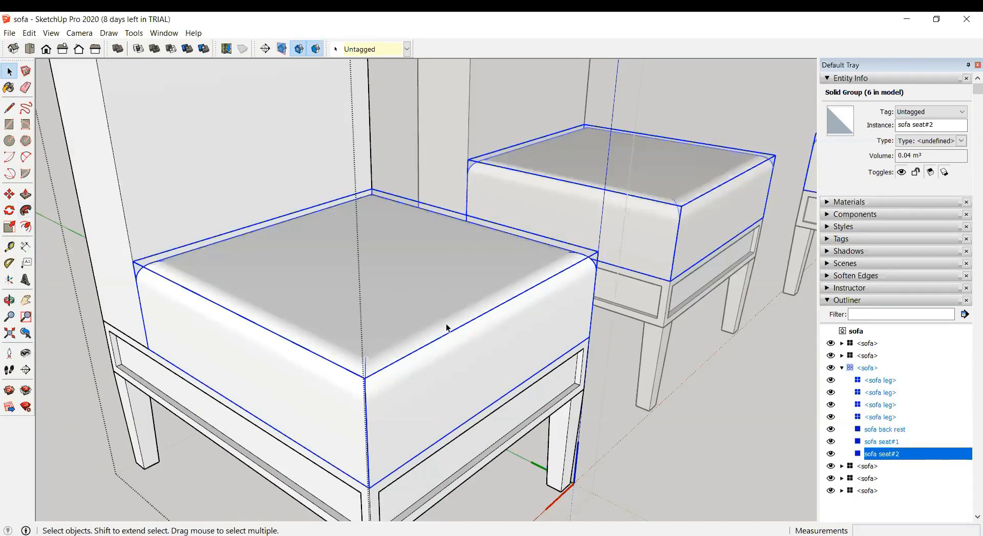
{"action": "double_click", "coordinate": [403, 292]}
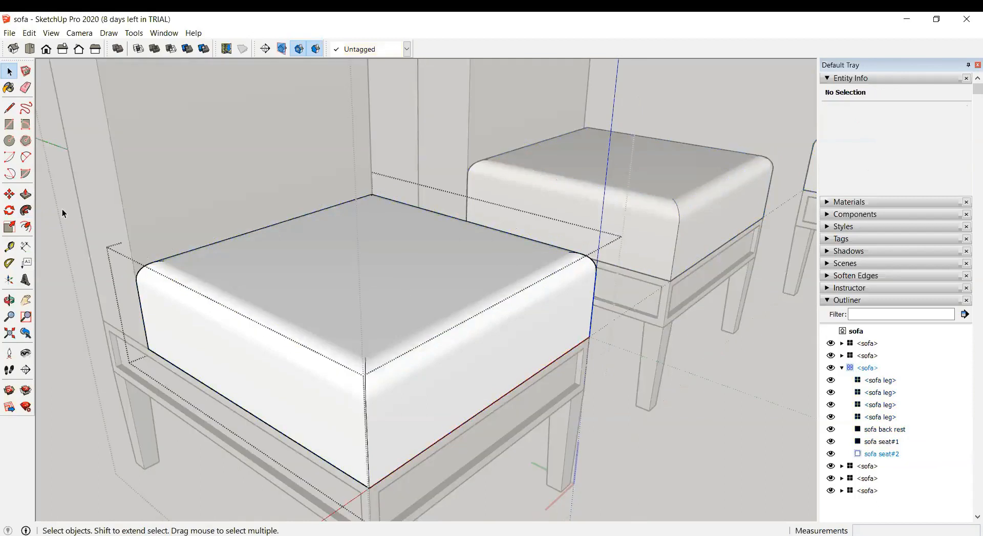
{"action": "left_click", "coordinate": [58, 34]}
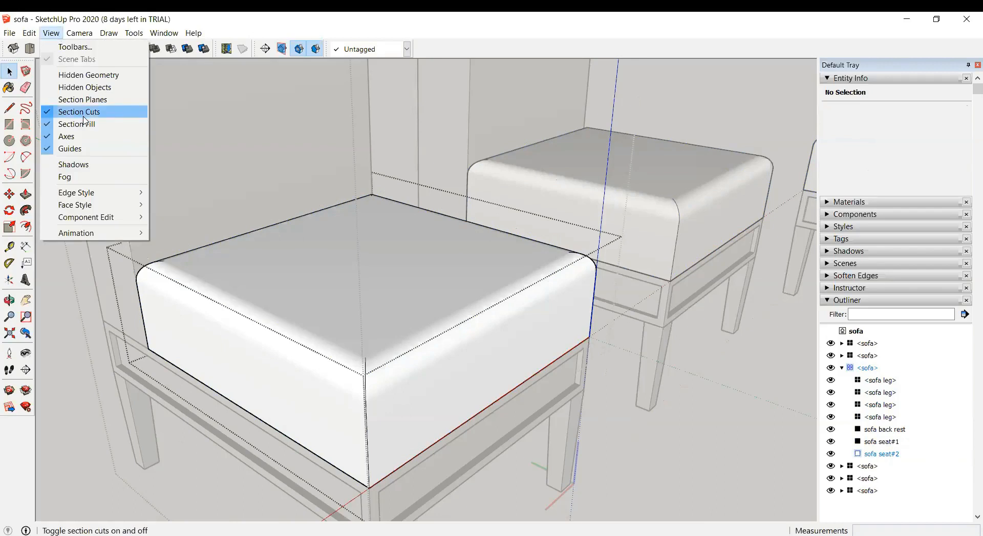
{"action": "left_click", "coordinate": [78, 75]}
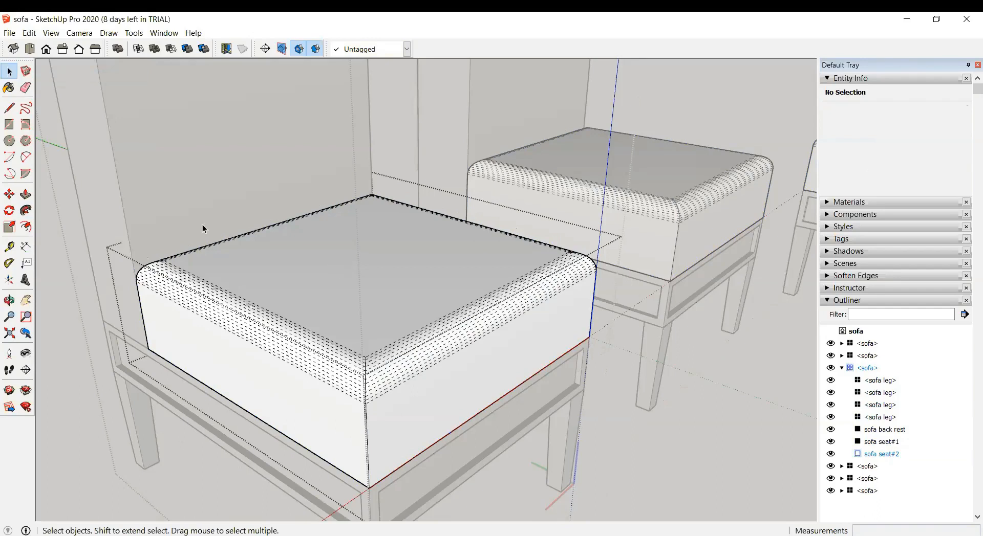
{"action": "left_click", "coordinate": [318, 308]}
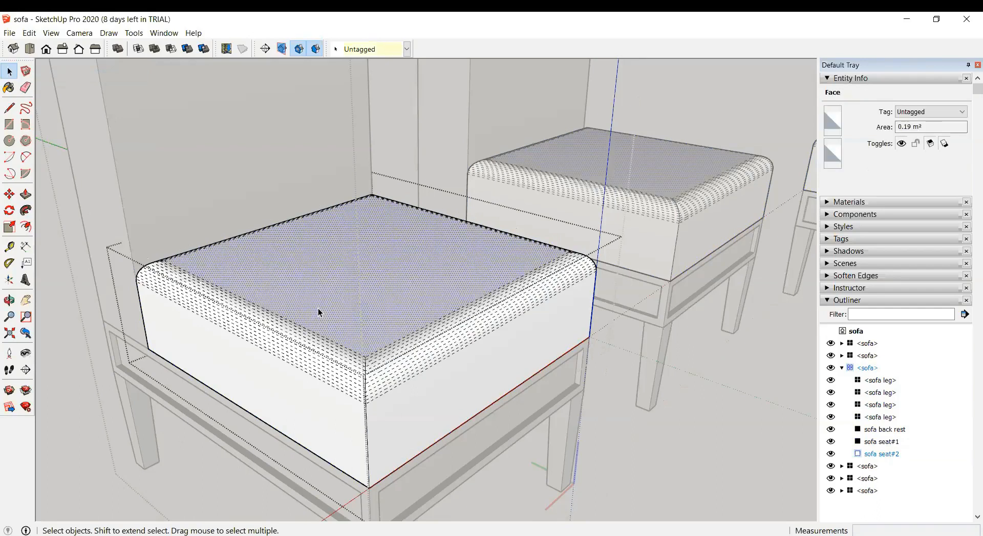
{"action": "key", "text": "f"}
{"action": "left_click", "coordinate": [329, 286]}
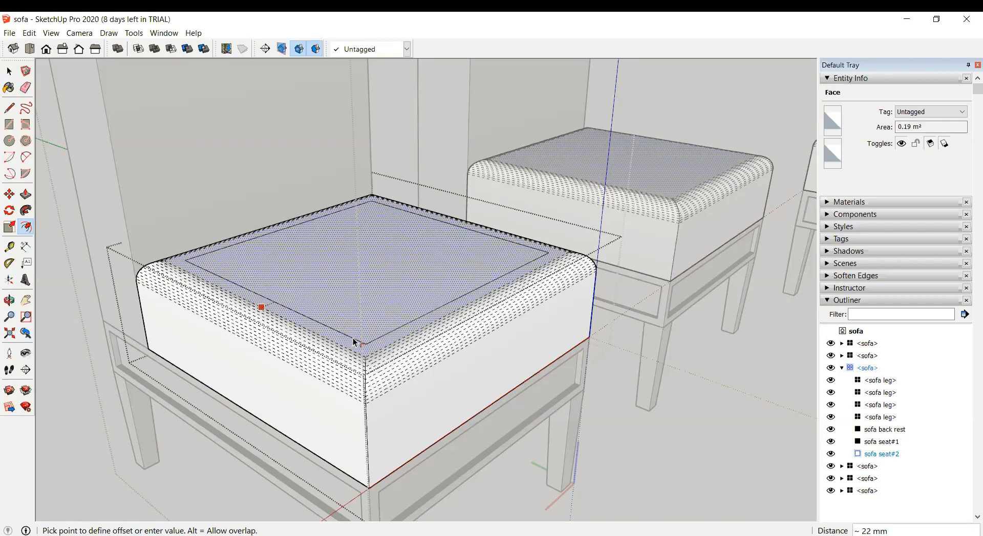
{"action": "key", "text": "Escape"}
{"action": "scroll", "coordinate": [360, 362], "scroll_direction": "up", "scroll_amount": 2}
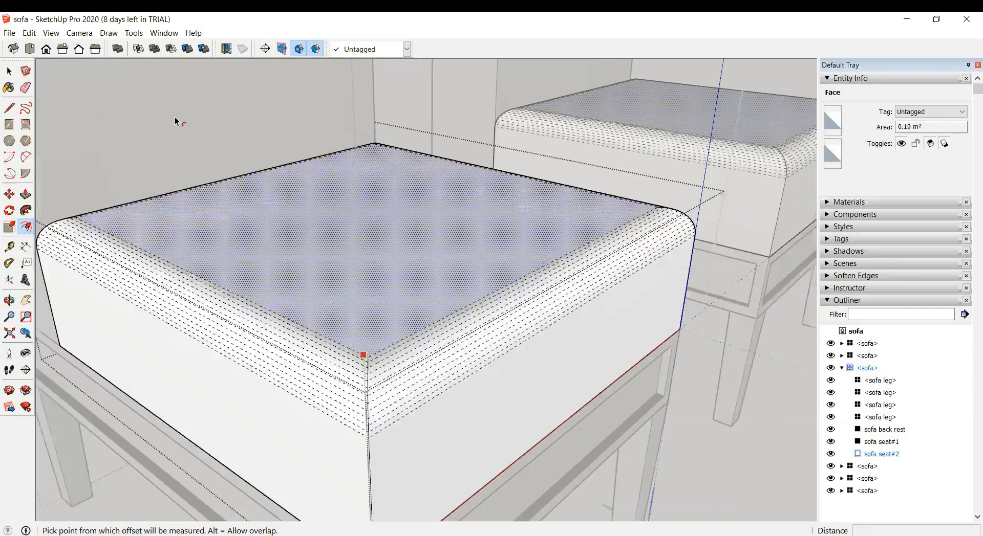
Step: Turn off the hidden geometry display and exit the seat group and sofa component
{"action": "left_click", "coordinate": [51, 33]}
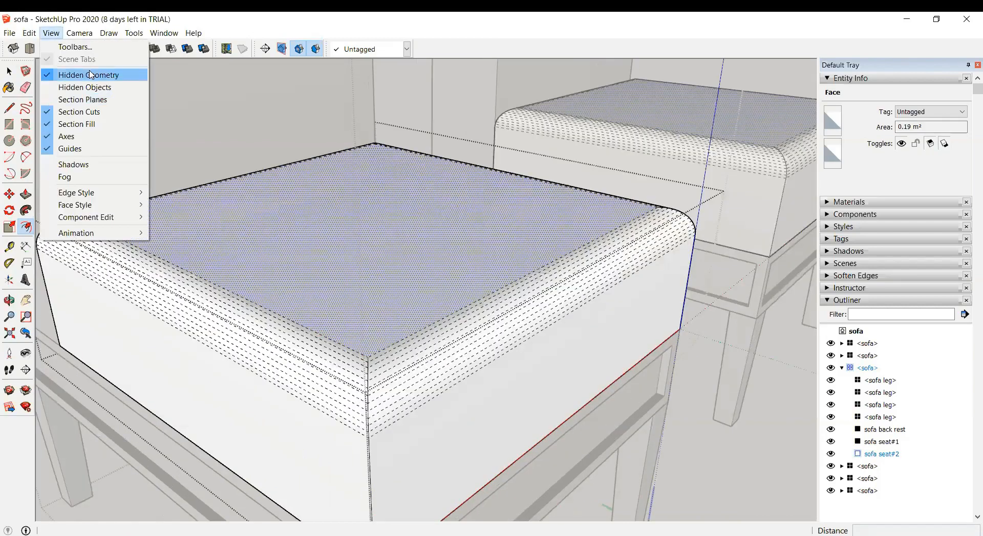
{"action": "left_click", "coordinate": [90, 75]}
{"action": "scroll", "coordinate": [374, 252], "scroll_direction": "down", "scroll_amount": 8}
{"action": "key", "text": "space"}
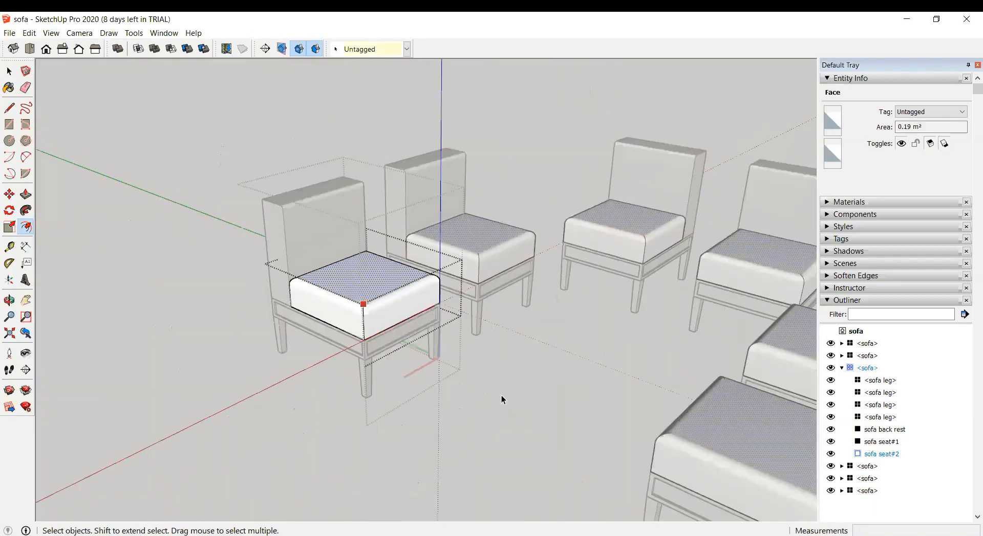
{"action": "left_click", "coordinate": [412, 404]}
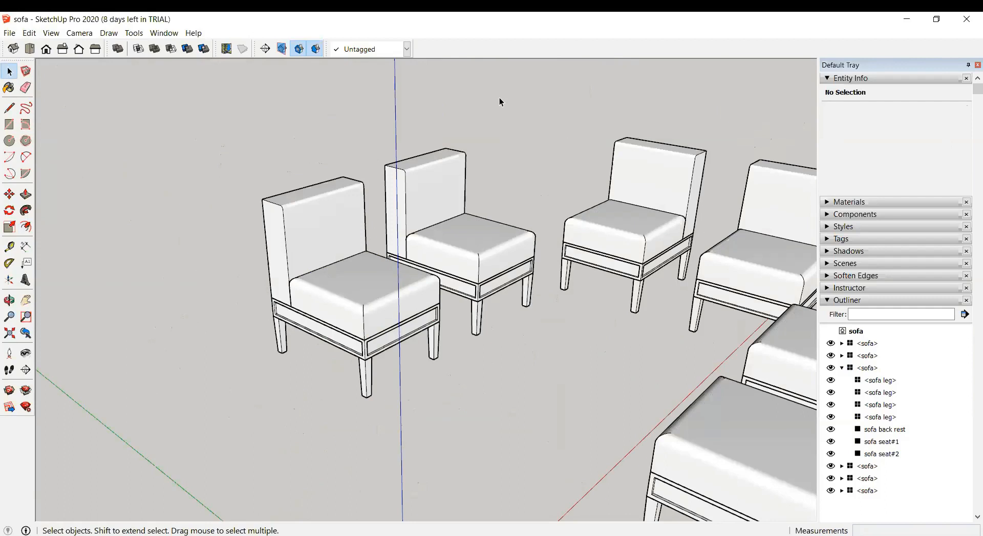
{"action": "scroll", "coordinate": [290, 293], "scroll_direction": "up", "scroll_amount": 2}
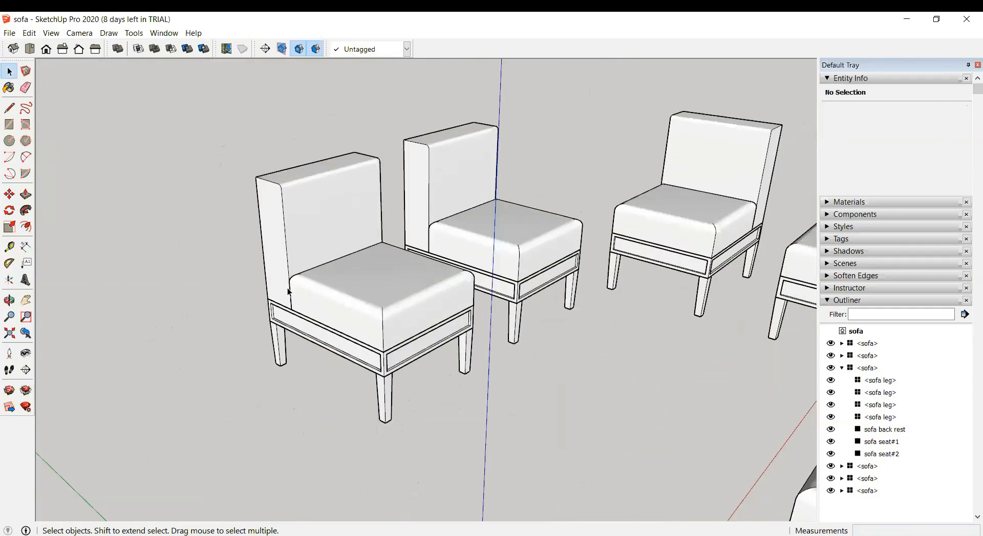
Step: Collapse the third sofa in the model hierarchy and expand the first sofa's nested legs, back rest and seat groups
{"action": "scroll", "coordinate": [870, 375], "scroll_direction": "down", "scroll_amount": 2}
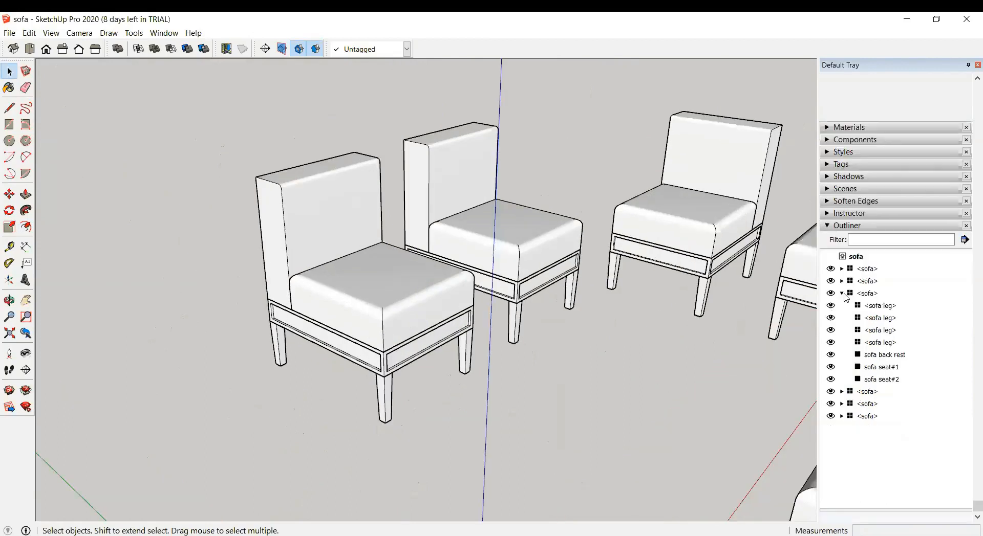
{"action": "left_click", "coordinate": [842, 293]}
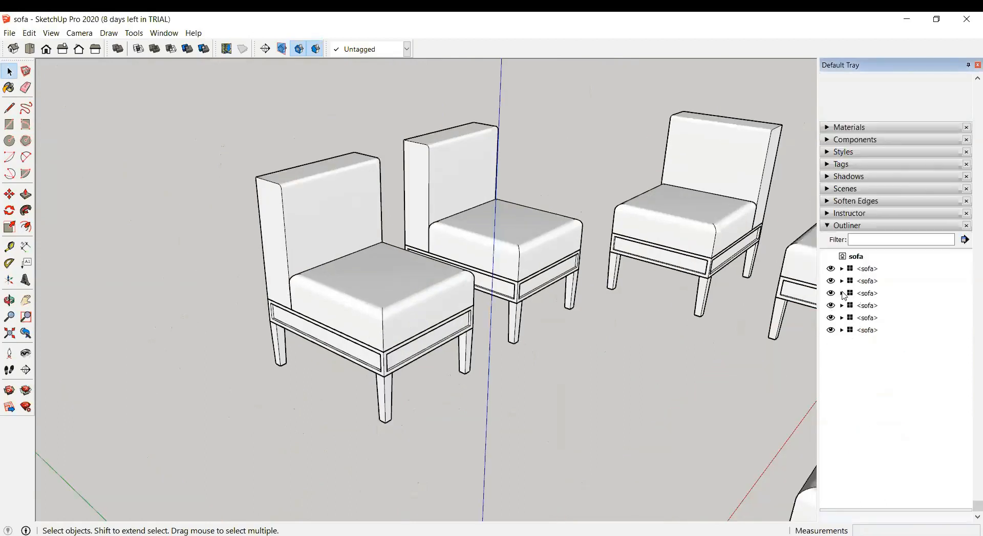
{"action": "left_click", "coordinate": [841, 269]}
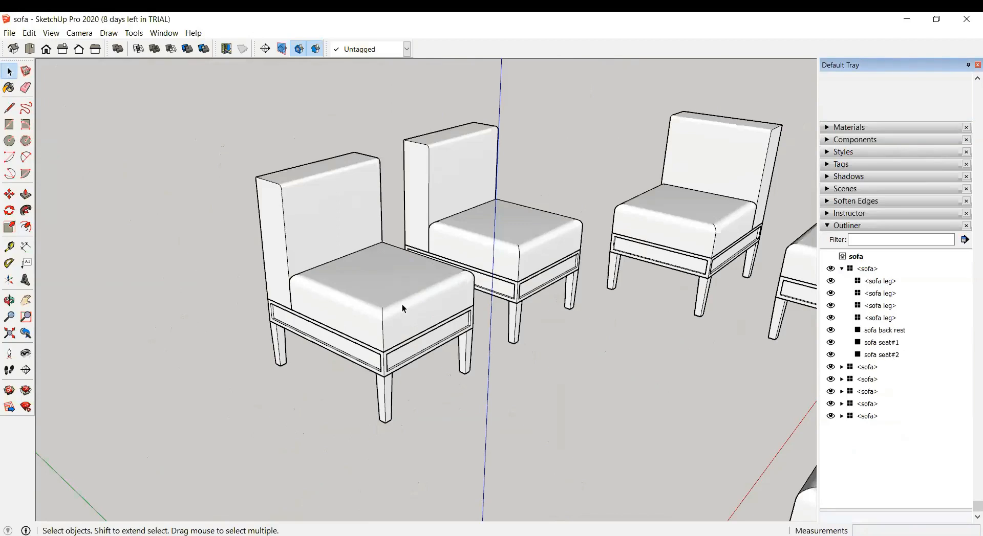
{"action": "left_click", "coordinate": [370, 262]}
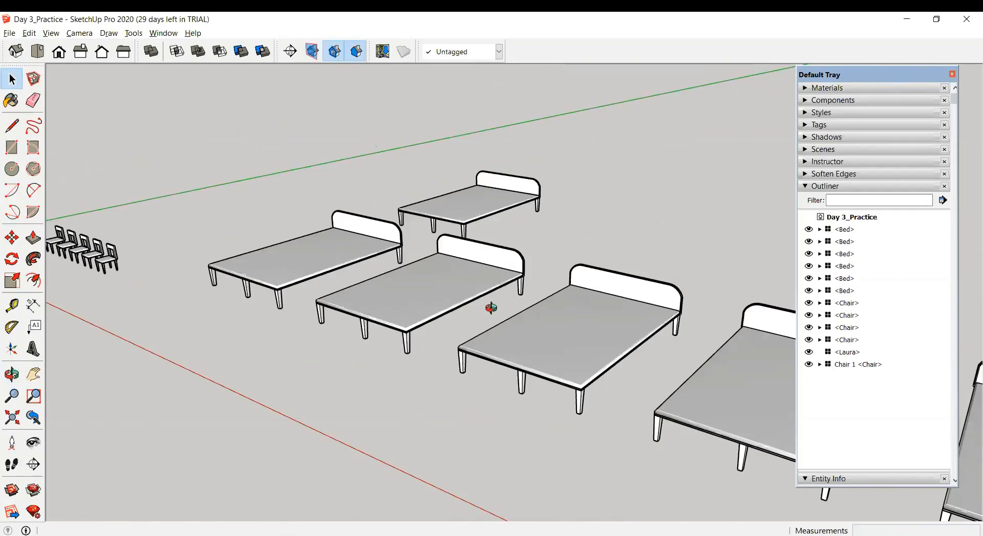
Step: In the Day 3_Practice model, select the second chair in the row and expand its nested parts in the model hierarchy
{"action": "middle_click_drag", "start_coordinate": [489, 306], "coordinate": [402, 307]}
{"action": "scroll", "coordinate": [345, 290], "scroll_direction": "up", "scroll_amount": 3}
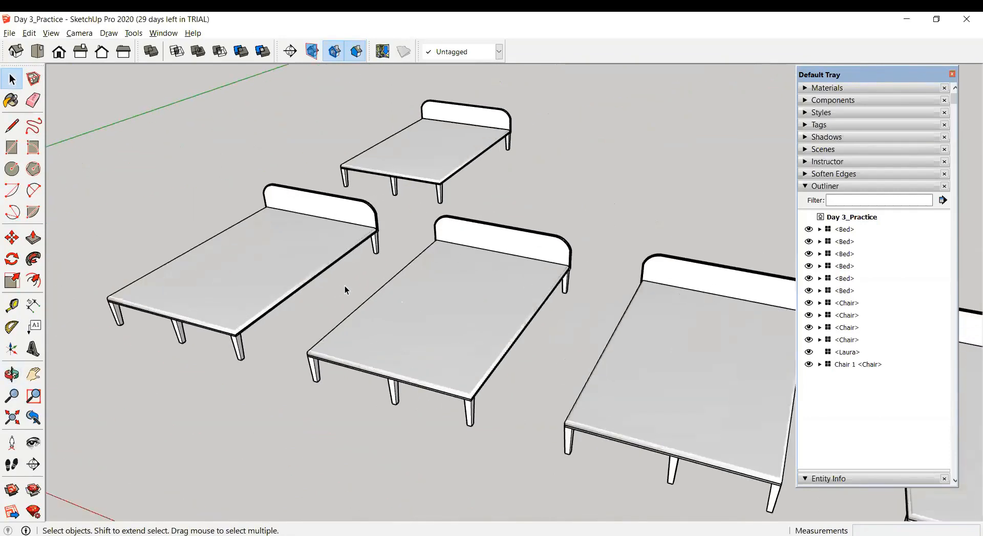
{"action": "middle_click_drag", "start_coordinate": [267, 296], "coordinate": [422, 309]}
{"action": "scroll", "coordinate": [172, 285], "scroll_direction": "up", "scroll_amount": 4}
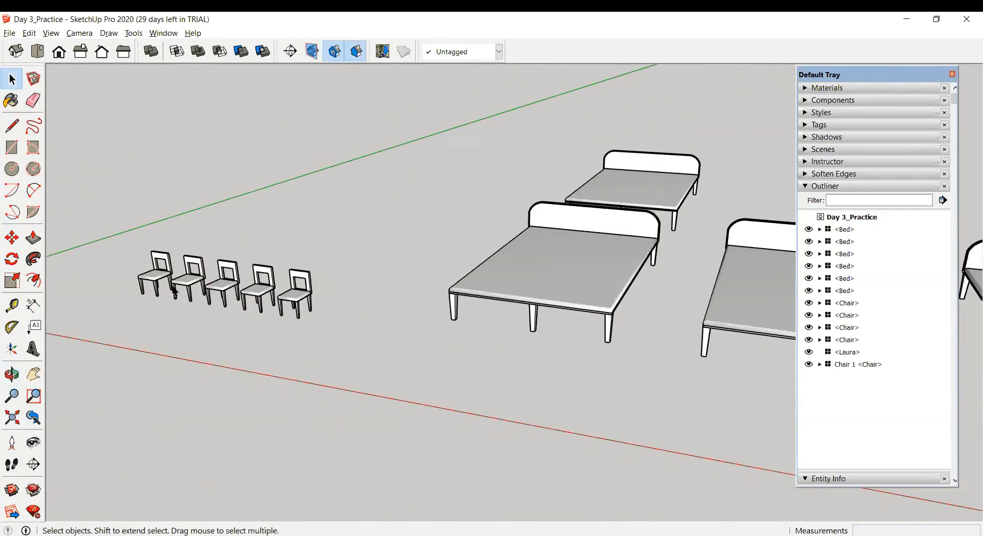
{"action": "left_click", "coordinate": [188, 288]}
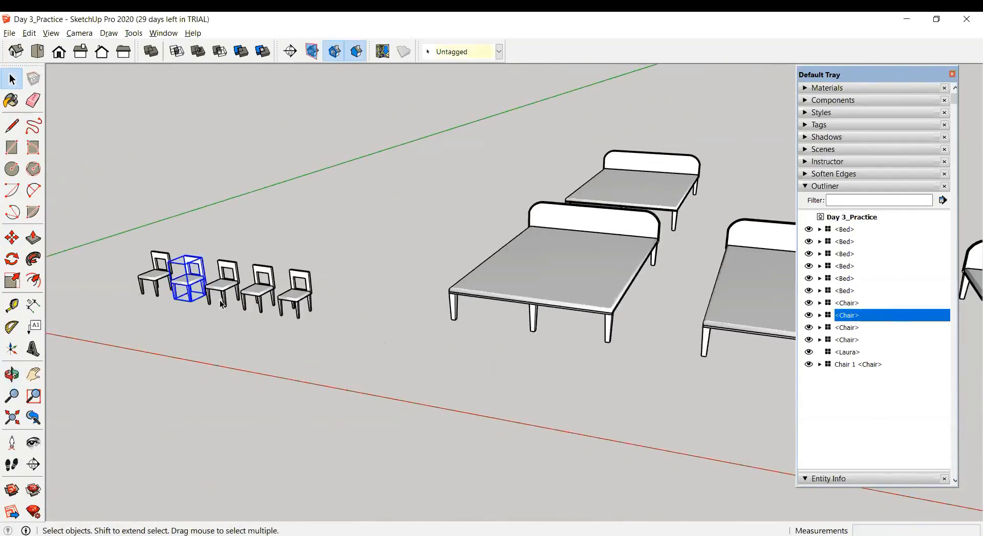
{"action": "left_click", "coordinate": [819, 316]}
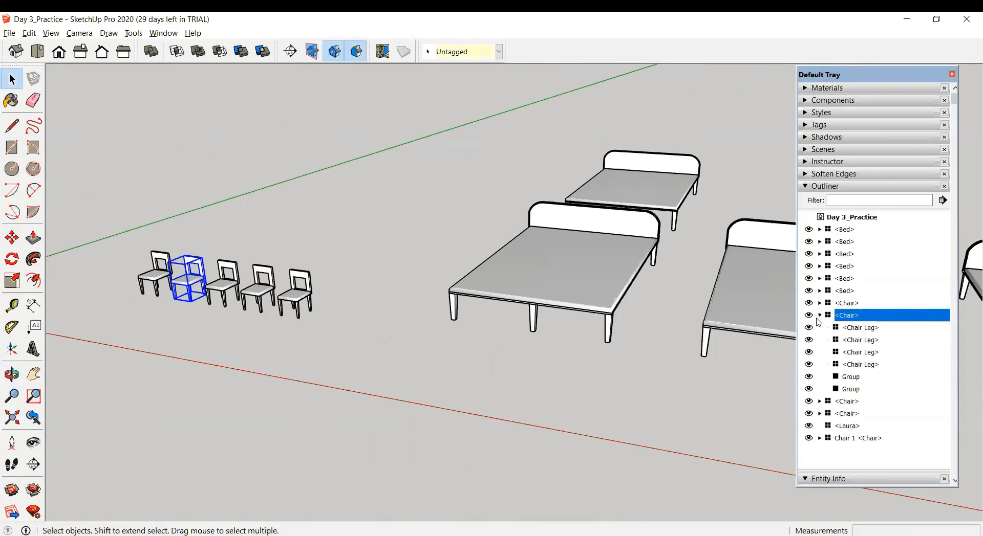
Step: Highlight the chair's leg components and backrest group through the hierarchy, collapse the chair's parts and exit the component
{"action": "left_click", "coordinate": [860, 331]}
{"action": "left_click", "coordinate": [855, 341]}
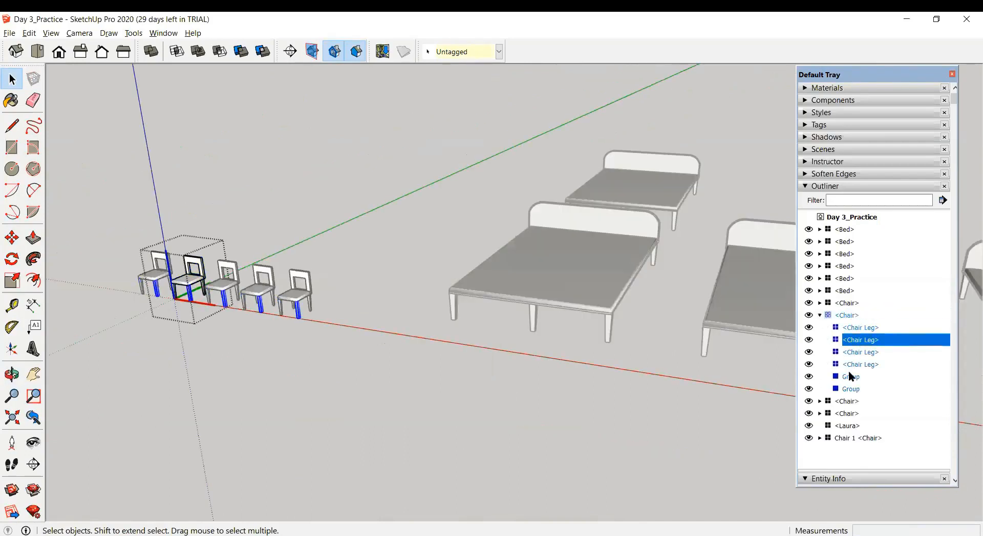
{"action": "left_click", "coordinate": [849, 377]}
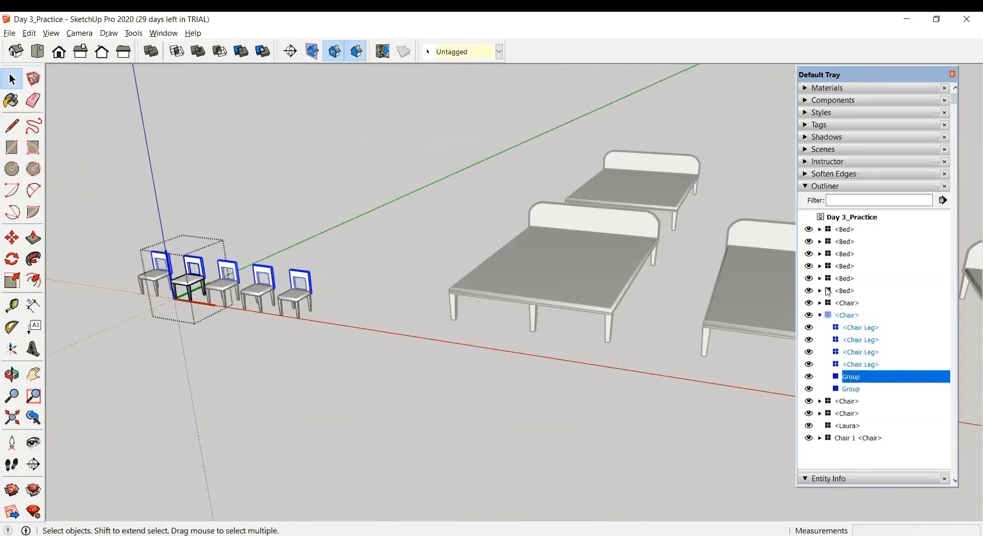
{"action": "left_click", "coordinate": [820, 316]}
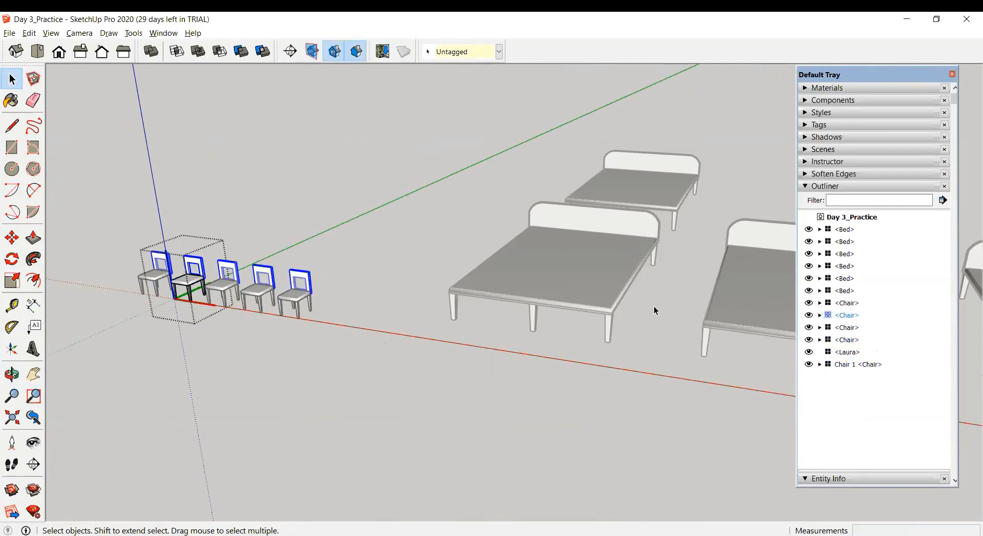
{"action": "left_click", "coordinate": [616, 301]}
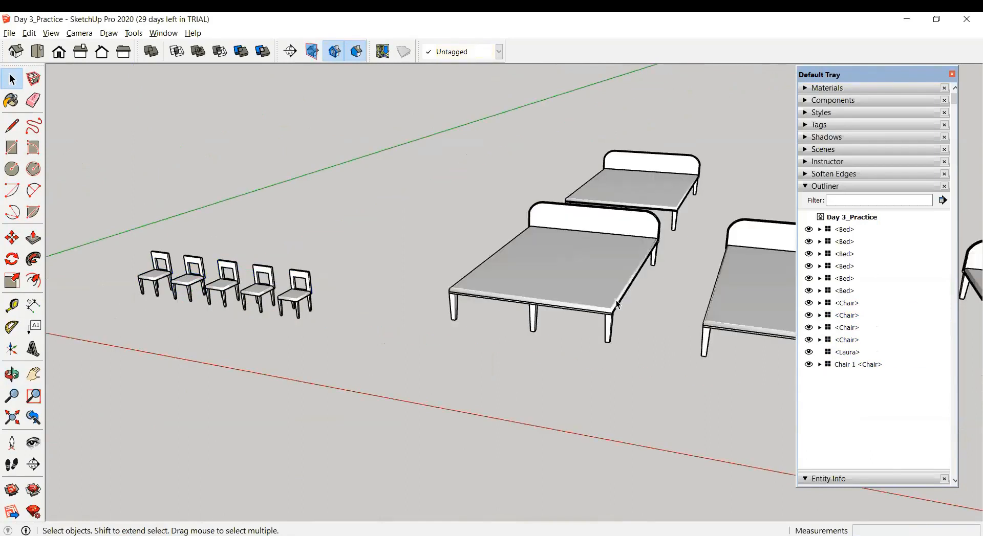
Step: Check the nested parts of the first listed chair, and select and expand the first listed bed component
{"action": "left_click", "coordinate": [819, 303]}
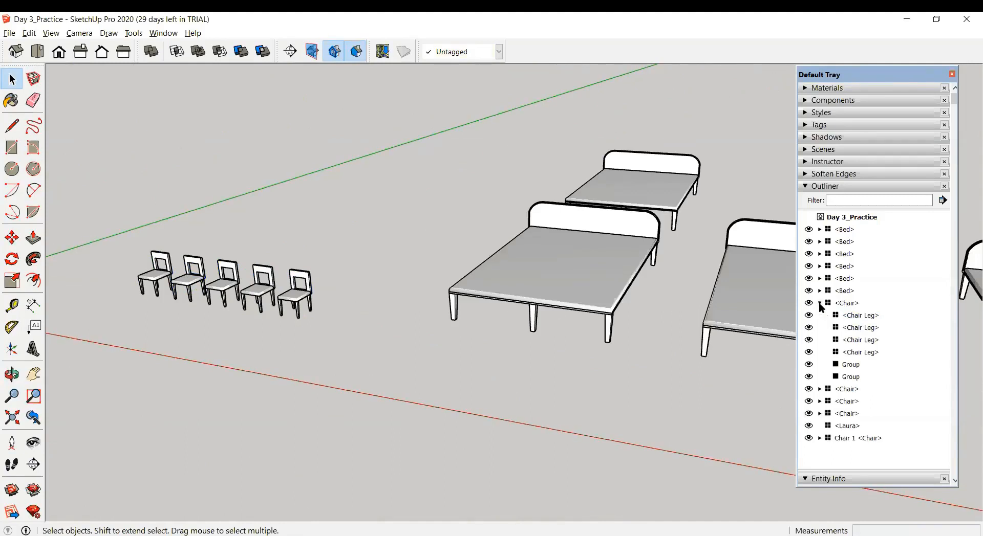
{"action": "left_click", "coordinate": [819, 304]}
{"action": "left_click", "coordinate": [842, 229]}
{"action": "left_click", "coordinate": [819, 230]}
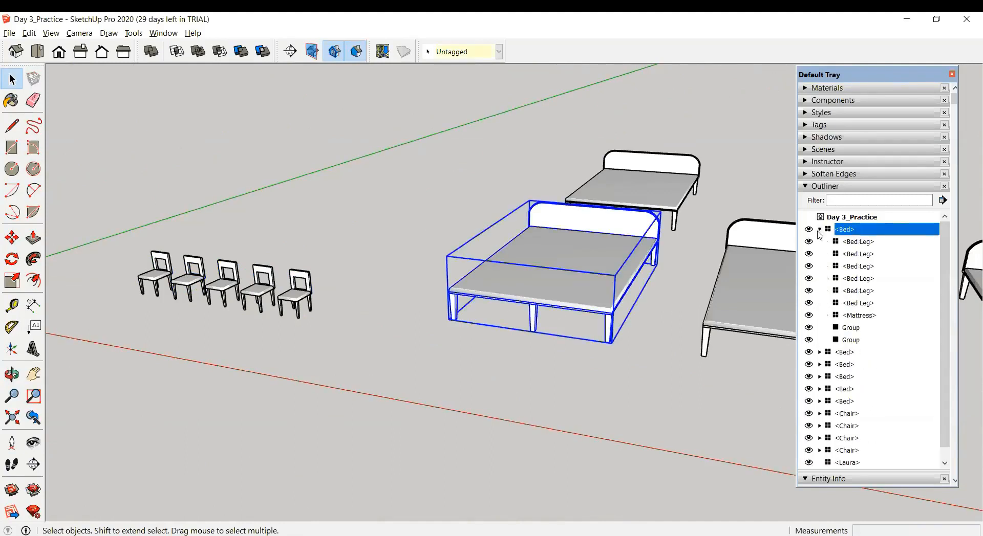
Step: Highlight the bed's leg components, its mattress component and the headboard group one by one, and exit the bed
{"action": "left_click", "coordinate": [849, 244]}
{"action": "left_click", "coordinate": [854, 255]}
{"action": "left_click", "coordinate": [856, 266]}
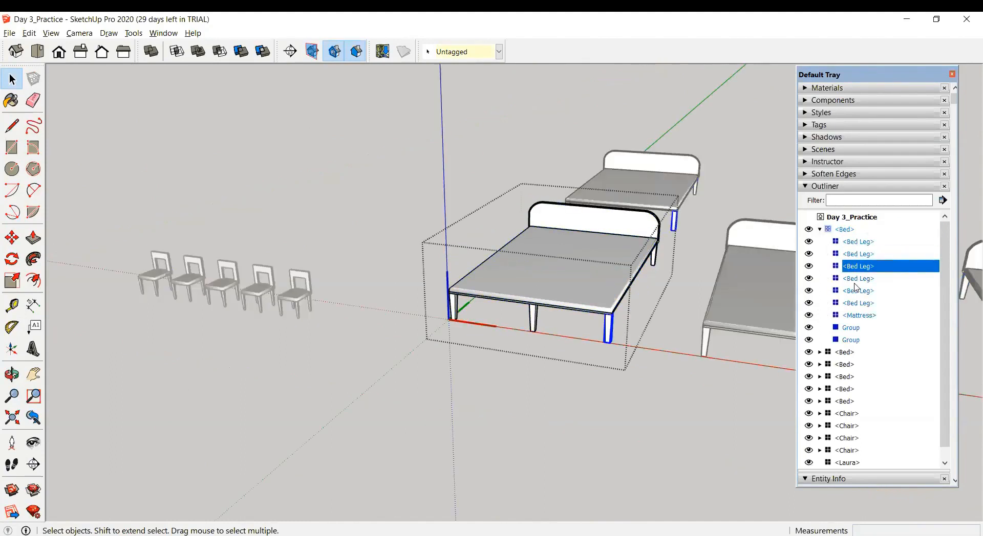
{"action": "left_click", "coordinate": [853, 279]}
{"action": "left_click", "coordinate": [854, 290]}
{"action": "left_click", "coordinate": [855, 303]}
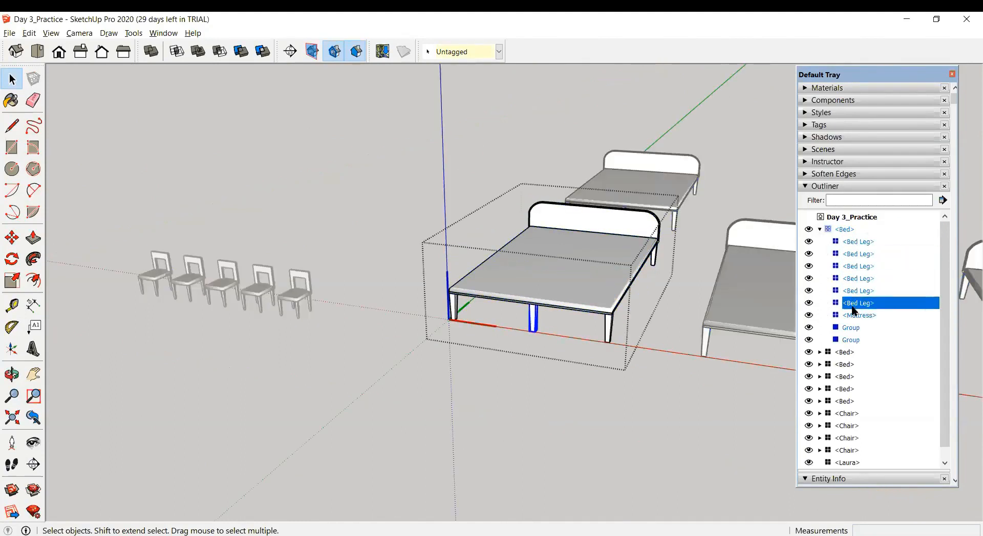
{"action": "left_click", "coordinate": [853, 316]}
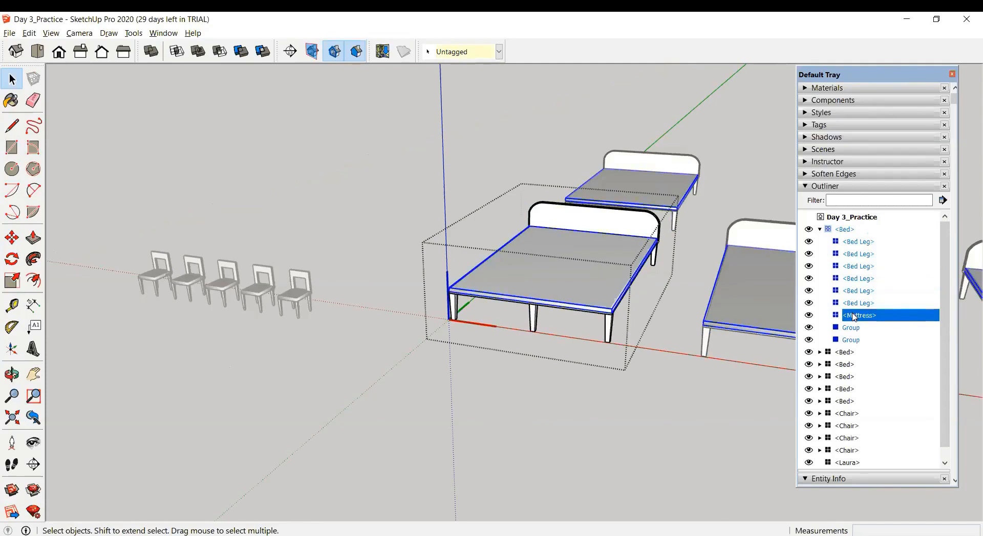
{"action": "left_click", "coordinate": [633, 229]}
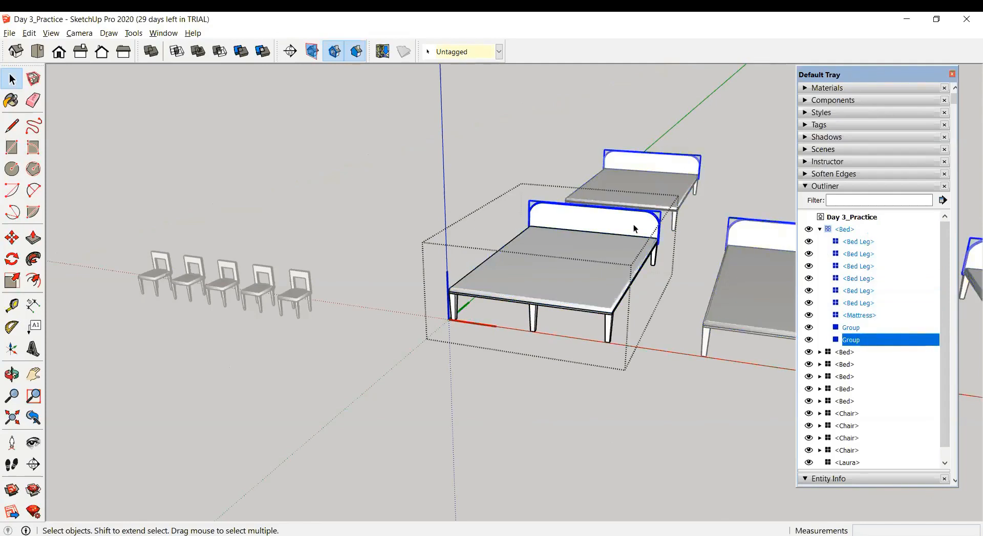
{"action": "left_click", "coordinate": [515, 362]}
{"action": "scroll", "coordinate": [606, 307], "scroll_direction": "up", "scroll_amount": 5}
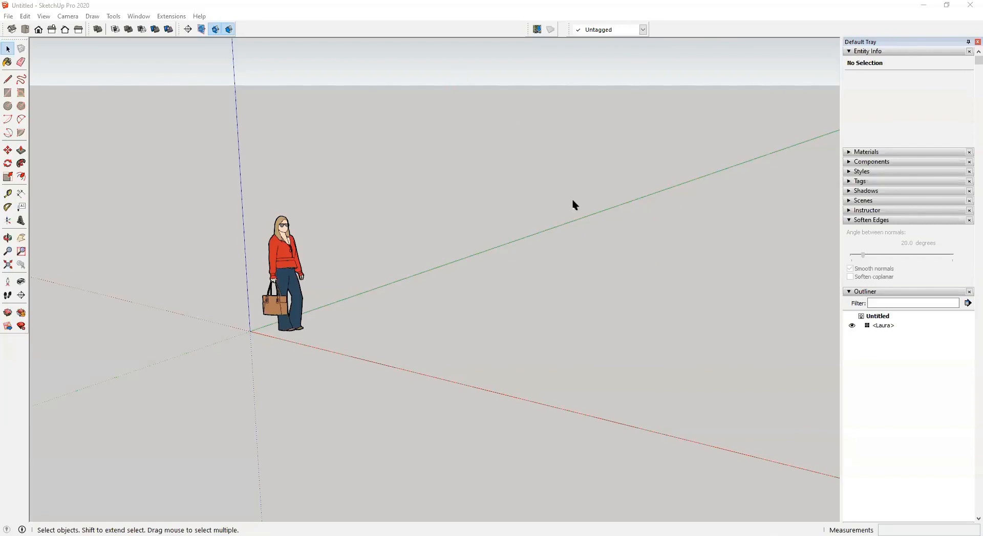
Step: In the untitled model, draw a rectangle of about 2 m by 2 m on the ground and push/pull it up into a box
{"action": "key", "text": "r"}
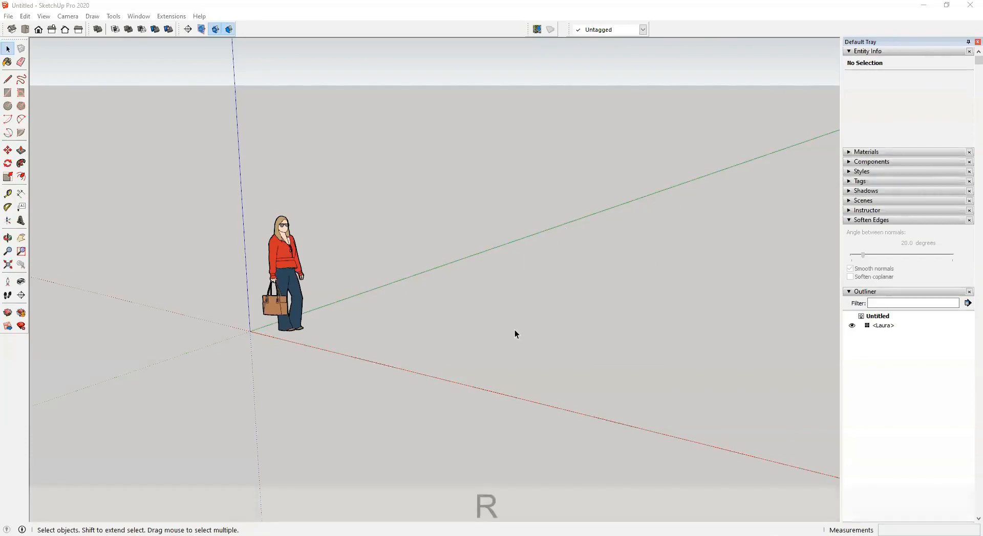
{"action": "left_click", "coordinate": [503, 374]}
{"action": "key", "text": "r"}
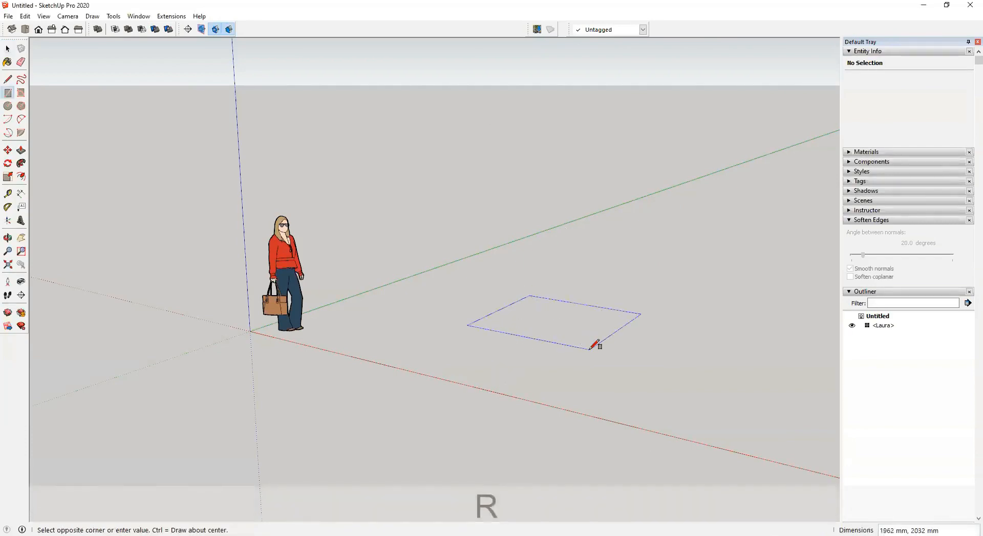
{"action": "left_click", "coordinate": [592, 356]}
{"action": "key", "text": "p"}
{"action": "left_click_drag", "start_coordinate": [569, 349], "coordinate": [568, 228]}
Step: Draw an upright rectangle on the box's front face and push/pull it outward into a smaller projecting block
{"action": "key", "text": "r"}
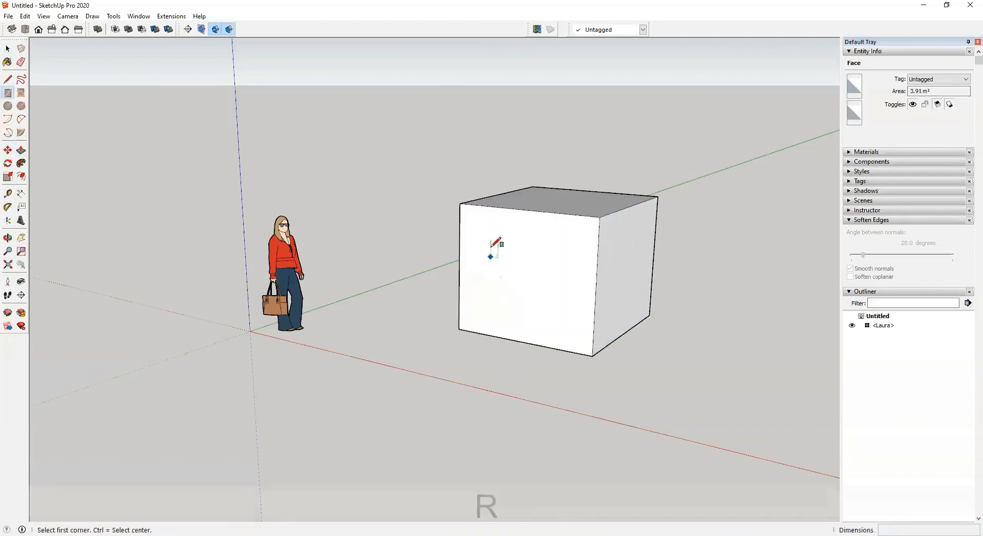
{"action": "left_click", "coordinate": [490, 244]}
{"action": "left_click", "coordinate": [554, 348]}
{"action": "key", "text": "p"}
{"action": "left_click_drag", "start_coordinate": [529, 316], "coordinate": [498, 321]}
Step: Select all of the box geometry, open the Create Component settings for it, and move the dialog off the model
{"action": "key", "text": "space"}
{"action": "left_click", "coordinate": [404, 342]}
{"action": "scroll", "coordinate": [427, 274], "scroll_direction": "down", "scroll_amount": 1}
{"action": "left_click_drag", "start_coordinate": [380, 162], "coordinate": [683, 411]}
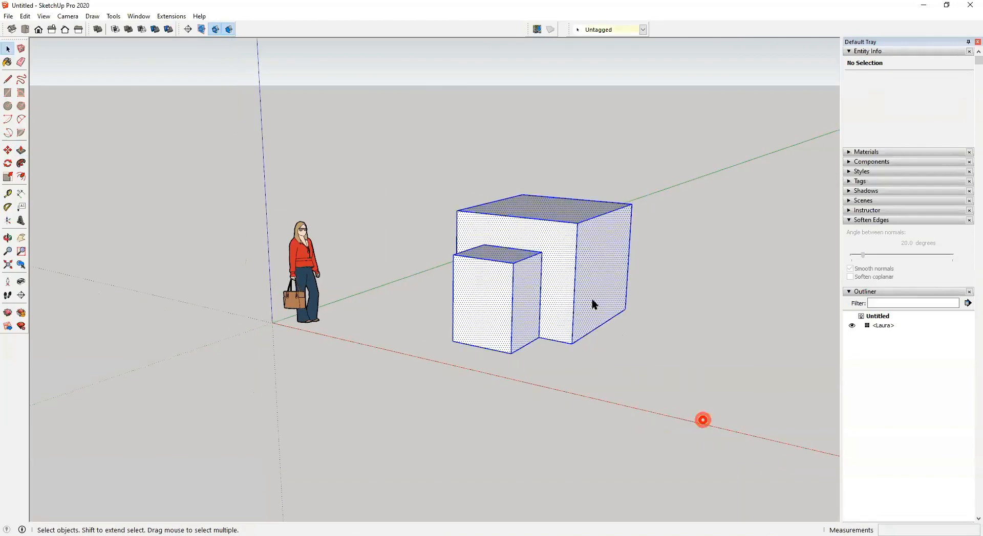
{"action": "right_click", "coordinate": [545, 267]}
{"action": "left_click", "coordinate": [589, 344]}
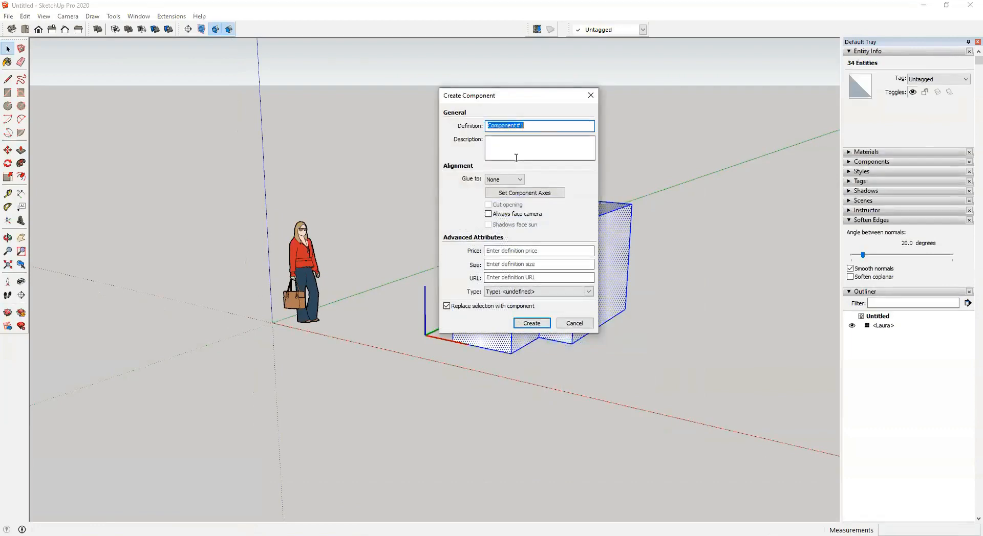
{"action": "left_click_drag", "start_coordinate": [494, 100], "coordinate": [448, 101]}
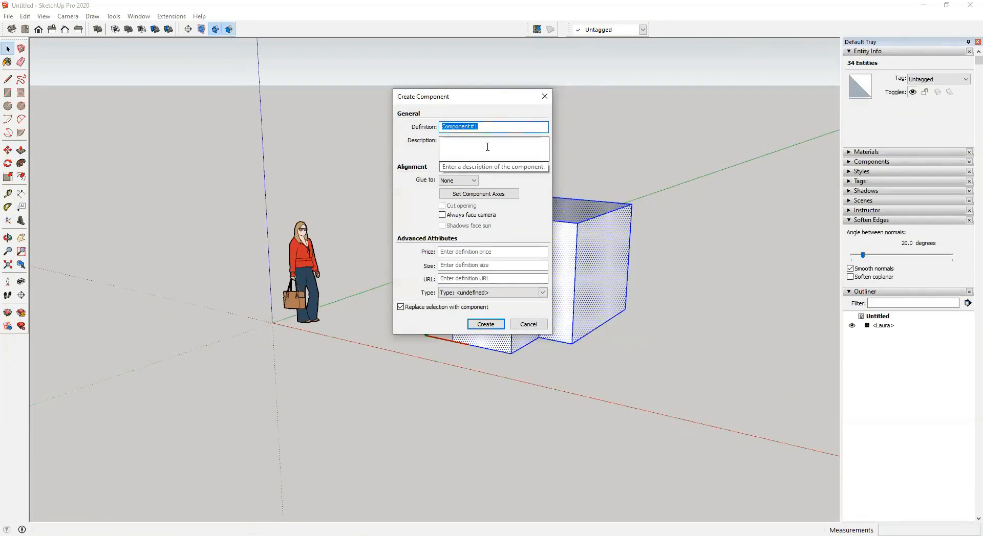
Step: Review the component's empty description and its Glue to alignment options, leaving the alignment at None
{"action": "left_click", "coordinate": [487, 146]}
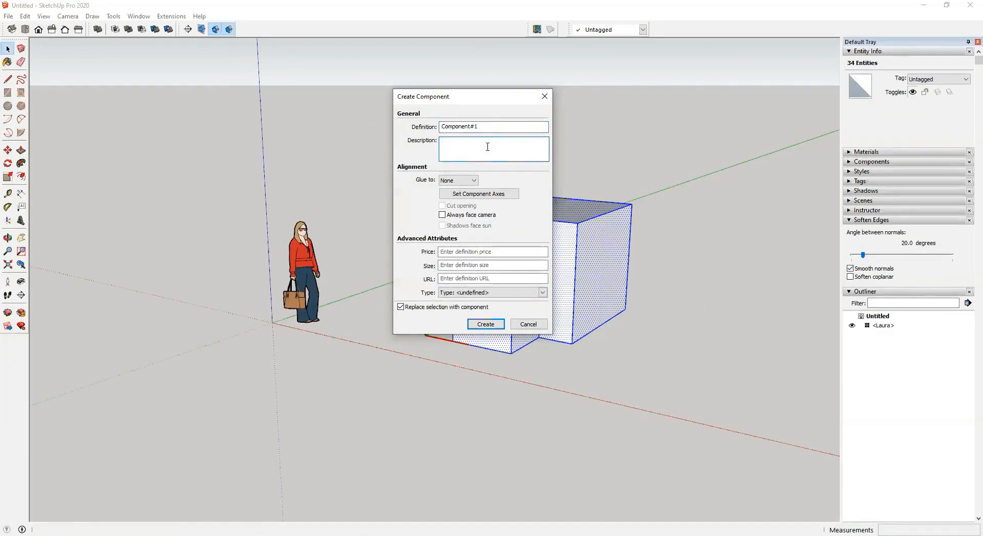
{"action": "left_click", "coordinate": [474, 183]}
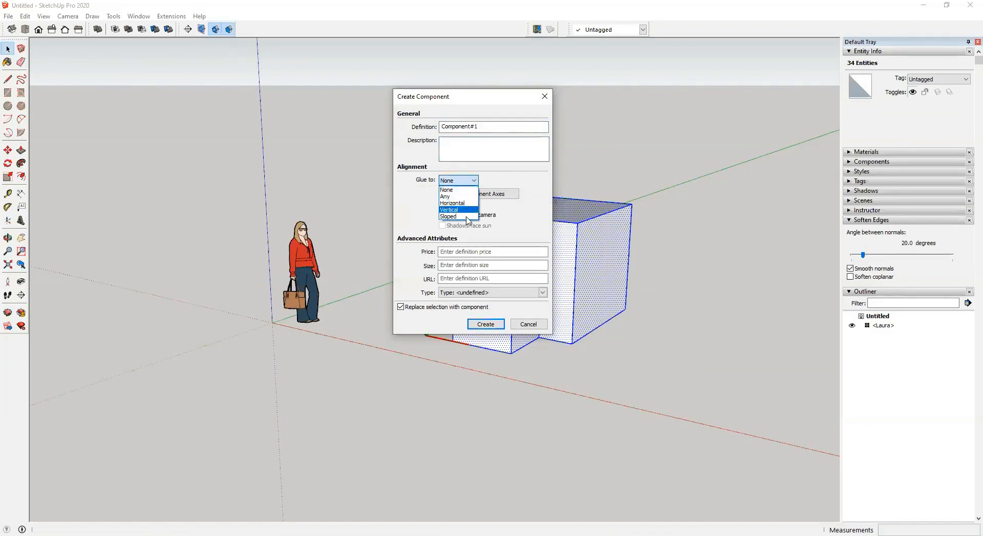
{"action": "left_click", "coordinate": [500, 180]}
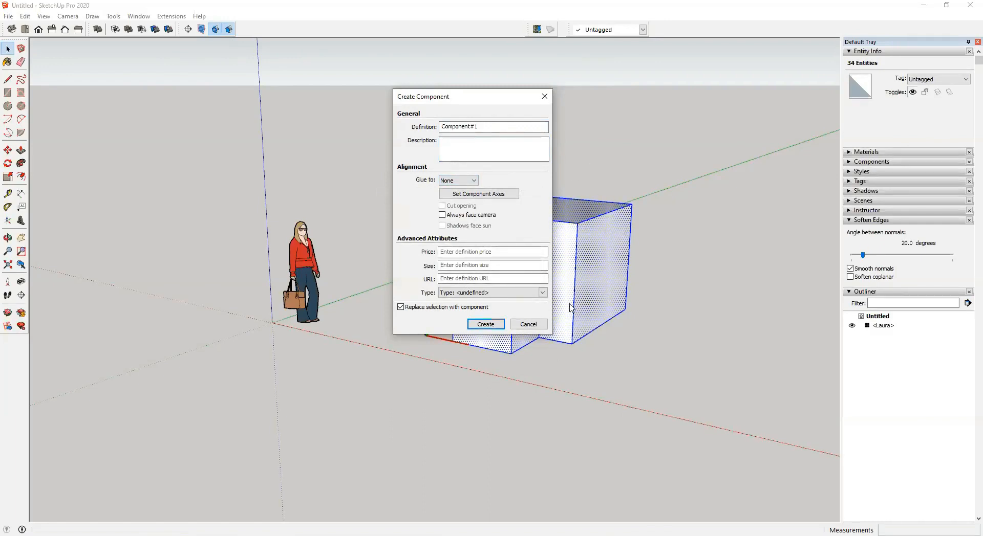
Step: Go through the component's advanced attributes for price, size and URL without entering any values
{"action": "left_click", "coordinate": [487, 252]}
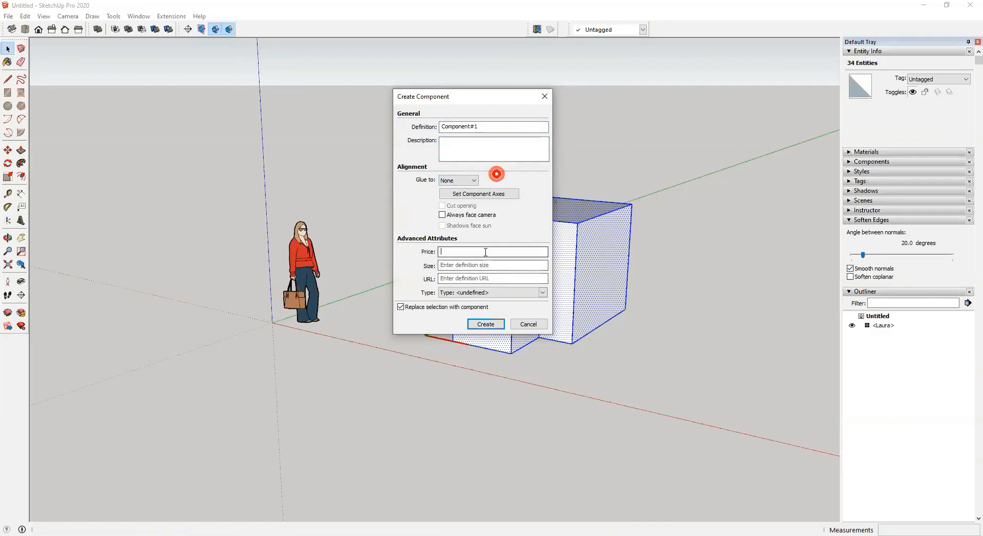
{"action": "left_click", "coordinate": [474, 264]}
{"action": "left_click", "coordinate": [471, 279]}
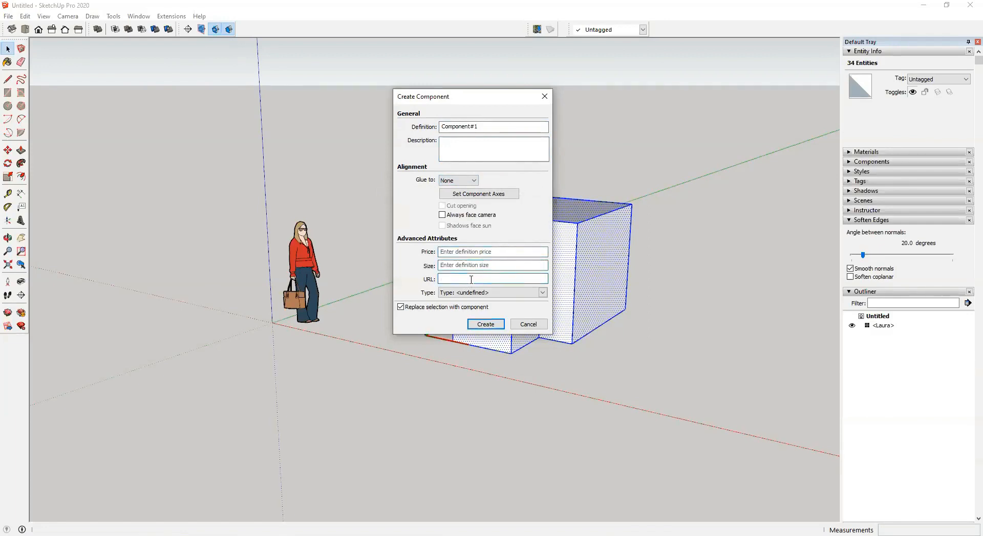
{"action": "left_click", "coordinate": [475, 252]}
{"action": "left_click", "coordinate": [475, 265]}
{"action": "left_click", "coordinate": [474, 252]}
{"action": "left_click", "coordinate": [474, 265]}
{"action": "left_click", "coordinate": [475, 277]}
{"action": "left_click", "coordinate": [475, 265]}
{"action": "left_click", "coordinate": [475, 252]}
{"action": "left_click", "coordinate": [478, 265]}
{"action": "left_click", "coordinate": [491, 251]}
{"action": "left_click", "coordinate": [488, 264]}
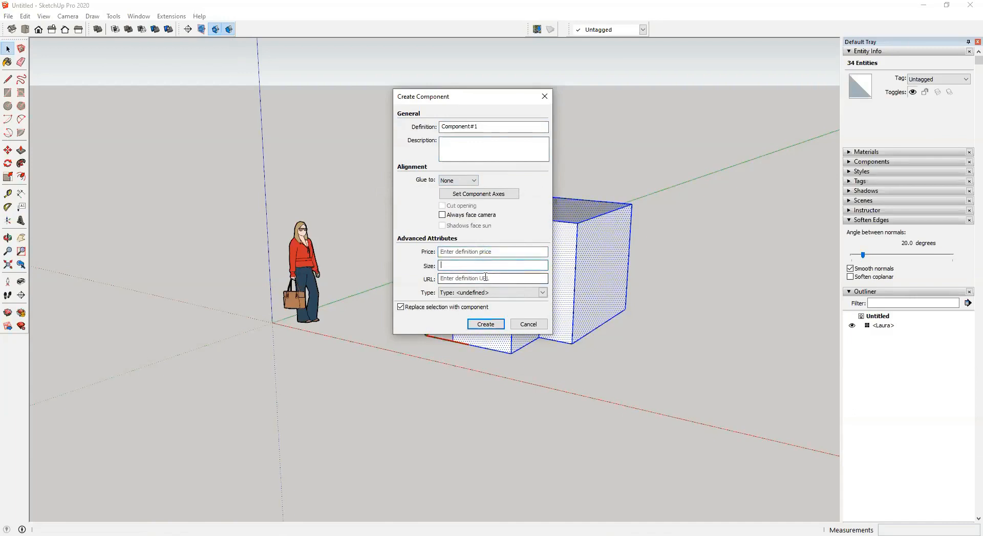
{"action": "left_click", "coordinate": [495, 251]}
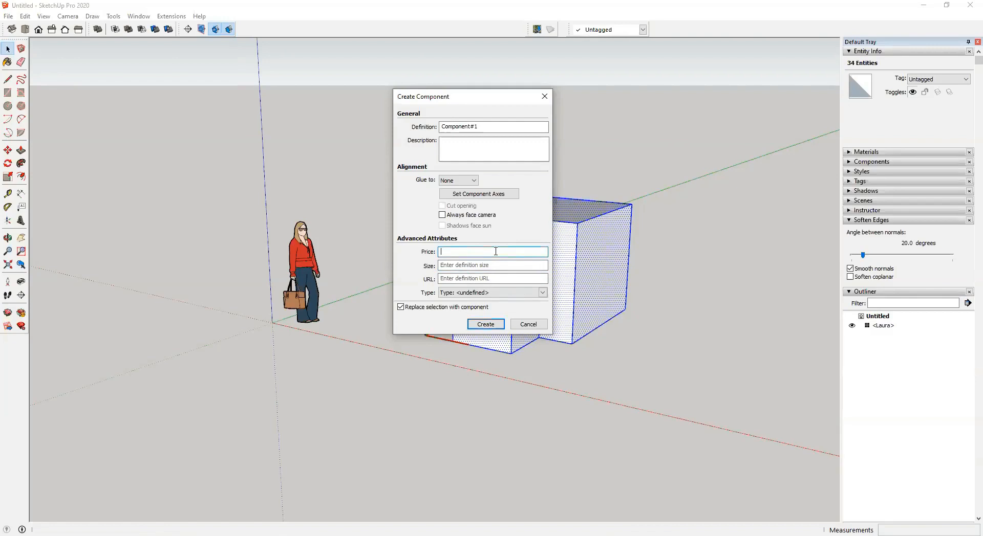
Step: Examine the IFC 2x3 classifications available for the component's type and collapse the list again
{"action": "left_click", "coordinate": [499, 292]}
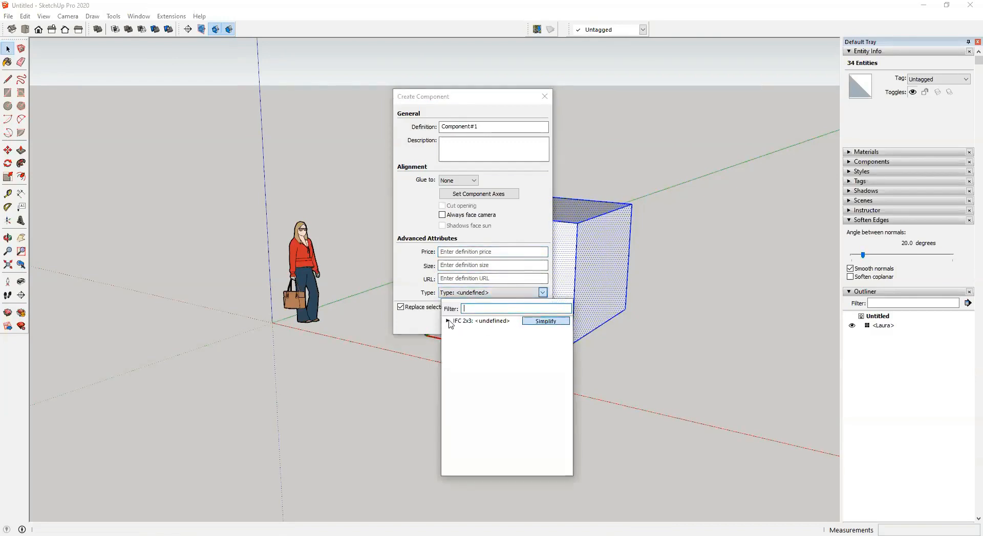
{"action": "left_click", "coordinate": [448, 322]}
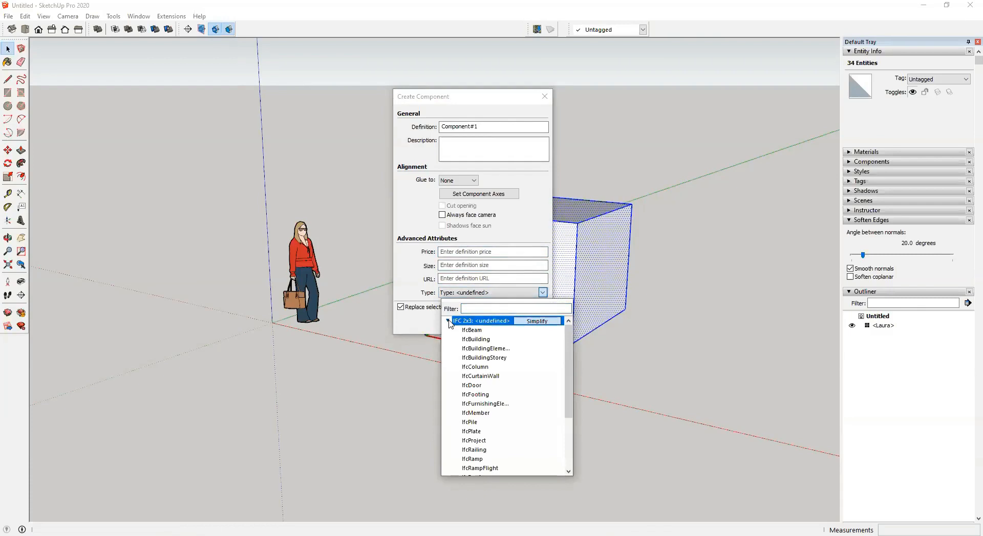
{"action": "left_click", "coordinate": [448, 322]}
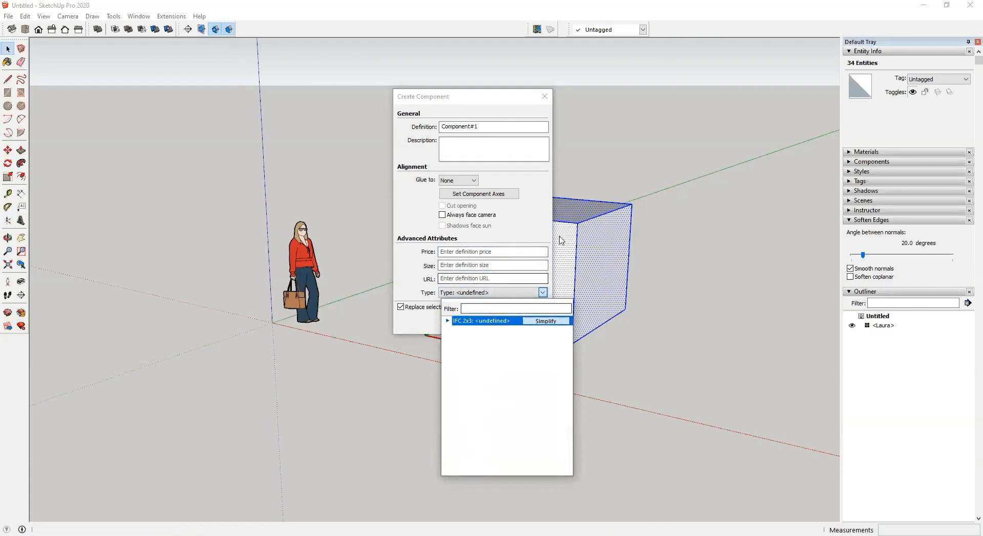
Step: Examine the IFC 2x3 classifications offered for the component's type, leaving the type undefined
{"action": "left_click", "coordinate": [448, 321]}
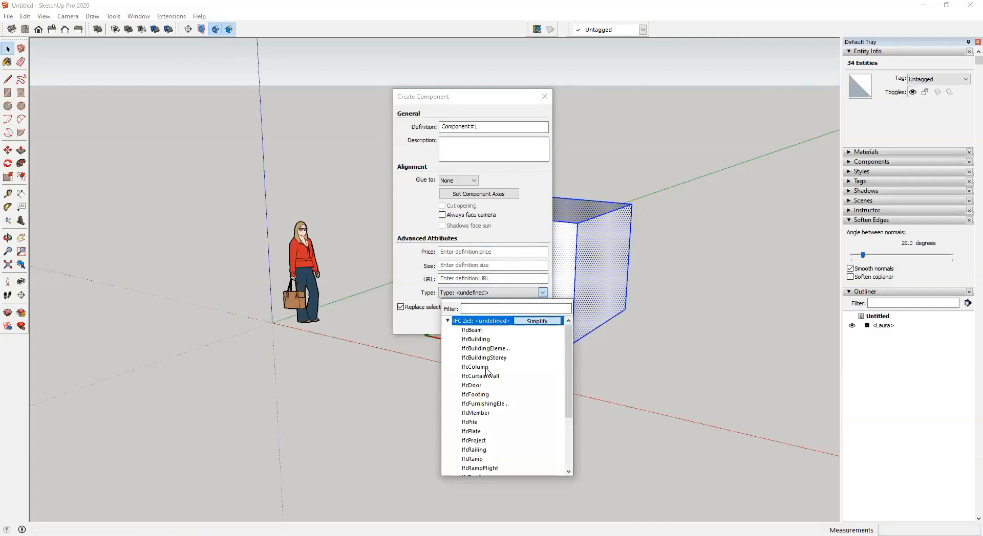
{"action": "scroll", "coordinate": [505, 372], "scroll_direction": "down", "scroll_amount": 6}
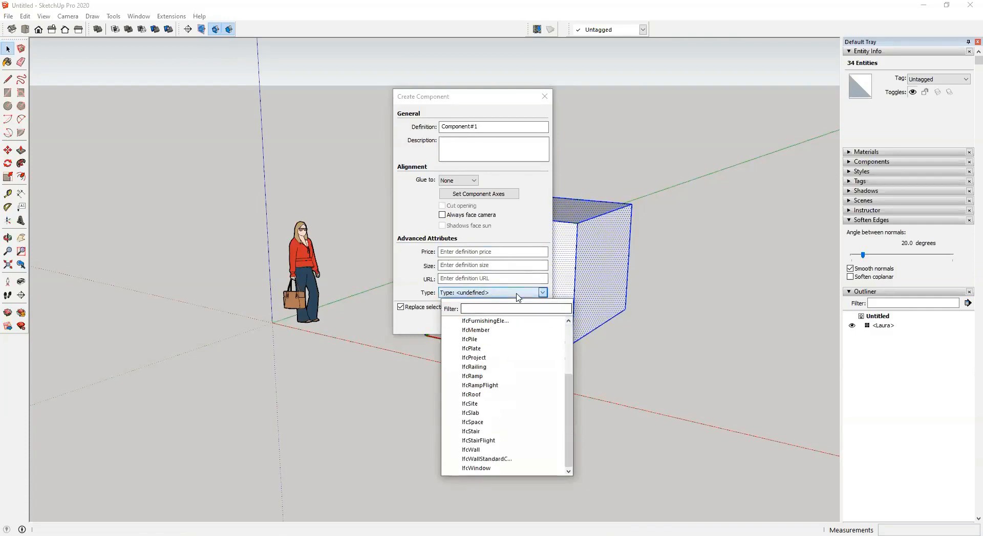
{"action": "left_click", "coordinate": [478, 299]}
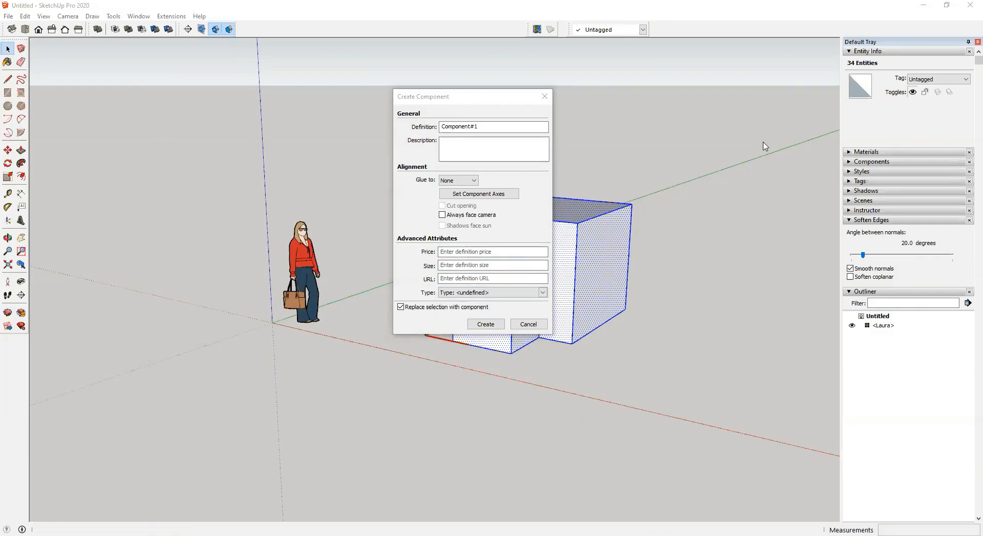
{"action": "left_click", "coordinate": [456, 102]}
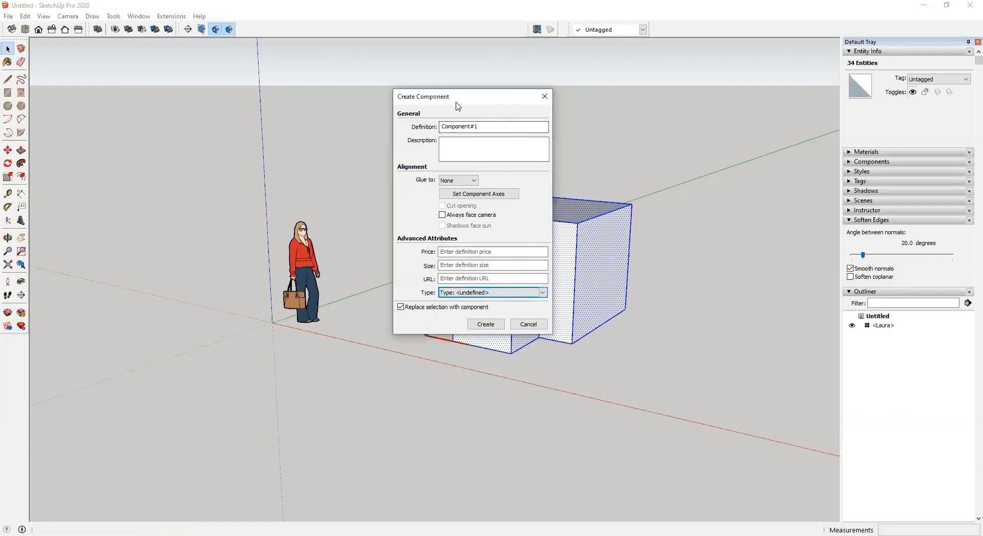
{"action": "left_click", "coordinate": [479, 292]}
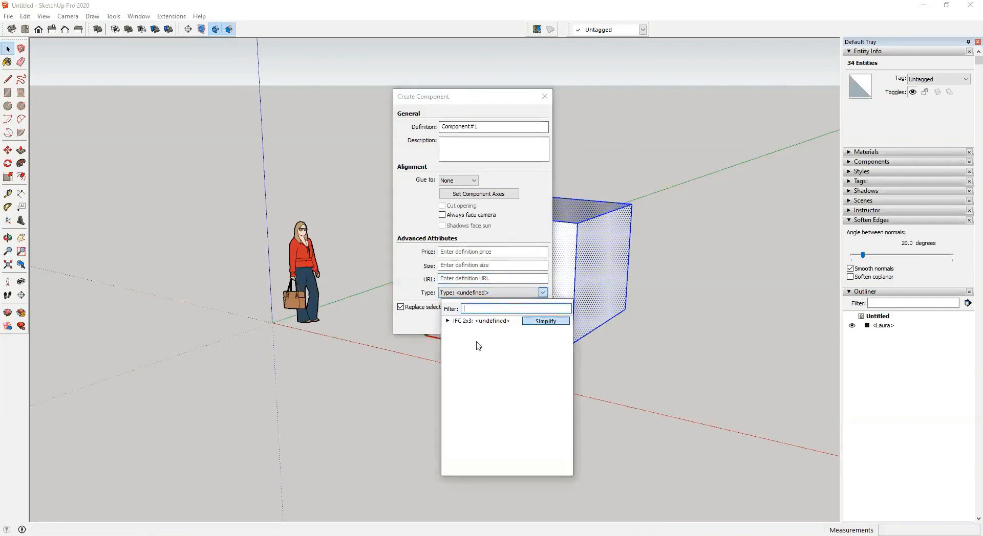
{"action": "left_click", "coordinate": [447, 321]}
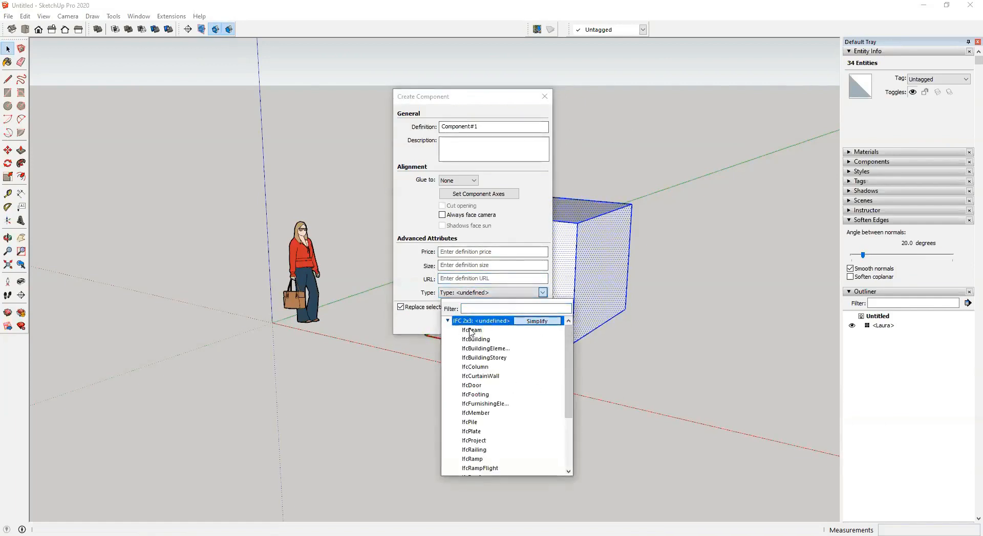
{"action": "scroll", "coordinate": [492, 381], "scroll_direction": "down", "scroll_amount": 2}
{"action": "scroll", "coordinate": [494, 384], "scroll_direction": "down", "scroll_amount": 1}
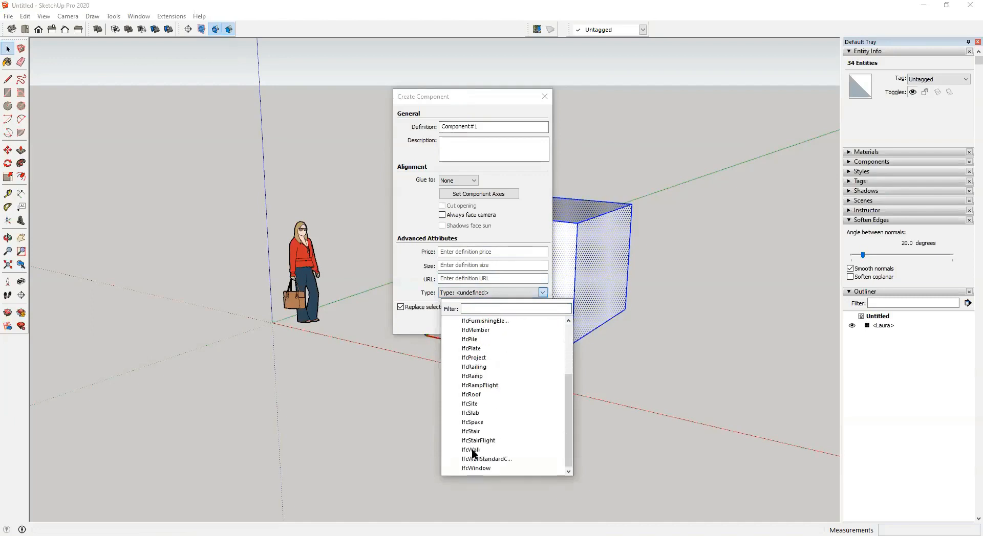
{"action": "left_click", "coordinate": [425, 278]}
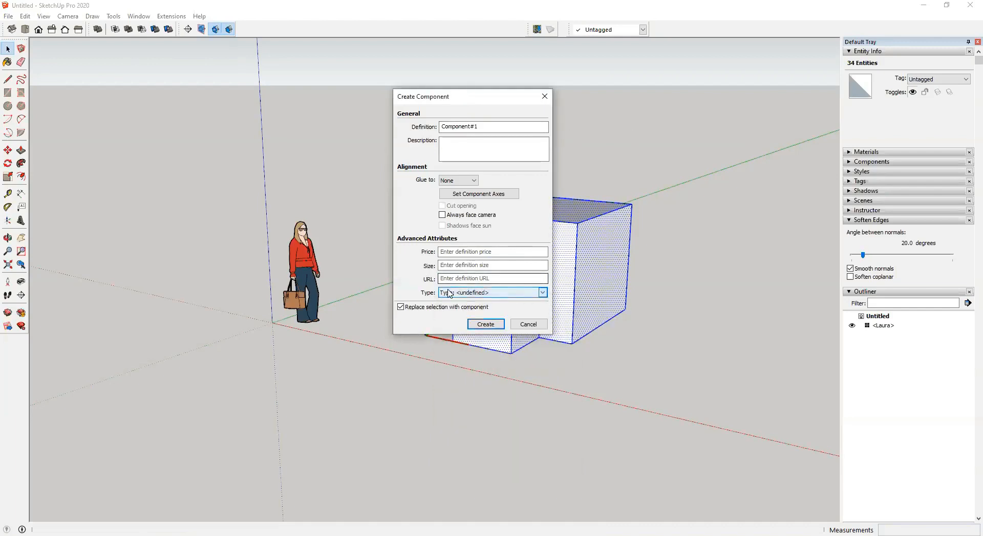
{"action": "left_click", "coordinate": [425, 294]}
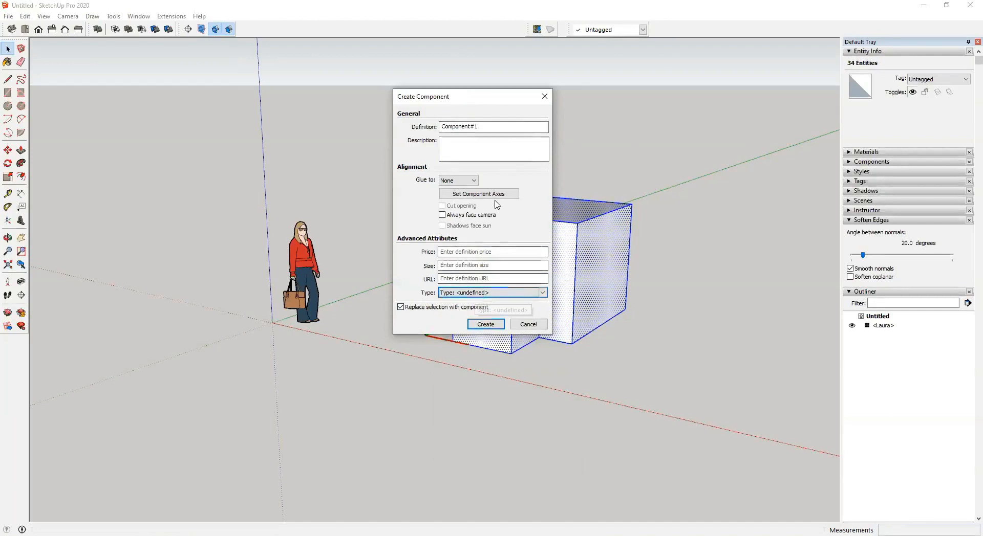
Step: Move the Create Component dialog off the model and create the component from the box geometry, replacing the selection
{"action": "left_click", "coordinate": [491, 138]}
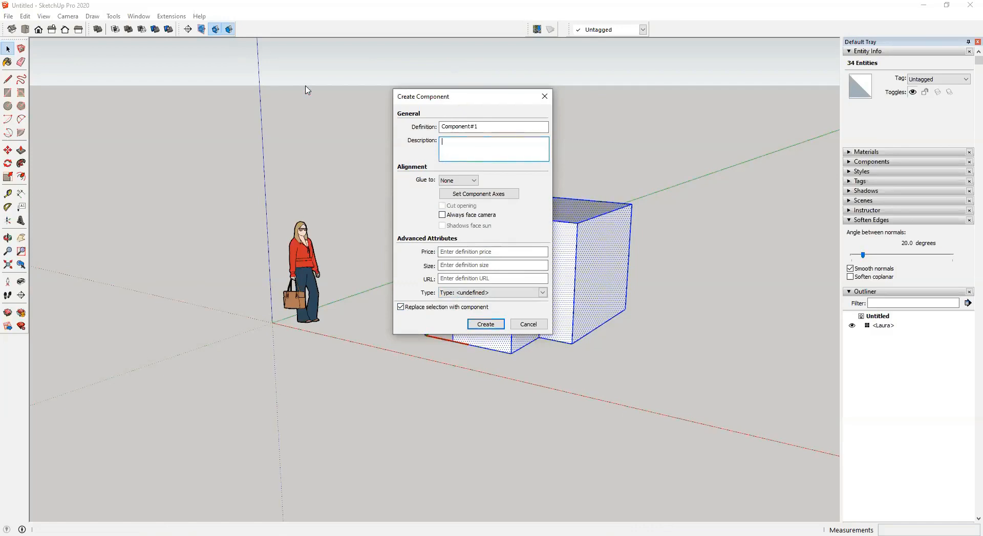
{"action": "left_click_drag", "start_coordinate": [308, 91], "coordinate": [307, 90]}
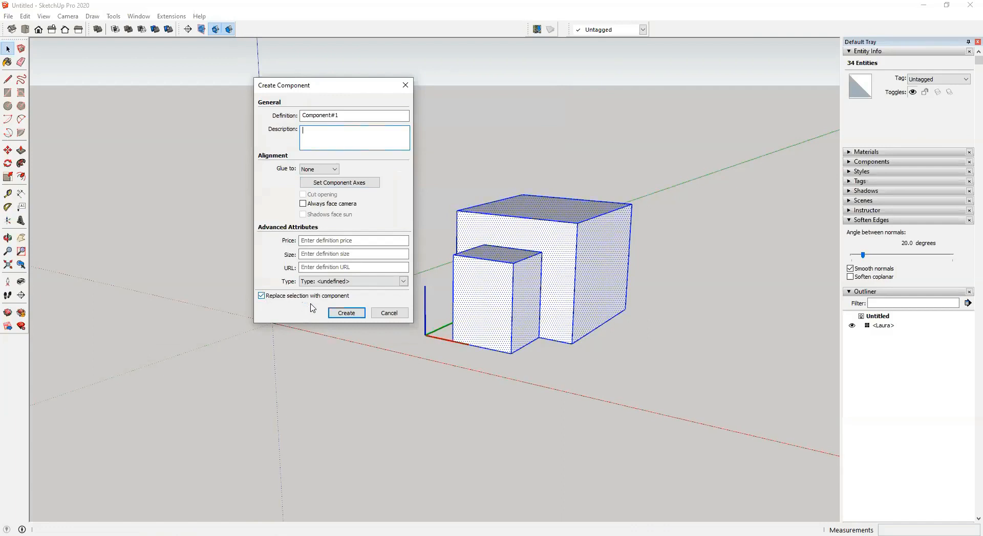
{"action": "left_click", "coordinate": [347, 313]}
Step: Open the new component for editing and draw a door-shaped rectangle on the larger box's front face, rising from its base edge
{"action": "scroll", "coordinate": [544, 291], "scroll_direction": "up", "scroll_amount": 5}
{"action": "middle_click_drag", "start_coordinate": [517, 292], "coordinate": [340, 287]}
{"action": "middle_click_drag", "start_coordinate": [444, 311], "coordinate": [349, 333], "text": "shift"}
{"action": "double_click", "coordinate": [507, 330]}
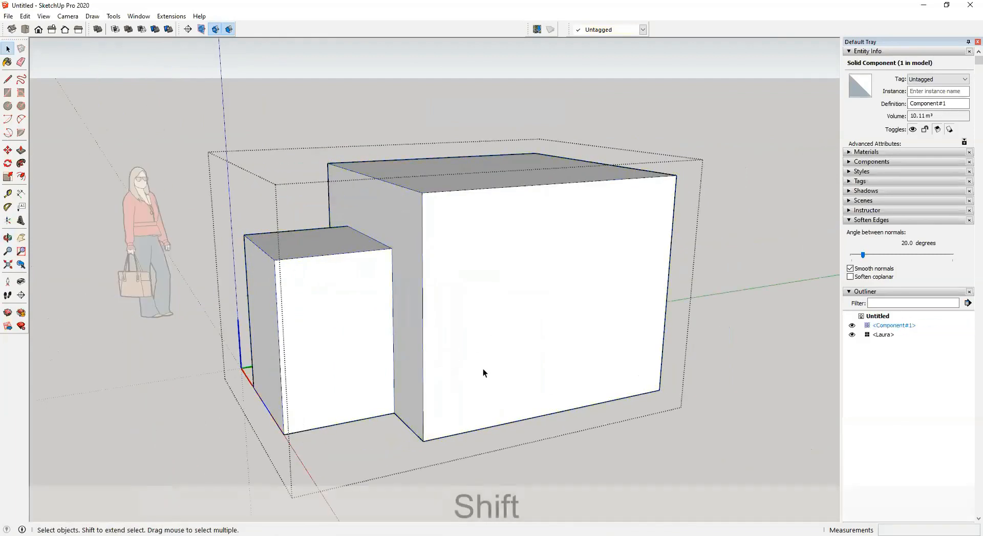
{"action": "key", "text": "r"}
{"action": "left_click", "coordinate": [466, 432]}
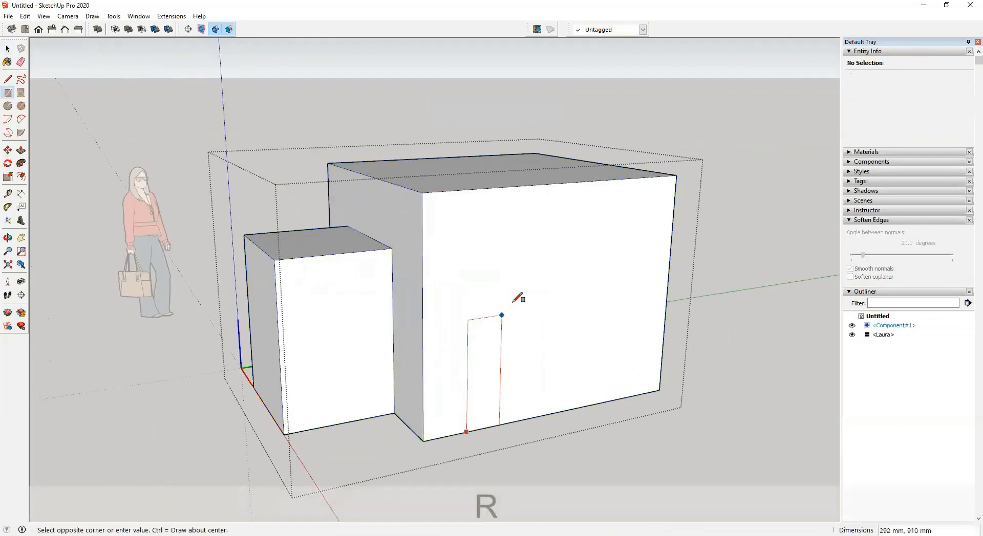
{"action": "left_click", "coordinate": [533, 291]}
{"action": "middle_click_drag", "start_coordinate": [527, 346], "coordinate": [484, 428]}
{"action": "key", "text": "space"}
{"action": "left_click", "coordinate": [429, 280]}
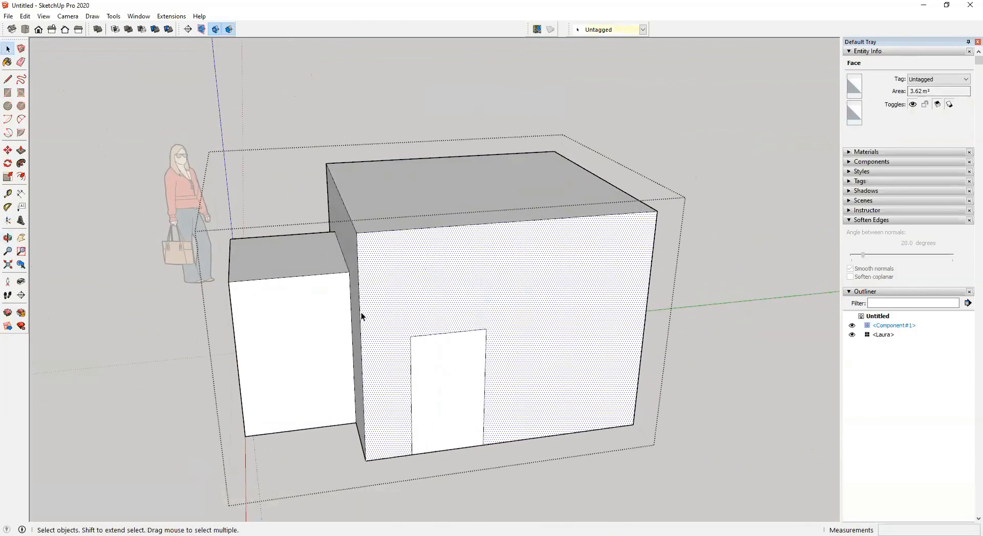
{"action": "left_click_drag", "start_coordinate": [387, 311], "coordinate": [540, 504]}
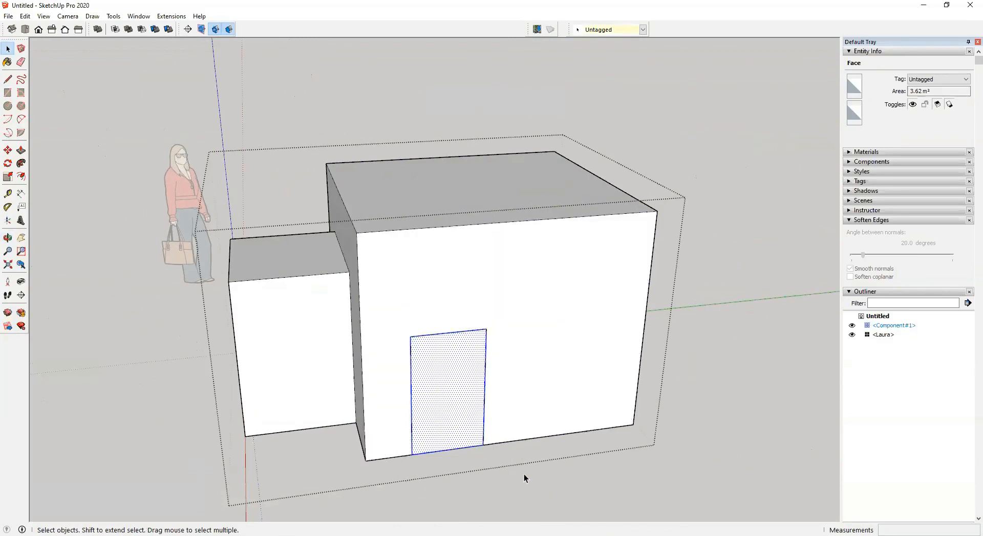
{"action": "right_click", "coordinate": [449, 397]}
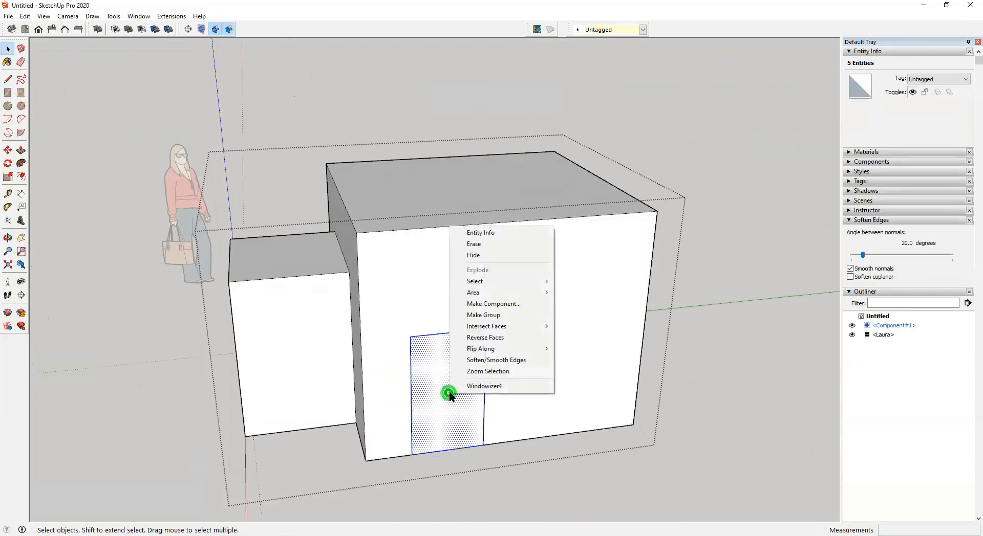
{"action": "left_click", "coordinate": [493, 305]}
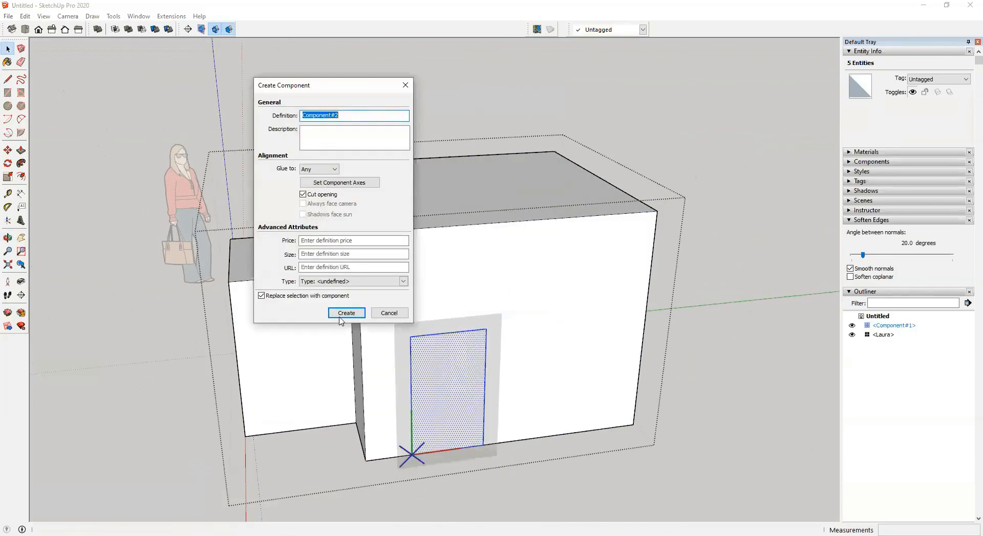
{"action": "left_click", "coordinate": [389, 313]}
{"action": "right_click", "coordinate": [445, 373]}
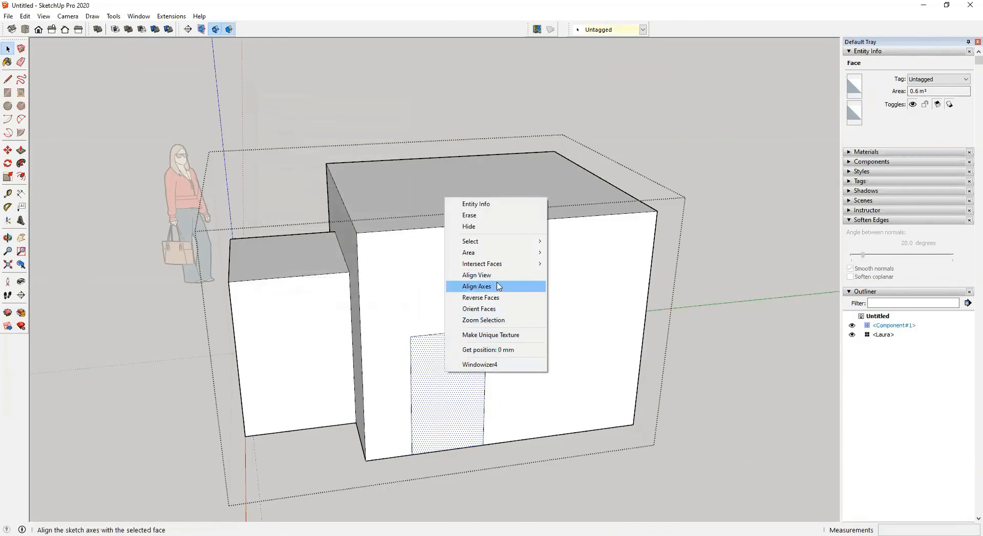
{"action": "left_click", "coordinate": [454, 401]}
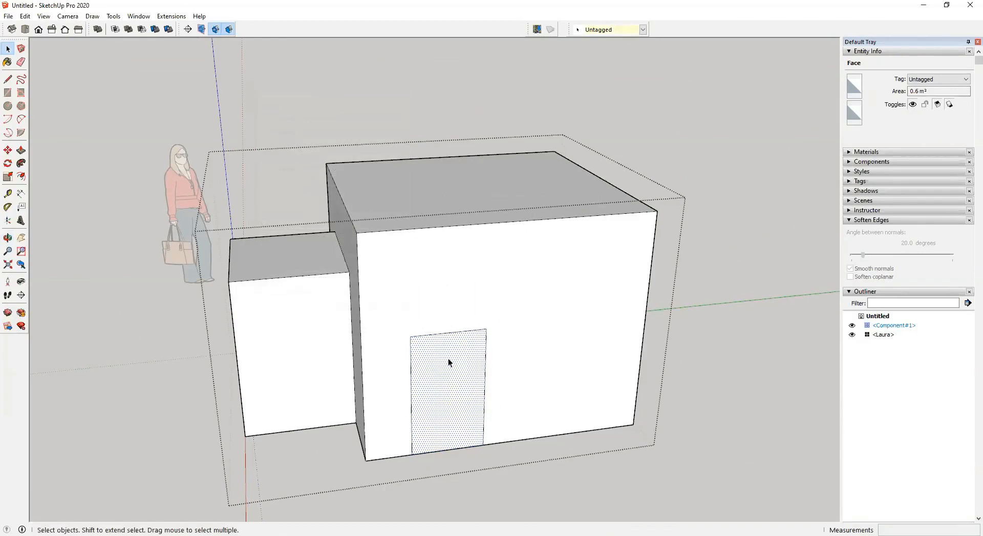
{"action": "left_click", "coordinate": [462, 335], "text": "ctrl"}
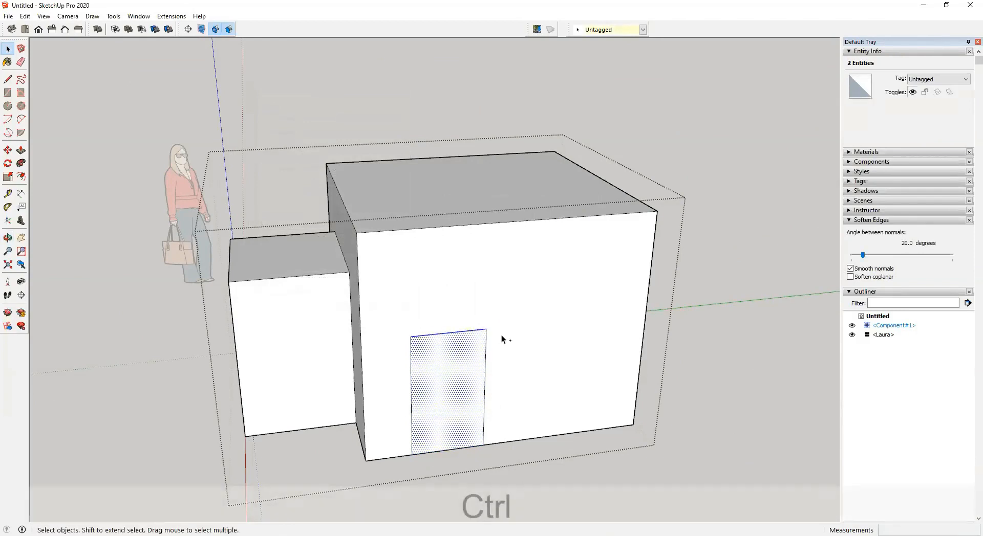
{"action": "key", "text": "ctrl+m"}
{"action": "key", "text": "Escape"}
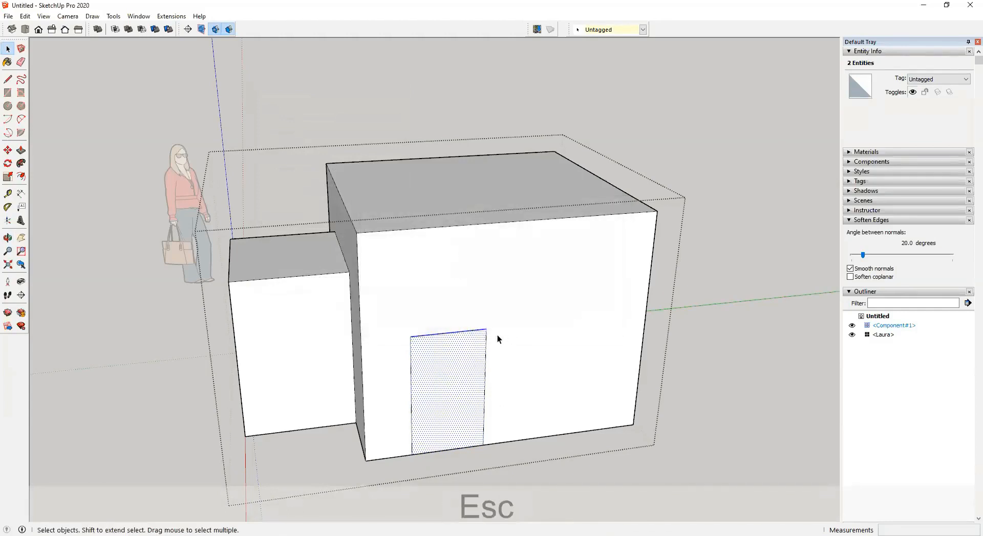
{"action": "key", "text": "g"}
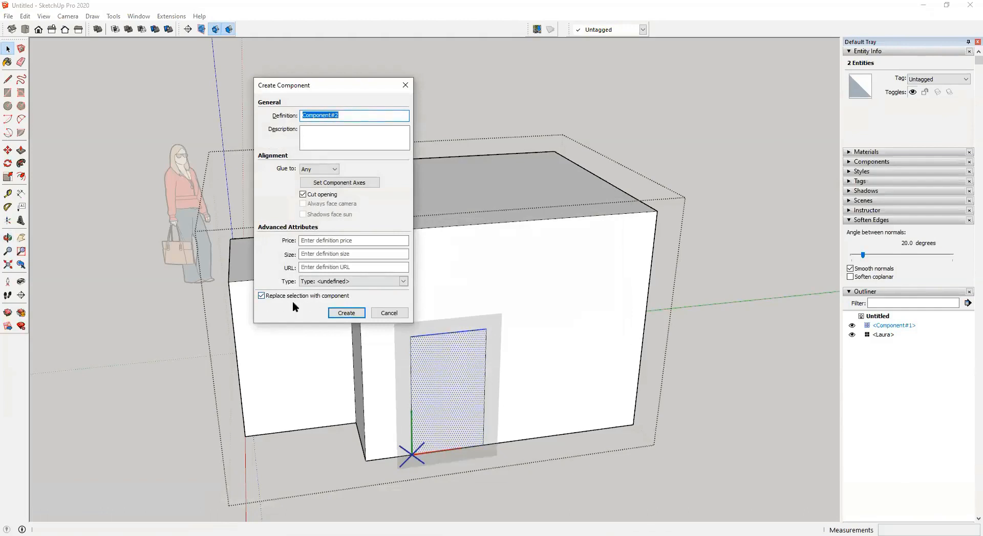
{"action": "left_click", "coordinate": [391, 313]}
Step: Create a component from the door rectangle and its edges with Replace selection with component turned off
{"action": "key", "text": "o"}
{"action": "left_click_drag", "start_coordinate": [430, 307], "coordinate": [319, 261]}
{"action": "key", "text": "space"}
{"action": "middle_click_drag", "start_coordinate": [280, 227], "coordinate": [548, 297]}
{"action": "middle_click_drag", "start_coordinate": [513, 353], "coordinate": [410, 334]}
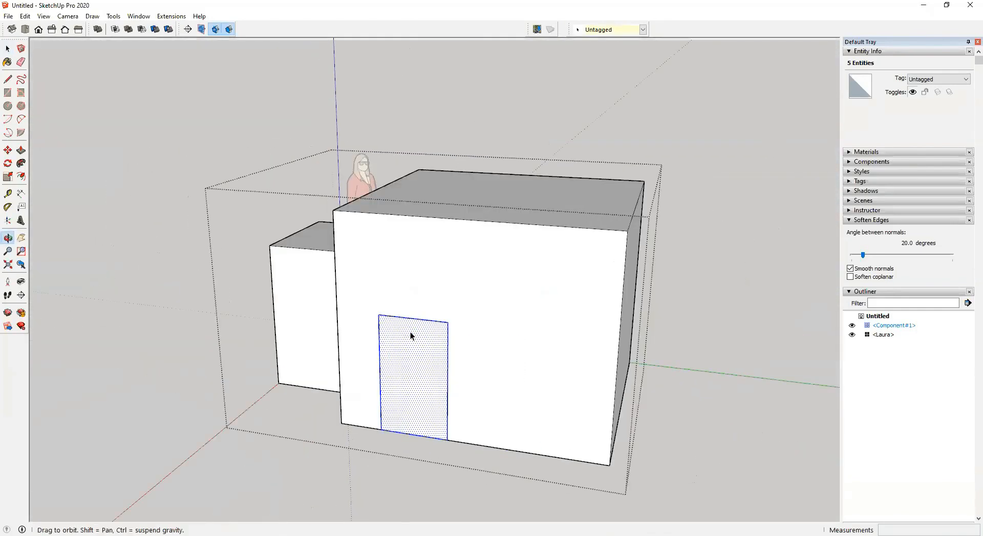
{"action": "key", "text": "g"}
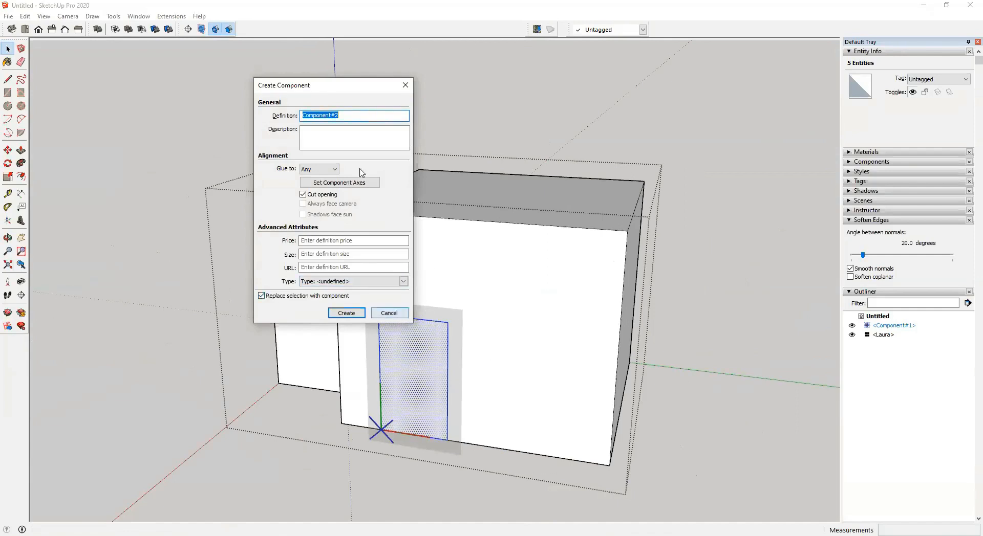
{"action": "left_click_drag", "start_coordinate": [342, 85], "coordinate": [186, 126]}
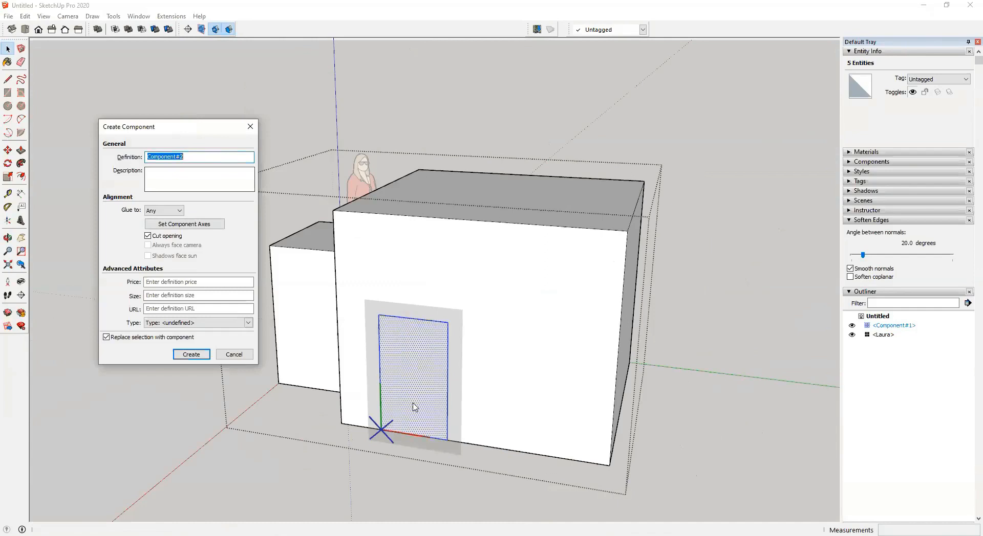
{"action": "left_click", "coordinate": [137, 338]}
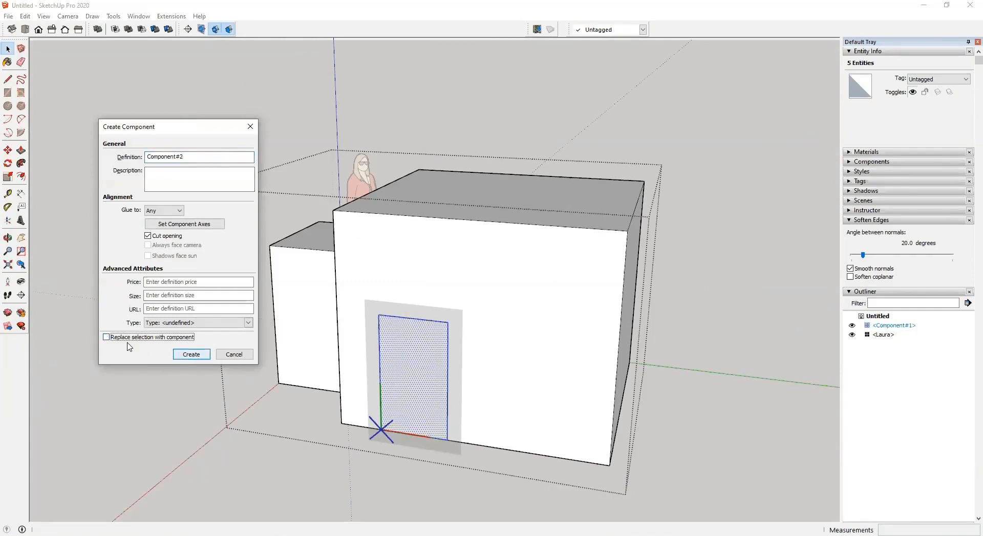
{"action": "left_click", "coordinate": [191, 354]}
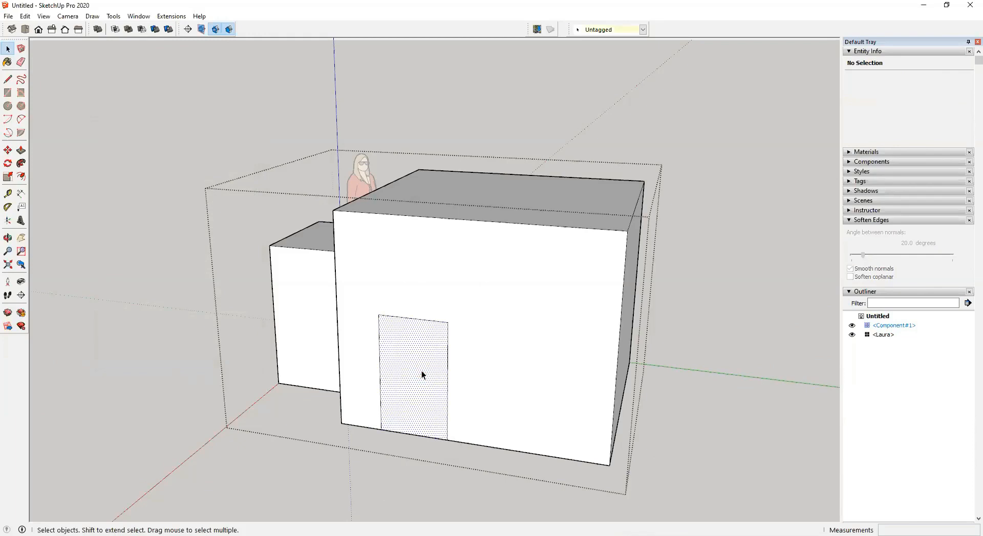
Step: Repeat the component creation twice on the door rectangle and its edges, keeping Replace selection with component off
{"action": "left_click", "coordinate": [422, 371]}
{"action": "scroll", "coordinate": [430, 353], "scroll_direction": "up", "scroll_amount": 2}
{"action": "double_click", "coordinate": [428, 338]}
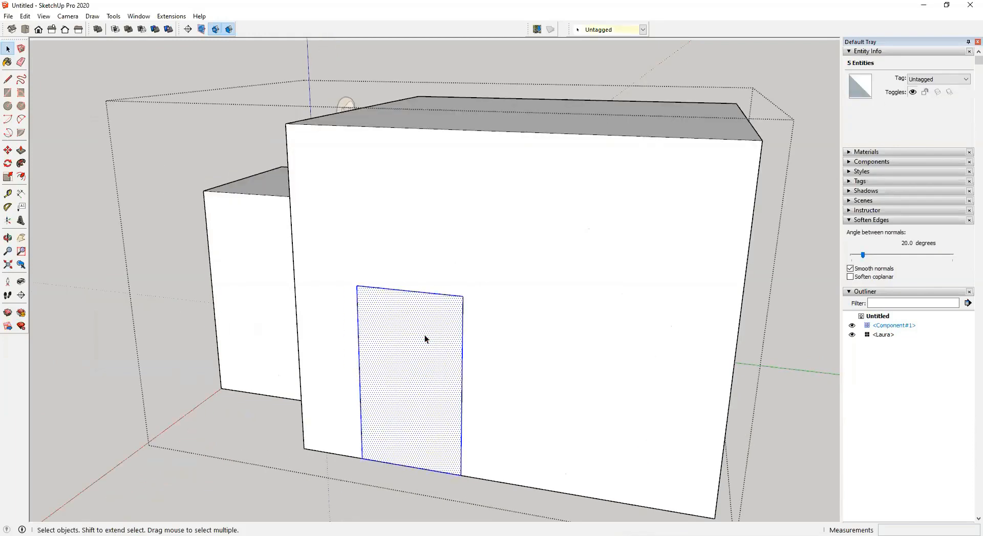
{"action": "key", "text": "g"}
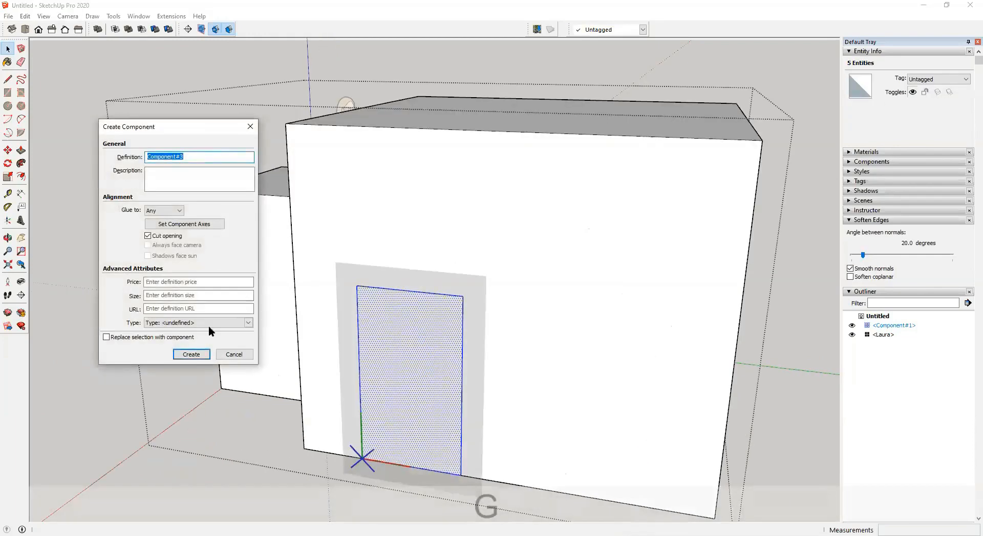
{"action": "left_click", "coordinate": [191, 354]}
{"action": "left_click", "coordinate": [399, 340]}
{"action": "left_click", "coordinate": [400, 340]}
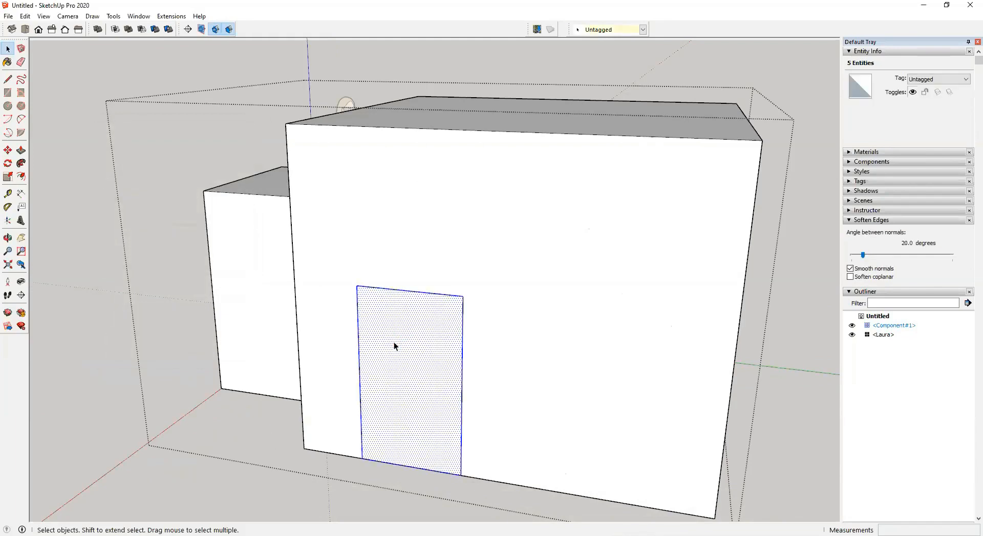
{"action": "key", "text": "g"}
{"action": "left_click", "coordinate": [191, 354]}
{"action": "left_click", "coordinate": [420, 310]}
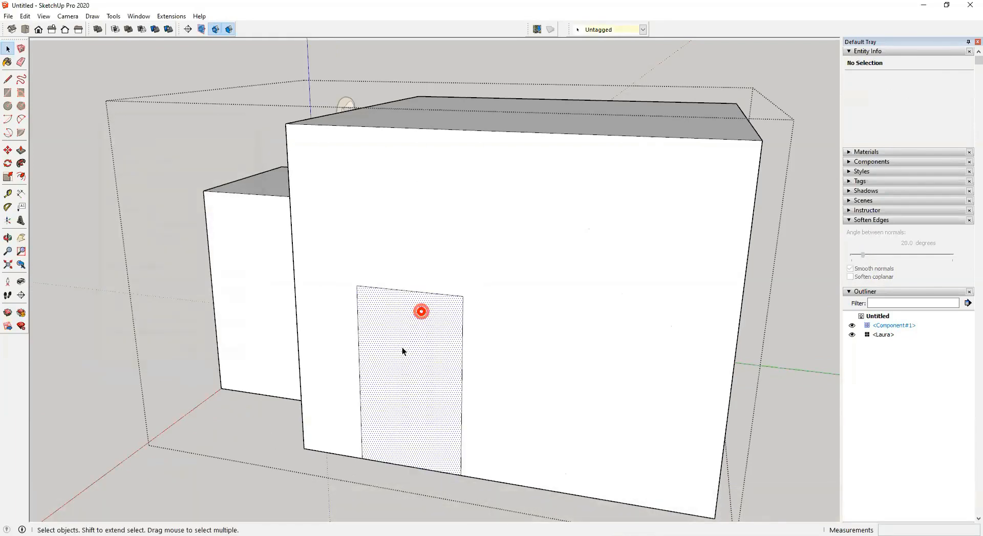
Step: Create a component from the door rectangle and its edges with Replace selection with component turned on
{"action": "double_click", "coordinate": [429, 360]}
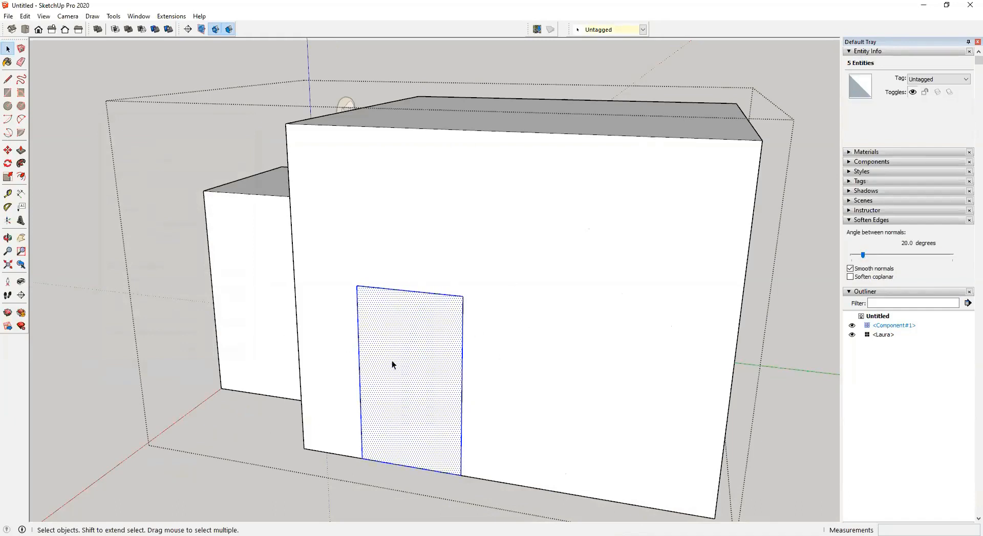
{"action": "key", "text": "g"}
{"action": "left_click", "coordinate": [174, 338]}
{"action": "left_click", "coordinate": [174, 338]}
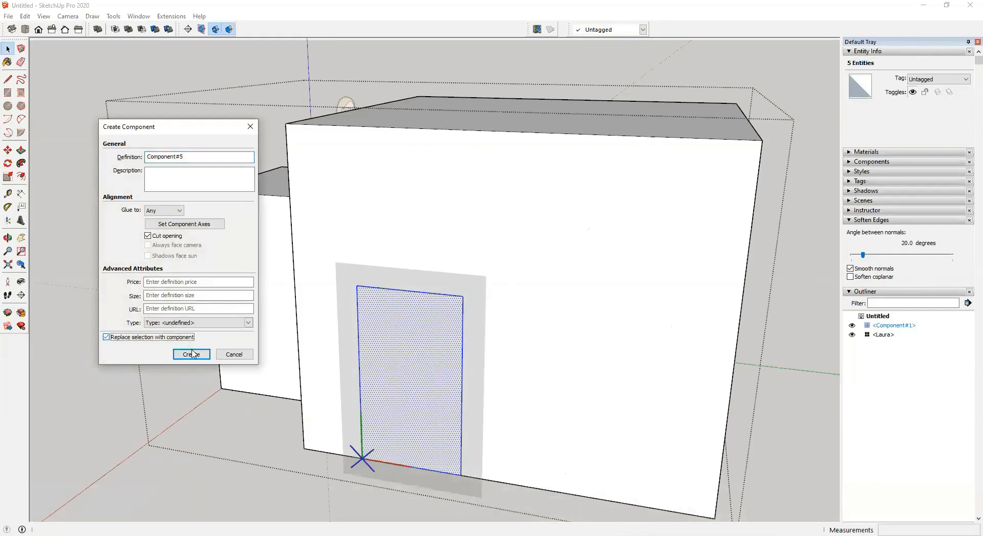
{"action": "left_click", "coordinate": [191, 354]}
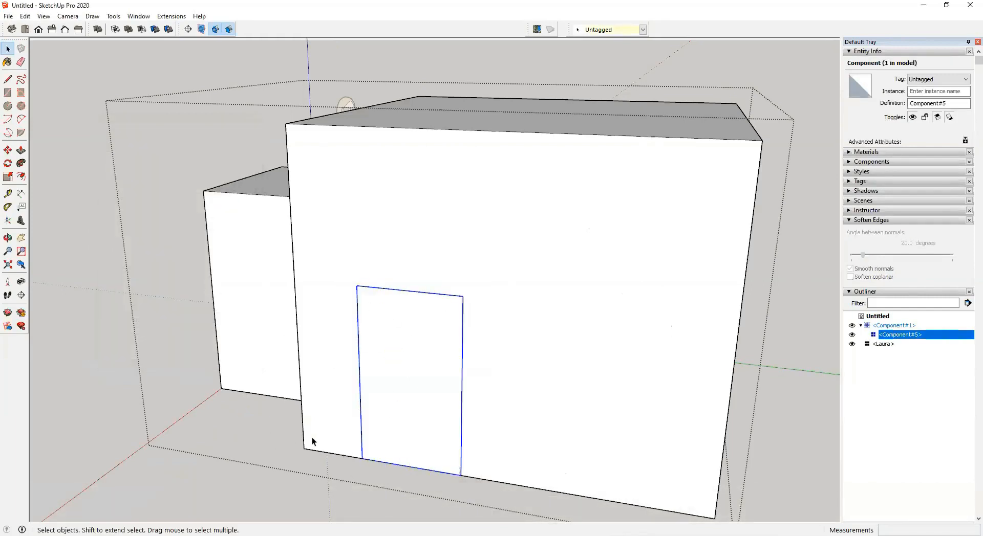
{"action": "key", "text": "m"}
{"action": "left_click", "coordinate": [305, 449]}
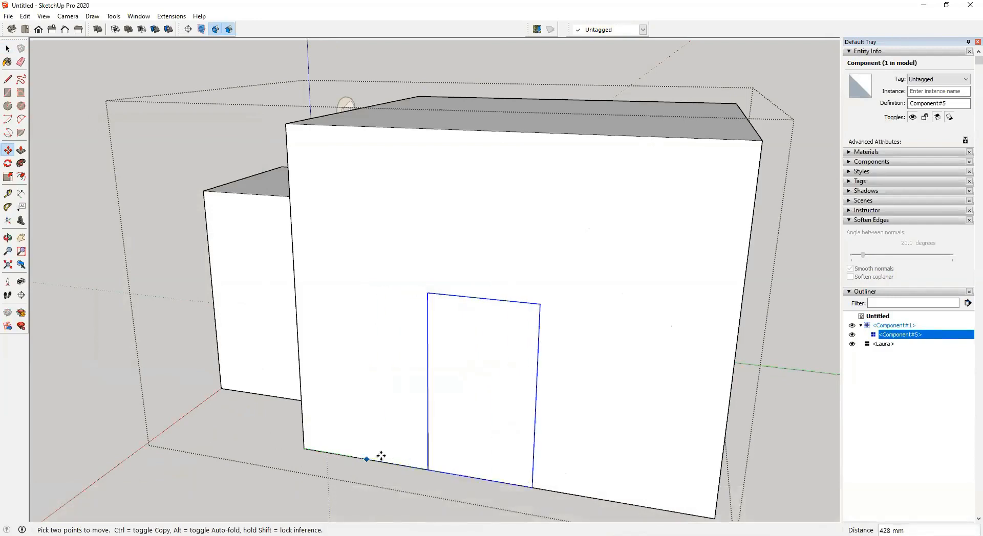
{"action": "key", "text": "Escape"}
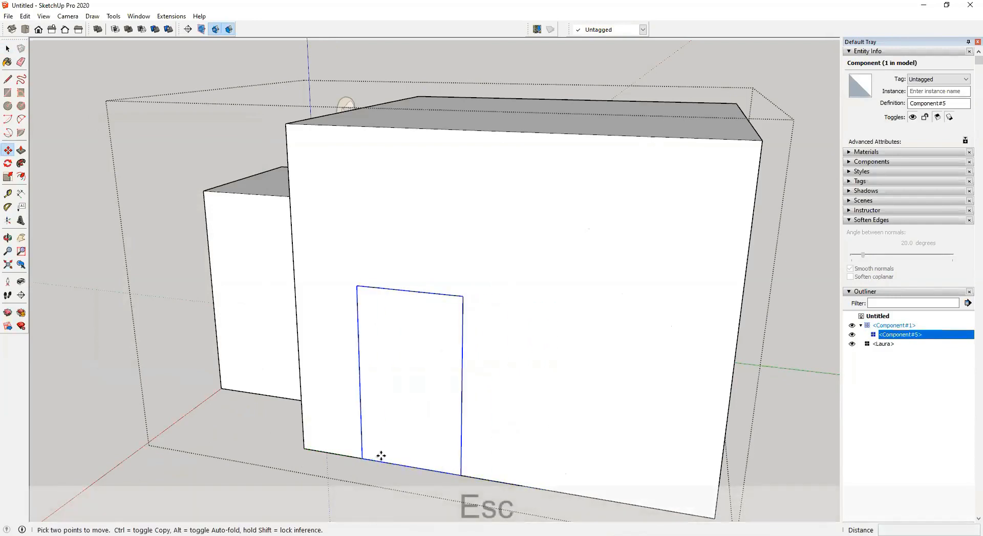
{"action": "key", "text": "space"}
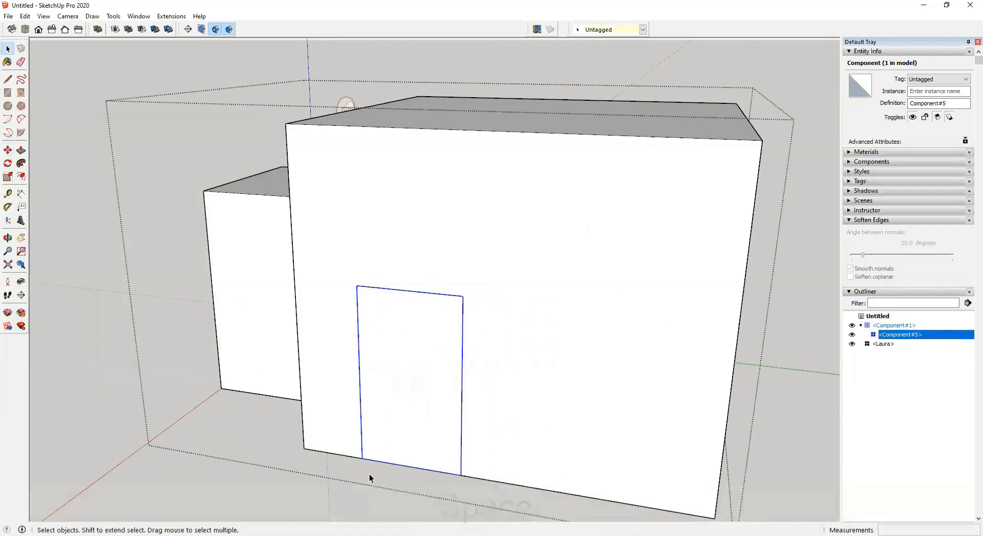
Step: Deselect the door component and finish editing the box component that contains it
{"action": "left_click", "coordinate": [321, 459]}
{"action": "scroll", "coordinate": [322, 459], "scroll_direction": "down", "scroll_amount": 5}
{"action": "middle_click_drag", "start_coordinate": [427, 463], "coordinate": [382, 336]}
{"action": "scroll", "coordinate": [529, 477], "scroll_direction": "down", "scroll_amount": 4}
{"action": "scroll", "coordinate": [523, 465], "scroll_direction": "down", "scroll_amount": 1}
{"action": "left_click", "coordinate": [608, 407]}
{"action": "key", "text": "r"}
{"action": "middle_click_drag", "start_coordinate": [425, 420], "coordinate": [537, 405]}
{"action": "key", "text": "space"}
{"action": "scroll", "coordinate": [221, 322], "scroll_direction": "up", "scroll_amount": 3}
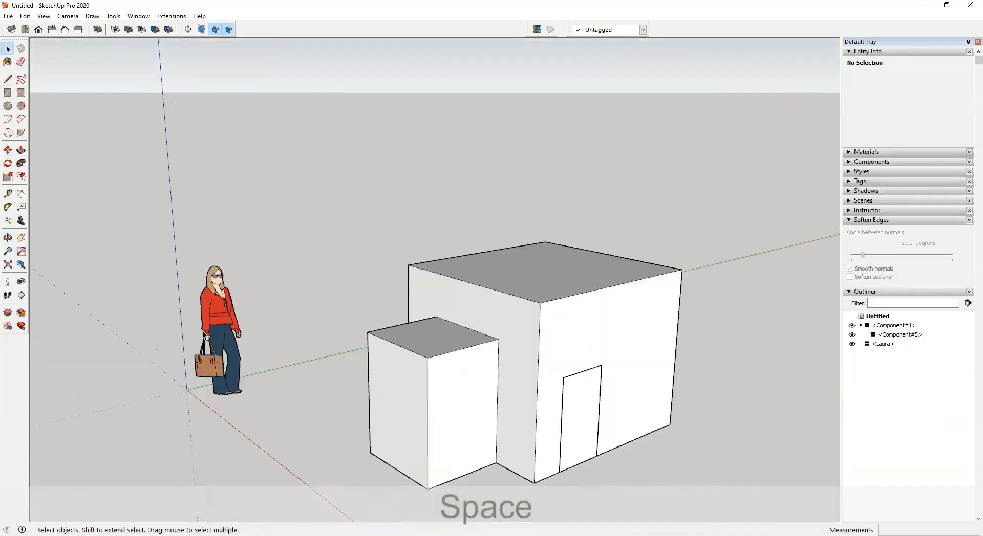
Step: Select the human figure and orbit around it to examine its orientation towards the camera
{"action": "scroll", "coordinate": [221, 323], "scroll_direction": "down", "scroll_amount": 3}
{"action": "middle_click_drag", "start_coordinate": [394, 328], "coordinate": [532, 346]}
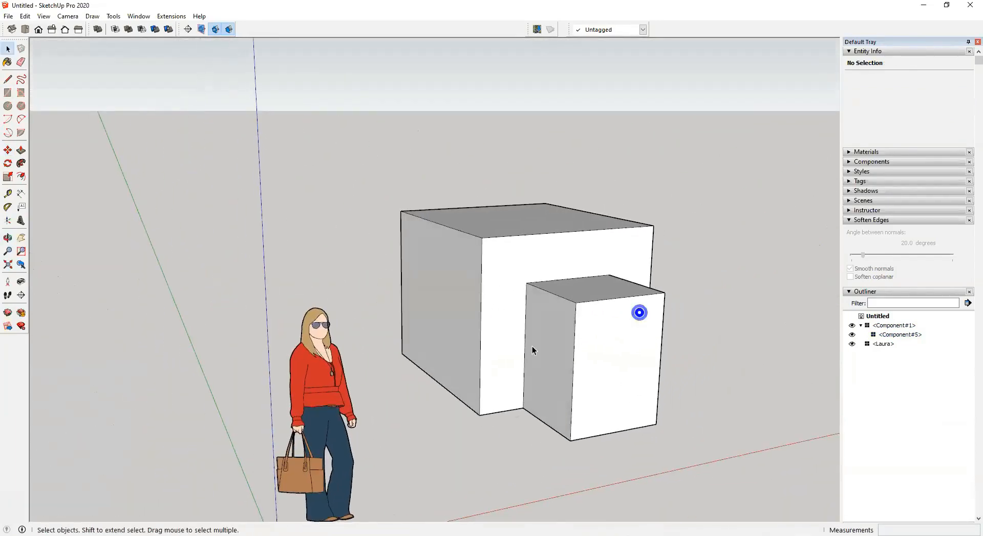
{"action": "scroll", "coordinate": [360, 395], "scroll_direction": "down", "scroll_amount": 1}
{"action": "middle_click_drag", "start_coordinate": [326, 296], "coordinate": [375, 227], "text": "shift"}
{"action": "left_click_drag", "start_coordinate": [285, 240], "coordinate": [440, 473]}
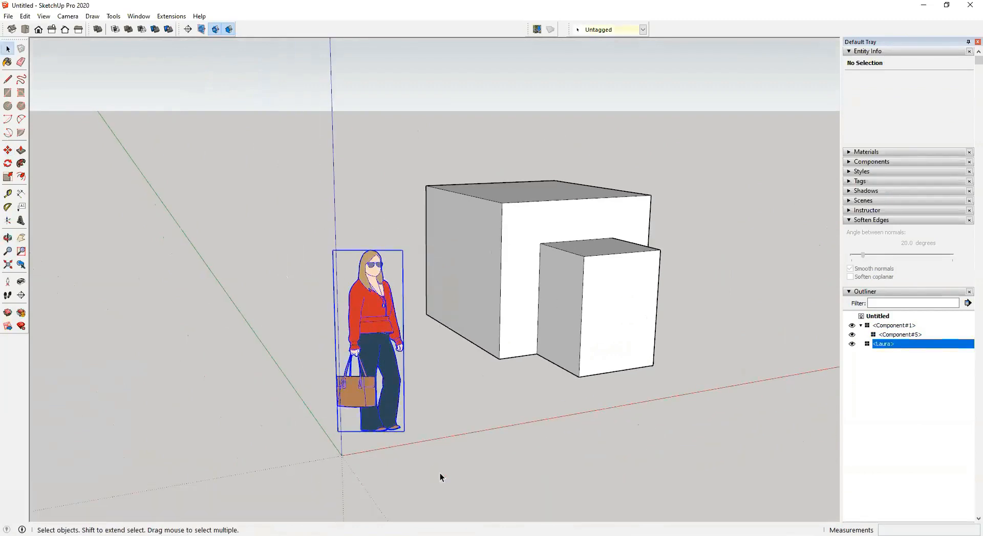
{"action": "mouse_move", "coordinate": [453, 337]}
{"action": "middle_mouse_down"}
{"action": "mouse_move", "coordinate": [144, 388]}
{"action": "mouse_move", "coordinate": [340, 313]}
{"action": "mouse_move", "coordinate": [201, 335]}
{"action": "mouse_move", "coordinate": [474, 241]}
{"action": "mouse_move", "coordinate": [436, 261]}
{"action": "mouse_move", "coordinate": [434, 276]}
{"action": "mouse_move", "coordinate": [628, 342]}
{"action": "mouse_move", "coordinate": [594, 332]}
{"action": "mouse_move", "coordinate": [749, 363]}
{"action": "mouse_move", "coordinate": [454, 353]}
{"action": "mouse_move", "coordinate": [680, 369]}
{"action": "mouse_move", "coordinate": [297, 298]}
{"action": "mouse_move", "coordinate": [775, 394]}
{"action": "mouse_move", "coordinate": [582, 311]}
{"action": "mouse_move", "coordinate": [215, 340]}
{"action": "mouse_move", "coordinate": [451, 333]}
{"action": "middle_mouse_up"}
{"action": "key", "text": "space"}
{"action": "left_click", "coordinate": [434, 277]}
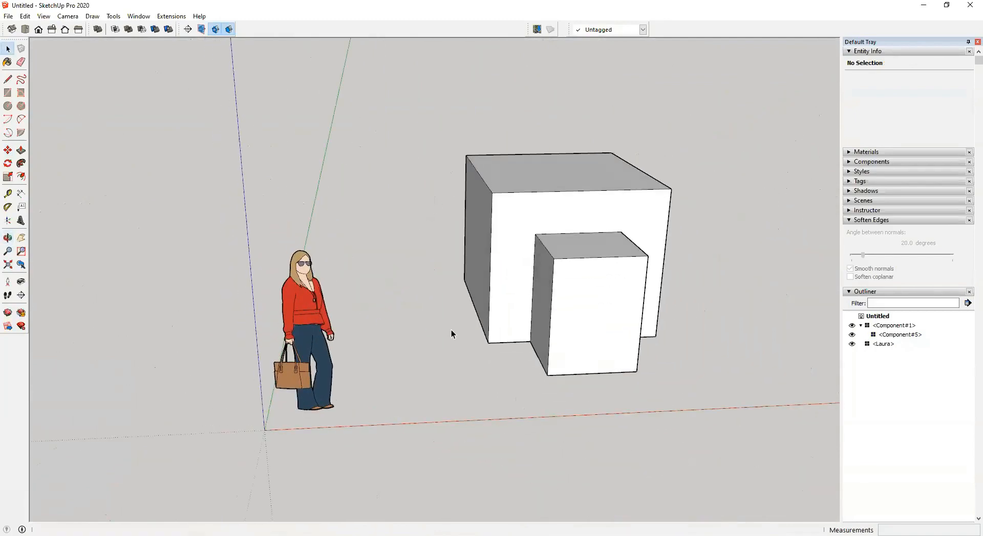
Step: Draw an upright rectangle about 843 by 977 mm between the human figure and the boxes
{"action": "key", "text": "r"}
{"action": "middle_click_drag", "start_coordinate": [416, 397], "coordinate": [394, 318]}
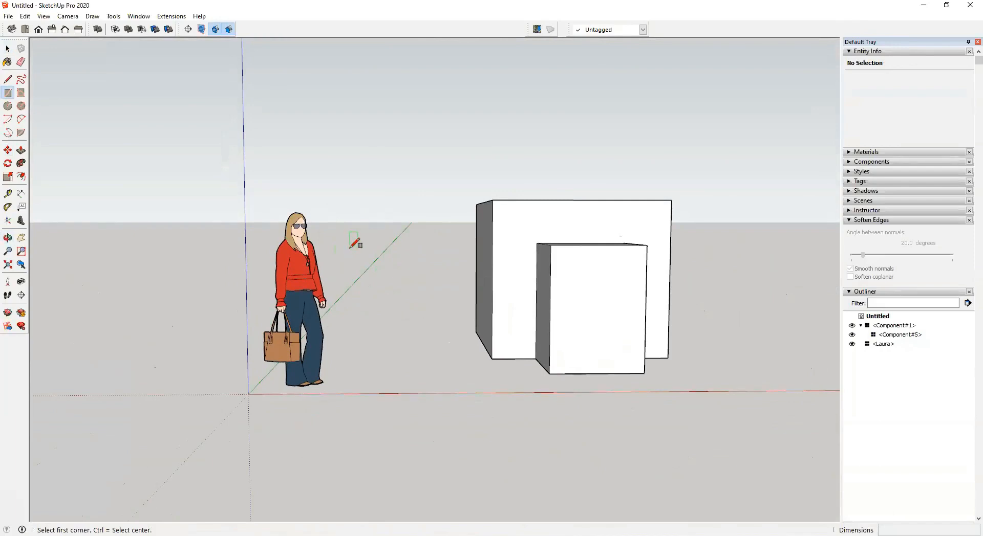
{"action": "left_click", "coordinate": [376, 223]}
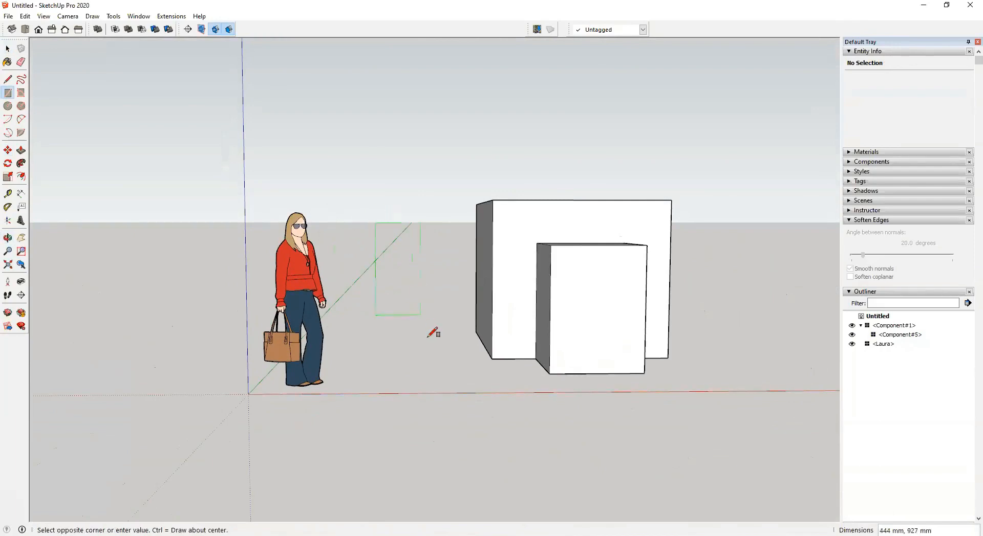
{"action": "left_click", "coordinate": [466, 327]}
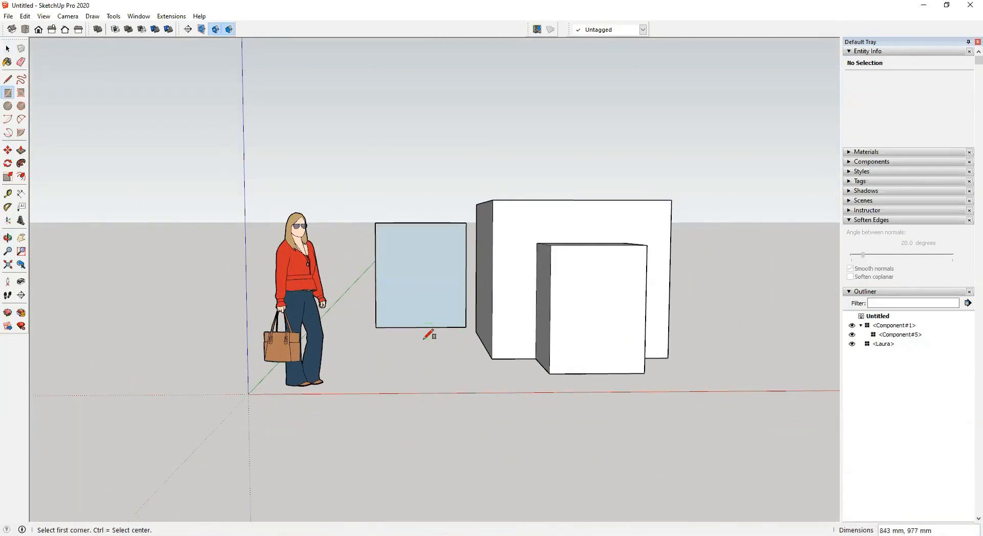
Step: Draw a post about 68 mm wide and 631 mm high below the panel and erase the edge between them
{"action": "key", "text": "l"}
{"action": "key", "text": "r"}
{"action": "left_click", "coordinate": [412, 327]}
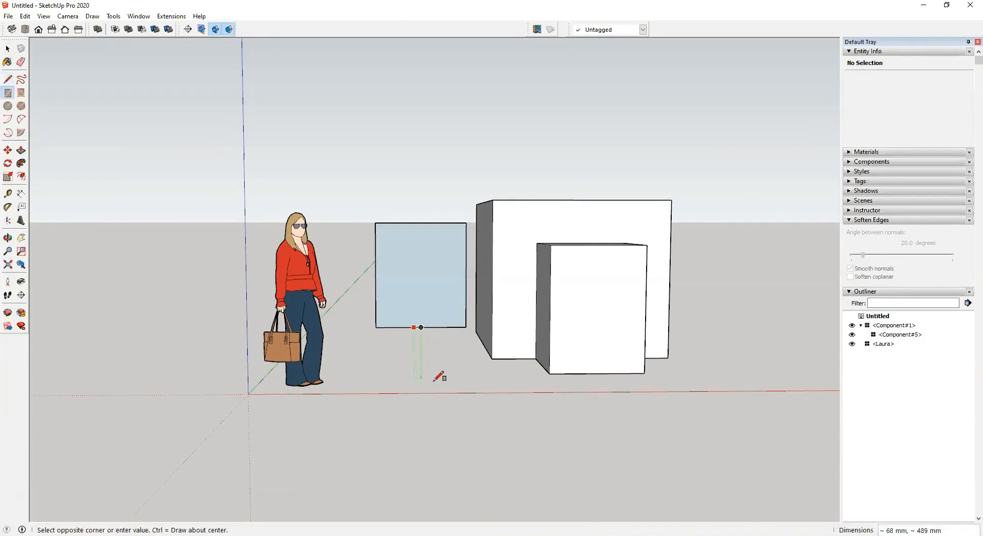
{"action": "left_click", "coordinate": [420, 393]}
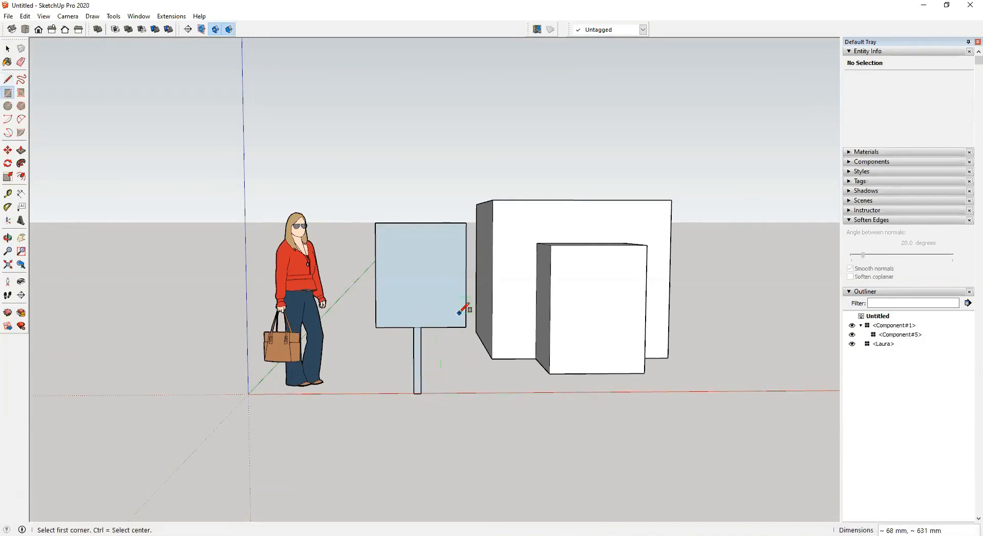
{"action": "key", "text": "e"}
{"action": "scroll", "coordinate": [425, 320], "scroll_direction": "up", "scroll_amount": 4}
{"action": "scroll", "coordinate": [414, 343], "scroll_direction": "down", "scroll_amount": 5}
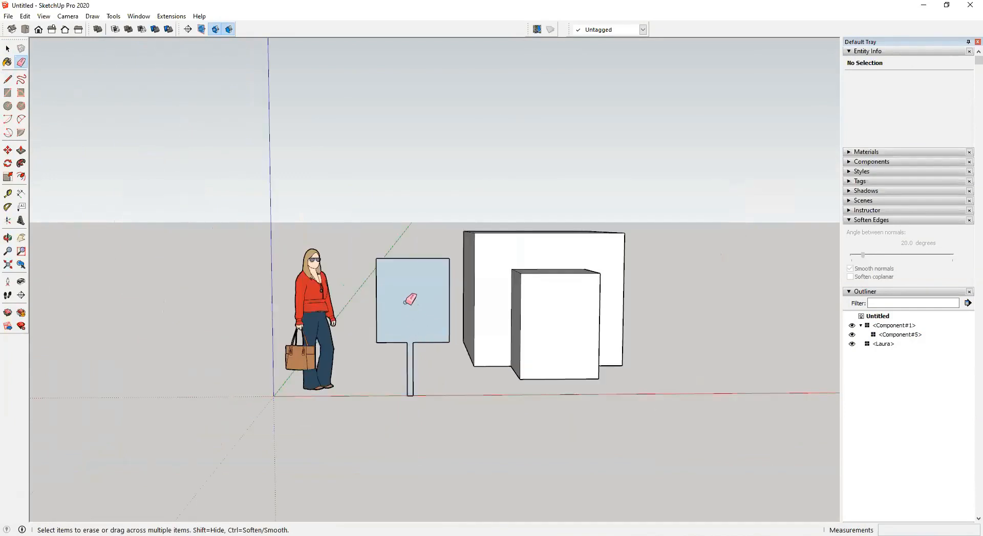
Step: Reverse the sign's face so that its white front side points forward
{"action": "key", "text": "space"}
{"action": "left_click", "coordinate": [407, 286]}
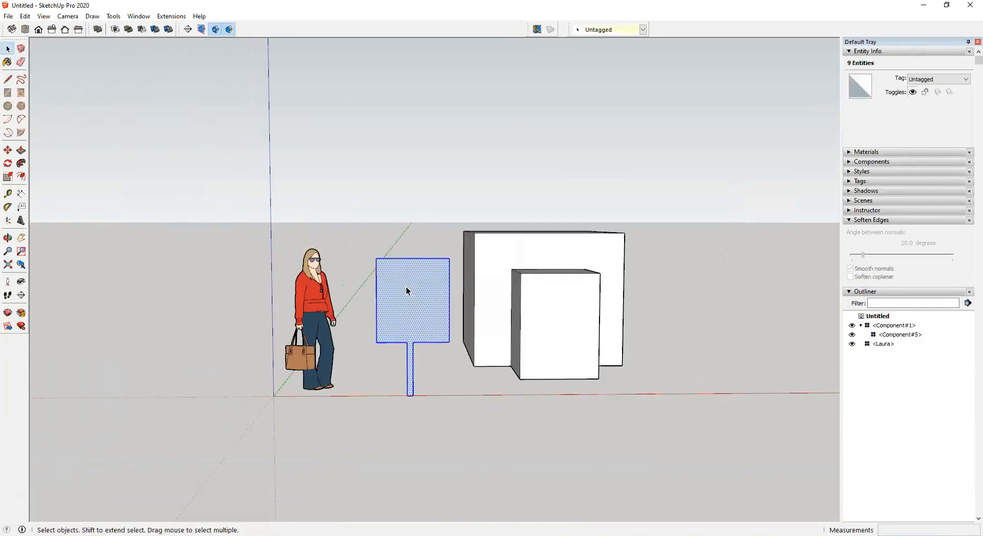
{"action": "triple_click", "coordinate": [406, 287]}
{"action": "left_click", "coordinate": [428, 415]}
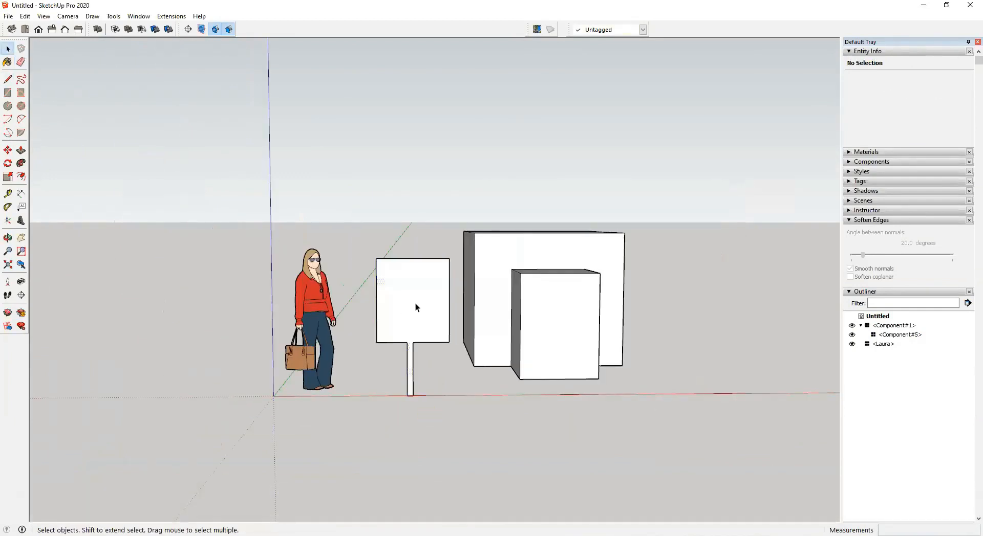
Step: Create a component from the sign's face and edges with Always face camera turned on
{"action": "left_click", "coordinate": [438, 259]}
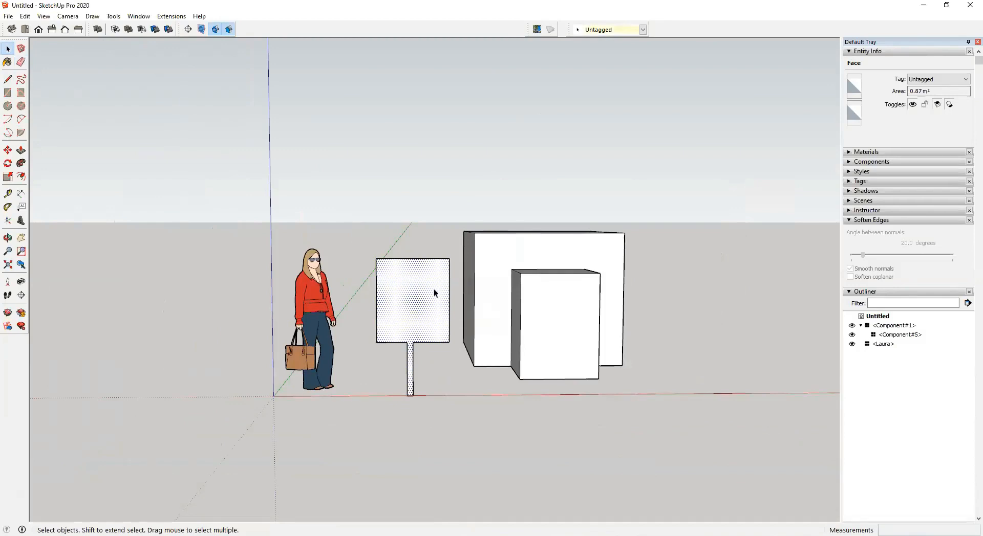
{"action": "double_click", "coordinate": [406, 293]}
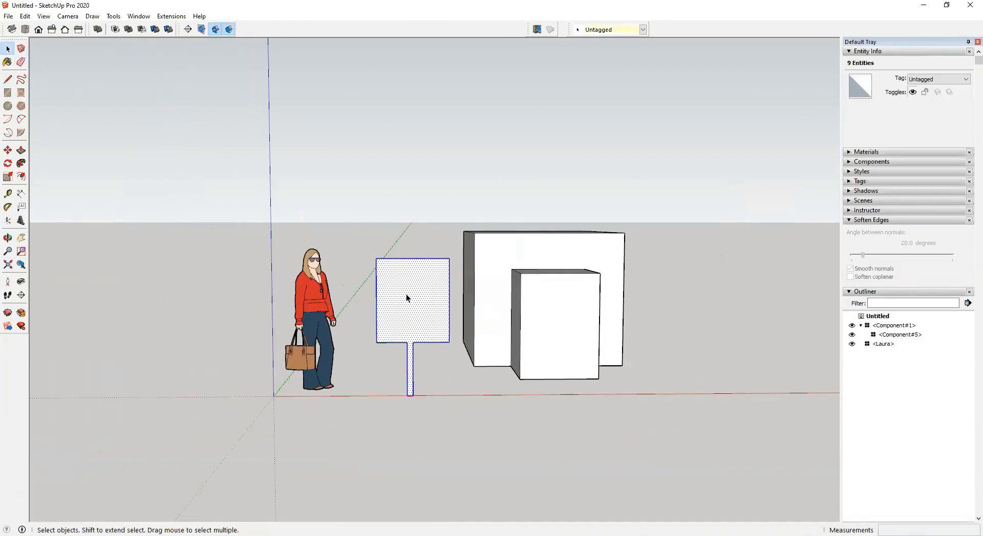
{"action": "middle_click_drag", "start_coordinate": [443, 370], "coordinate": [610, 440]}
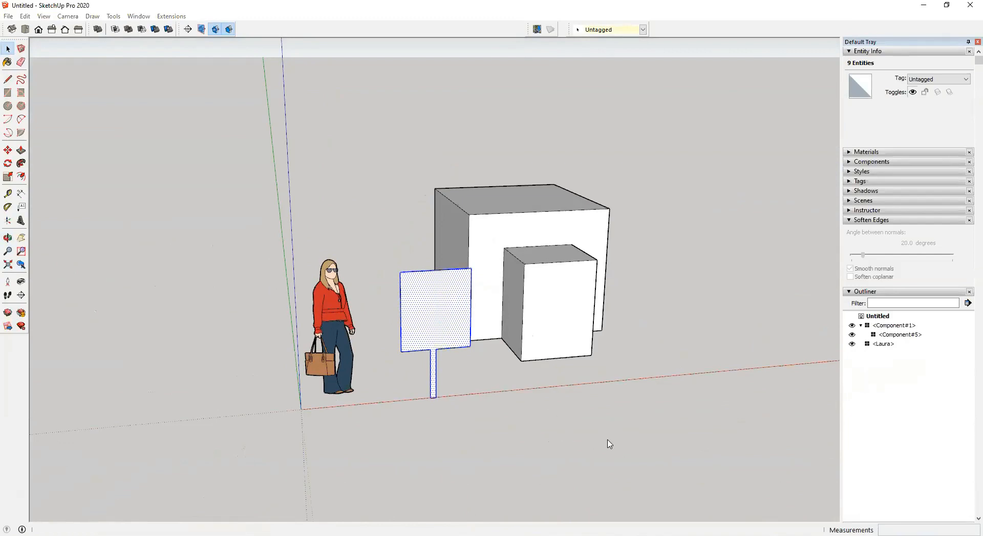
{"action": "key", "text": "g"}
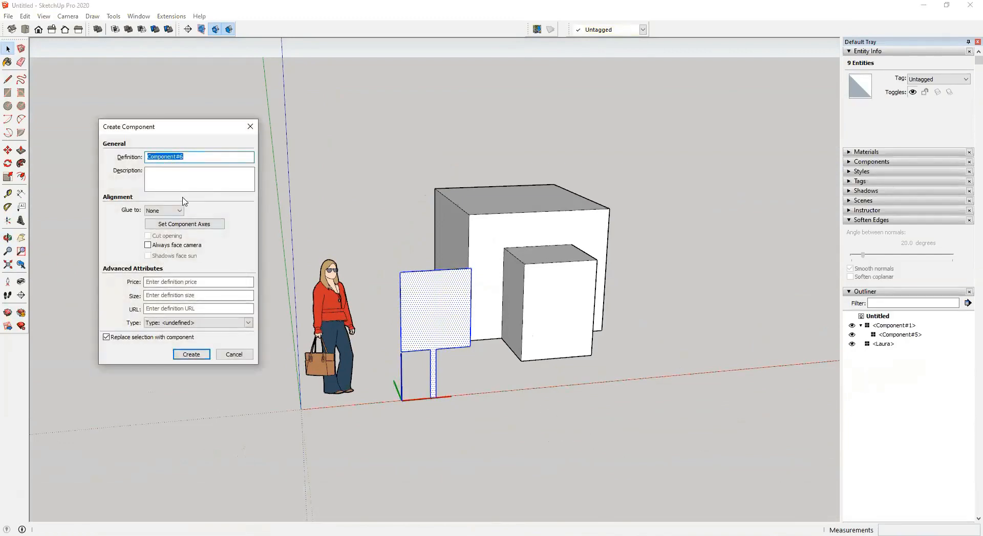
{"action": "left_click", "coordinate": [167, 248]}
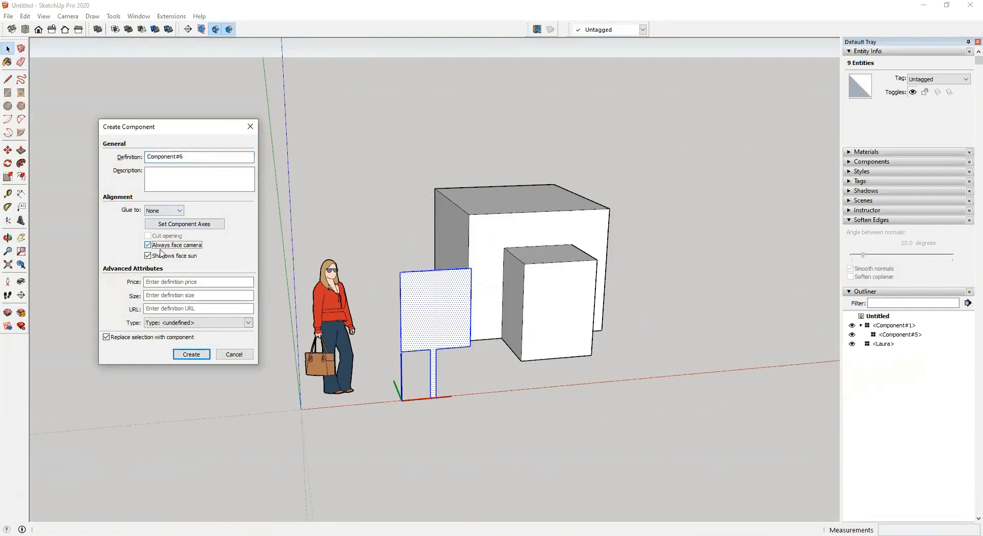
{"action": "left_click", "coordinate": [194, 354]}
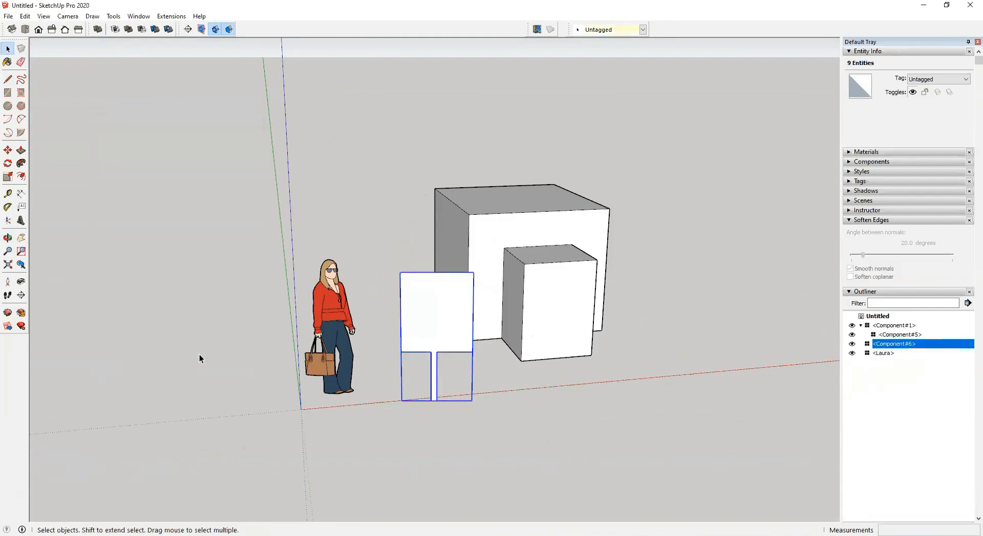
Step: Orbit around the sign component to examine how it turns towards the camera and where it pivots
{"action": "middle_click_drag", "start_coordinate": [469, 393], "coordinate": [405, 348]}
{"action": "middle_click_drag", "start_coordinate": [560, 340], "coordinate": [404, 384]}
{"action": "scroll", "coordinate": [413, 385], "scroll_direction": "up", "scroll_amount": 5}
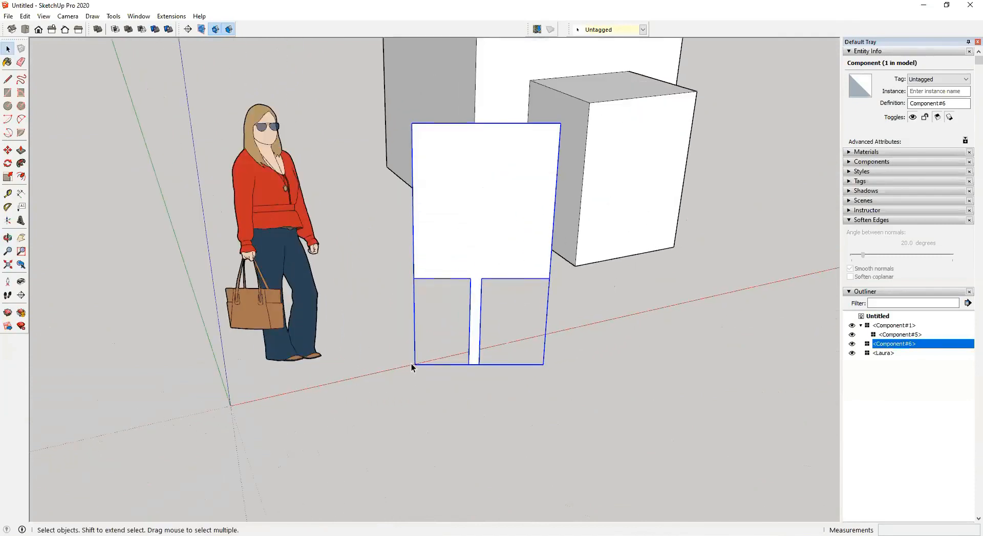
{"action": "middle_click_drag", "start_coordinate": [472, 392], "coordinate": [383, 311]}
{"action": "scroll", "coordinate": [454, 309], "scroll_direction": "down", "scroll_amount": 2}
{"action": "middle_click_drag", "start_coordinate": [454, 309], "coordinate": [480, 271]}
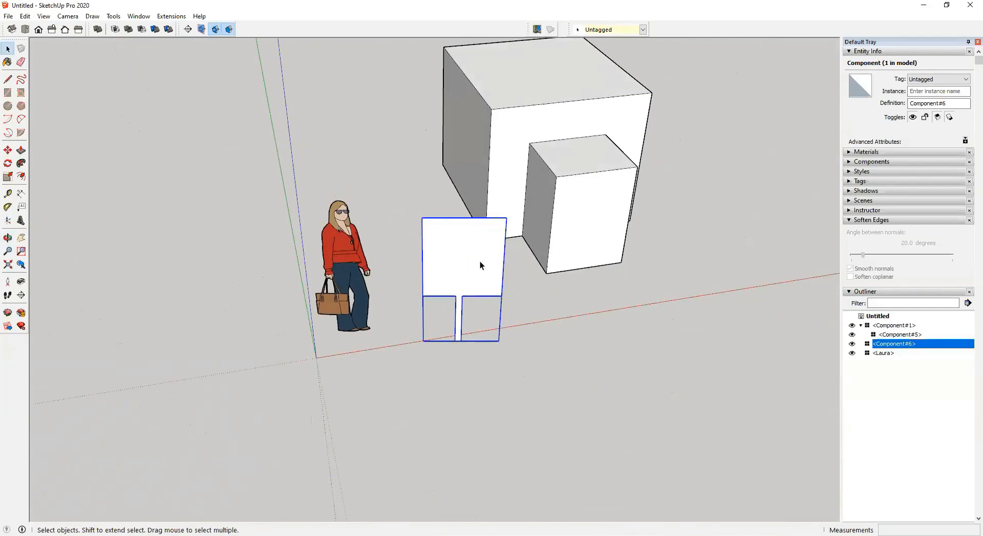
Step: Open the sign component for editing and place its axes origin at the midpoint of the post's base, keeping the red axis direction
{"action": "double_click", "coordinate": [479, 263]}
{"action": "scroll", "coordinate": [426, 347], "scroll_direction": "up", "scroll_amount": 1}
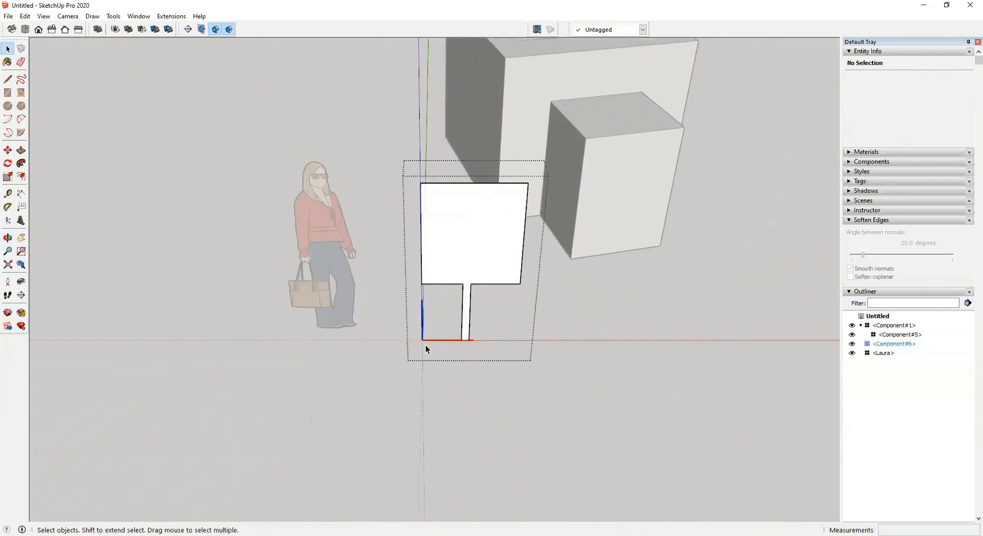
{"action": "scroll", "coordinate": [422, 345], "scroll_direction": "up", "scroll_amount": 3}
{"action": "middle_click_drag", "start_coordinate": [498, 333], "coordinate": [432, 302]}
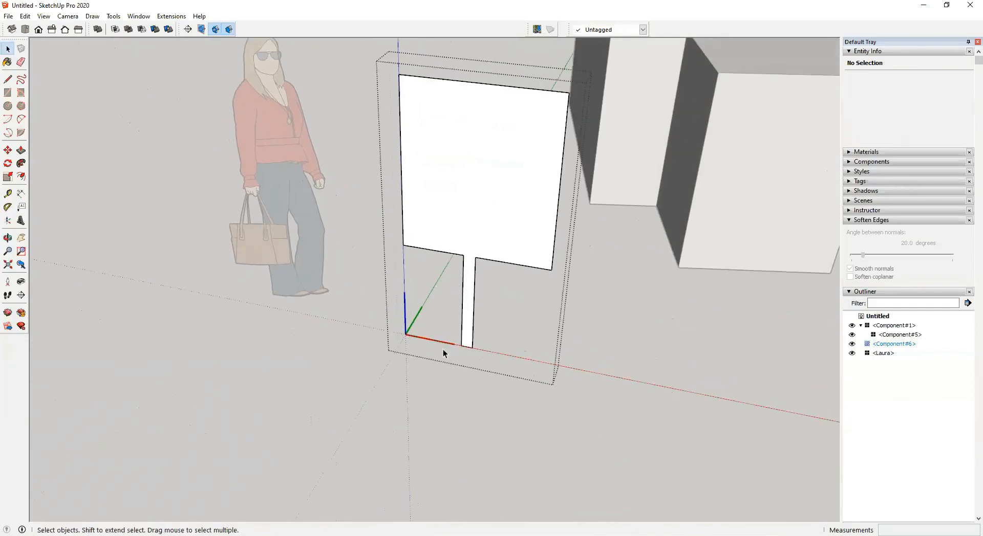
{"action": "left_click", "coordinate": [8, 220]}
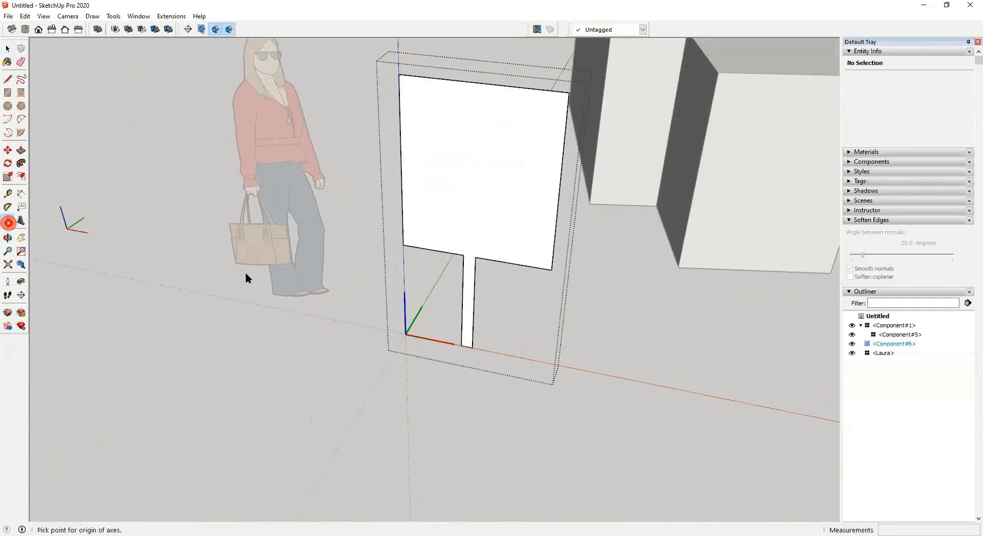
{"action": "scroll", "coordinate": [467, 350], "scroll_direction": "up", "scroll_amount": 3}
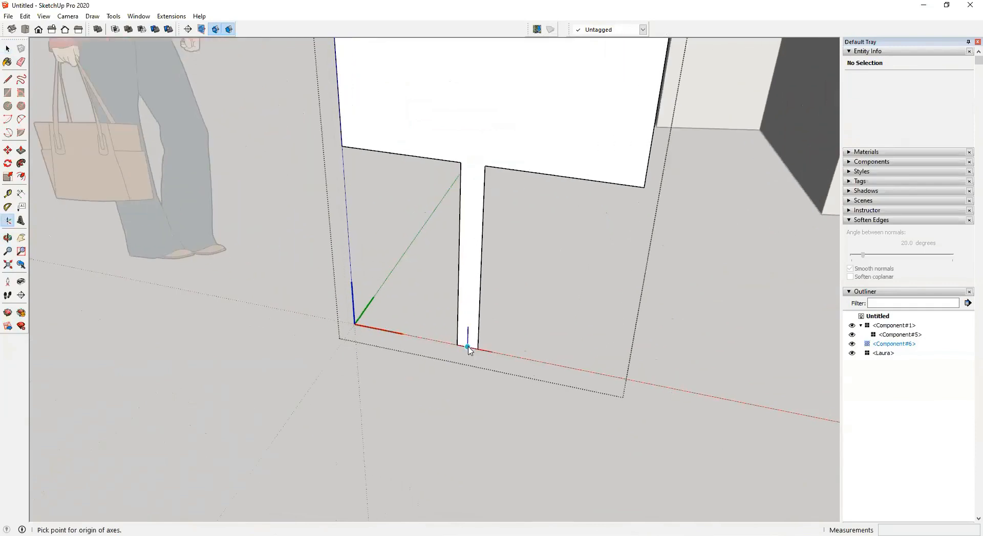
{"action": "left_click", "coordinate": [468, 348]}
{"action": "left_click", "coordinate": [557, 362]}
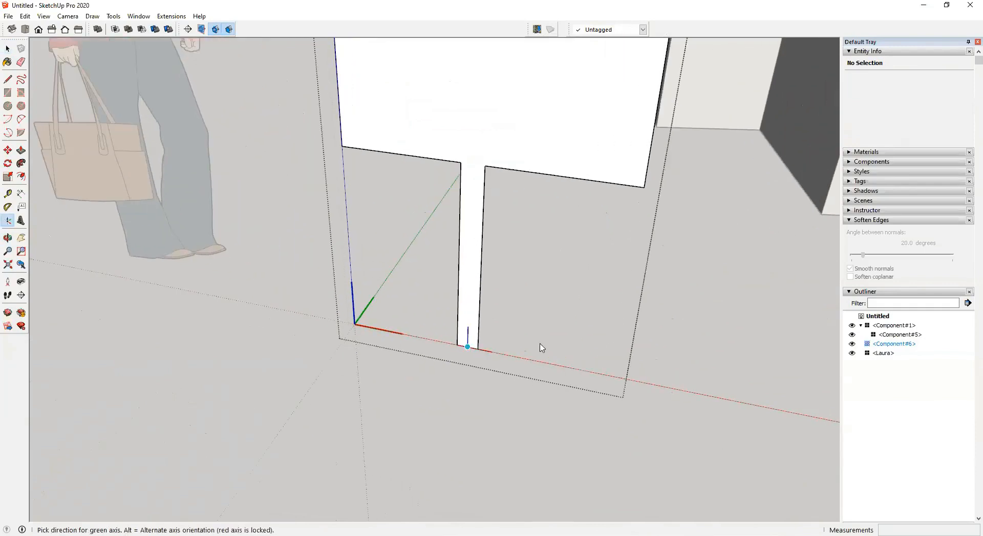
{"action": "middle_click_drag", "start_coordinate": [541, 347], "coordinate": [450, 341]}
{"action": "left_click", "coordinate": [475, 320]}
Step: Finish editing the sign component and update its component axes to match the modified sketch axes
{"action": "scroll", "coordinate": [471, 319], "scroll_direction": "down", "scroll_amount": 3}
{"action": "left_click", "coordinate": [224, 328]}
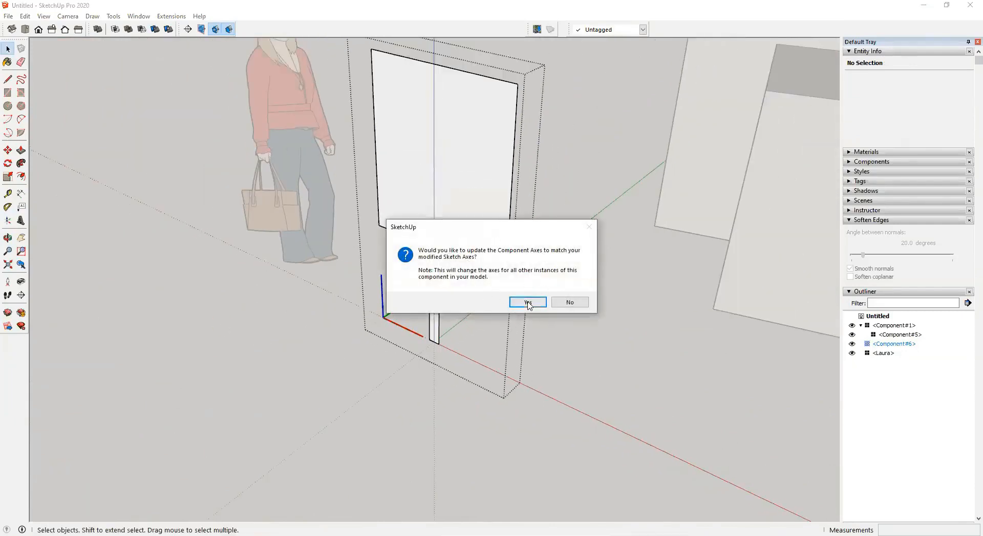
{"action": "left_click", "coordinate": [528, 304]}
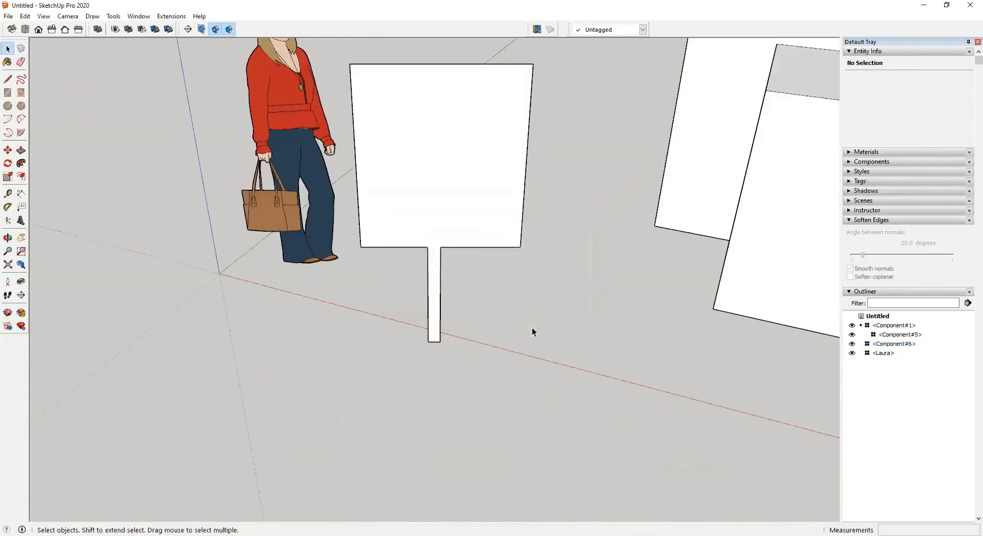
Step: Orbit around the sign again to examine how it pivots with its axes at the post's base
{"action": "scroll", "coordinate": [532, 331], "scroll_direction": "down", "scroll_amount": 4}
{"action": "middle_click_drag", "start_coordinate": [557, 332], "coordinate": [1, 234]}
{"action": "middle_click_drag", "start_coordinate": [543, 187], "coordinate": [596, 231]}
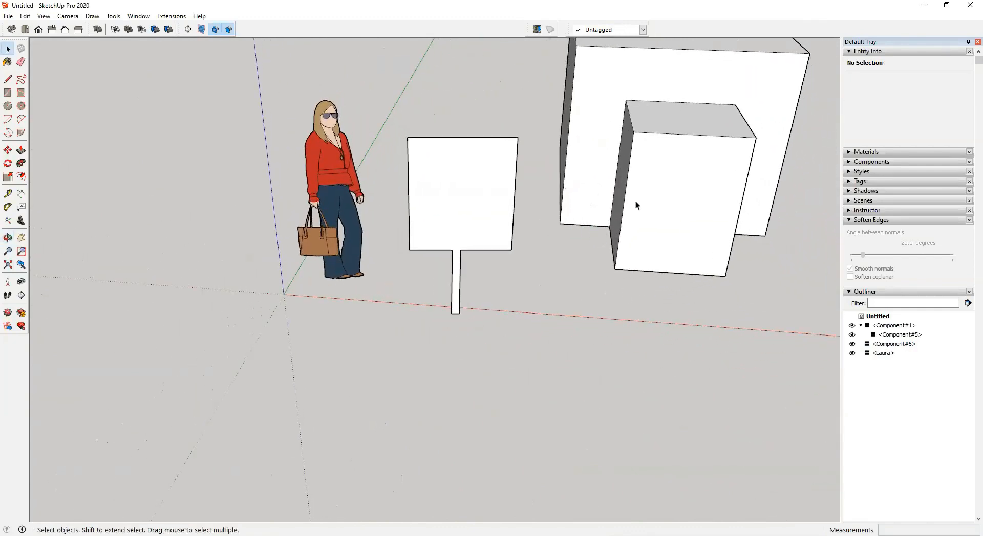
{"action": "middle_click_drag", "start_coordinate": [570, 282], "coordinate": [509, 234]}
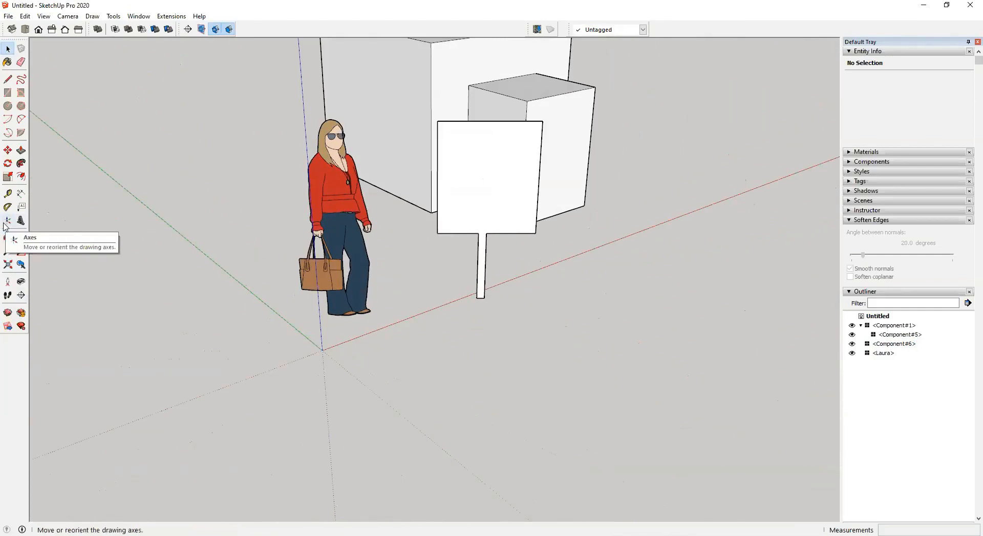
{"action": "middle_click_drag", "start_coordinate": [532, 244], "coordinate": [373, 237]}
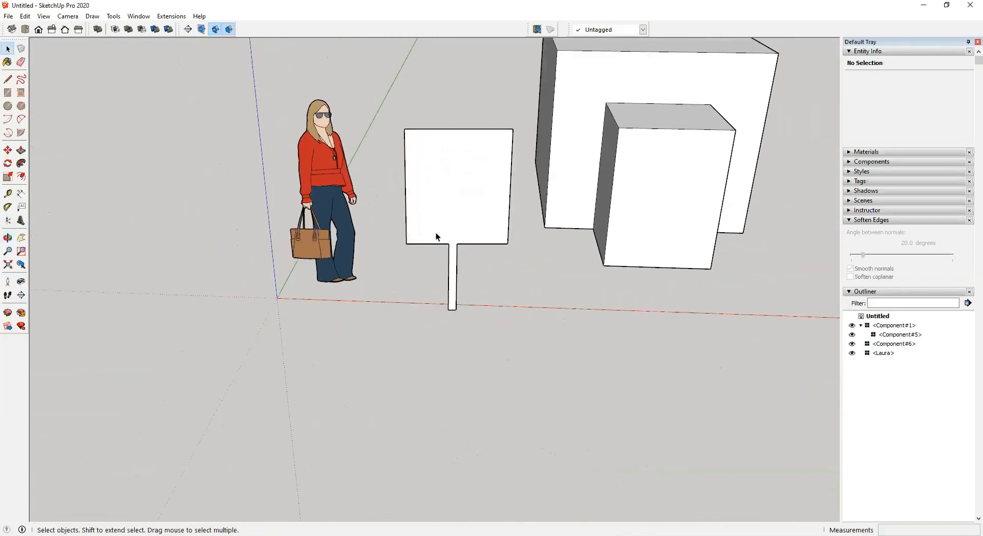
{"action": "middle_click_drag", "start_coordinate": [605, 265], "coordinate": [505, 196]}
Step: Move the sign component's axes origin to a point far past the standing figure along the red axis, and update its component axes
{"action": "double_click", "coordinate": [467, 223]}
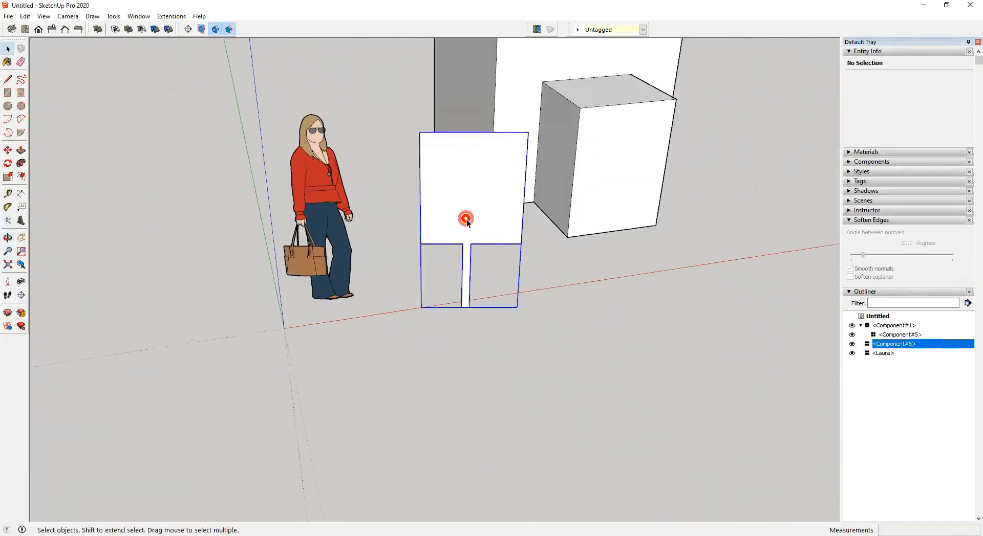
{"action": "left_click", "coordinate": [8, 221]}
{"action": "left_click", "coordinate": [103, 308]}
{"action": "left_click", "coordinate": [134, 309]}
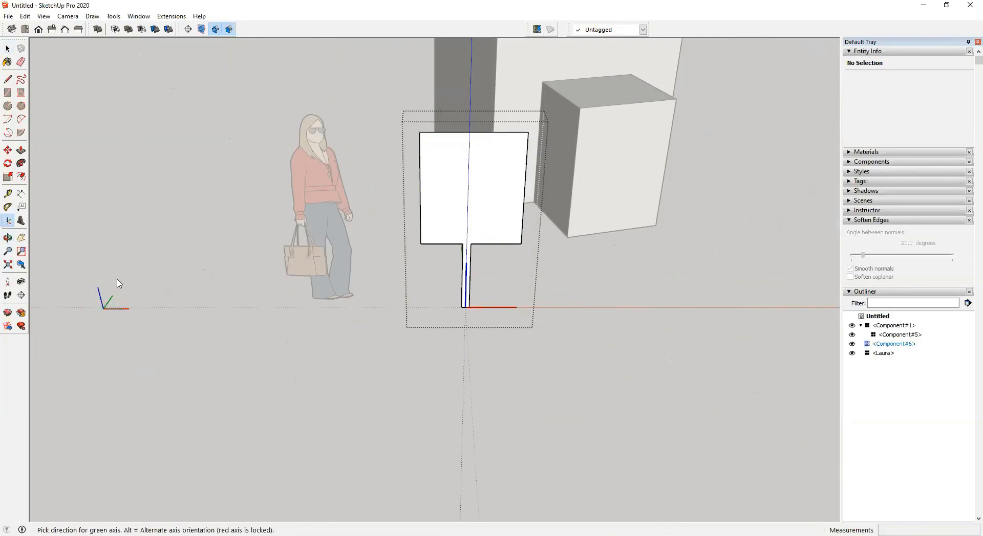
{"action": "left_click", "coordinate": [127, 278]}
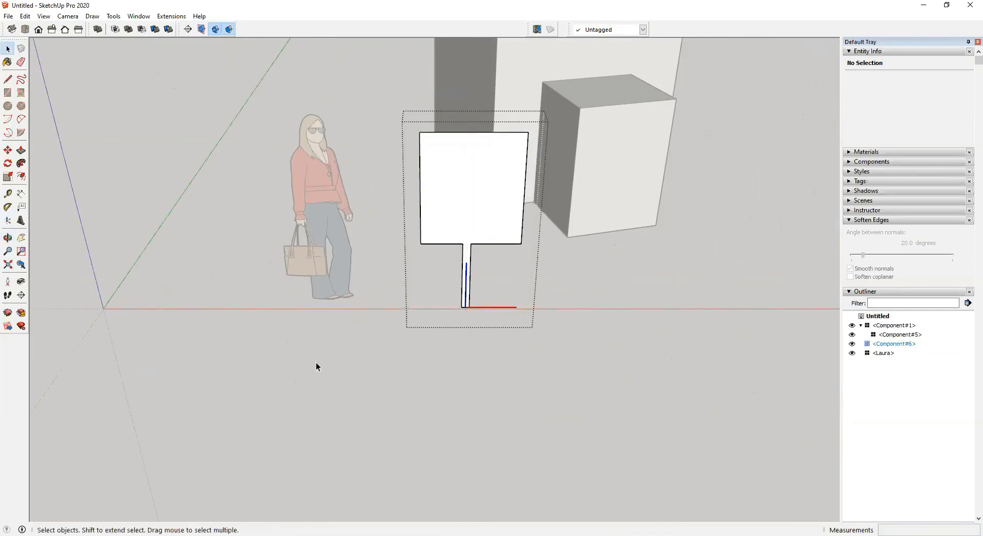
{"action": "left_click", "coordinate": [609, 384]}
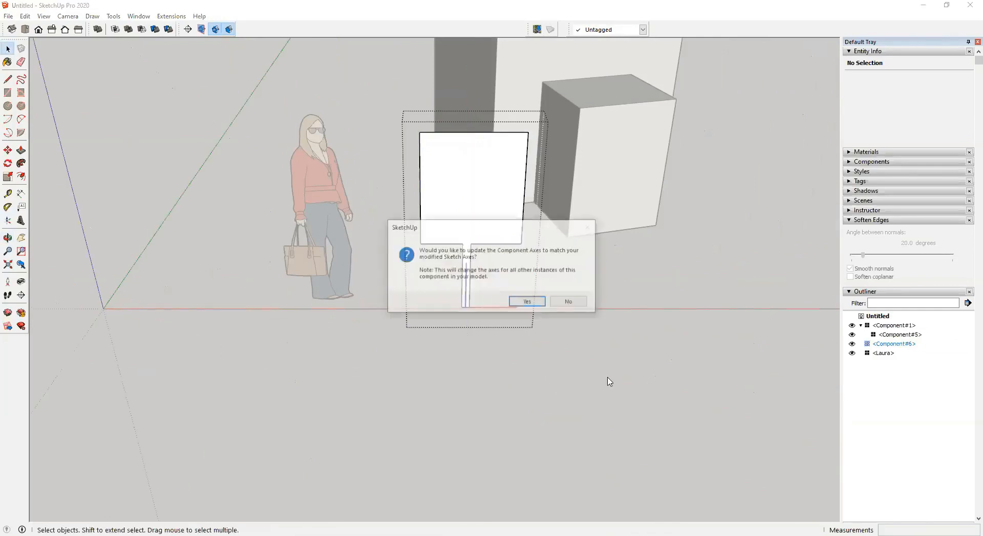
{"action": "left_click", "coordinate": [528, 303]}
Step: Orbit around the model to examine how the sign swings about its distant axes origin
{"action": "scroll", "coordinate": [540, 349], "scroll_direction": "down", "scroll_amount": 4}
{"action": "middle_click_drag", "start_coordinate": [539, 351], "coordinate": [329, 272]}
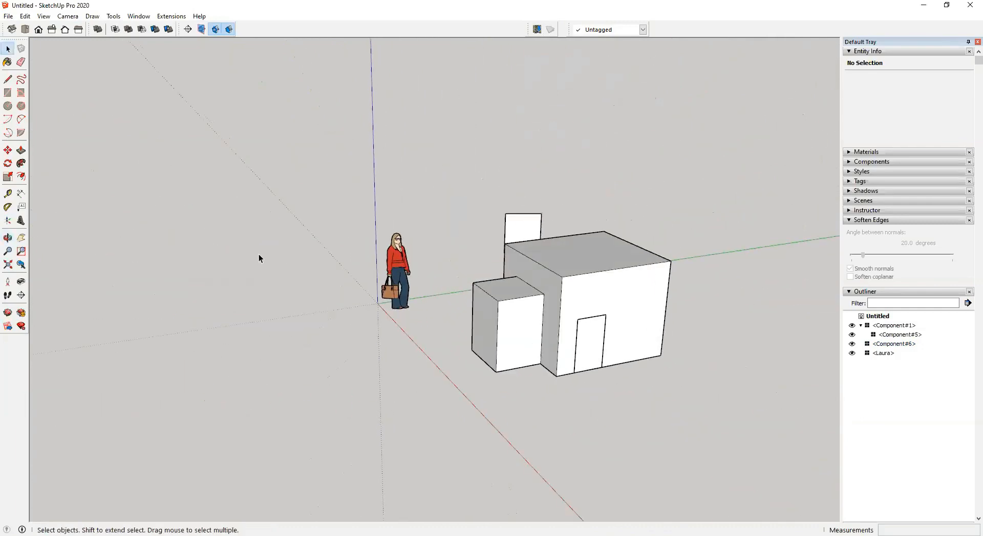
{"action": "middle_click_drag", "start_coordinate": [541, 324], "coordinate": [491, 272]}
Step: Place the sign component's axes origin at the midpoint of the post's base, keeping the red direction, and update its component axes
{"action": "scroll", "coordinate": [485, 290], "scroll_direction": "up", "scroll_amount": 2}
{"action": "double_click", "coordinate": [492, 284]}
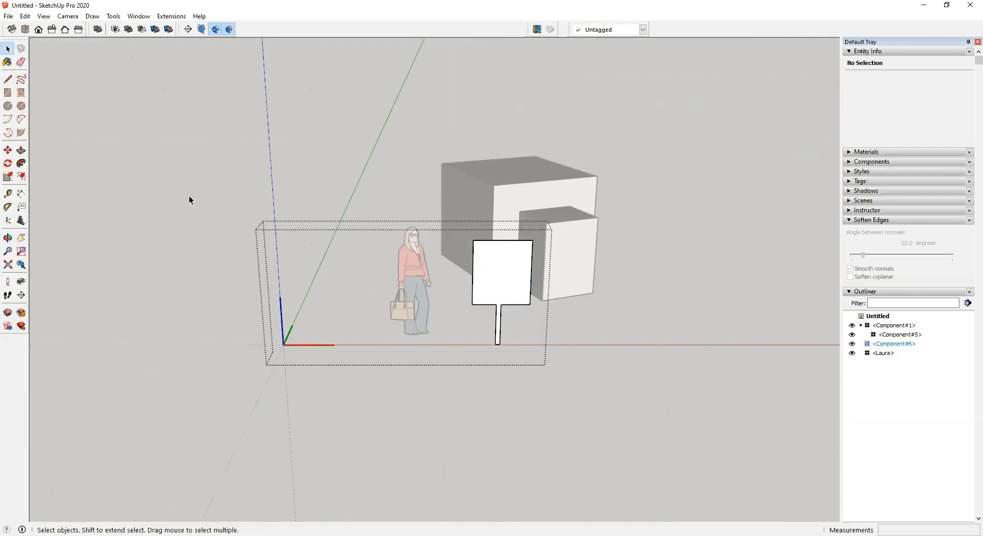
{"action": "left_click", "coordinate": [7, 220]}
{"action": "scroll", "coordinate": [487, 341], "scroll_direction": "up", "scroll_amount": 2}
{"action": "scroll", "coordinate": [486, 341], "scroll_direction": "up", "scroll_amount": 5}
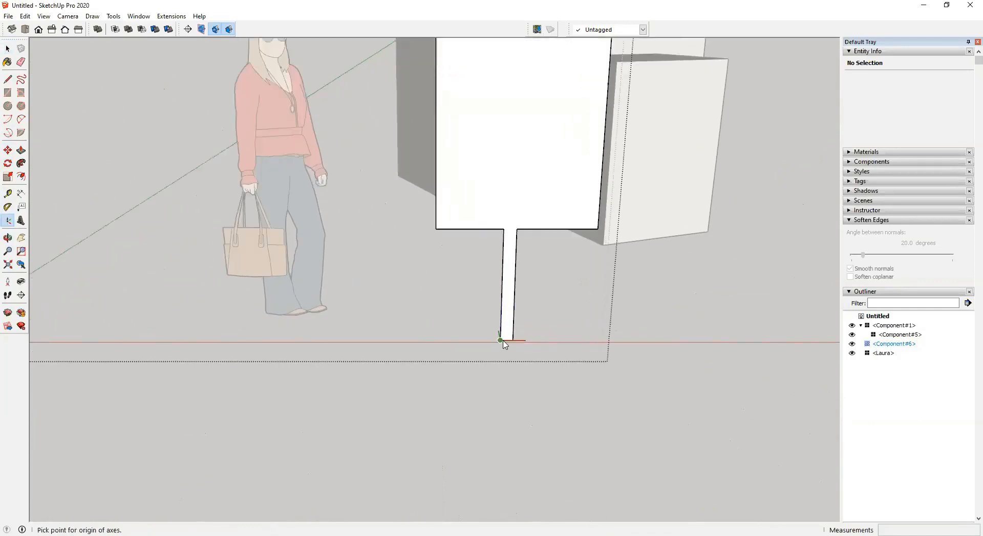
{"action": "left_click", "coordinate": [507, 340]}
{"action": "left_click", "coordinate": [576, 341]}
{"action": "middle_click_drag", "start_coordinate": [576, 340], "coordinate": [401, 316]}
{"action": "left_click", "coordinate": [391, 313]}
{"action": "left_click", "coordinate": [566, 333]}
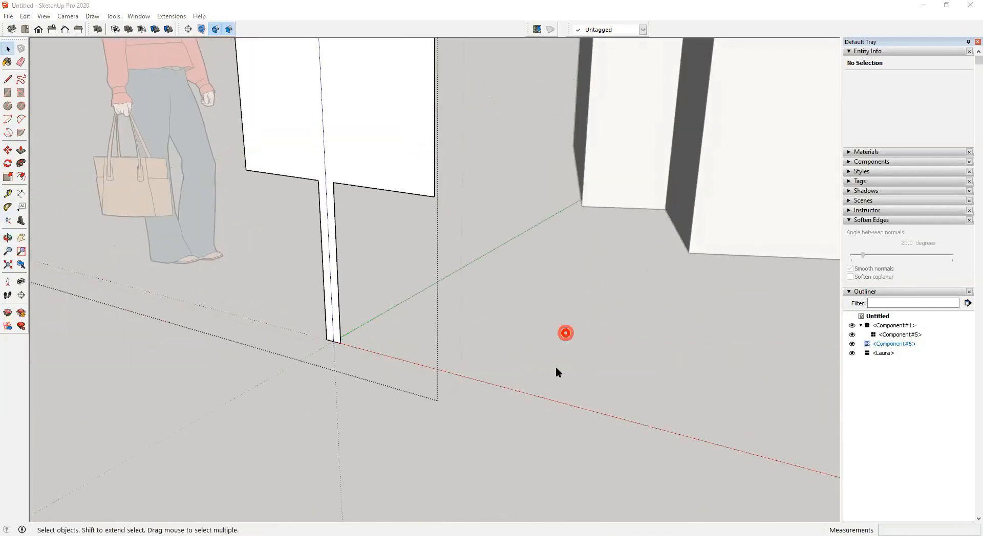
{"action": "left_click", "coordinate": [528, 302]}
Step: Orbit around the sign to examine its rotation about the base of its post
{"action": "middle_click_drag", "start_coordinate": [528, 318], "coordinate": [465, 386]}
{"action": "scroll", "coordinate": [444, 336], "scroll_direction": "down", "scroll_amount": 5}
{"action": "middle_click_drag", "start_coordinate": [443, 336], "coordinate": [613, 353]}
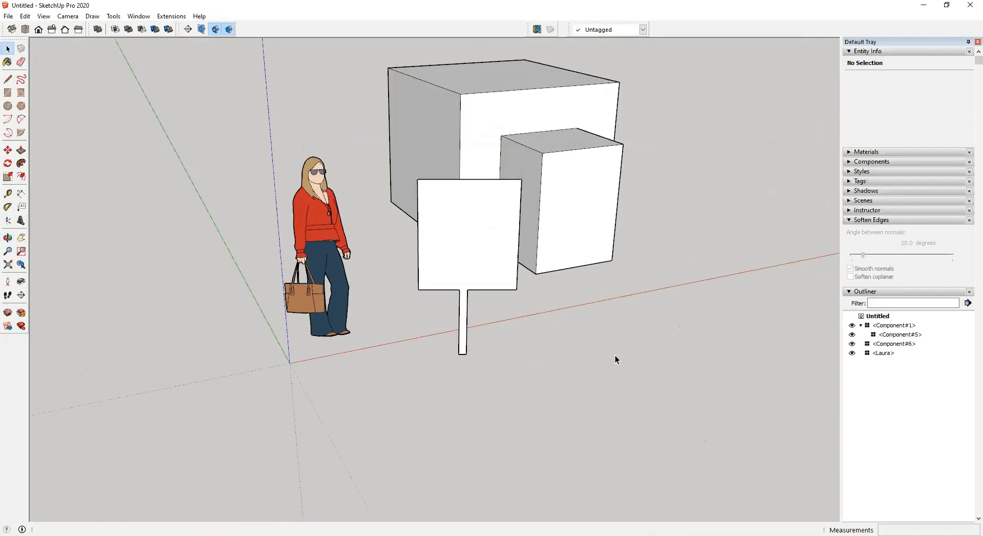
Step: Open the large box component, examine its axes from several angles compared with the model axes, and close it
{"action": "middle_click_drag", "start_coordinate": [615, 355], "coordinate": [566, 297]}
{"action": "double_click", "coordinate": [613, 339]}
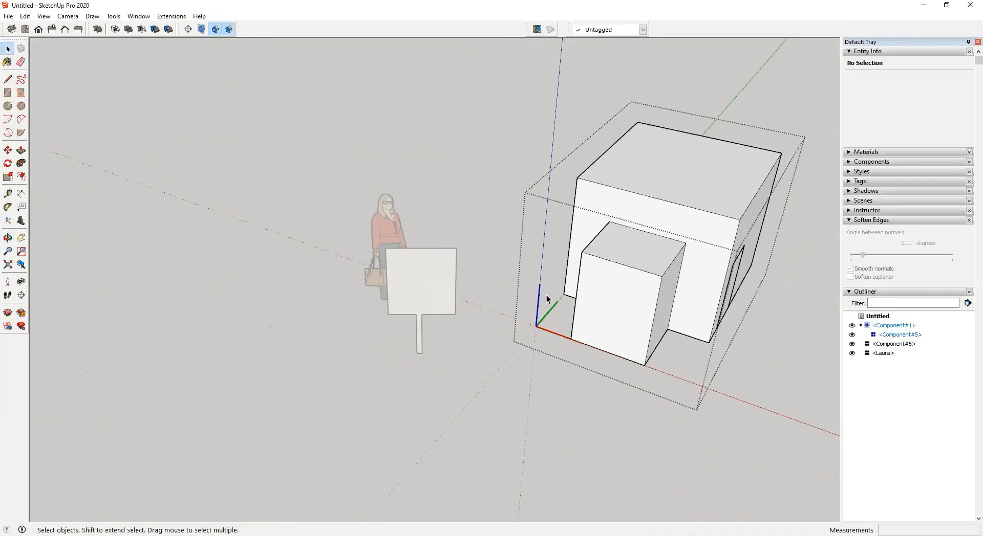
{"action": "middle_click_drag", "start_coordinate": [563, 348], "coordinate": [563, 221]}
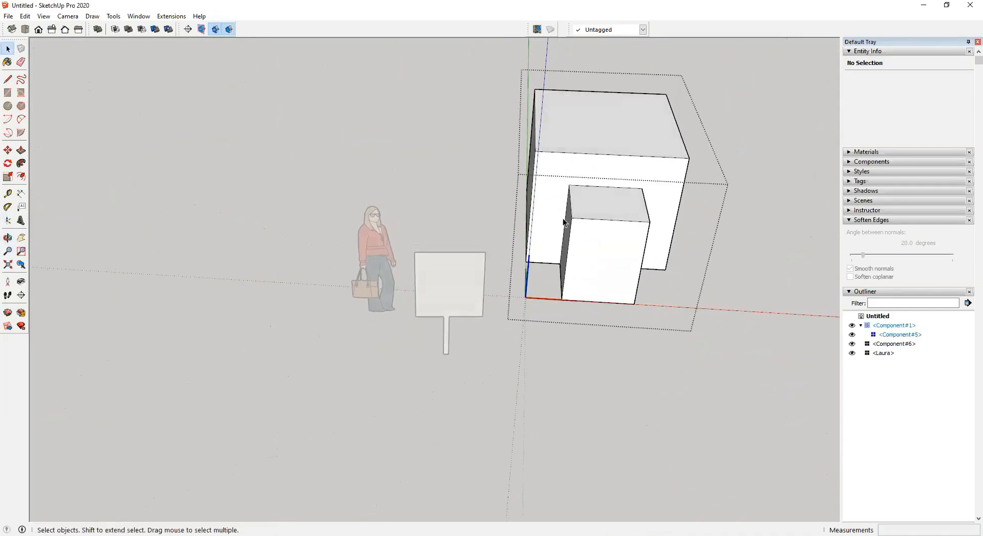
{"action": "left_click", "coordinate": [330, 292]}
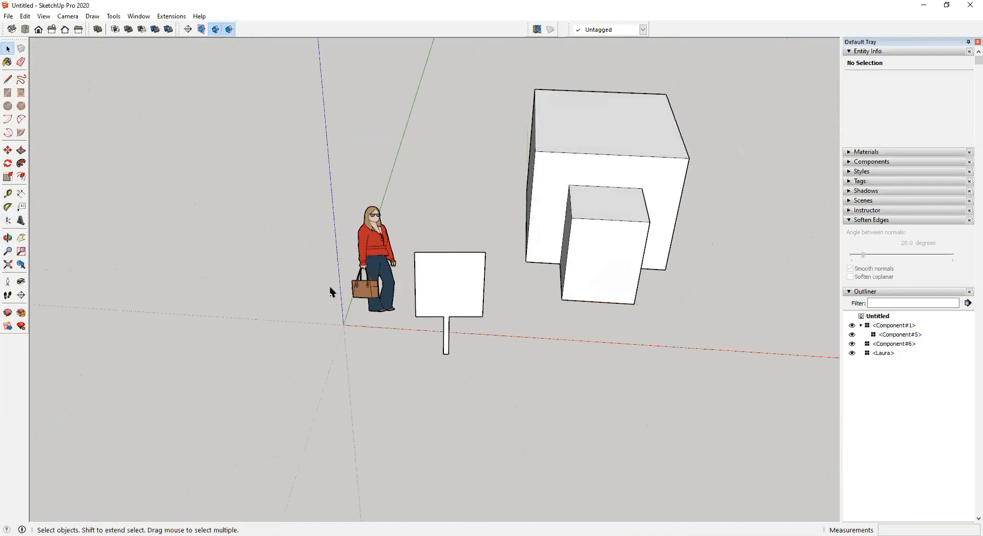
{"action": "double_click", "coordinate": [626, 175]}
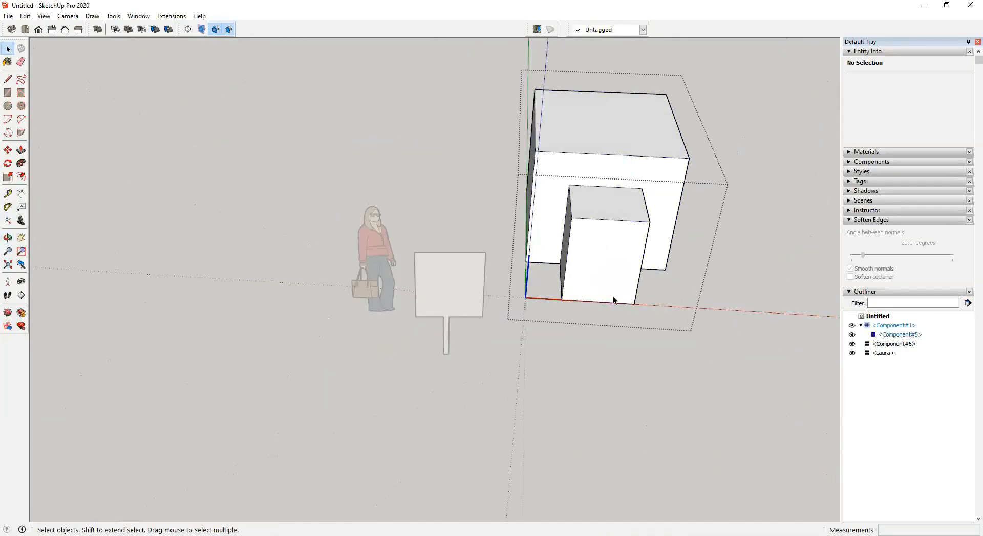
{"action": "middle_click_drag", "start_coordinate": [542, 156], "coordinate": [474, 132]}
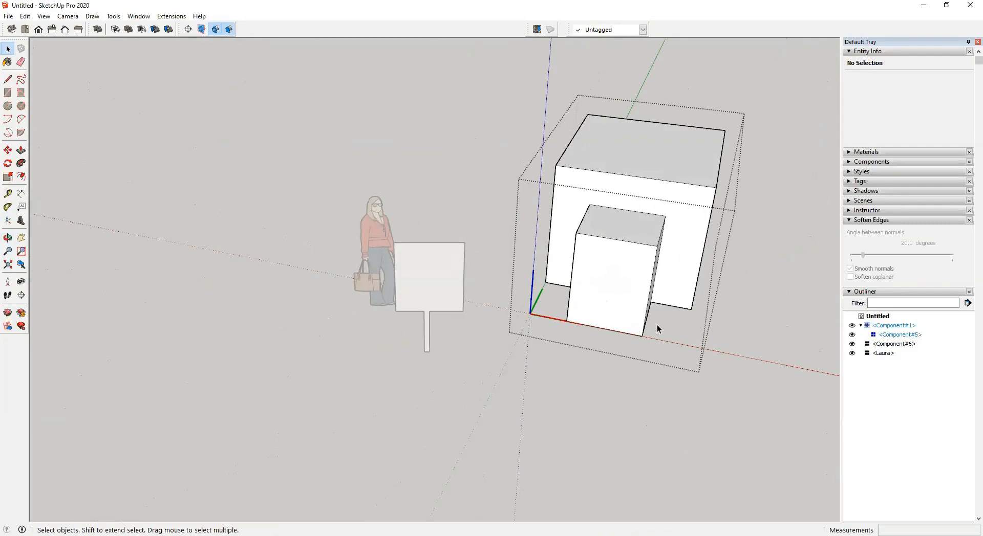
{"action": "middle_click_drag", "start_coordinate": [656, 325], "coordinate": [545, 274]}
{"action": "scroll", "coordinate": [547, 326], "scroll_direction": "up", "scroll_amount": 1}
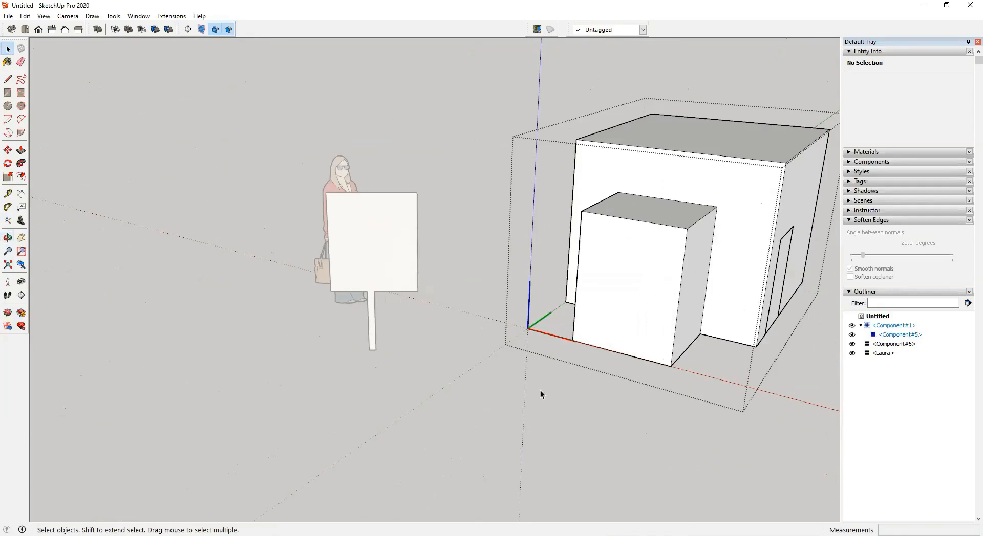
{"action": "left_click", "coordinate": [509, 396]}
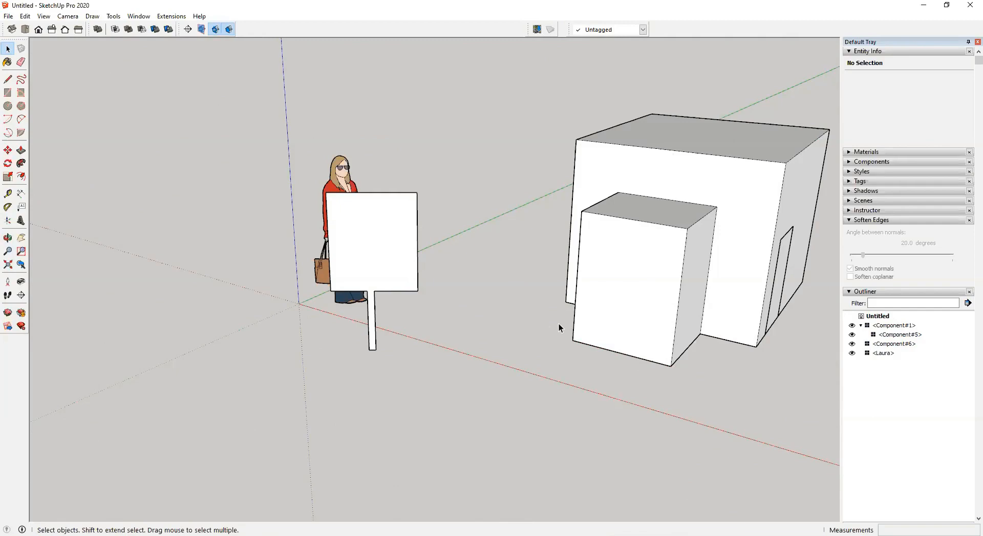
Step: Open the door component nested in the large box, examine how its axes lie on the wall, and close it
{"action": "middle_click_drag", "start_coordinate": [608, 301], "coordinate": [398, 360]}
{"action": "left_click", "coordinate": [701, 383]}
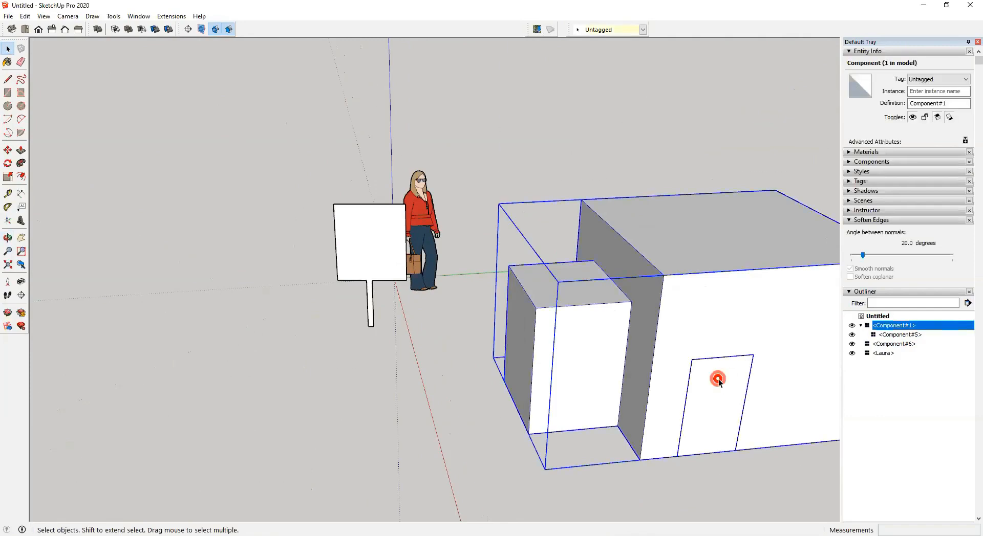
{"action": "double_click", "coordinate": [717, 378]}
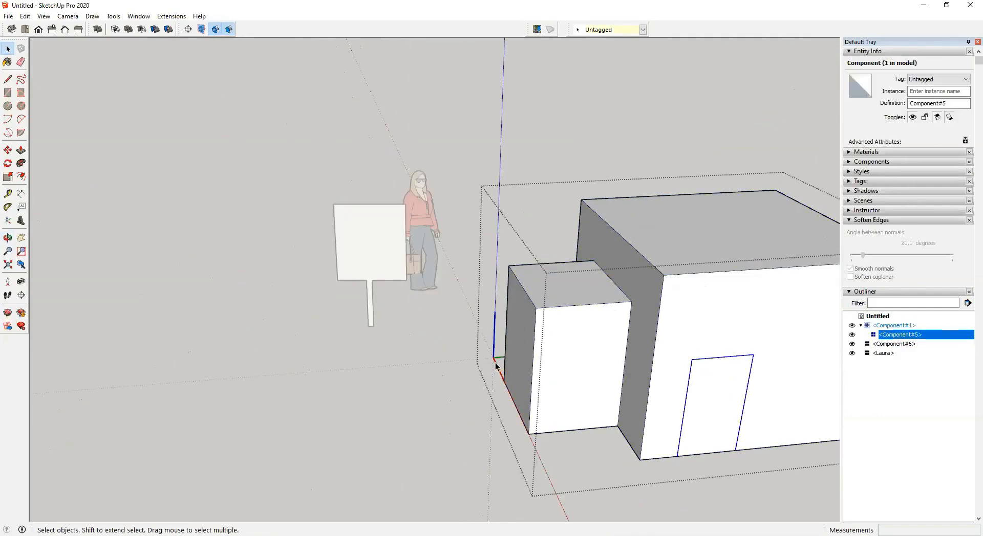
{"action": "double_click", "coordinate": [711, 395]}
{"action": "middle_click_drag", "start_coordinate": [702, 463], "coordinate": [424, 374]}
{"action": "scroll", "coordinate": [435, 445], "scroll_direction": "up", "scroll_amount": 3}
{"action": "mouse_move", "coordinate": [435, 445]}
{"action": "middle_mouse_down"}
{"action": "mouse_move", "coordinate": [372, 406]}
{"action": "mouse_move", "coordinate": [426, 432]}
{"action": "middle_mouse_up"}
{"action": "middle_click_drag", "start_coordinate": [457, 471], "coordinate": [571, 449]}
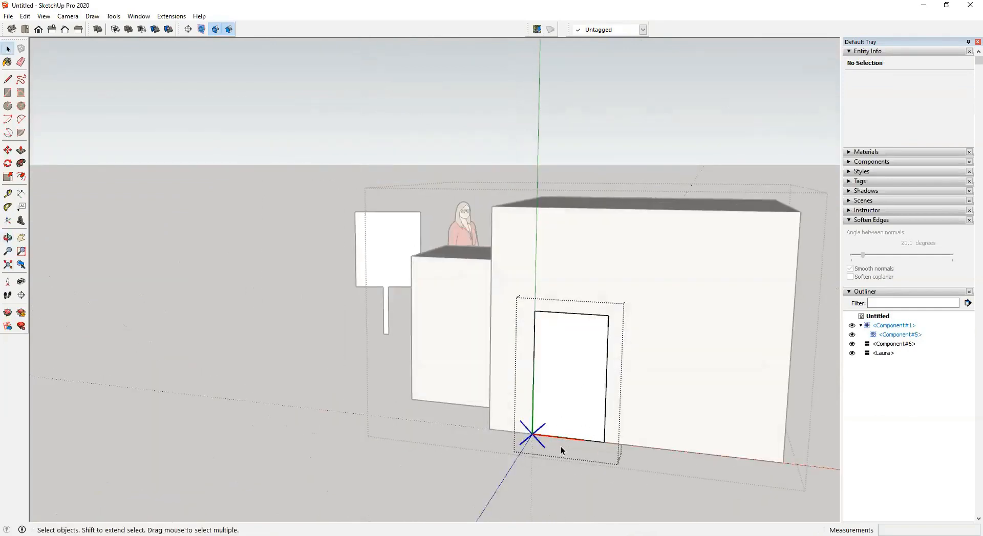
{"action": "scroll", "coordinate": [283, 395], "scroll_direction": "down", "scroll_amount": 3}
{"action": "middle_click_drag", "start_coordinate": [215, 334], "coordinate": [634, 419]}
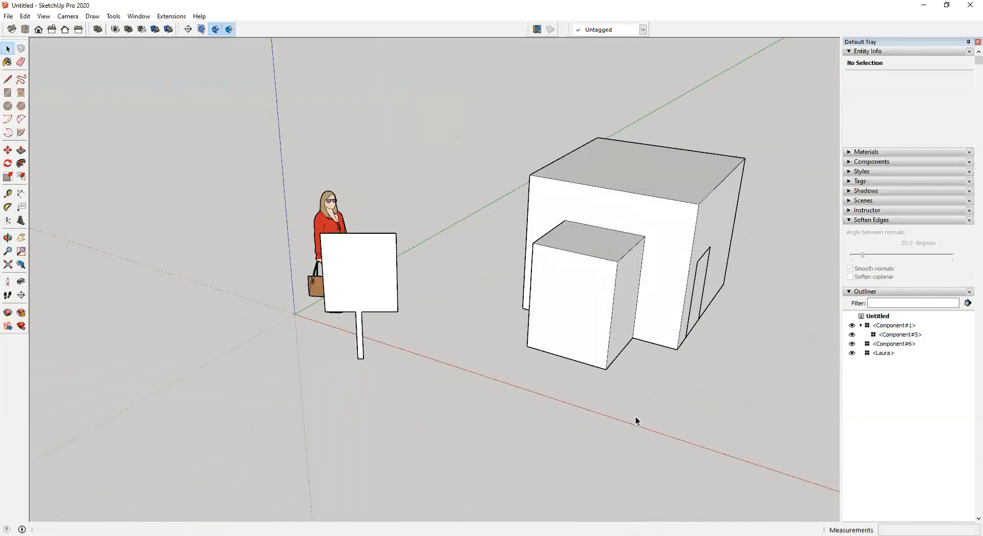
Step: Draw a rectangle about 3.5 m square on the ground beside the existing boxes and Push/Pull it up into a box
{"action": "scroll", "coordinate": [640, 364], "scroll_direction": "down", "scroll_amount": 3}
{"action": "middle_click_drag", "start_coordinate": [621, 329], "coordinate": [472, 398]}
{"action": "key", "text": "r"}
{"action": "left_click", "coordinate": [479, 333]}
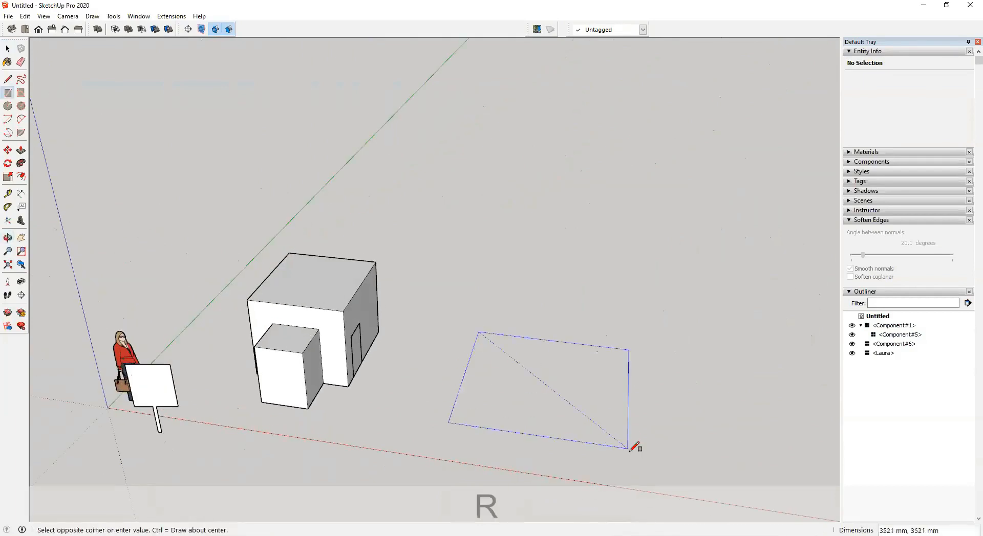
{"action": "left_click", "coordinate": [625, 454]}
{"action": "key", "text": "p"}
{"action": "left_click_drag", "start_coordinate": [509, 406], "coordinate": [507, 335]}
{"action": "key", "text": "space"}
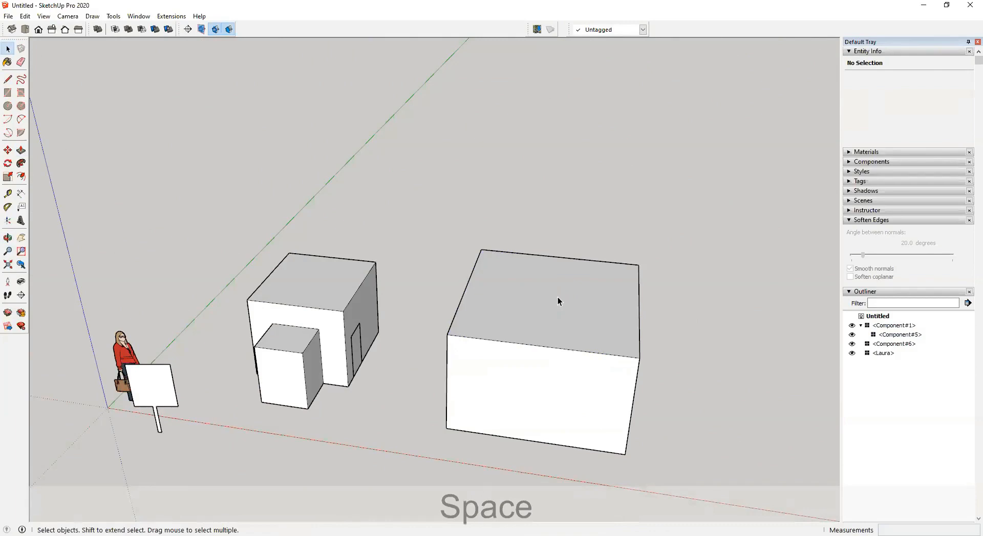
Step: Push/Pull the new box's top face upward as a new volume, keeping the dividing edges around the walls
{"action": "left_click", "coordinate": [557, 301]}
{"action": "key", "text": "p"}
{"action": "key", "text": "ctrl"}
{"action": "left_click_drag", "start_coordinate": [566, 307], "coordinate": [566, 228]}
{"action": "key", "text": "space"}
Step: Scale the top face and its edges down uniformly about their centre to form a tapered roof
{"action": "double_click", "coordinate": [566, 228]}
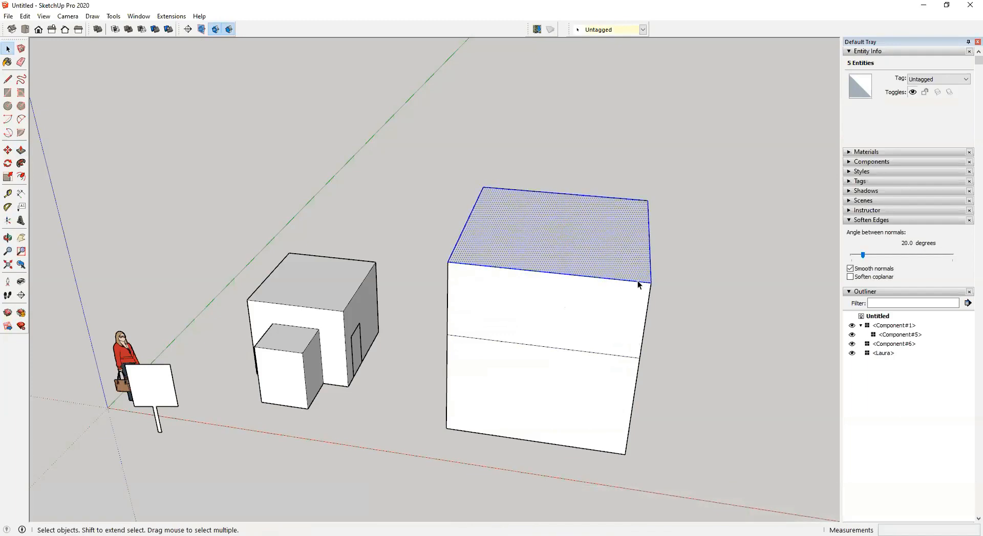
{"action": "key", "text": "s"}
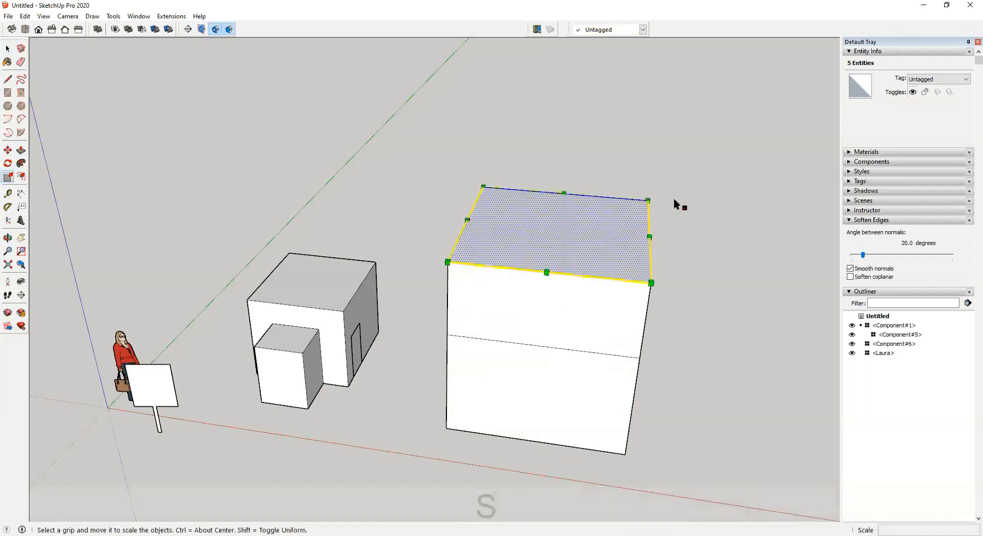
{"action": "left_click_drag", "start_coordinate": [647, 198], "coordinate": [584, 225], "text": "ctrl"}
{"action": "key", "text": "ctrl+space"}
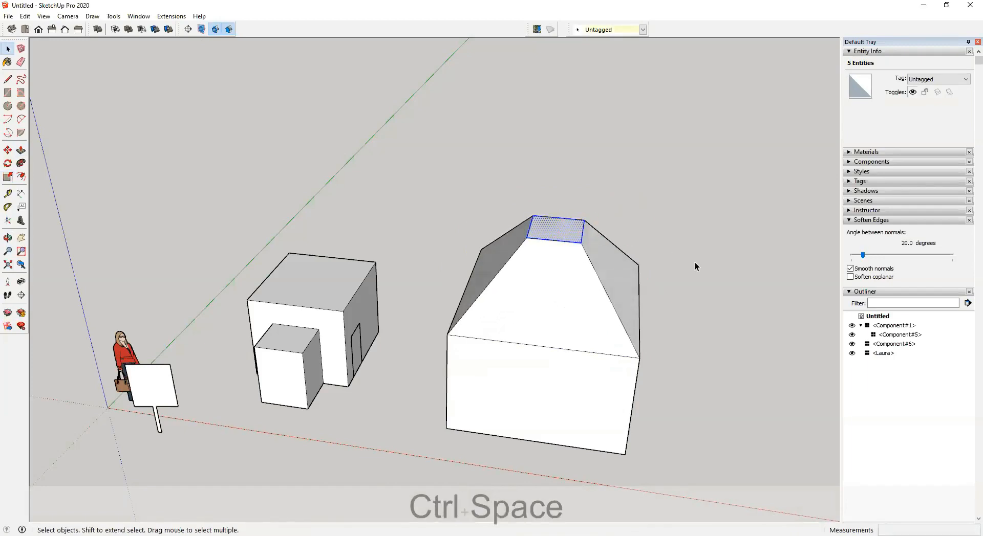
Step: Draw a window rectangle of about 1.09 m² on the house's front wall and select its face with the bounding edges
{"action": "middle_click_drag", "start_coordinate": [533, 415], "coordinate": [548, 350]}
{"action": "left_click", "coordinate": [561, 379]}
{"action": "middle_click_drag", "start_coordinate": [563, 387], "coordinate": [548, 396]}
{"action": "key", "text": "r"}
{"action": "left_click", "coordinate": [529, 345]}
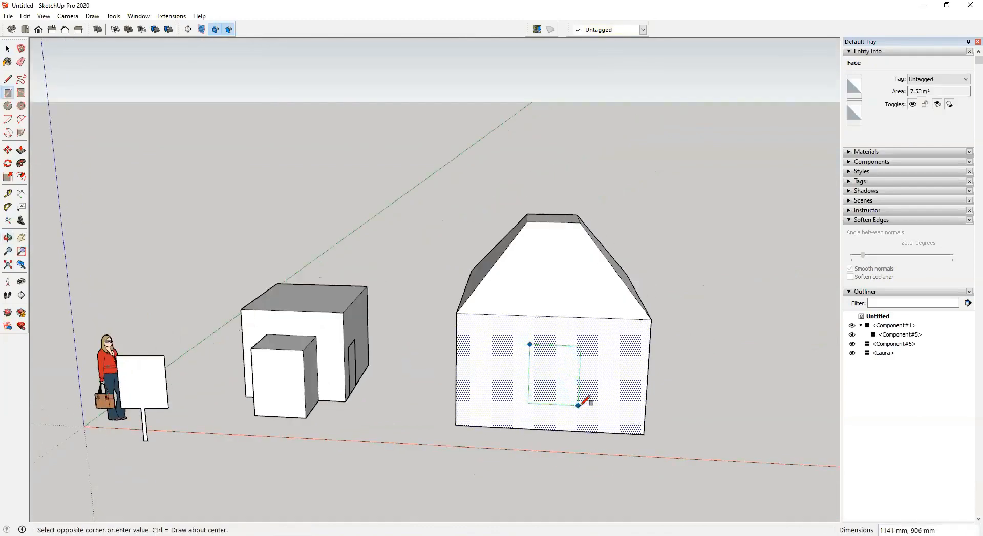
{"action": "left_click", "coordinate": [581, 405]}
{"action": "key", "text": "space"}
{"action": "left_click", "coordinate": [563, 392]}
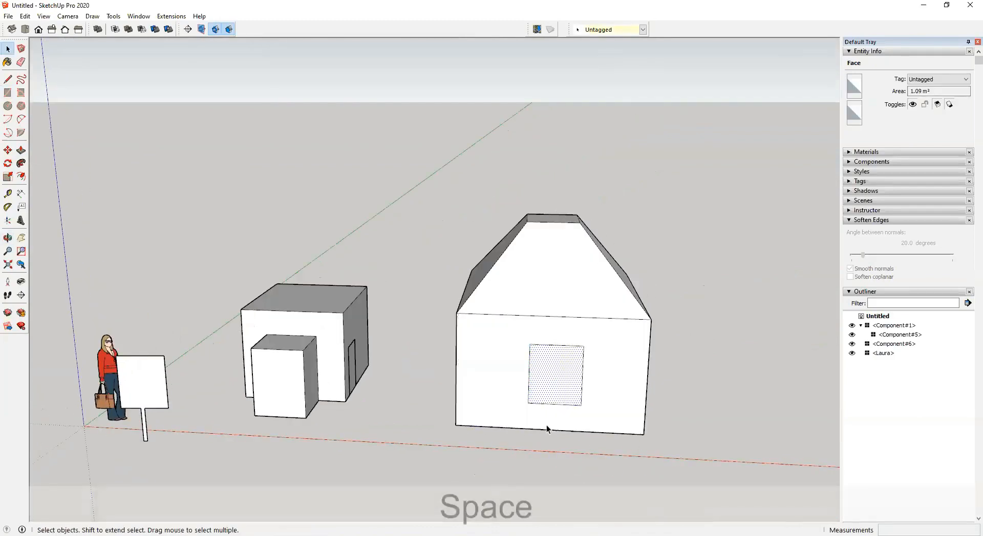
{"action": "scroll", "coordinate": [558, 399], "scroll_direction": "up", "scroll_amount": 3}
{"action": "mouse_move", "coordinate": [561, 384]}
{"action": "middle_mouse_down"}
{"action": "mouse_move", "coordinate": [456, 358]}
{"action": "mouse_move", "coordinate": [576, 388]}
{"action": "middle_mouse_up"}
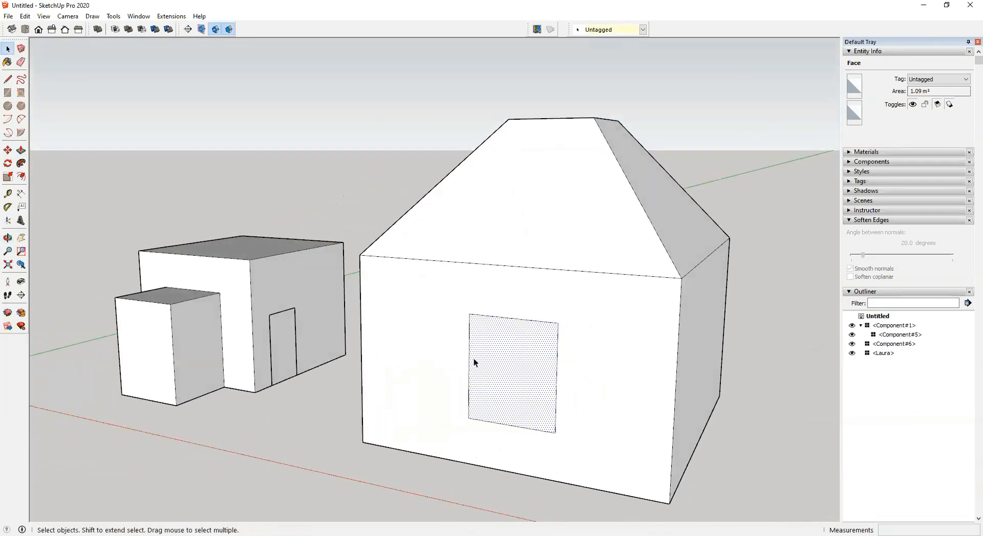
{"action": "double_click", "coordinate": [508, 369]}
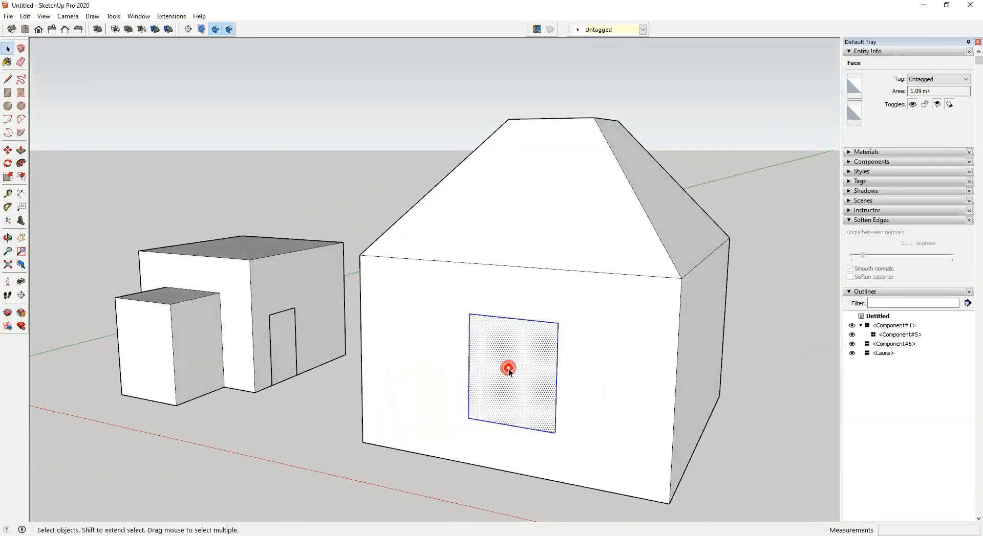
{"action": "right_click", "coordinate": [514, 346]}
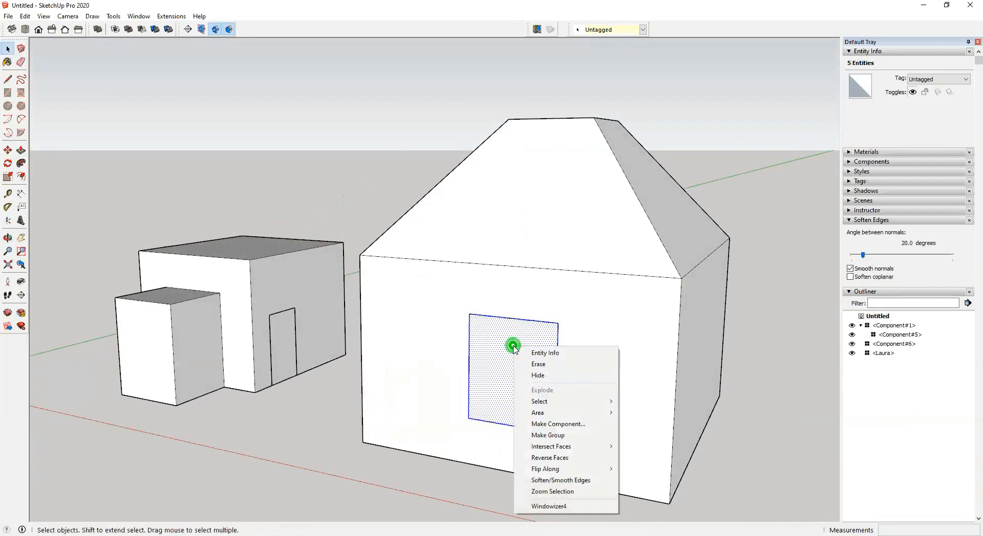
{"action": "left_click", "coordinate": [563, 425]}
{"action": "left_click", "coordinate": [238, 355]}
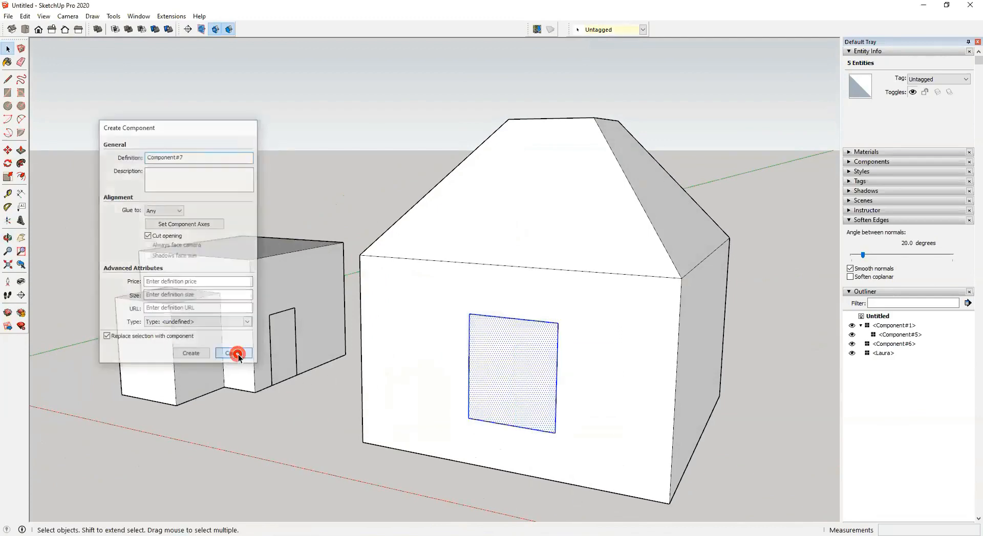
Step: Turn the selected window face into a component named Window, glued to Any with Cut opening enabled
{"action": "right_click", "coordinate": [508, 354]}
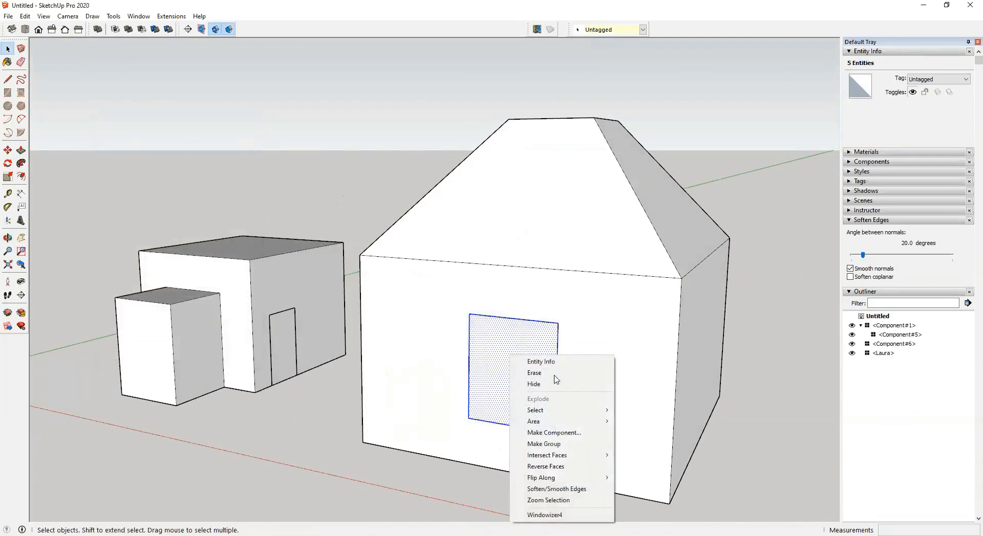
{"action": "left_click", "coordinate": [563, 434]}
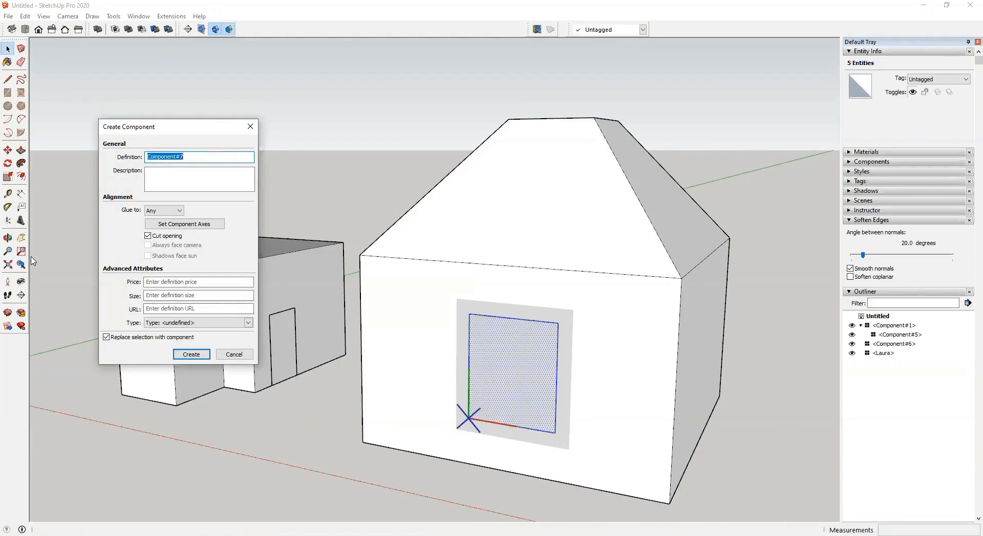
{"action": "type", "text": "Window"}
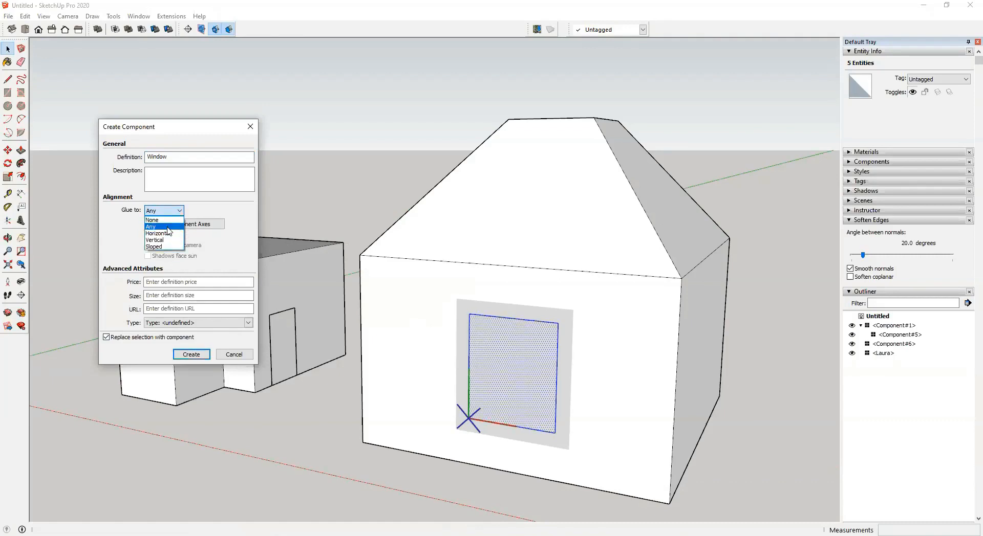
{"action": "left_click", "coordinate": [171, 212]}
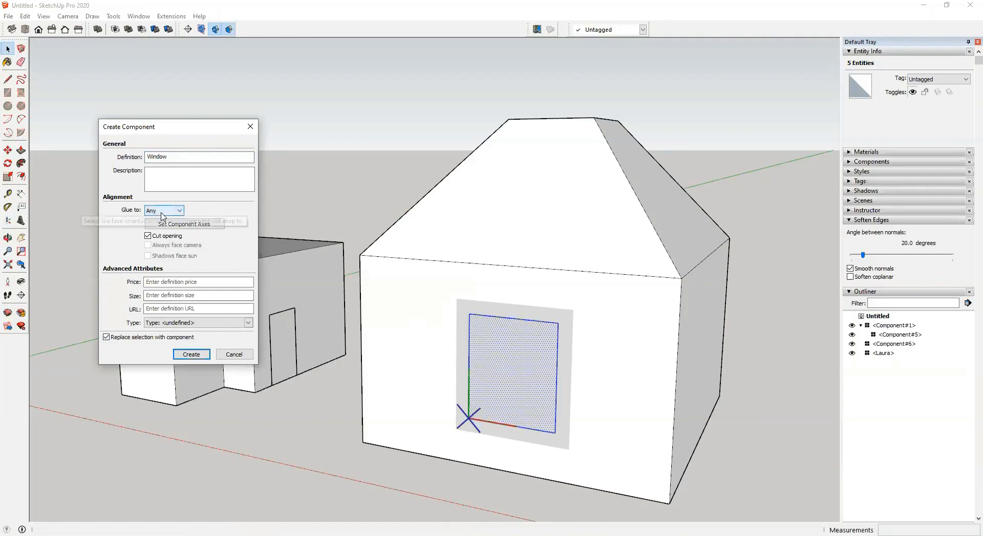
{"action": "left_click", "coordinate": [192, 355]}
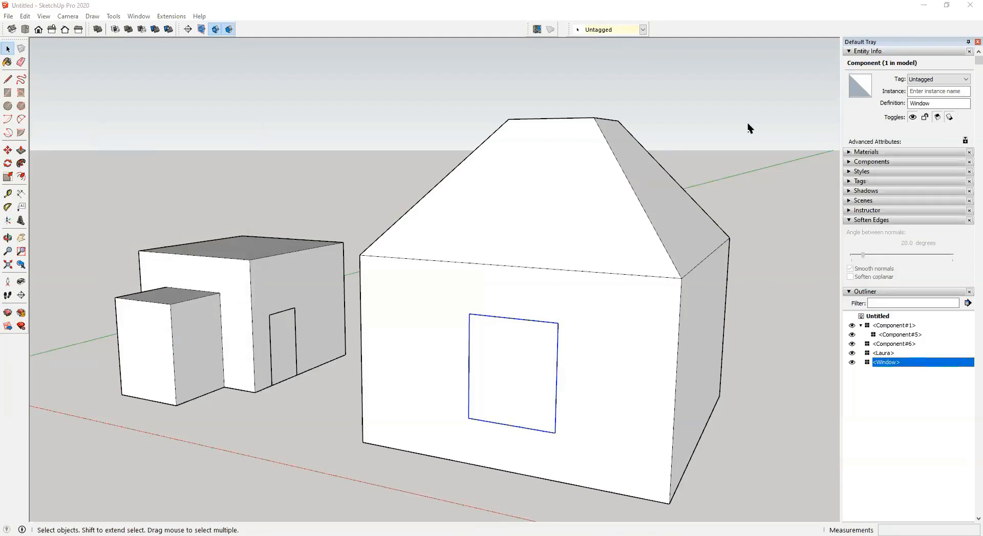
{"action": "left_click", "coordinate": [484, 397]}
{"action": "left_click", "coordinate": [490, 401]}
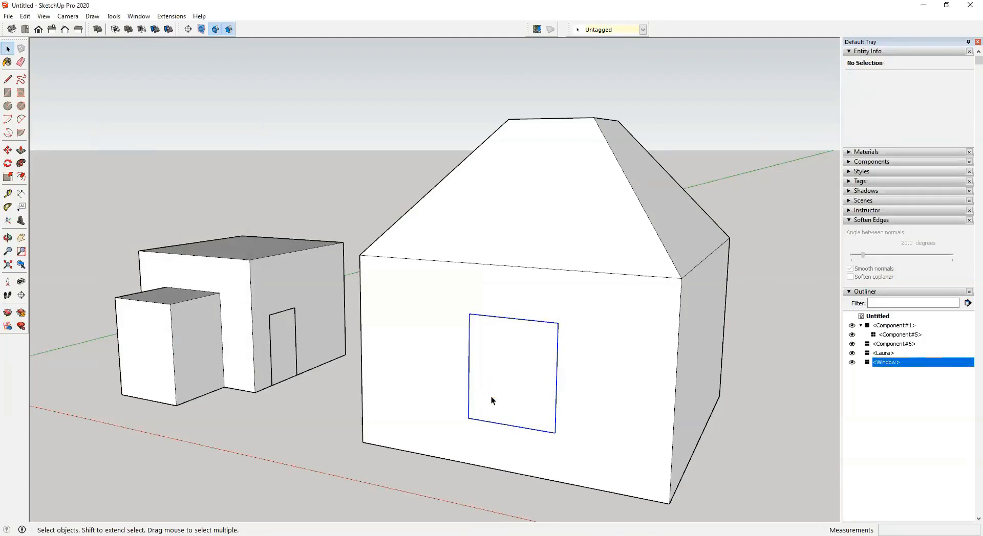
{"action": "key", "text": "m"}
{"action": "left_click", "coordinate": [469, 415]}
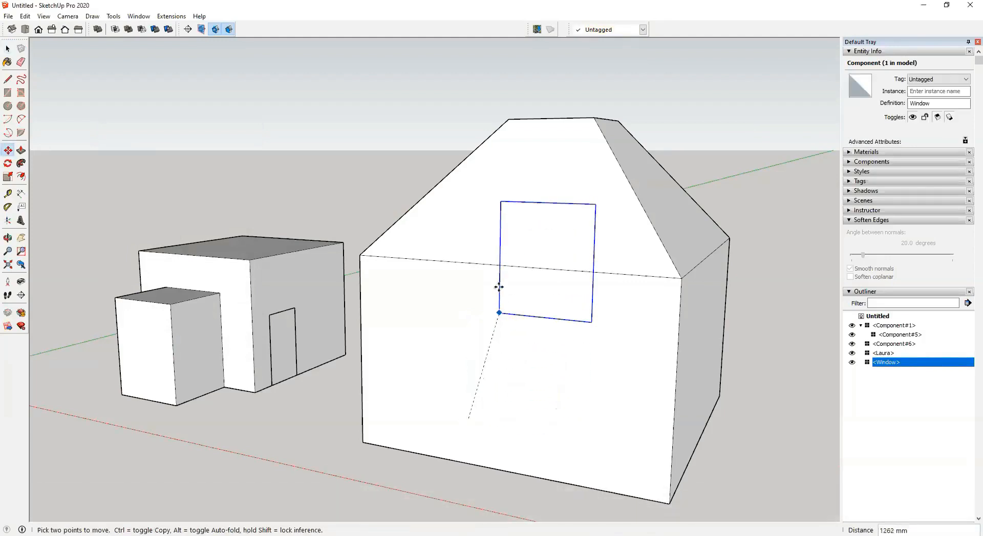
{"action": "key", "text": "Escape"}
Step: Open the list of components in the model and locate the Window component
{"action": "scroll", "coordinate": [445, 401], "scroll_direction": "down", "scroll_amount": 3}
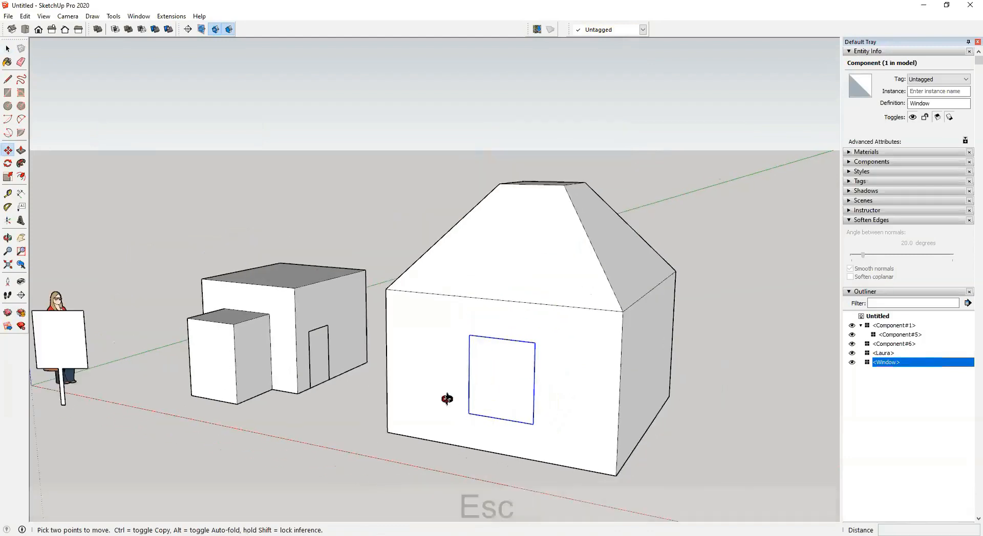
{"action": "middle_click_drag", "start_coordinate": [445, 401], "coordinate": [318, 421]}
{"action": "key", "text": "space"}
{"action": "left_click", "coordinate": [652, 365]}
{"action": "left_click", "coordinate": [546, 295]}
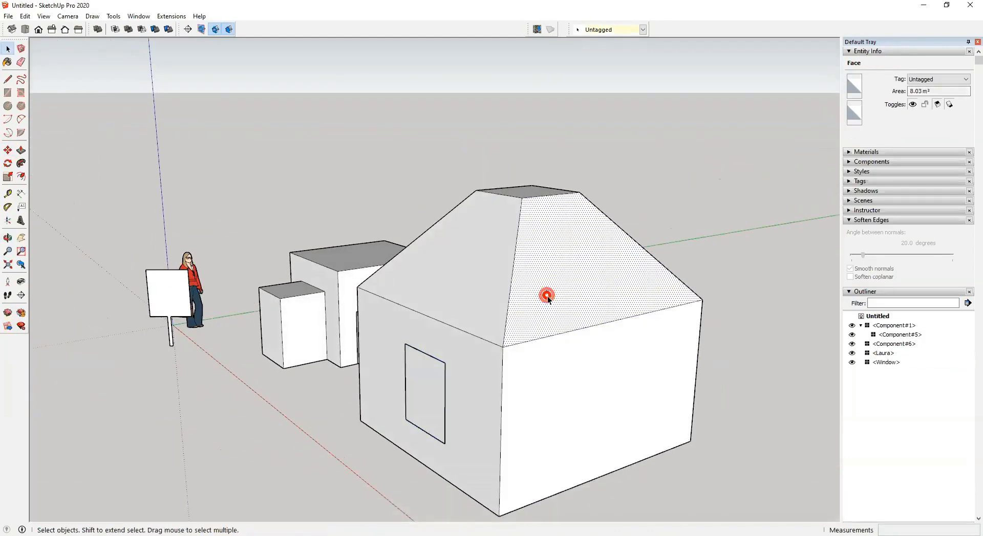
{"action": "left_click", "coordinate": [755, 458]}
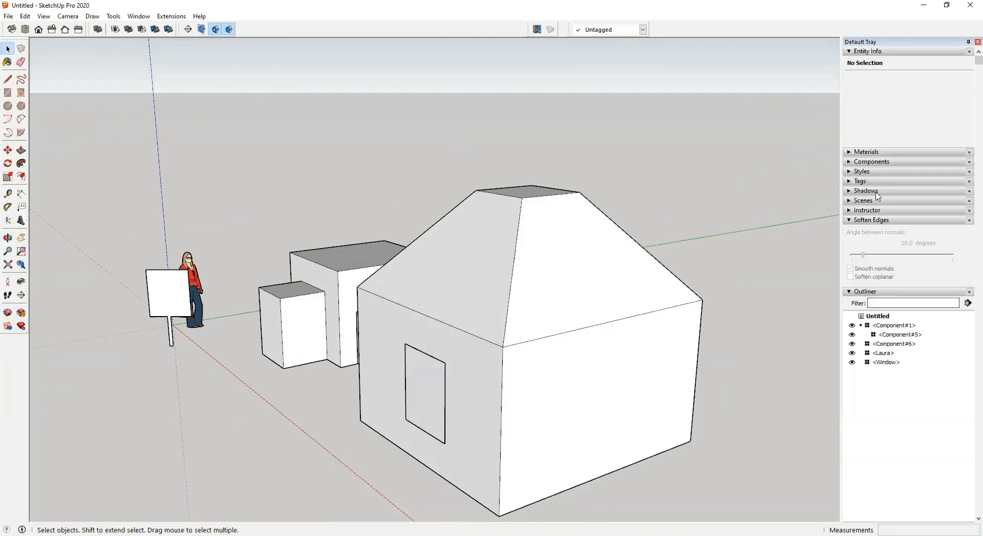
{"action": "left_click", "coordinate": [850, 163]}
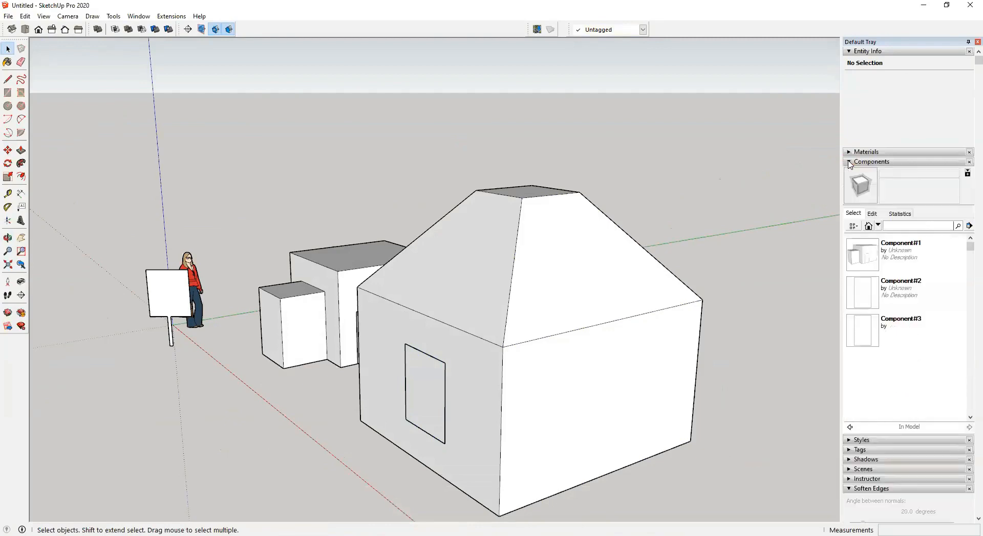
{"action": "scroll", "coordinate": [927, 301], "scroll_direction": "down", "scroll_amount": 3}
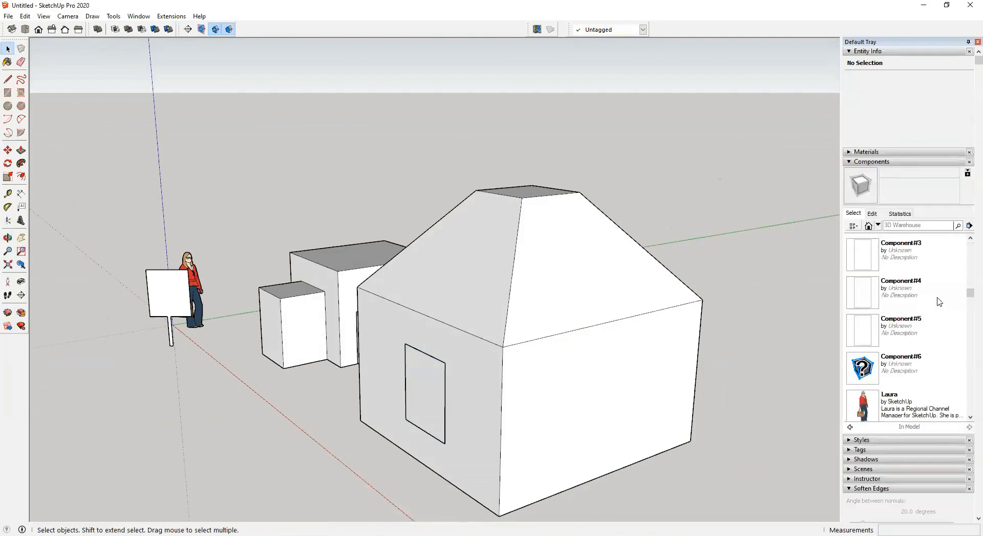
{"action": "scroll", "coordinate": [937, 312], "scroll_direction": "up", "scroll_amount": 2}
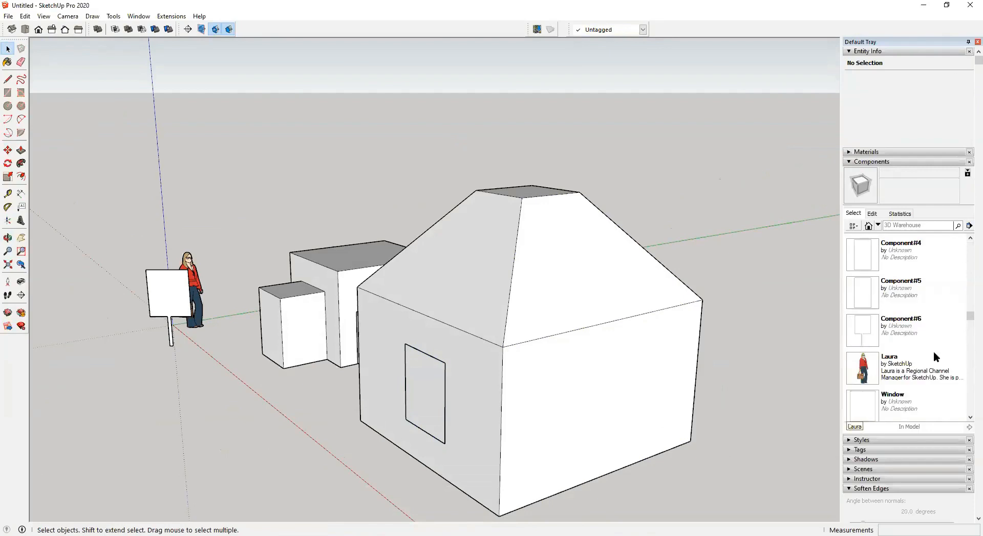
{"action": "scroll", "coordinate": [926, 361], "scroll_direction": "down", "scroll_amount": 1}
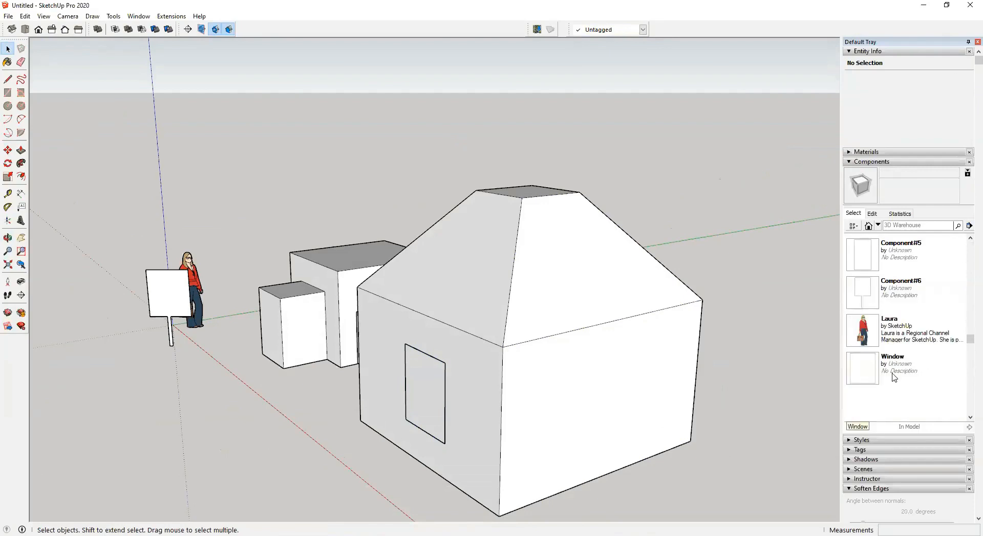
Step: Place a Window instance on the sloped roof face adjacent to the front wall's slope
{"action": "left_click", "coordinate": [864, 373]}
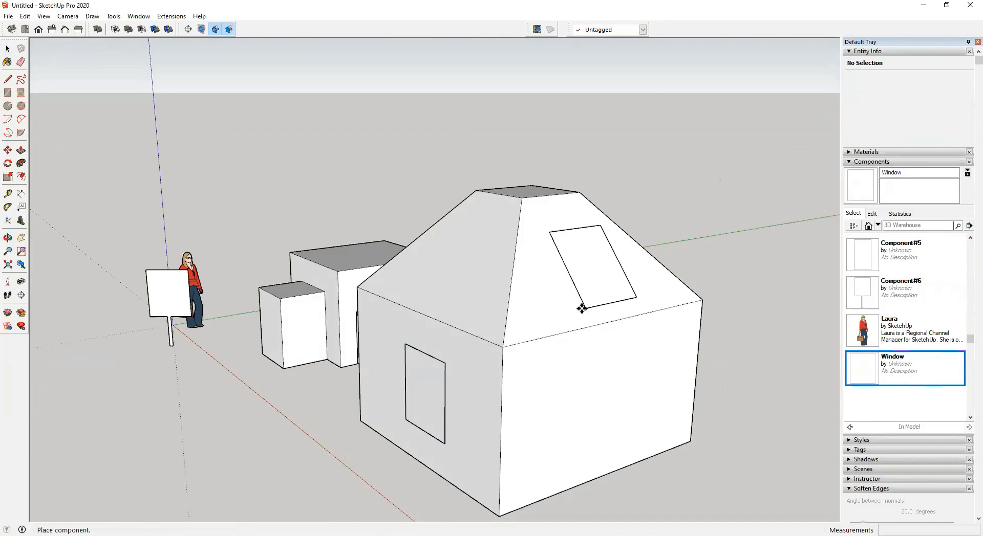
{"action": "middle_click_drag", "start_coordinate": [590, 409], "coordinate": [444, 393]}
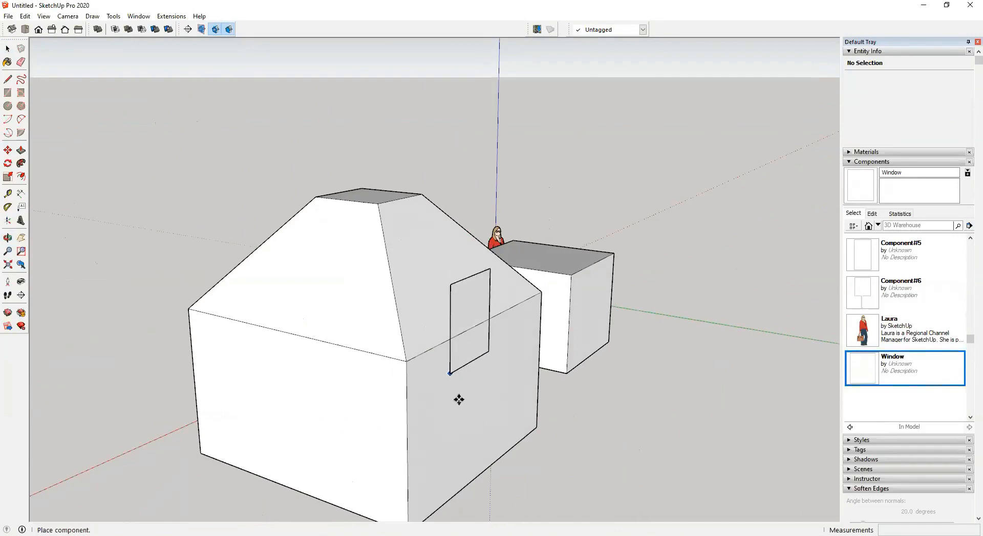
{"action": "middle_click_drag", "start_coordinate": [284, 453], "coordinate": [757, 320]}
{"action": "scroll", "coordinate": [463, 357], "scroll_direction": "down", "scroll_amount": 4}
{"action": "scroll", "coordinate": [560, 286], "scroll_direction": "up", "scroll_amount": 3}
{"action": "scroll", "coordinate": [456, 291], "scroll_direction": "down", "scroll_amount": 1}
{"action": "middle_click_drag", "start_coordinate": [454, 290], "coordinate": [507, 313]}
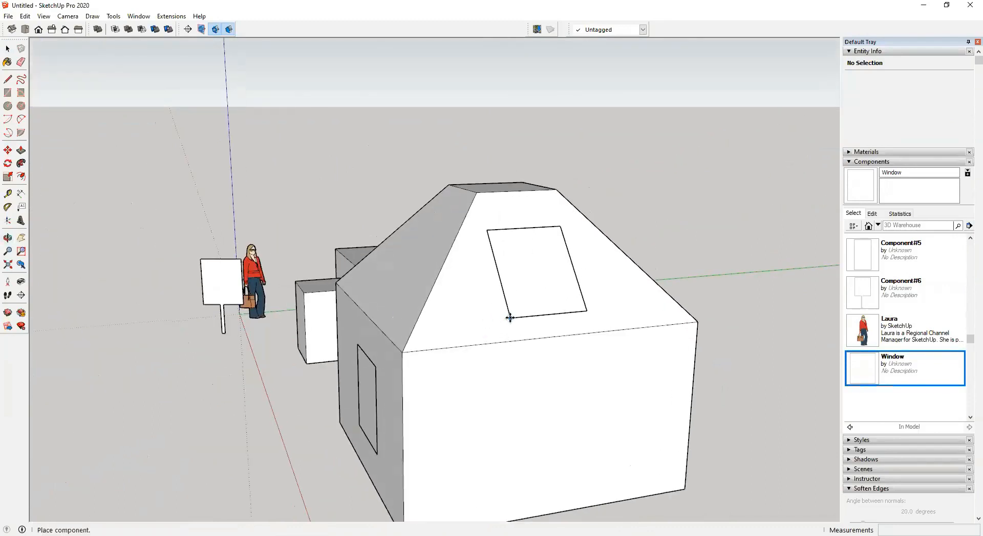
{"action": "left_click", "coordinate": [509, 319]}
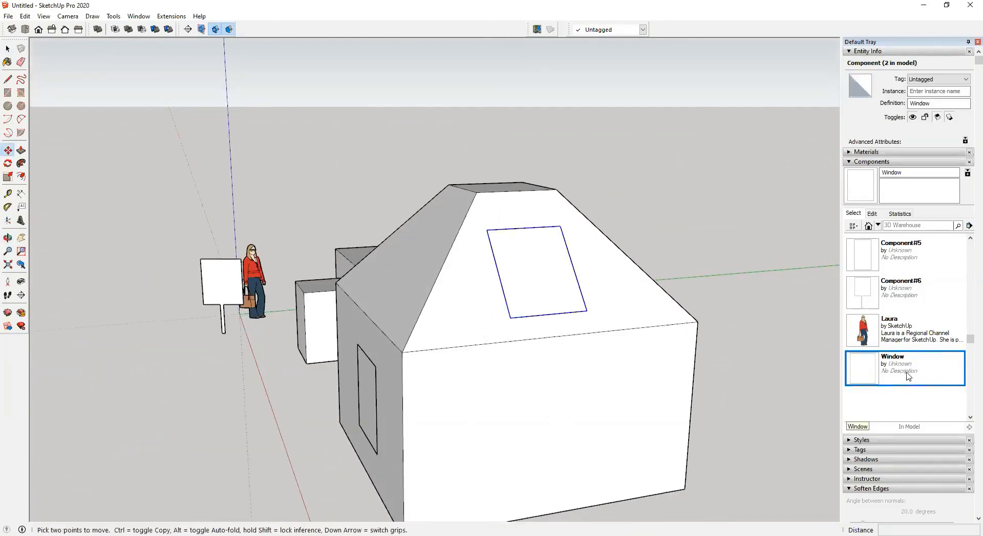
Step: Place Window instances on the side wall below that roof window and on the front roof slope
{"action": "left_click", "coordinate": [873, 379]}
{"action": "left_click", "coordinate": [521, 478]}
{"action": "middle_click_drag", "start_coordinate": [614, 466], "coordinate": [720, 475]}
{"action": "left_click", "coordinate": [866, 377]}
{"action": "left_click", "coordinate": [445, 302]}
Step: Edit the Window component: offset its outline inward to form a frame and delete the inner face
{"action": "middle_click_drag", "start_coordinate": [451, 350], "coordinate": [542, 377]}
{"action": "key", "text": "space"}
{"action": "double_click", "coordinate": [542, 376]}
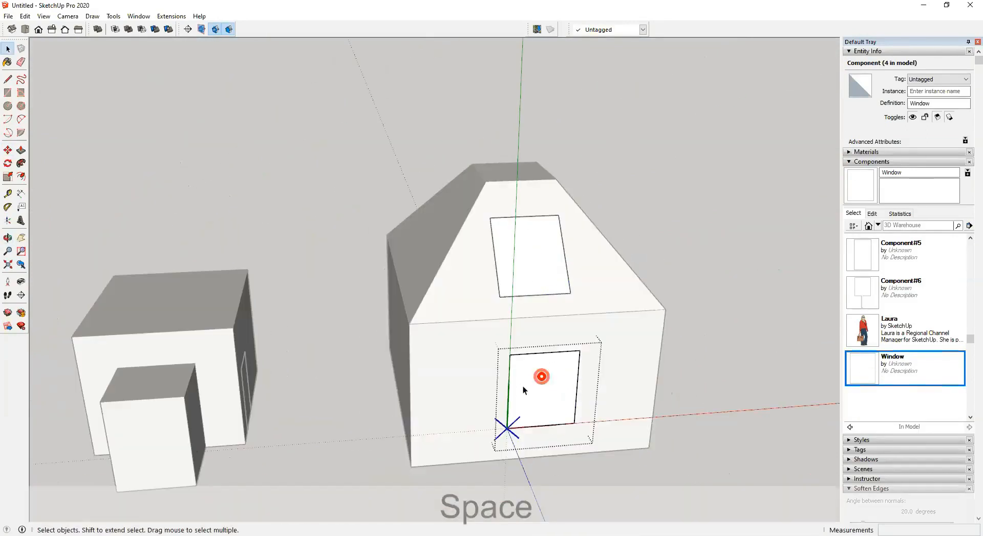
{"action": "left_click", "coordinate": [523, 385]}
{"action": "key", "text": "f"}
{"action": "scroll", "coordinate": [514, 381], "scroll_direction": "up", "scroll_amount": 5}
{"action": "left_click", "coordinate": [499, 349]}
{"action": "left_click", "coordinate": [497, 360]}
{"action": "key", "text": "space"}
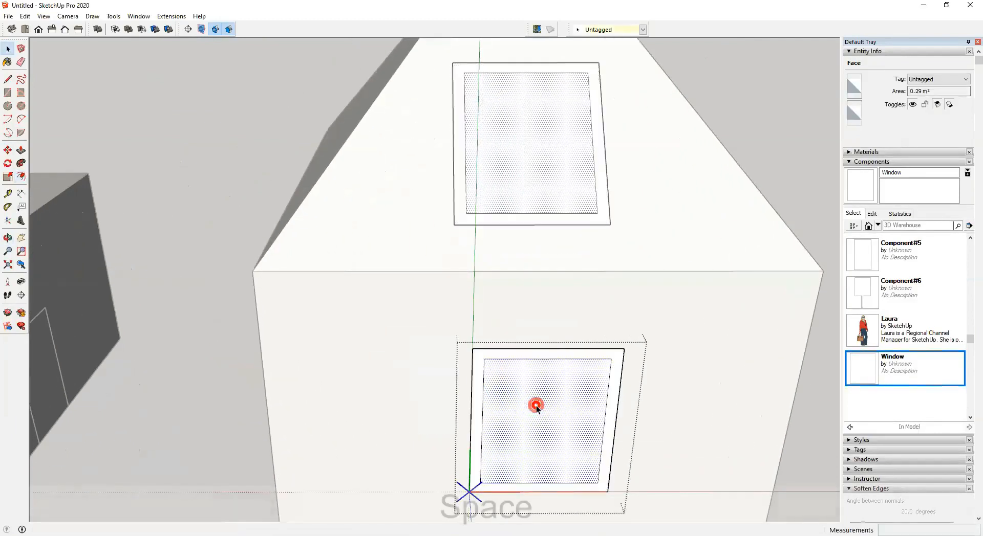
{"action": "key", "text": "Delete"}
Step: Place one Window instance on the roof slope facing the boxes and two on the wall beneath it
{"action": "scroll", "coordinate": [536, 405], "scroll_direction": "down", "scroll_amount": 4}
{"action": "middle_click_drag", "start_coordinate": [726, 365], "coordinate": [768, 384]}
{"action": "left_click", "coordinate": [861, 361]}
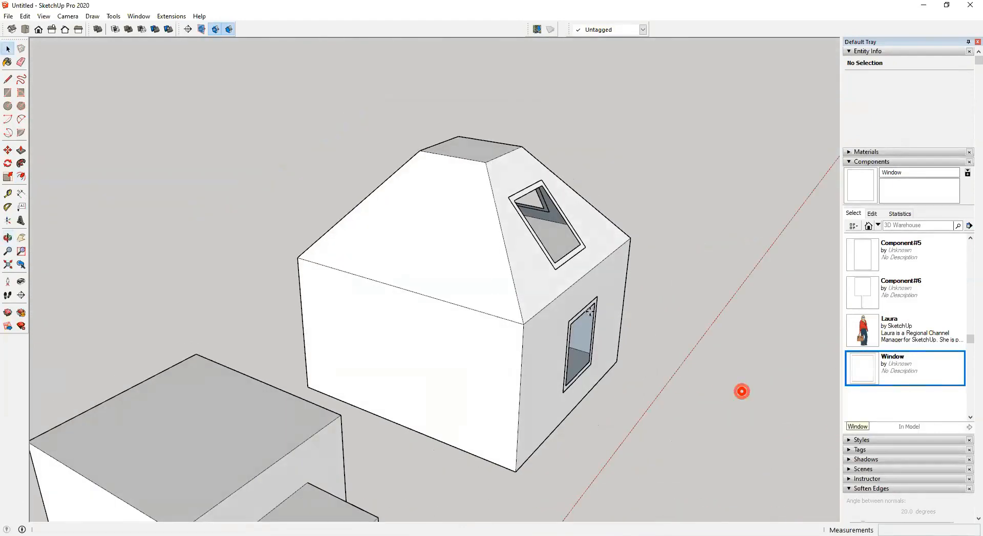
{"action": "left_click", "coordinate": [377, 266]}
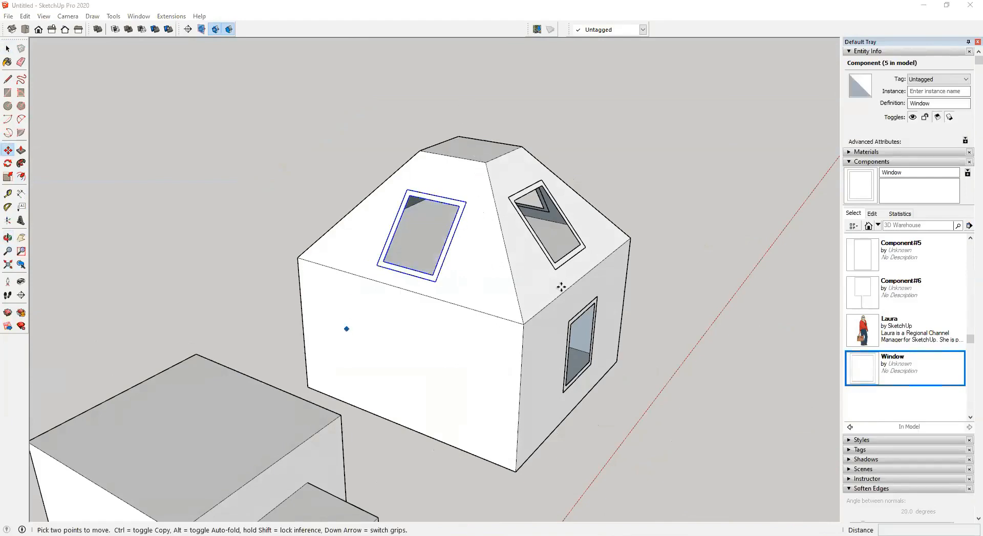
{"action": "middle_click_drag", "start_coordinate": [561, 287], "coordinate": [819, 368]}
{"action": "left_click", "coordinate": [864, 381]}
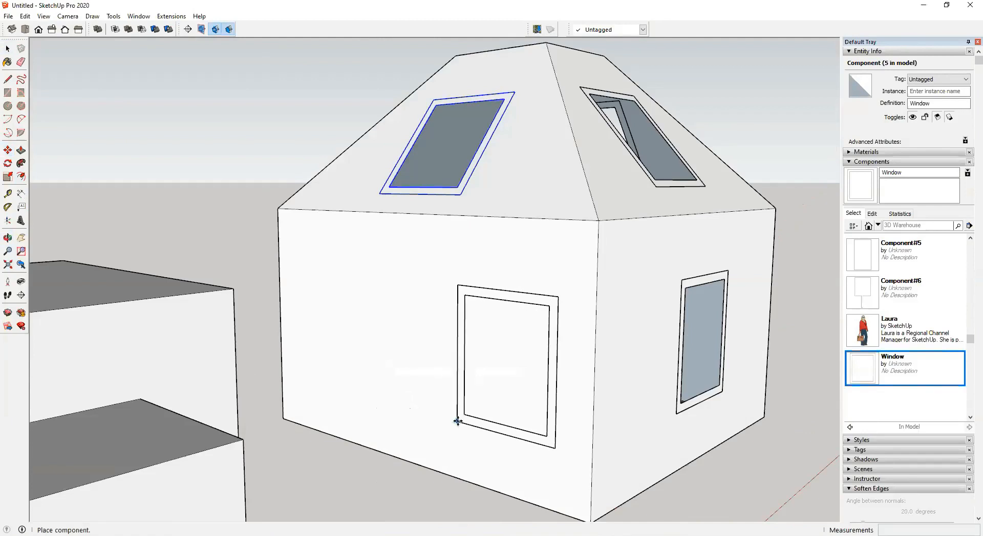
{"action": "left_click", "coordinate": [457, 422]}
{"action": "left_click", "coordinate": [865, 378]}
{"action": "left_click", "coordinate": [315, 388]}
Step: Place Window instances on the remaining bare roof slope and on the wall below it
{"action": "middle_click_drag", "start_coordinate": [316, 388], "coordinate": [450, 360]}
{"action": "left_click", "coordinate": [861, 380]}
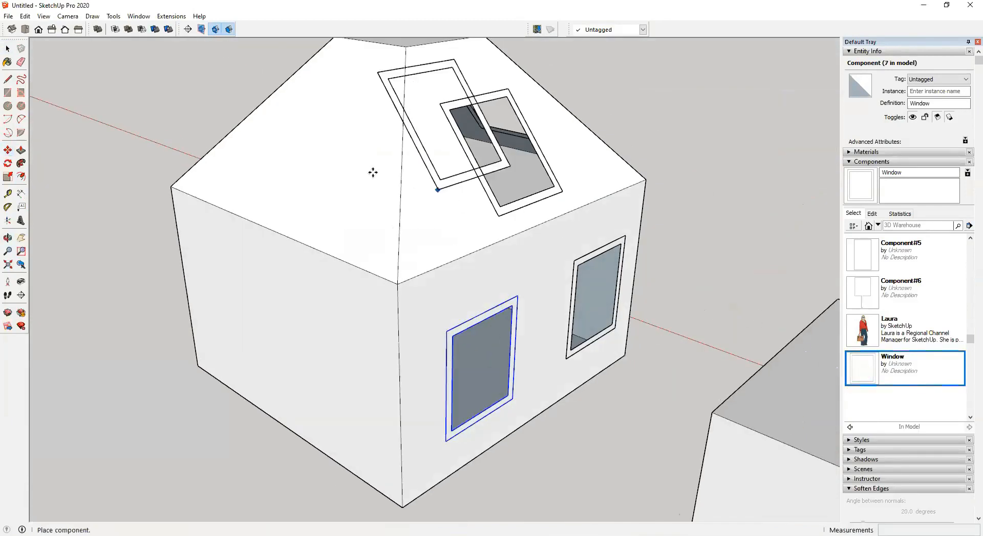
{"action": "left_click", "coordinate": [264, 197]}
{"action": "left_click", "coordinate": [855, 373]}
{"action": "left_click", "coordinate": [304, 394]}
{"action": "scroll", "coordinate": [304, 394], "scroll_direction": "down", "scroll_amount": 3}
{"action": "key", "text": "space"}
Step: Draw a narrow upright rectangle of about 0.58 m² on the front wall beside the existing window
{"action": "middle_click_drag", "start_coordinate": [573, 246], "coordinate": [434, 288]}
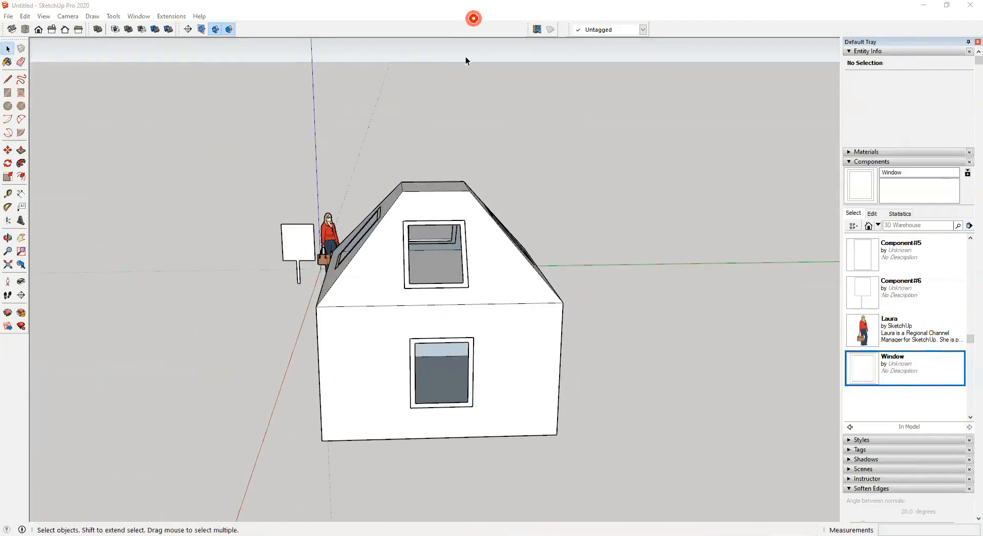
{"action": "middle_click_drag", "start_coordinate": [610, 333], "coordinate": [361, 299]}
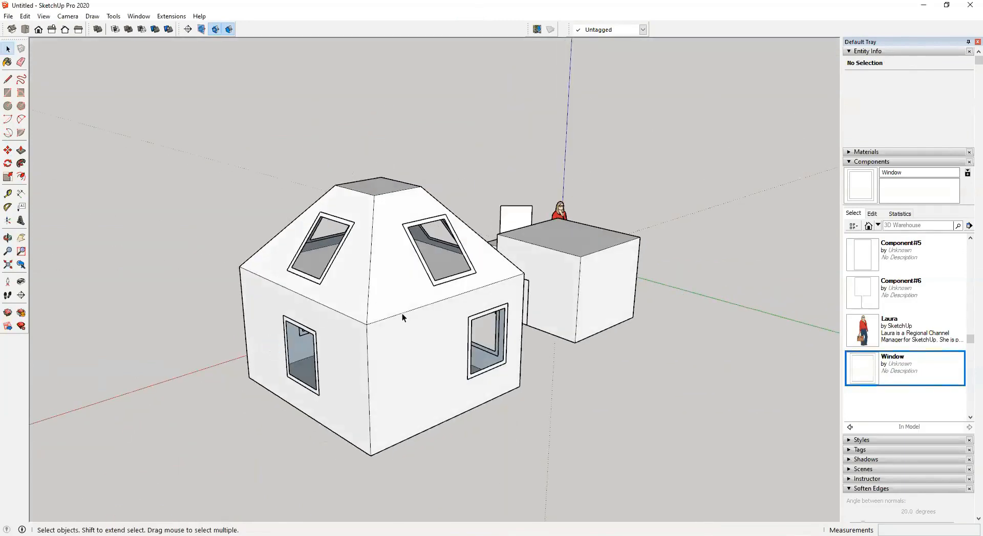
{"action": "middle_click_drag", "start_coordinate": [404, 369], "coordinate": [417, 353]}
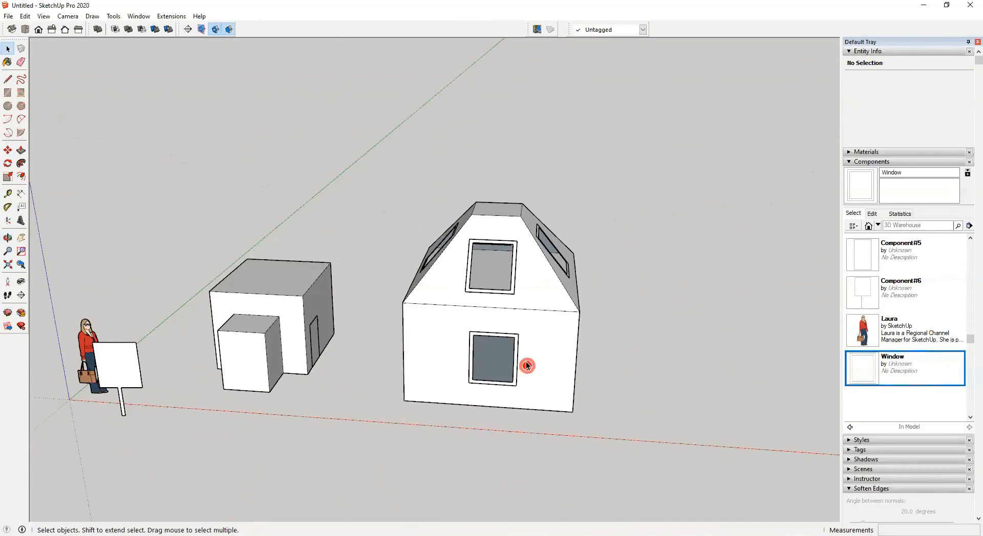
{"action": "left_click", "coordinate": [489, 335]}
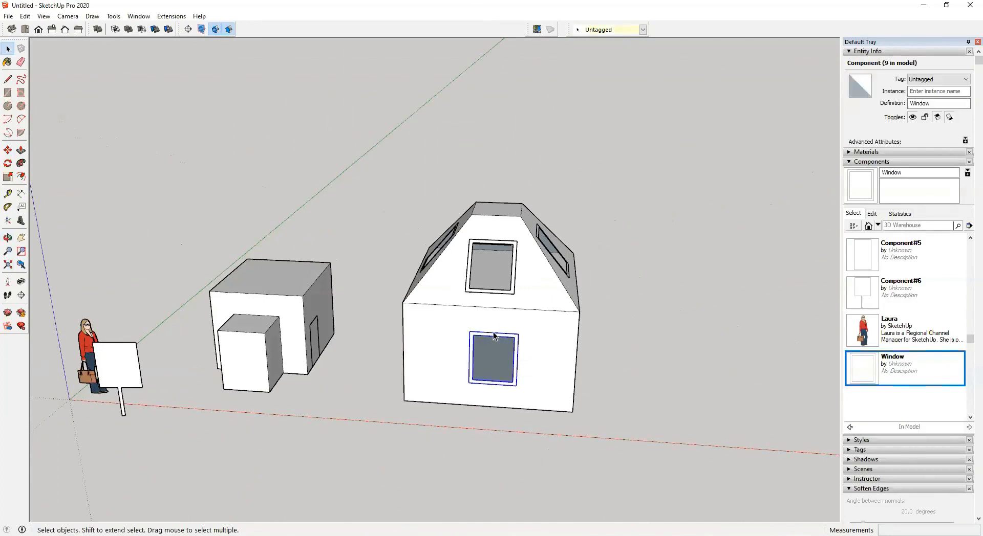
{"action": "left_click", "coordinate": [440, 371]}
{"action": "key", "text": "r"}
{"action": "left_click", "coordinate": [423, 333]}
{"action": "left_click", "coordinate": [447, 379]}
{"action": "key", "text": "space"}
{"action": "scroll", "coordinate": [439, 357], "scroll_direction": "up", "scroll_amount": 3}
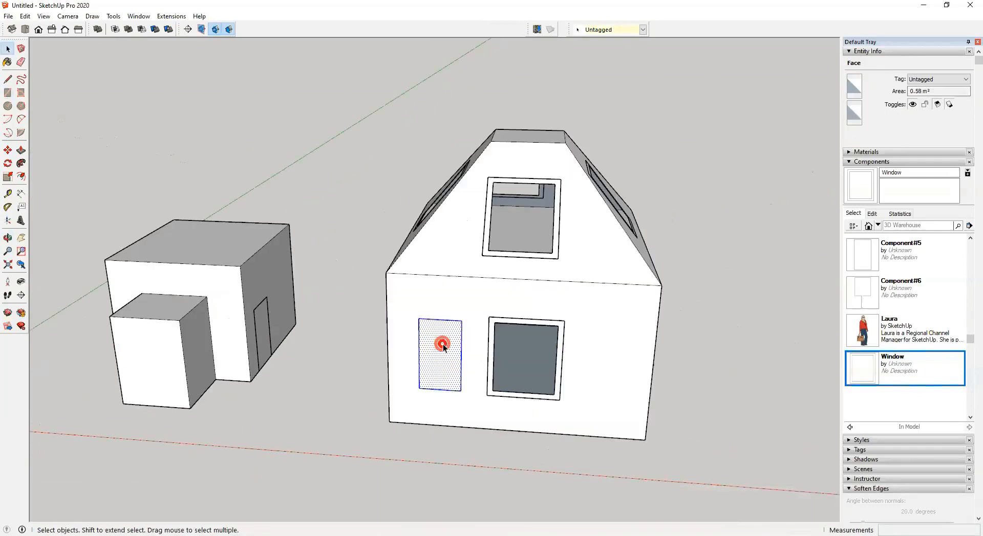
{"action": "double_click", "coordinate": [444, 347]}
{"action": "key", "text": "g"}
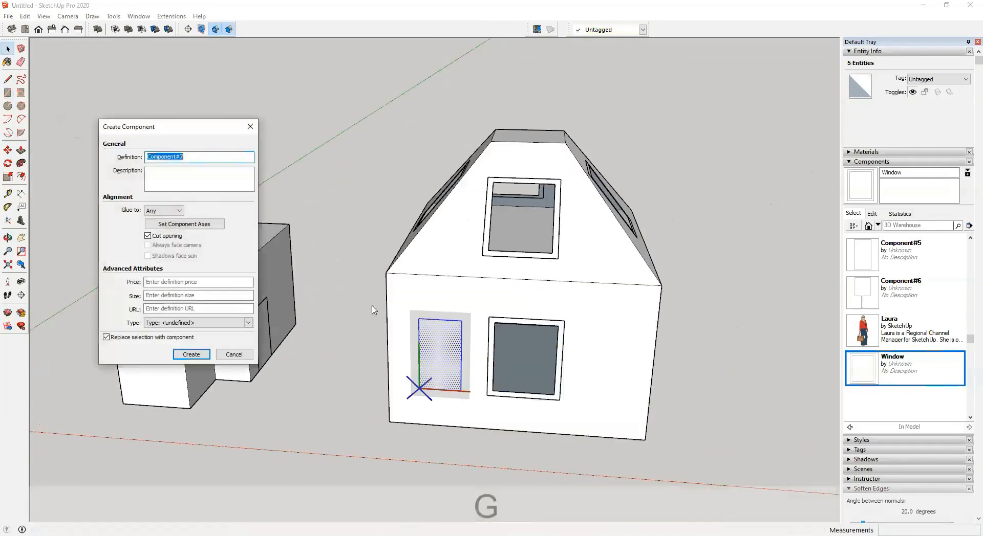
{"action": "left_click", "coordinate": [170, 215]}
{"action": "left_click", "coordinate": [181, 212]}
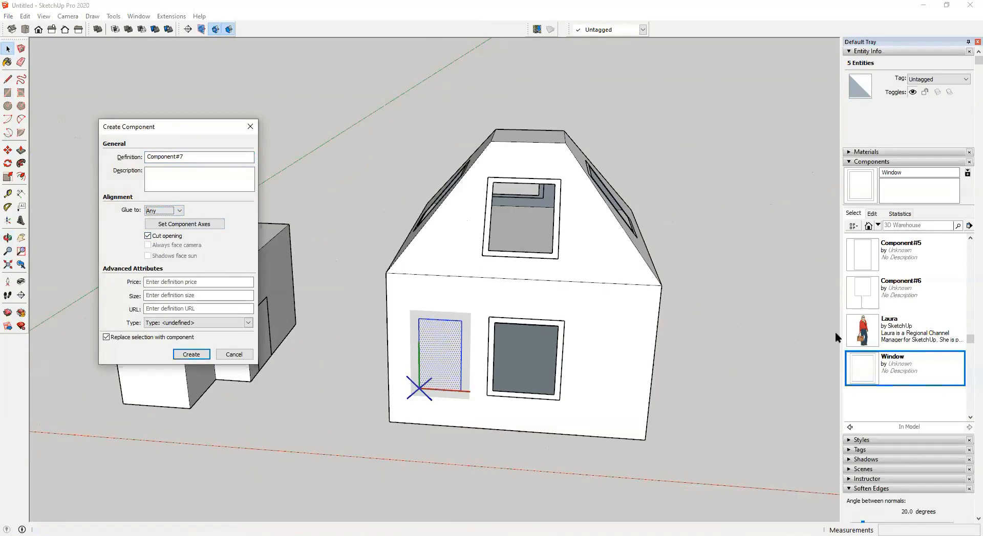
{"action": "left_click", "coordinate": [234, 355]}
Step: Offset the narrow rectangle inward by about 102 mm and delete the inner face to open the wall
{"action": "scroll", "coordinate": [333, 366], "scroll_direction": "down", "scroll_amount": 2}
{"action": "scroll", "coordinate": [422, 354], "scroll_direction": "up", "scroll_amount": 5}
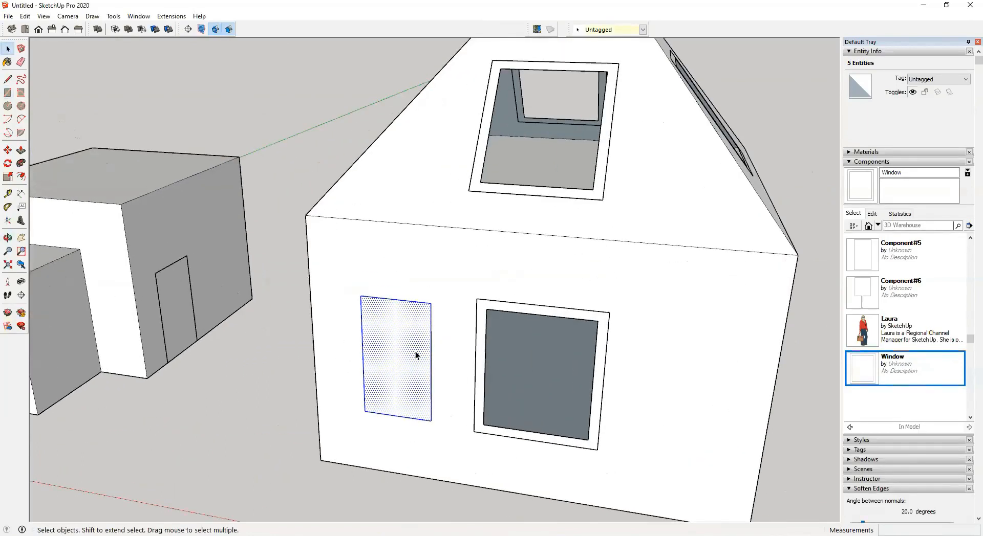
{"action": "key", "text": "f"}
{"action": "left_click", "coordinate": [361, 326]}
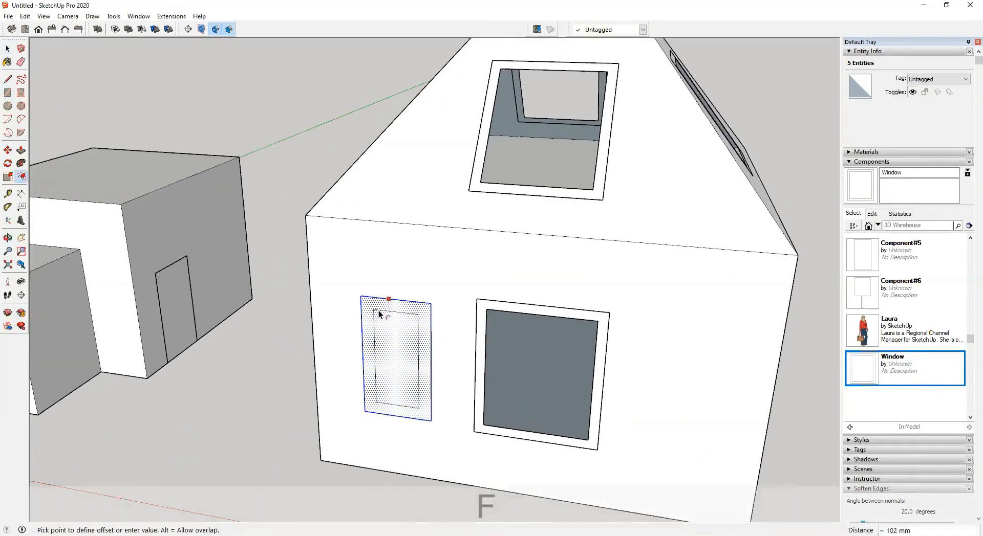
{"action": "left_click", "coordinate": [389, 331]}
{"action": "key", "text": "space"}
{"action": "left_click", "coordinate": [389, 332]}
{"action": "key", "text": "Delete"}
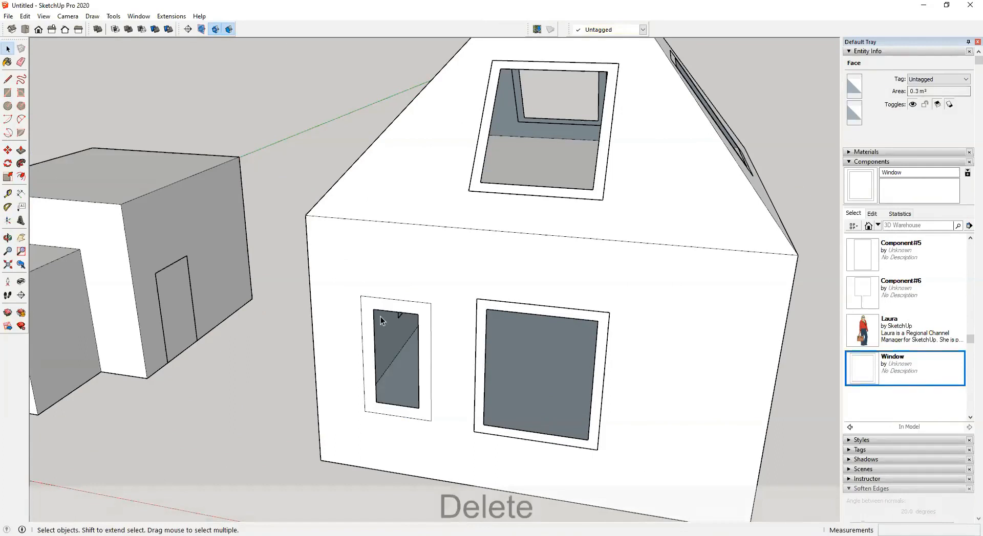
Step: Turn the narrow frame on the front wall into a component named Component#7, with Glue to set to Any and Cut opening off
{"action": "double_click", "coordinate": [371, 308]}
{"action": "right_click", "coordinate": [372, 307]}
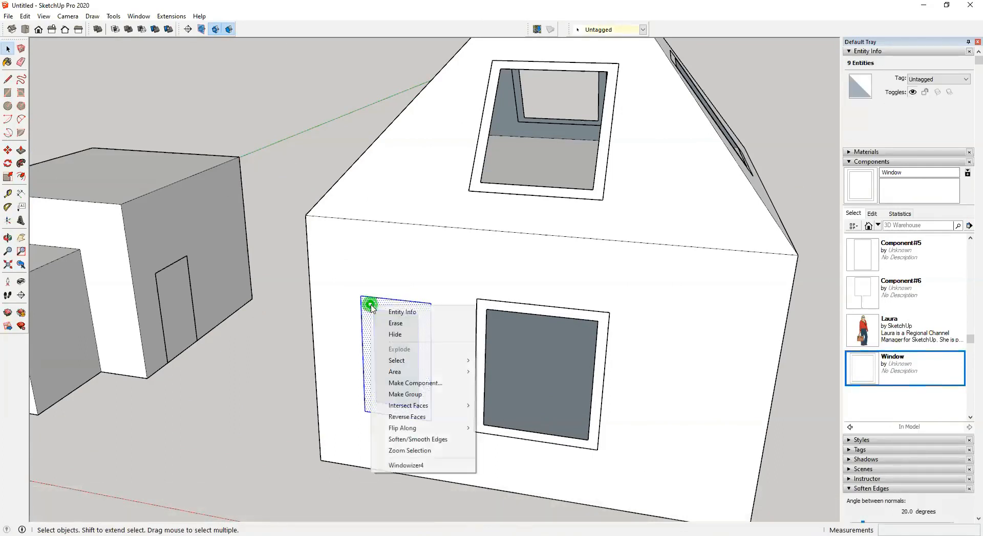
{"action": "left_click", "coordinate": [421, 384]}
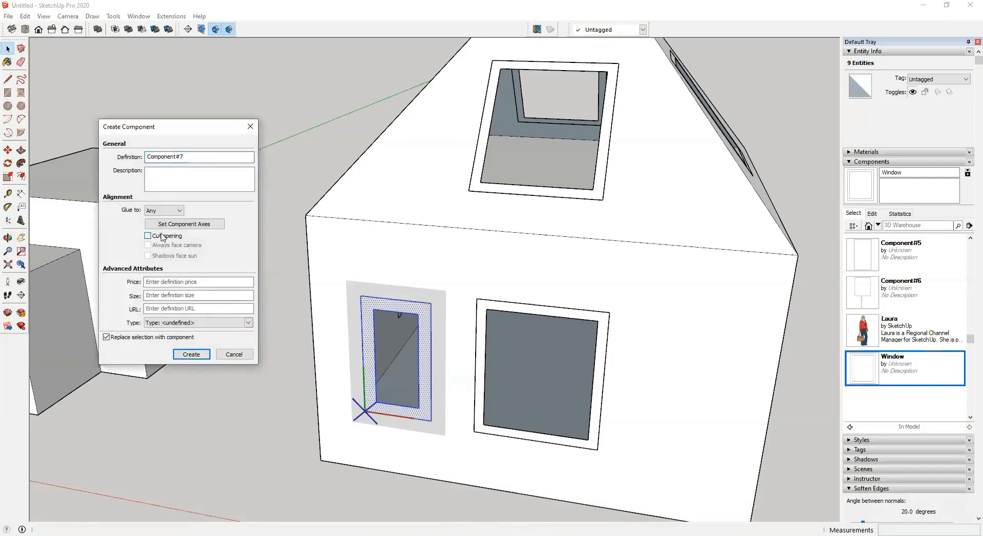
{"action": "left_click", "coordinate": [191, 355]}
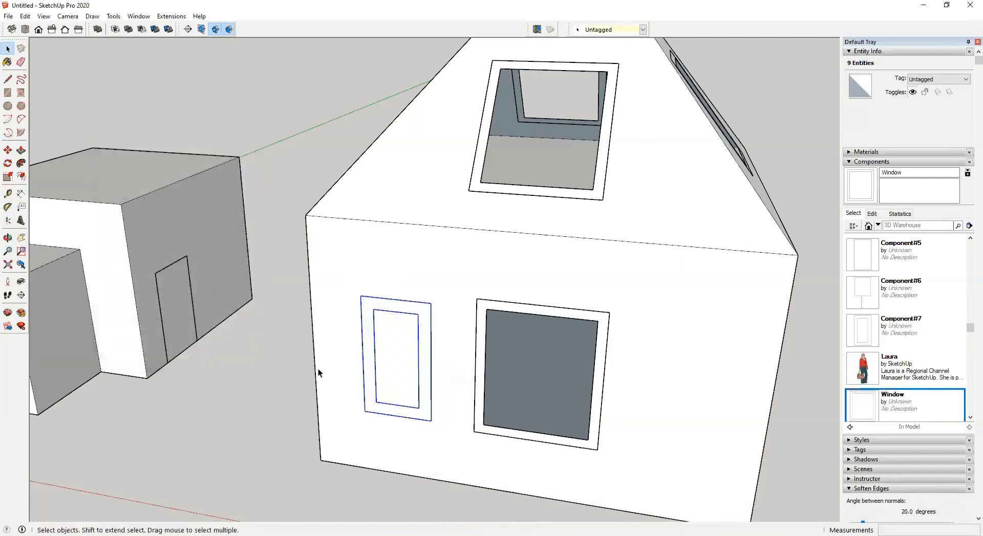
{"action": "left_click", "coordinate": [389, 365]}
{"action": "middle_click_drag", "start_coordinate": [397, 366], "coordinate": [404, 238]}
{"action": "left_click", "coordinate": [432, 335]}
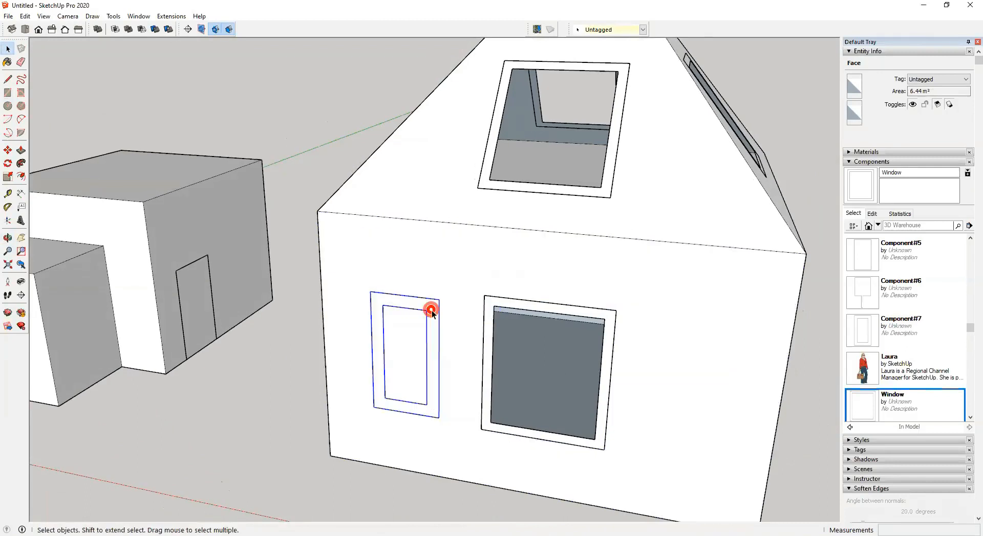
Step: Place a Component#7 instance on the roof slope above the front wall, beside the existing roof window
{"action": "scroll", "coordinate": [917, 394], "scroll_direction": "down", "scroll_amount": 3}
{"action": "scroll", "coordinate": [916, 395], "scroll_direction": "up", "scroll_amount": 3}
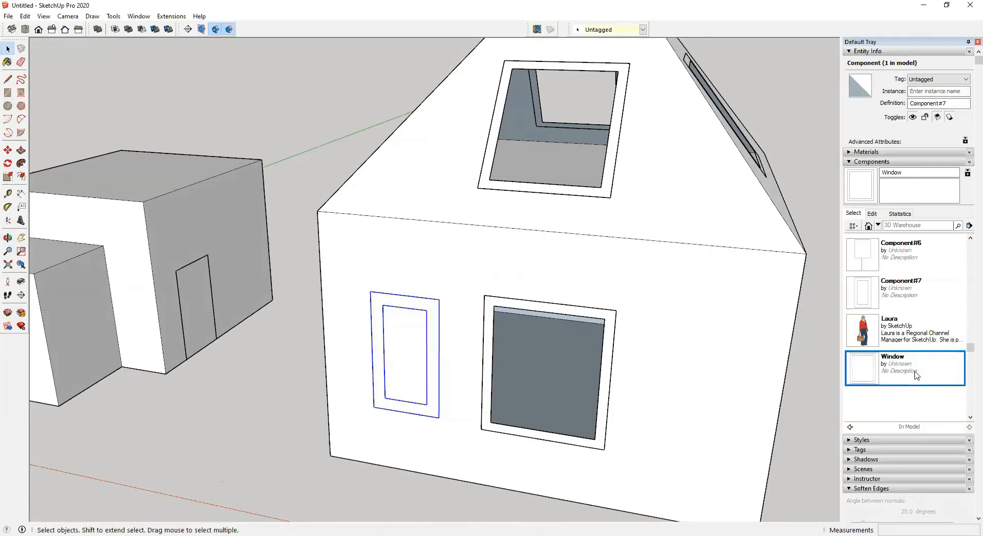
{"action": "left_click", "coordinate": [878, 294]}
{"action": "middle_click_drag", "start_coordinate": [395, 160], "coordinate": [439, 228]}
{"action": "left_click", "coordinate": [548, 245]}
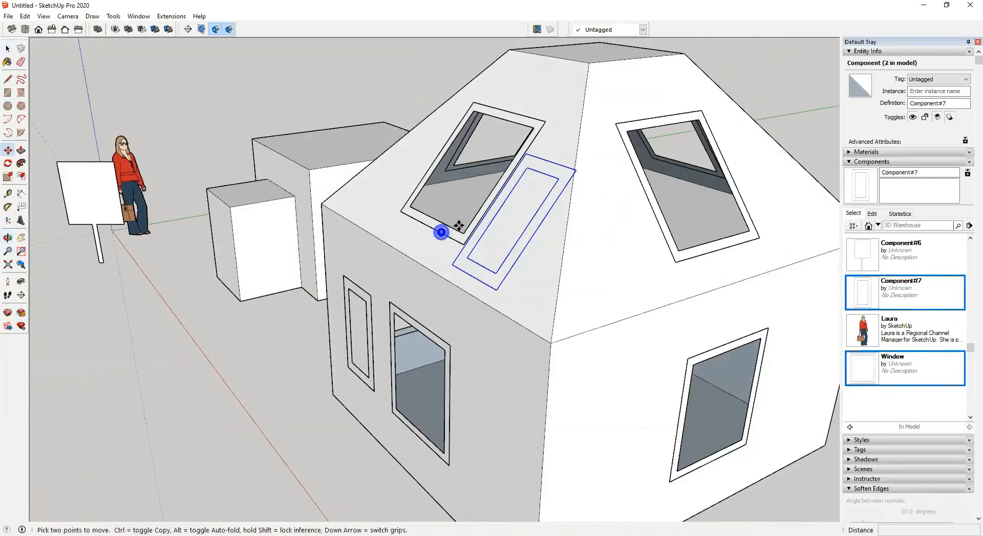
{"action": "left_click", "coordinate": [855, 372]}
{"action": "middle_click_drag", "start_coordinate": [451, 460], "coordinate": [597, 434]}
{"action": "key", "text": "Escape"}
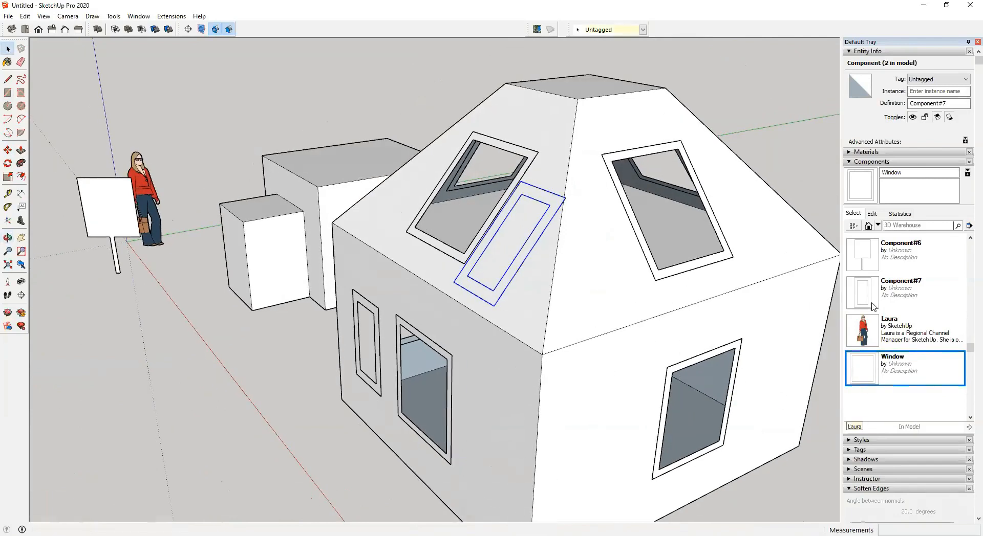
Step: Place another Component#7 instance on the front wall, on the other side of the large window
{"action": "left_click", "coordinate": [873, 306]}
{"action": "middle_click_drag", "start_coordinate": [633, 407], "coordinate": [585, 426]}
{"action": "key", "text": "space"}
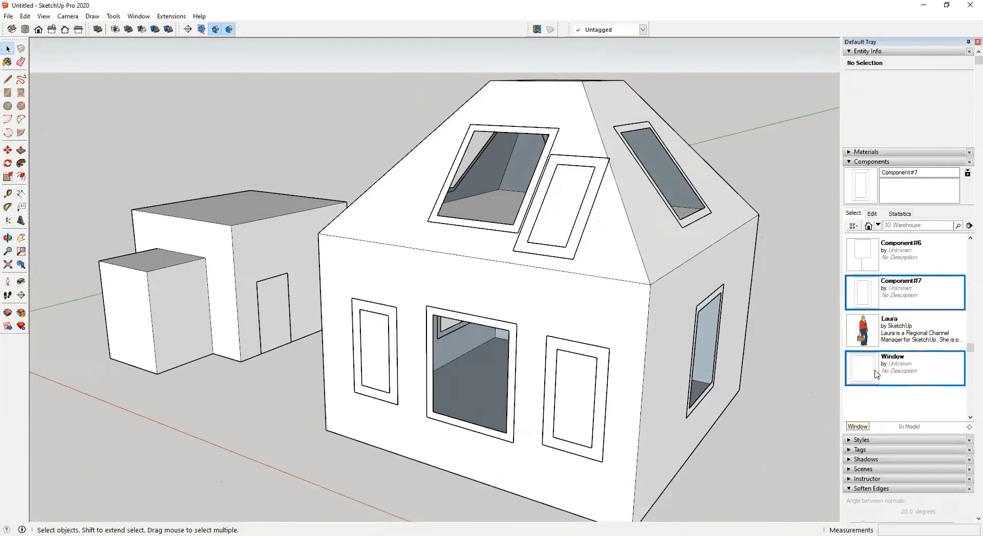
Step: Open the properties of the Window component to view its Glue to and Cut opening settings
{"action": "left_click", "coordinate": [875, 374]}
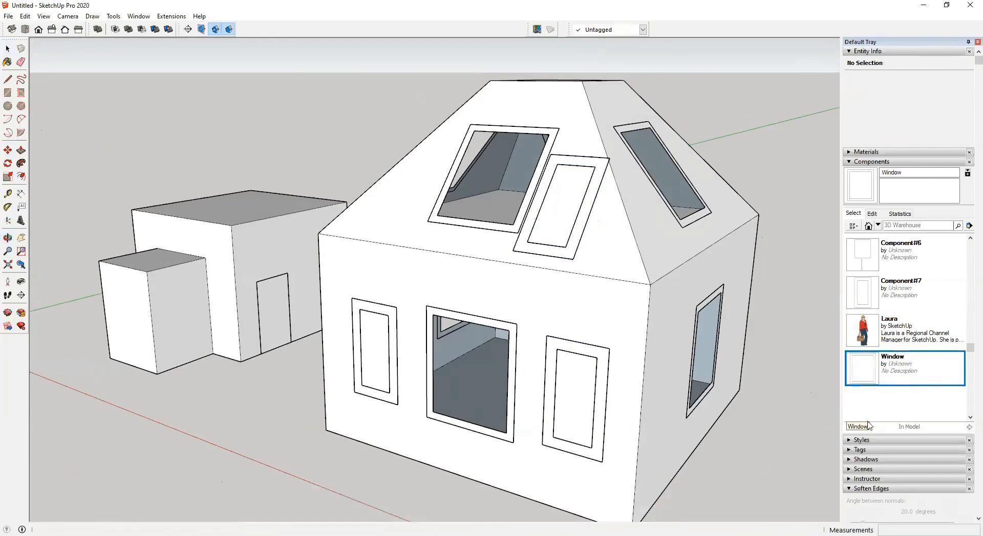
{"action": "right_click", "coordinate": [871, 371]}
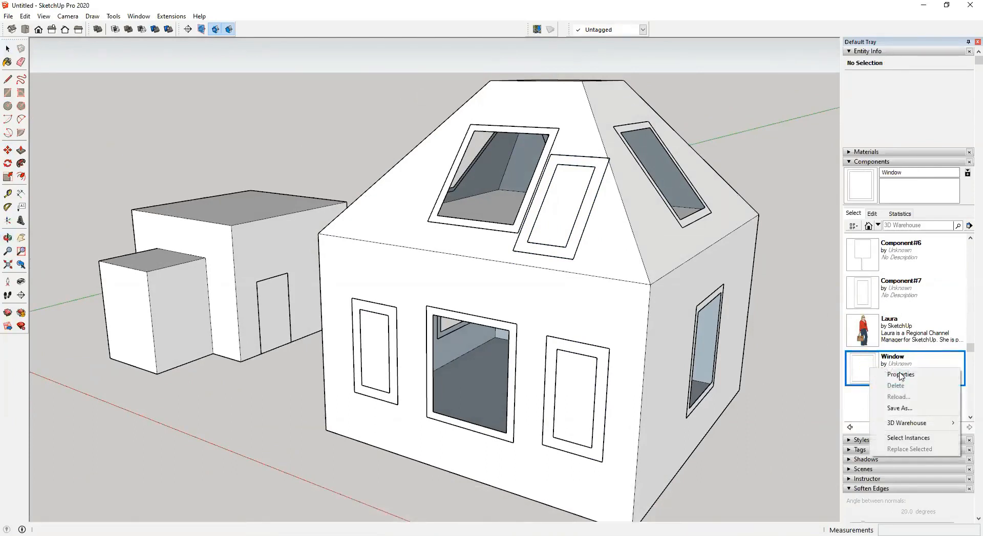
{"action": "left_click", "coordinate": [929, 376]}
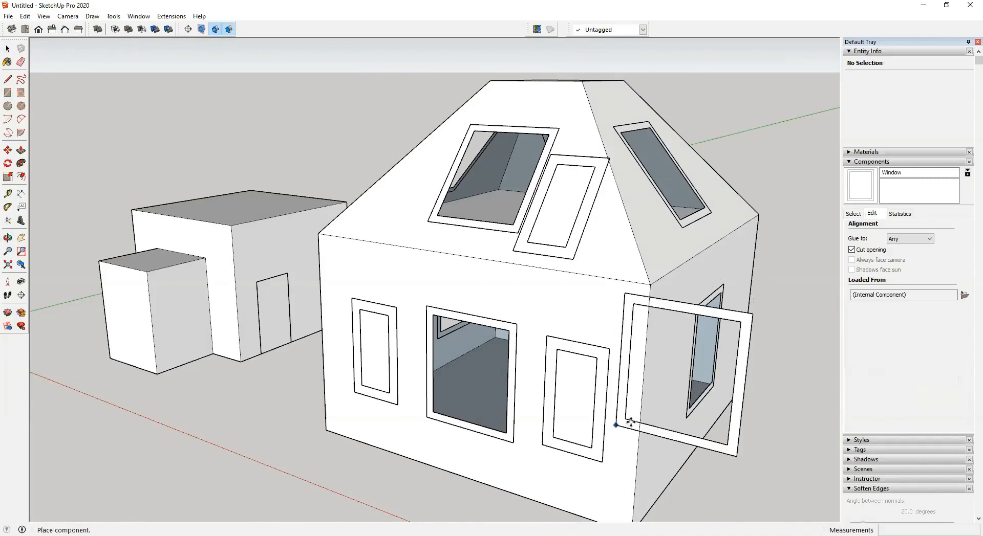
Step: Place a second Window instance on the house wall facing away from the boxes
{"action": "middle_click_drag", "start_coordinate": [625, 421], "coordinate": [318, 406]}
{"action": "scroll", "coordinate": [397, 467], "scroll_direction": "up", "scroll_amount": 3}
{"action": "scroll", "coordinate": [558, 457], "scroll_direction": "down", "scroll_amount": 4}
{"action": "left_click", "coordinate": [555, 472]}
{"action": "middle_click_drag", "start_coordinate": [555, 472], "coordinate": [741, 376]}
{"action": "key", "text": "space"}
Step: Place a Window instance on the large box's bare wall opposite the small box
{"action": "middle_click_drag", "start_coordinate": [412, 281], "coordinate": [174, 323]}
{"action": "left_click", "coordinate": [480, 318]}
{"action": "middle_click_drag", "start_coordinate": [284, 305], "coordinate": [453, 373], "text": "shift"}
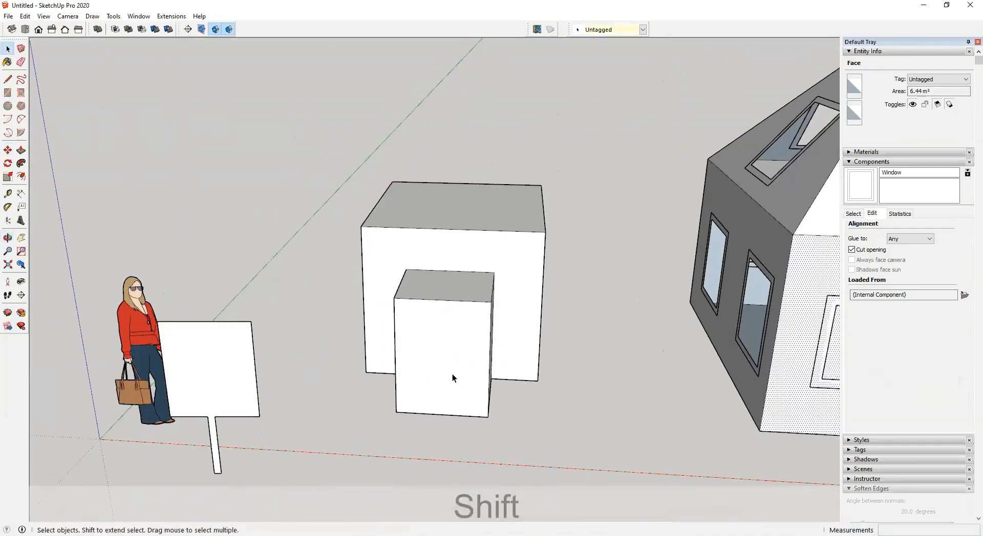
{"action": "left_click", "coordinate": [647, 357]}
{"action": "left_click", "coordinate": [851, 214]}
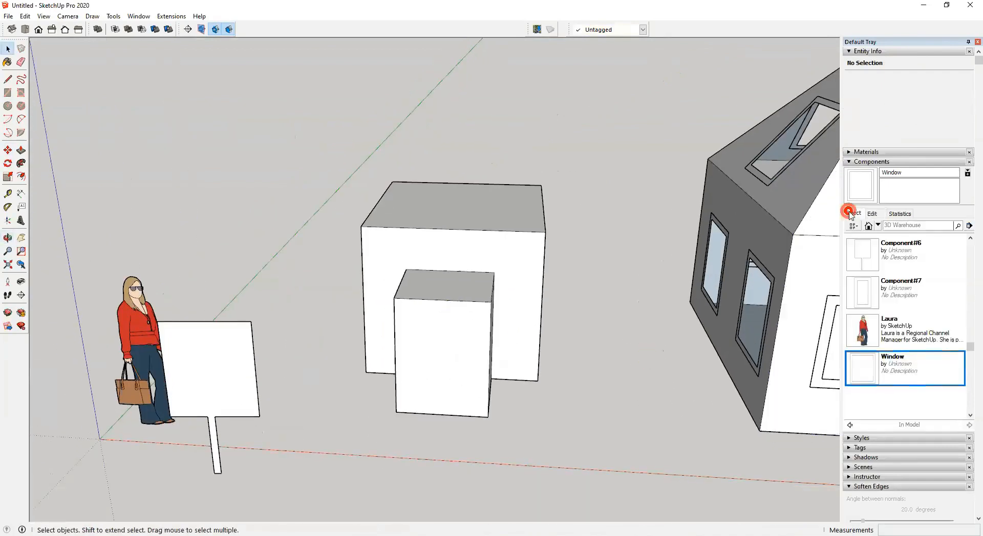
{"action": "left_click", "coordinate": [860, 366]}
{"action": "middle_click_drag", "start_coordinate": [435, 362], "coordinate": [302, 291]}
{"action": "scroll", "coordinate": [302, 290], "scroll_direction": "up", "scroll_amount": 1}
{"action": "left_click", "coordinate": [313, 425]}
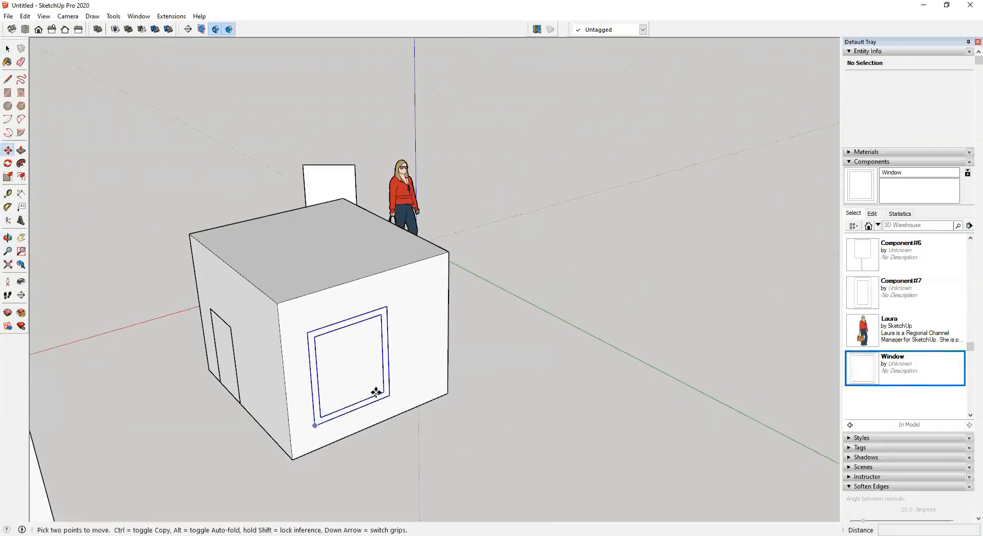
{"action": "key", "text": "space"}
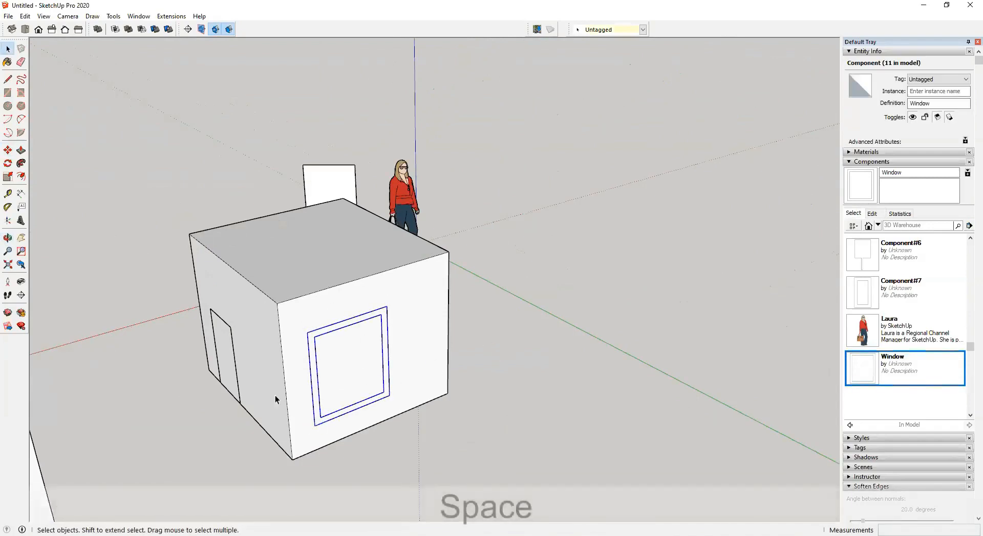
Step: Select the box component and the Window on its wall in turn to compare the two objects
{"action": "middle_click_drag", "start_coordinate": [370, 377], "coordinate": [318, 312]}
{"action": "left_click", "coordinate": [315, 357]}
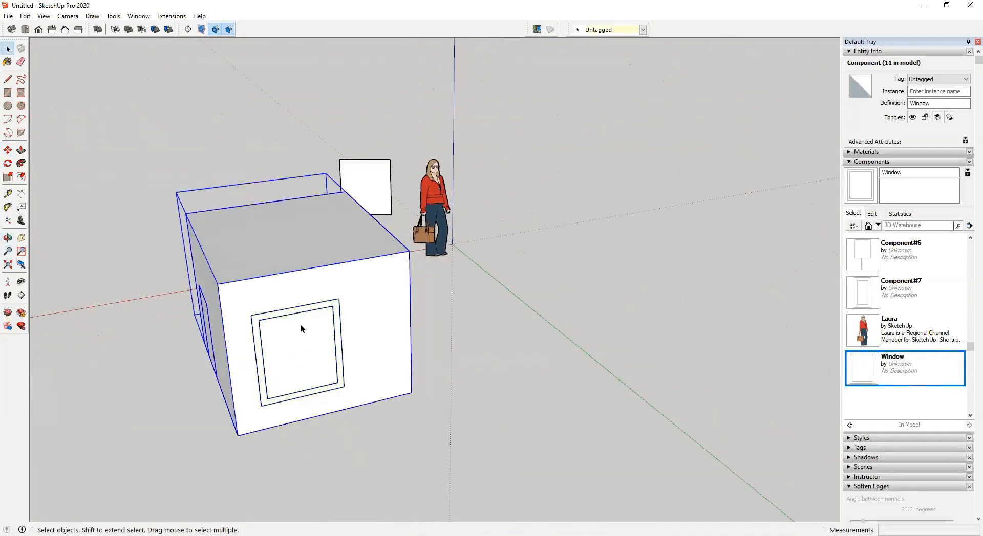
{"action": "left_click", "coordinate": [337, 307]}
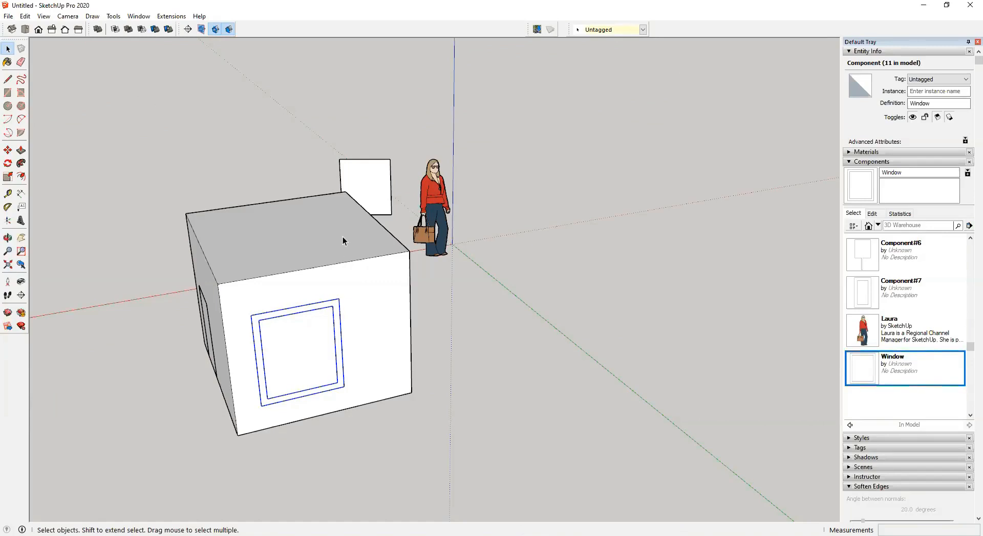
Step: Draw a vertical line about 2184 mm long down the house's back wall beside its window, and select it
{"action": "scroll", "coordinate": [345, 332], "scroll_direction": "down", "scroll_amount": 5}
{"action": "middle_click_drag", "start_coordinate": [313, 414], "coordinate": [263, 434]}
{"action": "middle_click_drag", "start_coordinate": [348, 354], "coordinate": [597, 357], "text": "shift"}
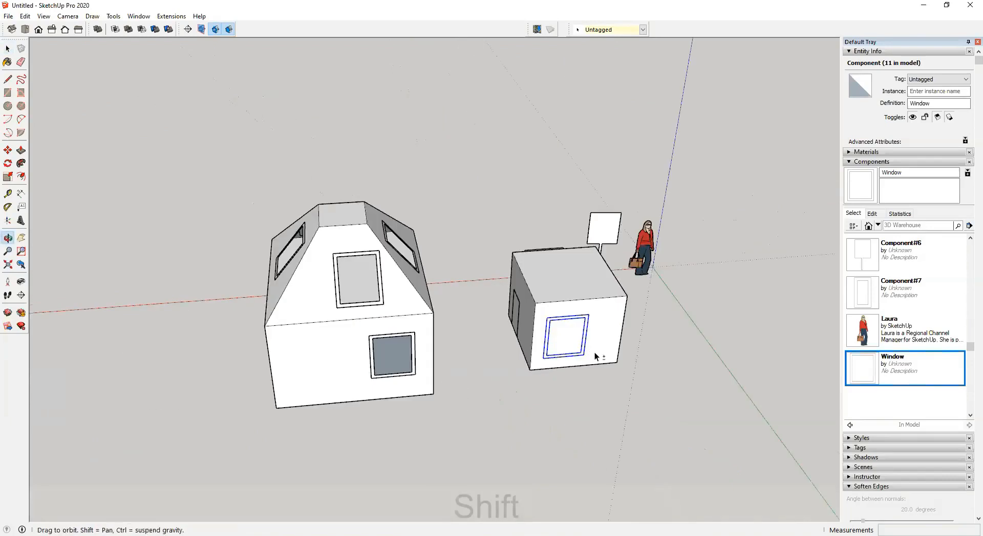
{"action": "scroll", "coordinate": [321, 347], "scroll_direction": "up", "scroll_amount": 4}
{"action": "middle_click_drag", "start_coordinate": [337, 307], "coordinate": [396, 287]}
{"action": "key", "text": "r"}
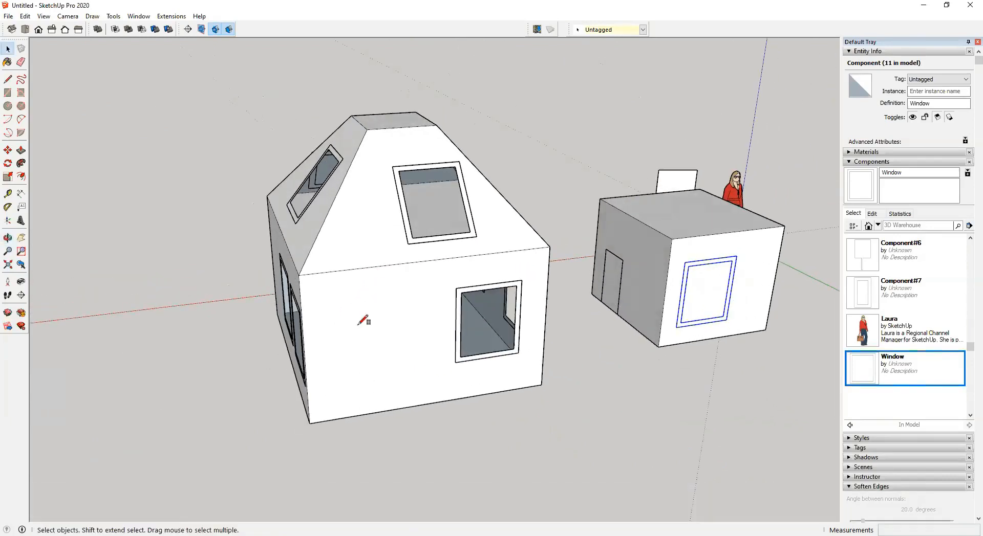
{"action": "key", "text": "l"}
{"action": "left_click", "coordinate": [363, 267]}
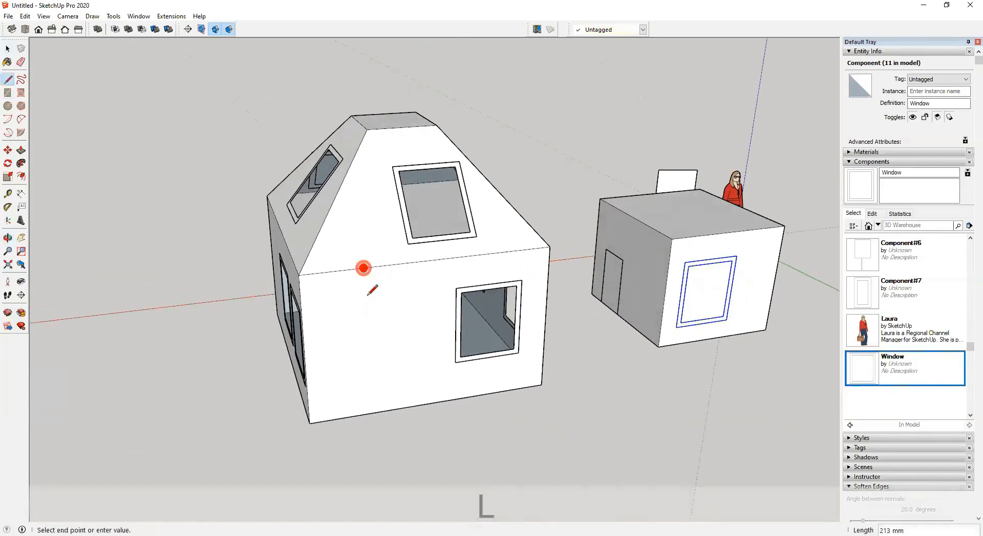
{"action": "left_click", "coordinate": [369, 413]}
{"action": "key", "text": "space"}
{"action": "left_click", "coordinate": [367, 344]}
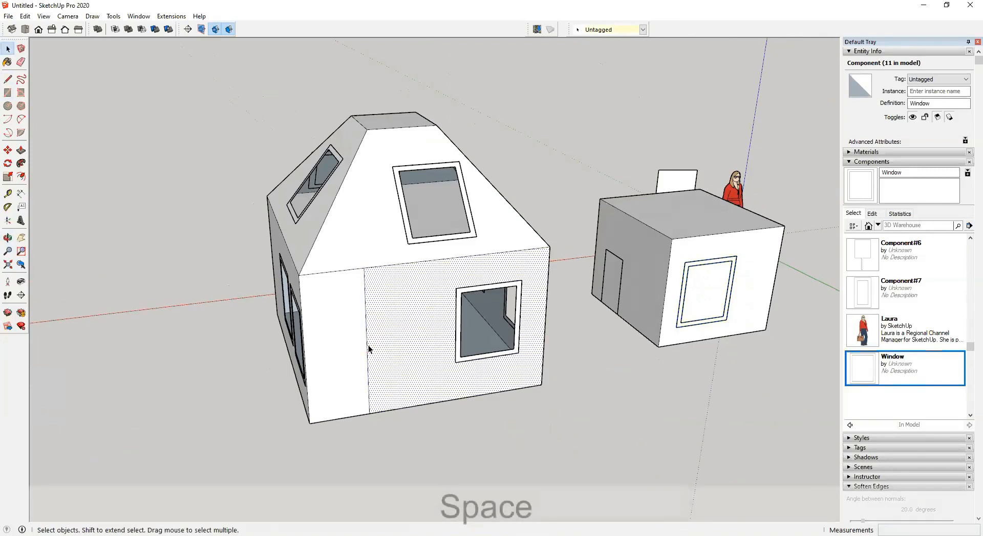
{"action": "left_click", "coordinate": [364, 300]}
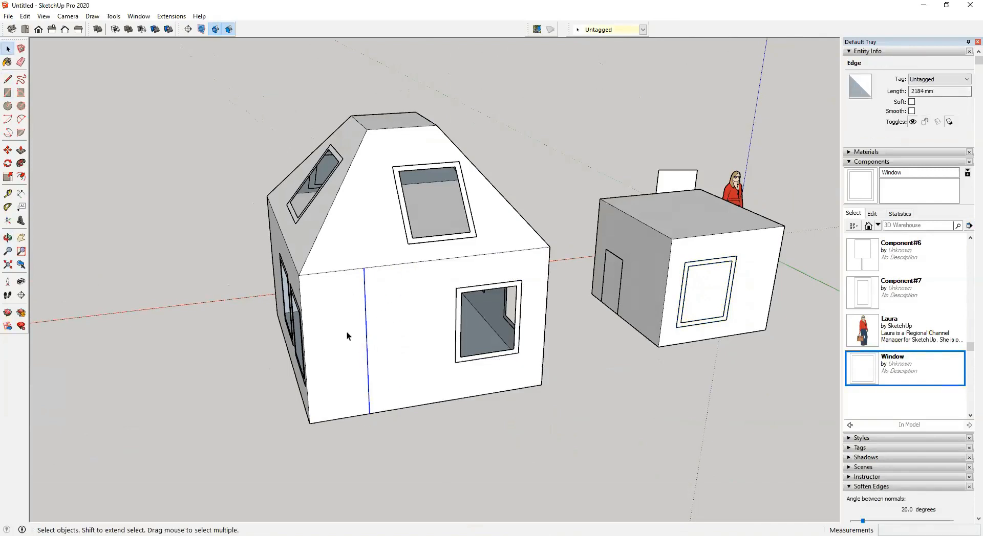
Step: Try moving the wall's dividing line locked to the red axis and the blue axis, and erase the line
{"action": "key", "text": "m"}
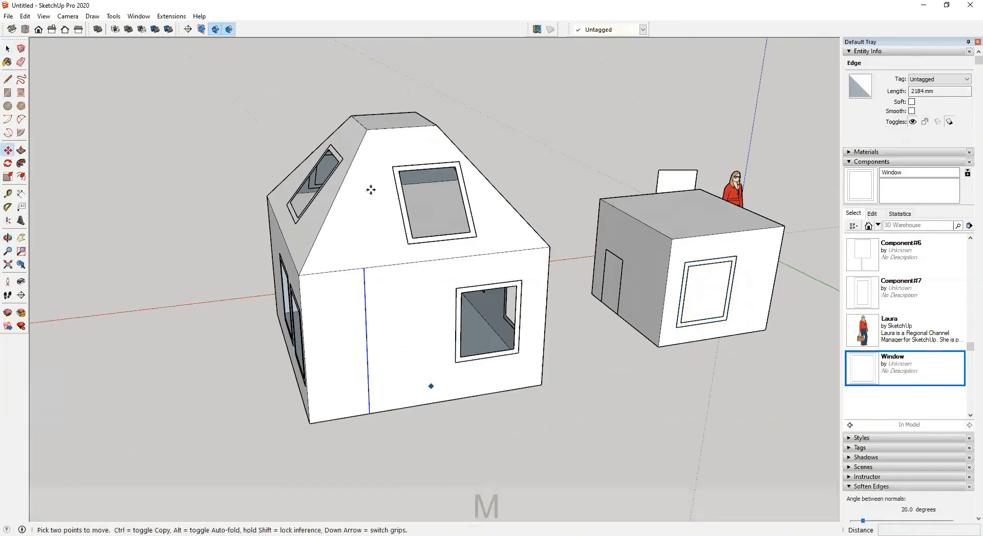
{"action": "left_click", "coordinate": [442, 441]}
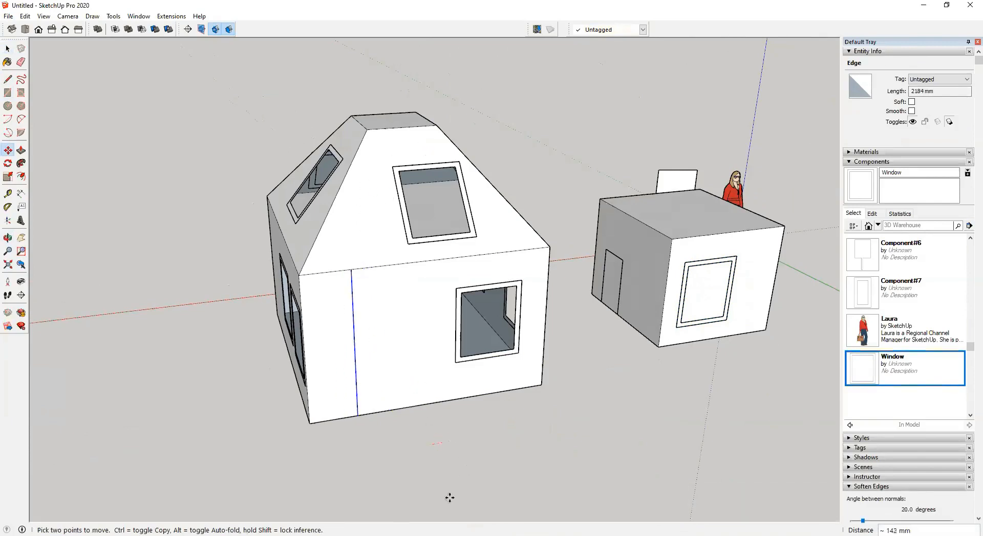
{"action": "key", "text": "Right"}
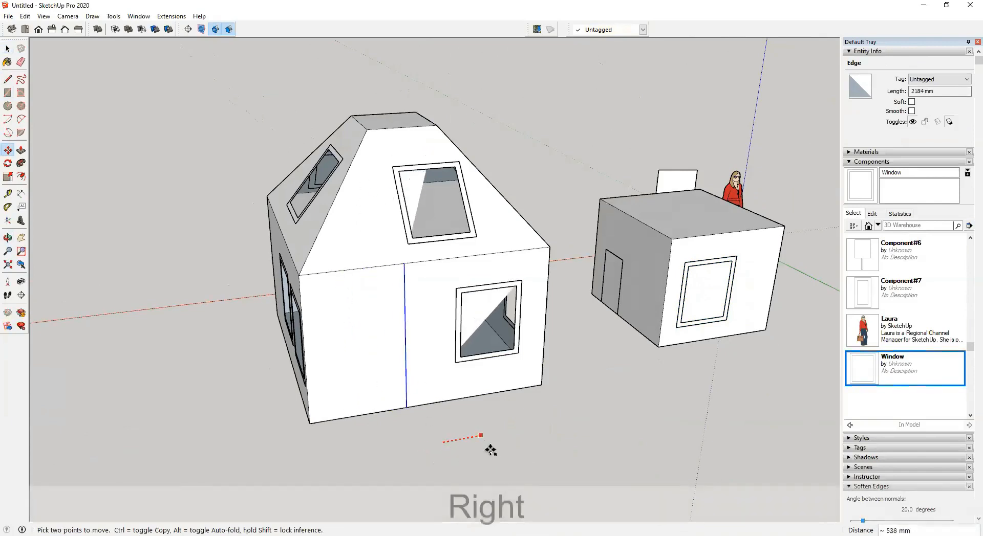
{"action": "key", "text": "Up"}
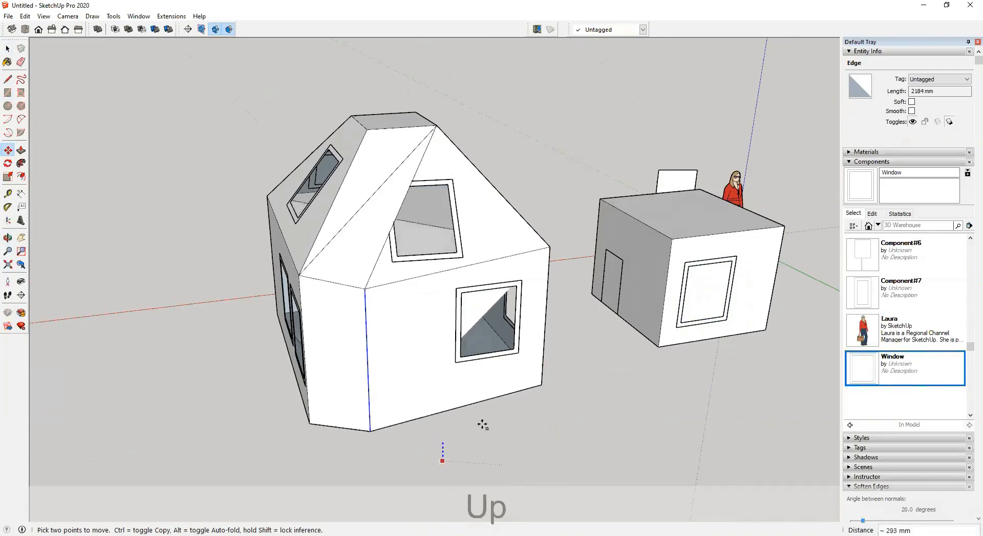
{"action": "key", "text": "Escape"}
{"action": "key", "text": "space"}
{"action": "key", "text": "e"}
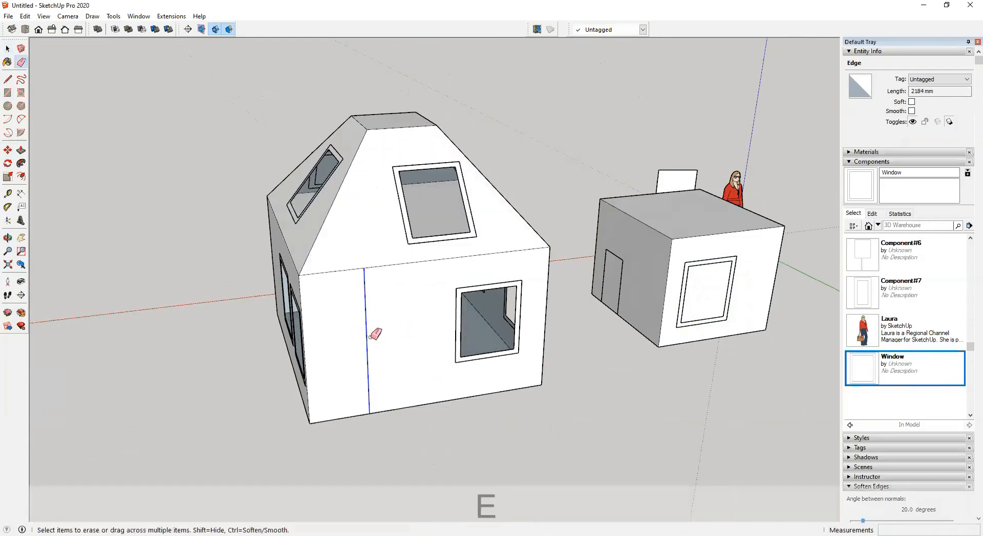
{"action": "left_click_drag", "start_coordinate": [371, 337], "coordinate": [343, 340]}
Step: Select the box component that carries the Window on its wall
{"action": "scroll", "coordinate": [347, 340], "scroll_direction": "down", "scroll_amount": 3}
{"action": "middle_click_drag", "start_coordinate": [444, 342], "coordinate": [305, 393], "text": "shift"}
{"action": "scroll", "coordinate": [527, 298], "scroll_direction": "up", "scroll_amount": 3}
{"action": "key", "text": "space"}
{"action": "left_click", "coordinate": [467, 312]}
{"action": "middle_click_drag", "start_coordinate": [413, 346], "coordinate": [483, 383]}
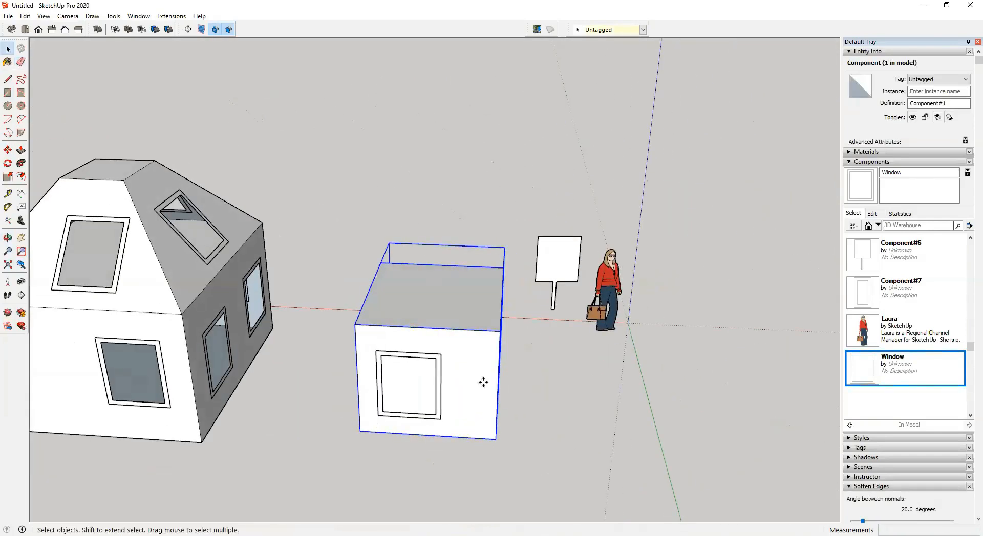
{"action": "key", "text": "m"}
{"action": "left_click", "coordinate": [520, 392]}
{"action": "key", "text": "space"}
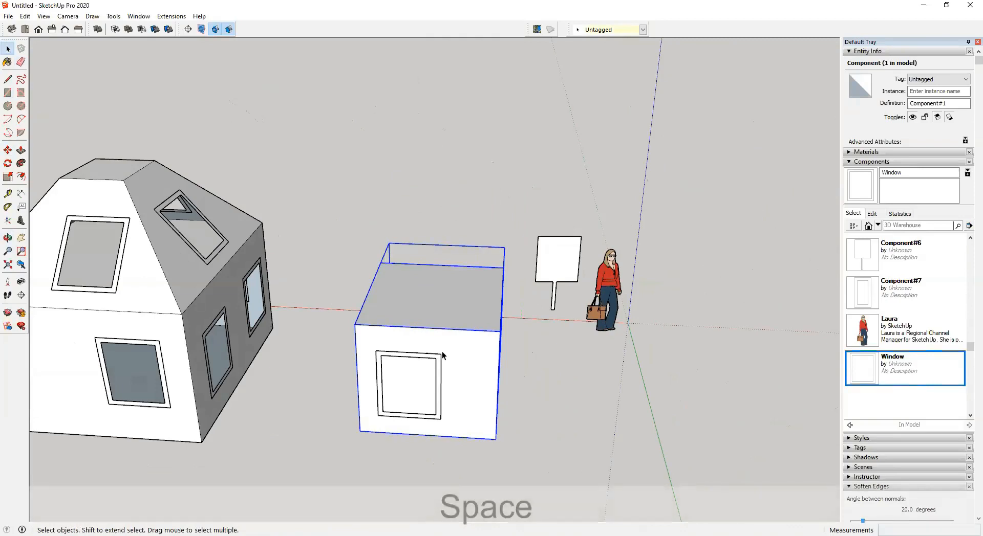
Step: Copy the box component a short distance toward the standing figure, partly overlapping the original
{"action": "middle_click_drag", "start_coordinate": [479, 376], "coordinate": [311, 418]}
{"action": "key", "text": "m"}
{"action": "key", "text": "ctrl"}
{"action": "left_click", "coordinate": [274, 397]}
{"action": "left_click", "coordinate": [352, 416]}
{"action": "key", "text": "space"}
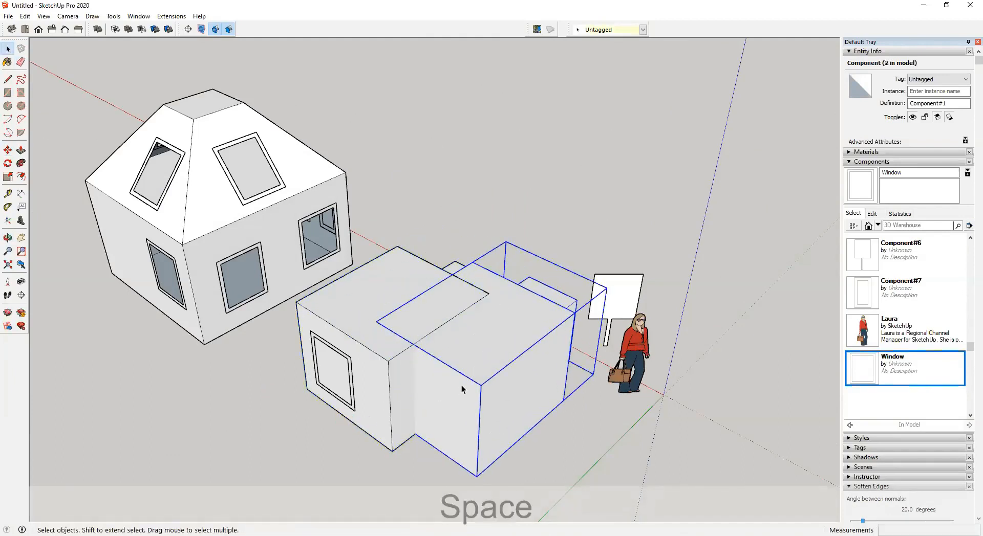
Step: Open the copied box component for editing, examine its geometry from several sides, and close it
{"action": "middle_click_drag", "start_coordinate": [484, 419], "coordinate": [408, 266]}
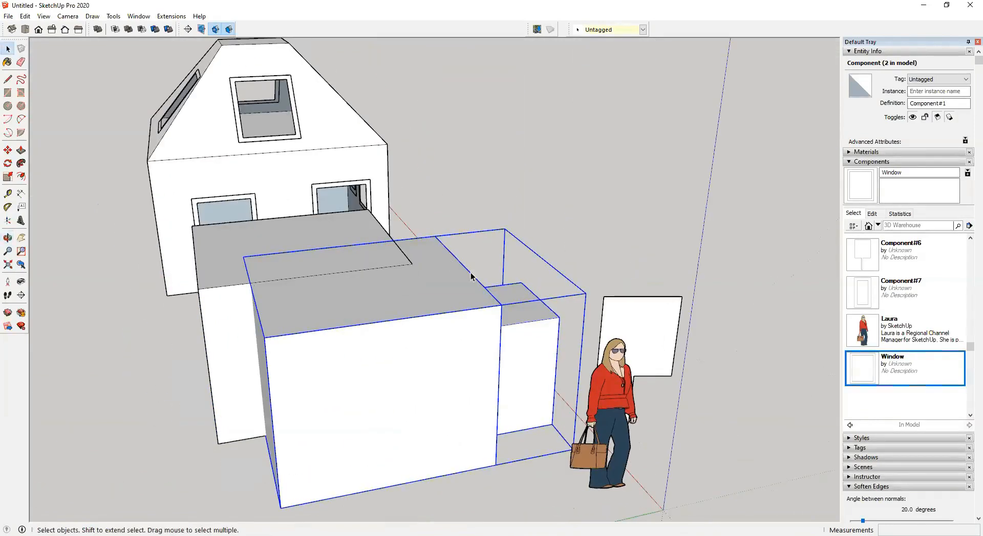
{"action": "key", "text": "s"}
{"action": "key", "text": "space"}
{"action": "middle_click_drag", "start_coordinate": [419, 301], "coordinate": [368, 150]}
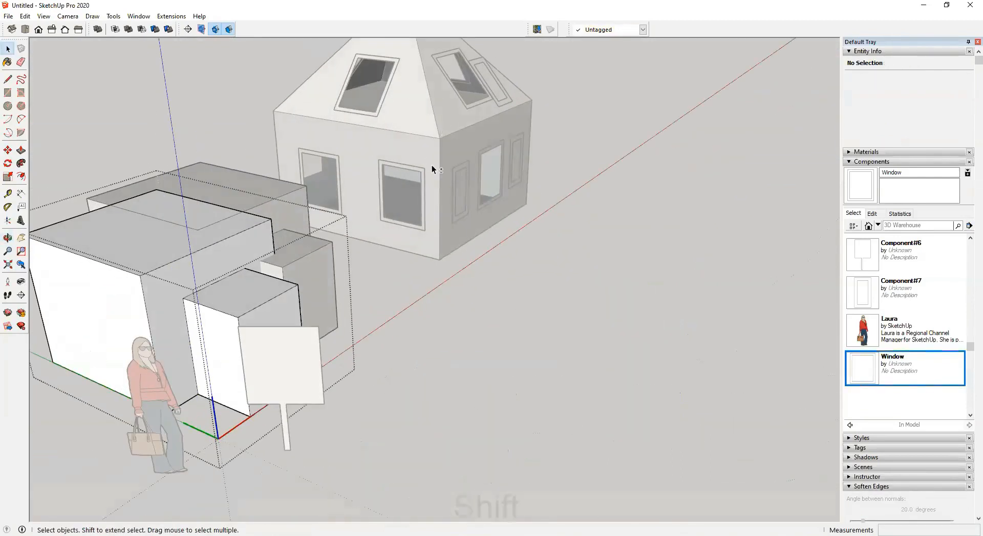
{"action": "middle_click_drag", "start_coordinate": [432, 169], "coordinate": [323, 266], "text": "shift"}
{"action": "middle_click_drag", "start_coordinate": [403, 260], "coordinate": [252, 304]}
{"action": "scroll", "coordinate": [162, 251], "scroll_direction": "up", "scroll_amount": 4}
{"action": "middle_click_drag", "start_coordinate": [127, 288], "coordinate": [331, 269], "text": "shift"}
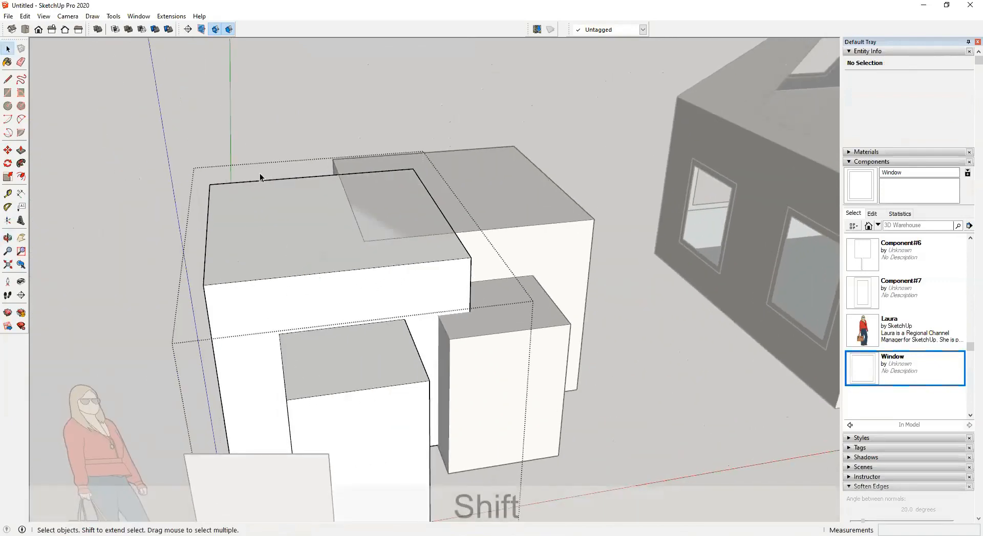
{"action": "scroll", "coordinate": [352, 315], "scroll_direction": "down", "scroll_amount": 4}
{"action": "middle_click_drag", "start_coordinate": [352, 314], "coordinate": [225, 333]}
{"action": "left_click", "coordinate": [522, 167]}
Step: Try to move the original box component away from its copy
{"action": "left_click", "coordinate": [453, 248]}
{"action": "middle_click_drag", "start_coordinate": [453, 248], "coordinate": [377, 275]}
{"action": "key", "text": "m"}
{"action": "left_click", "coordinate": [440, 250]}
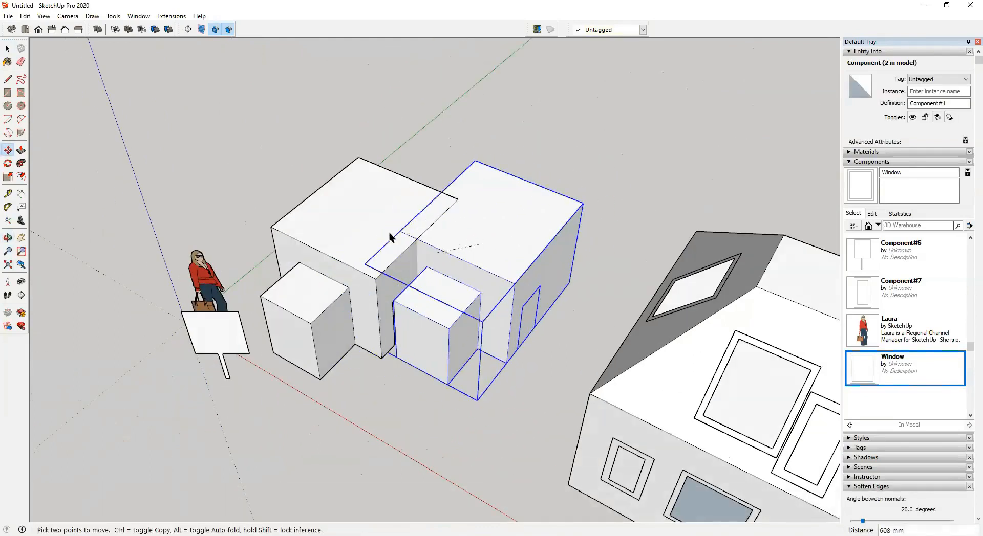
{"action": "left_click", "coordinate": [394, 276]}
{"action": "key", "text": "space"}
Step: Try to move the copied box component away from the original box
{"action": "left_click", "coordinate": [367, 176]}
{"action": "key", "text": "m"}
{"action": "left_click", "coordinate": [354, 187]}
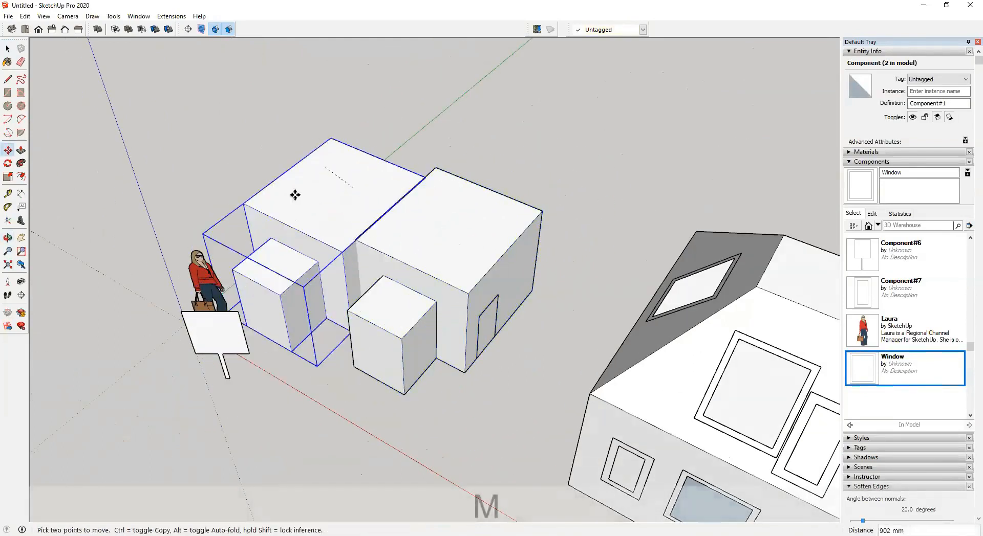
{"action": "key", "text": "space"}
{"action": "left_click", "coordinate": [594, 198]}
Step: Delete the Window component from the wall of the original box
{"action": "middle_click_drag", "start_coordinate": [594, 198], "coordinate": [48, 184]}
{"action": "middle_click_drag", "start_coordinate": [452, 346], "coordinate": [279, 314], "text": "shift"}
{"action": "middle_click_drag", "start_coordinate": [401, 323], "coordinate": [169, 314]}
{"action": "middle_click_drag", "start_coordinate": [421, 302], "coordinate": [469, 305]}
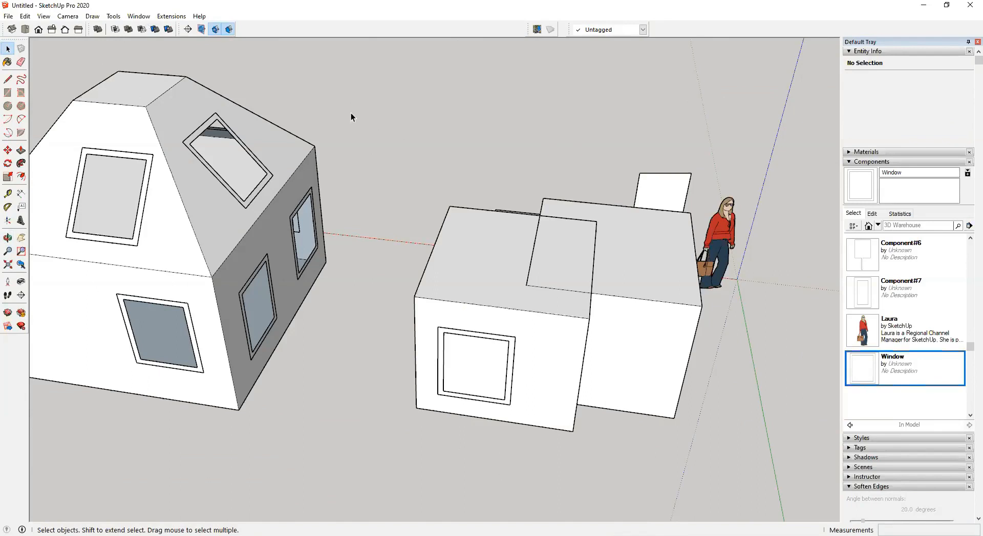
{"action": "scroll", "coordinate": [434, 261], "scroll_direction": "down", "scroll_amount": 3}
{"action": "middle_click_drag", "start_coordinate": [434, 261], "coordinate": [430, 300]}
{"action": "middle_click_drag", "start_coordinate": [550, 289], "coordinate": [465, 313], "text": "shift"}
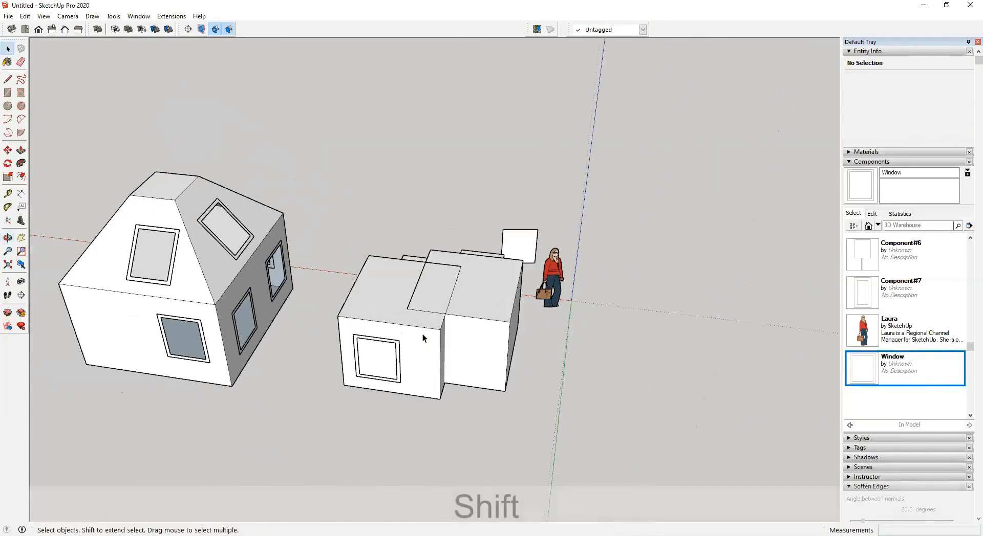
{"action": "left_click", "coordinate": [376, 344]}
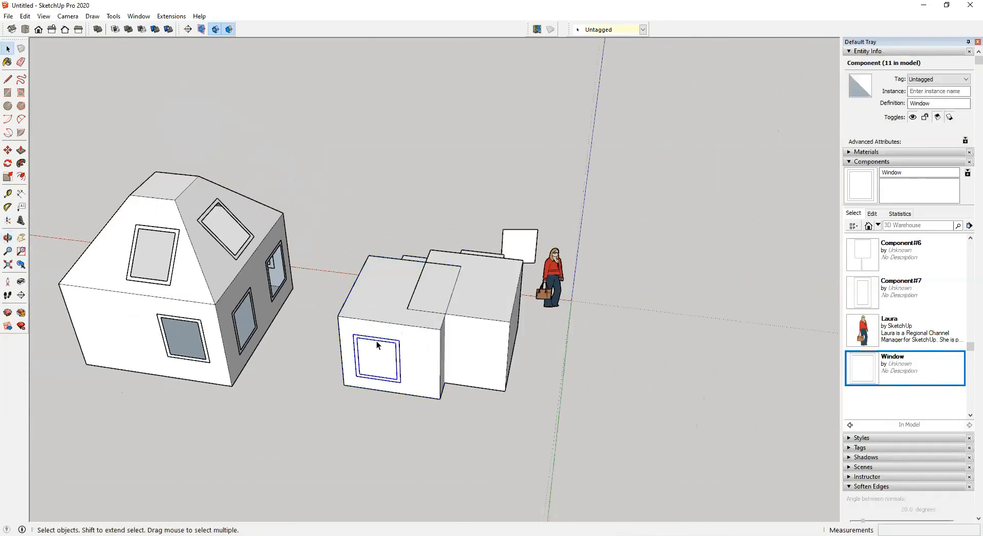
{"action": "key", "text": "Delete"}
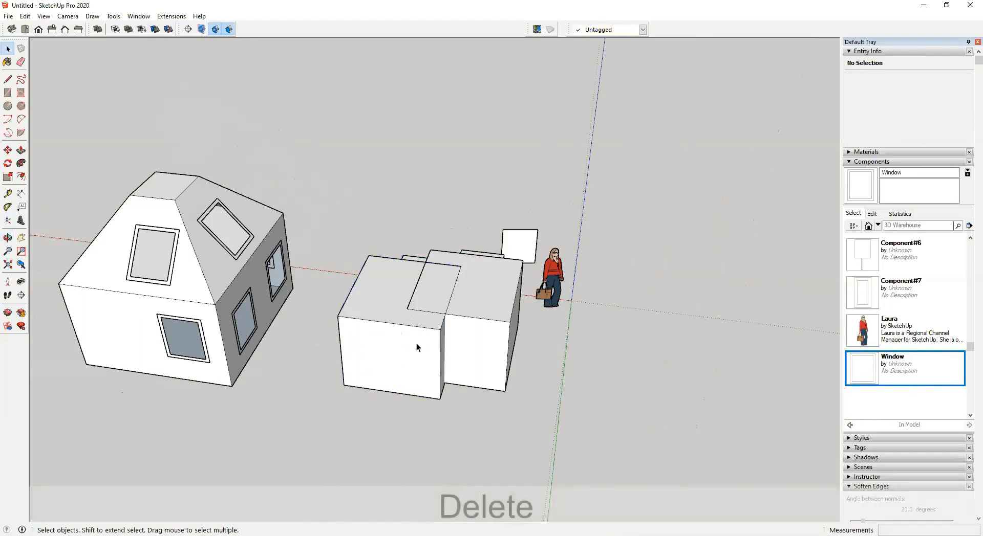
Step: Place a Window component on the original box's wall while editing inside the box component, and close the component
{"action": "double_click", "coordinate": [370, 343]}
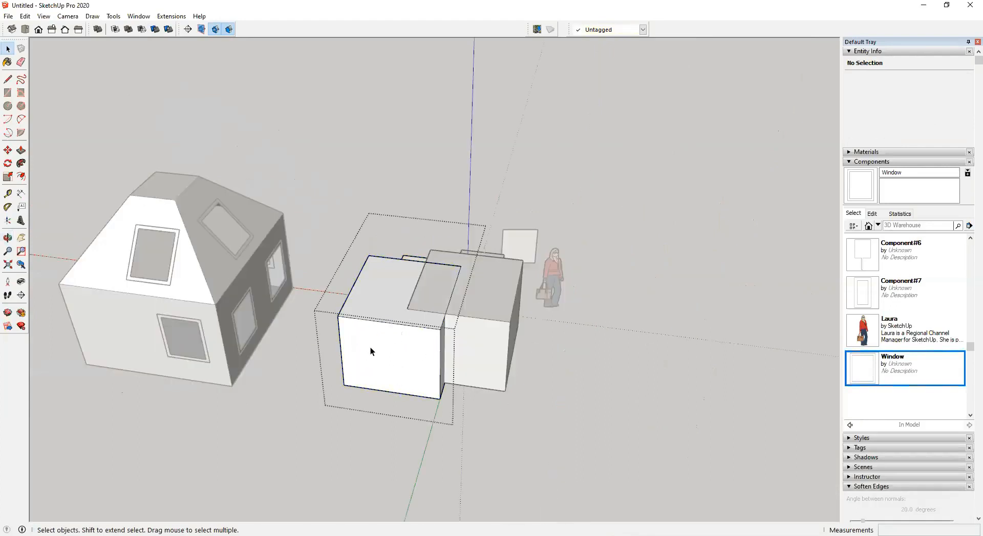
{"action": "left_click", "coordinate": [887, 370]}
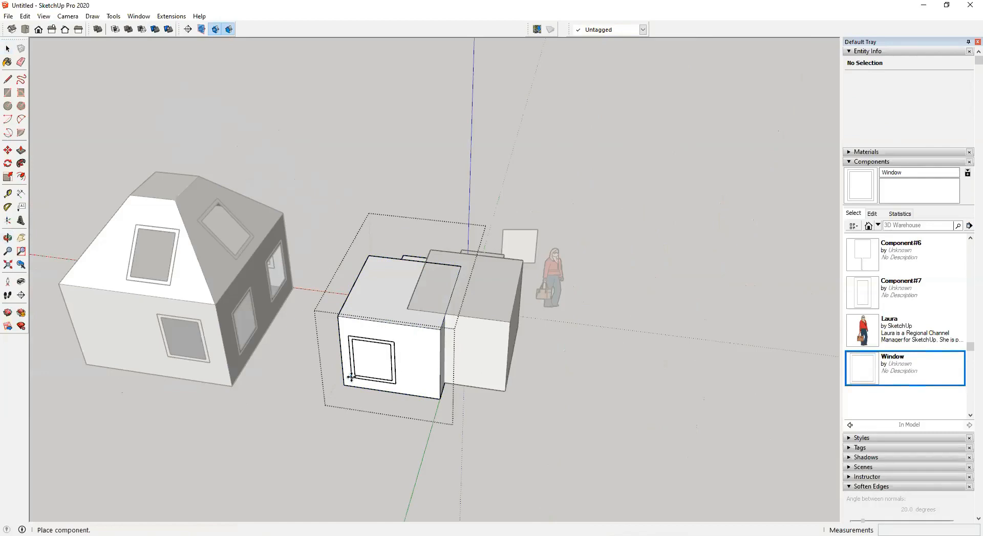
{"action": "left_click", "coordinate": [353, 373]}
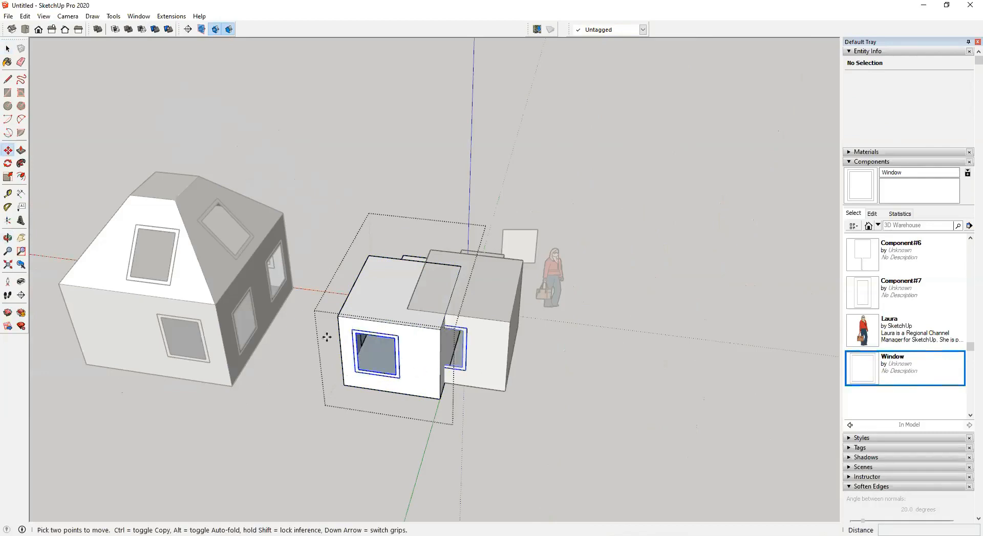
{"action": "key", "text": "space"}
{"action": "left_click", "coordinate": [625, 389]}
{"action": "middle_click_drag", "start_coordinate": [629, 387], "coordinate": [520, 384]}
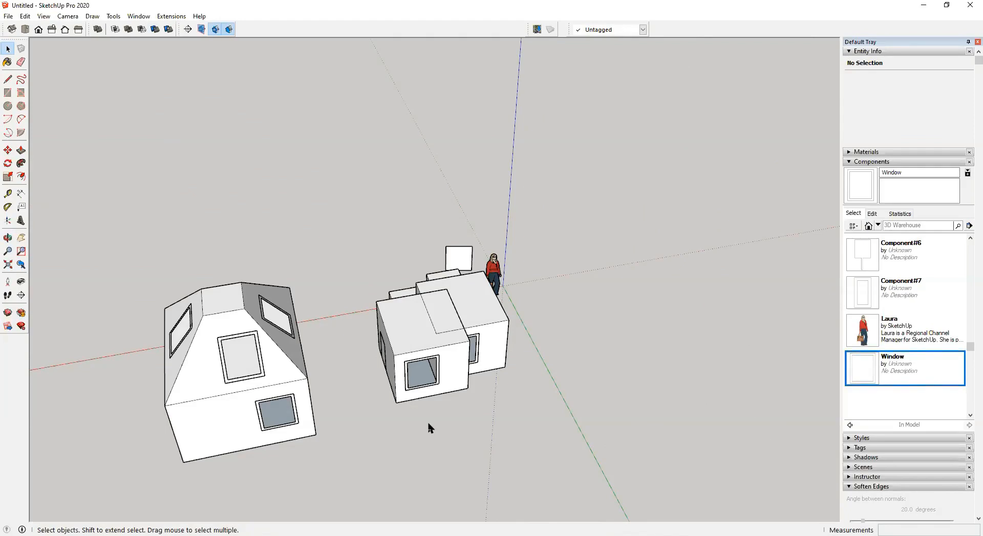
Step: Try to create a component from the whole house with its windows
{"action": "left_click", "coordinate": [216, 396]}
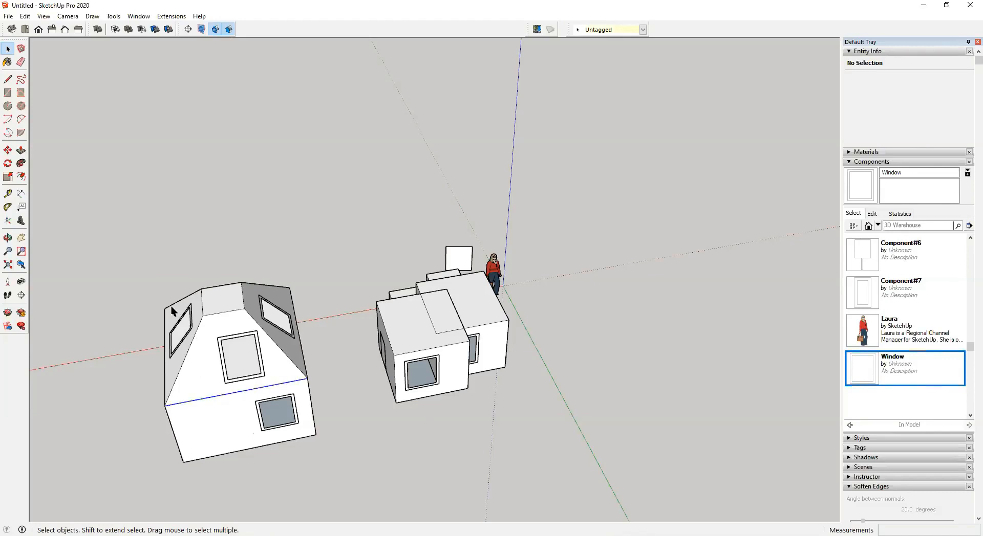
{"action": "left_click_drag", "start_coordinate": [117, 227], "coordinate": [336, 508]}
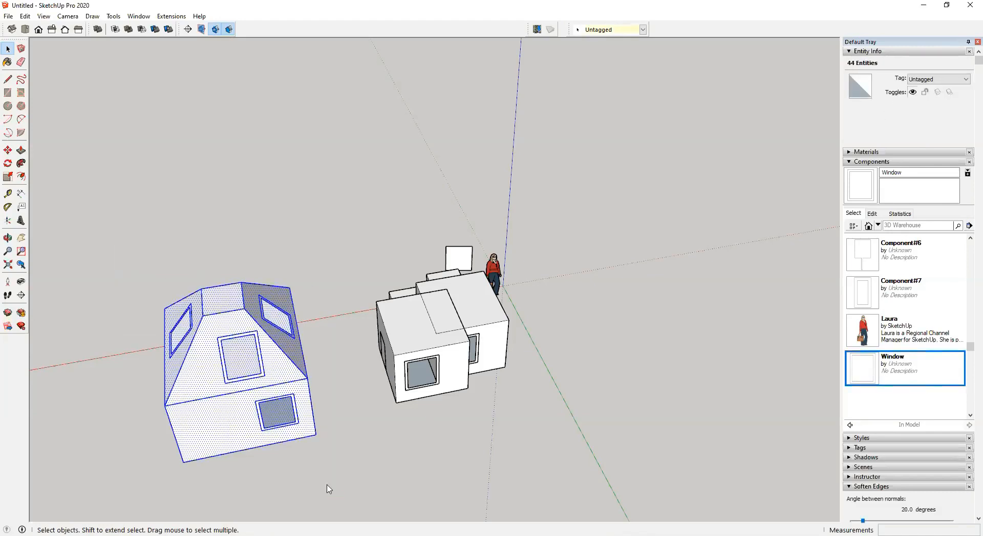
{"action": "key", "text": "g"}
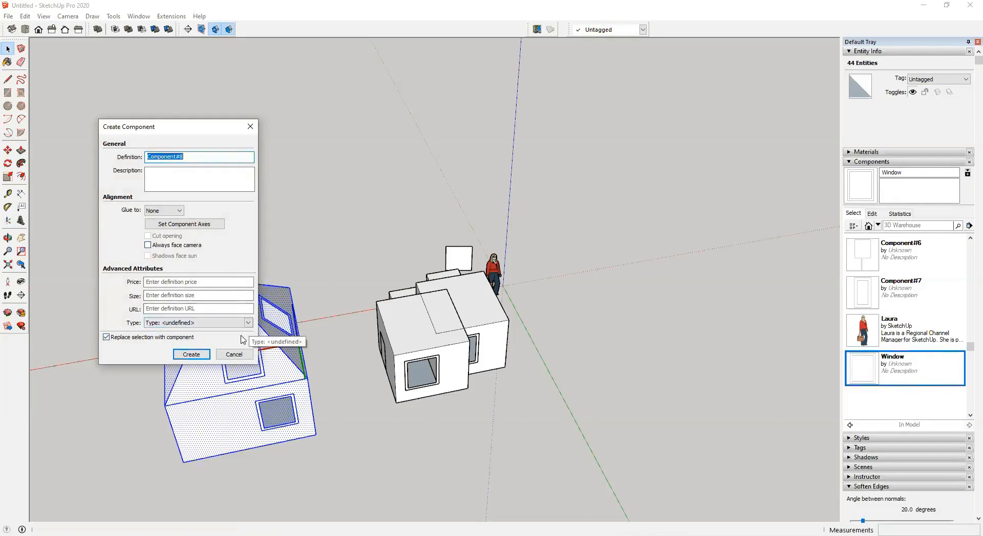
{"action": "left_click", "coordinate": [237, 355]}
Step: Draw an upright rectangle on the house's lower wall beside the existing window
{"action": "scroll", "coordinate": [256, 368], "scroll_direction": "down", "scroll_amount": 3}
{"action": "middle_click_drag", "start_coordinate": [269, 382], "coordinate": [455, 379], "text": "shift"}
{"action": "scroll", "coordinate": [502, 444], "scroll_direction": "up", "scroll_amount": 1}
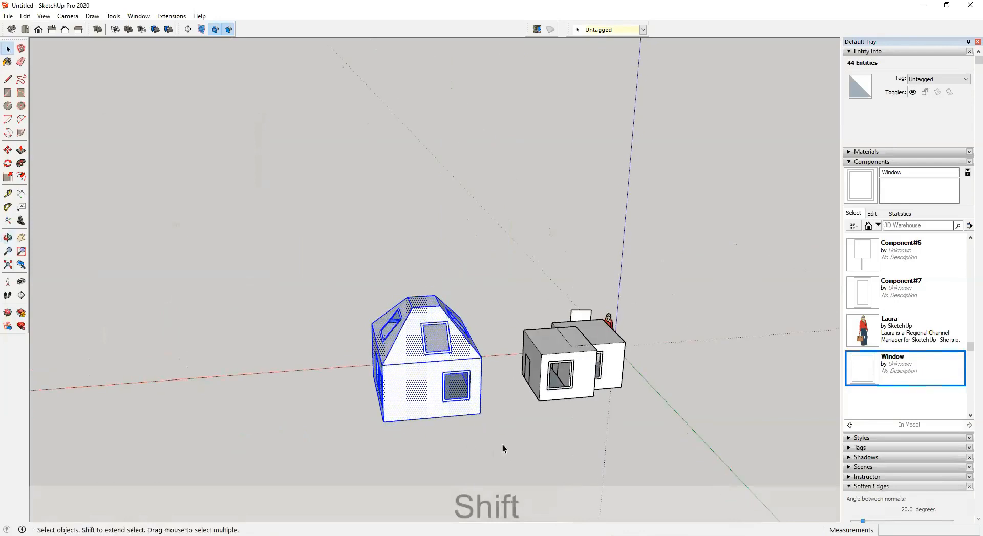
{"action": "left_click", "coordinate": [349, 383]}
{"action": "scroll", "coordinate": [353, 383], "scroll_direction": "up", "scroll_amount": 5}
{"action": "scroll", "coordinate": [391, 400], "scroll_direction": "up", "scroll_amount": 1}
{"action": "key", "text": "r"}
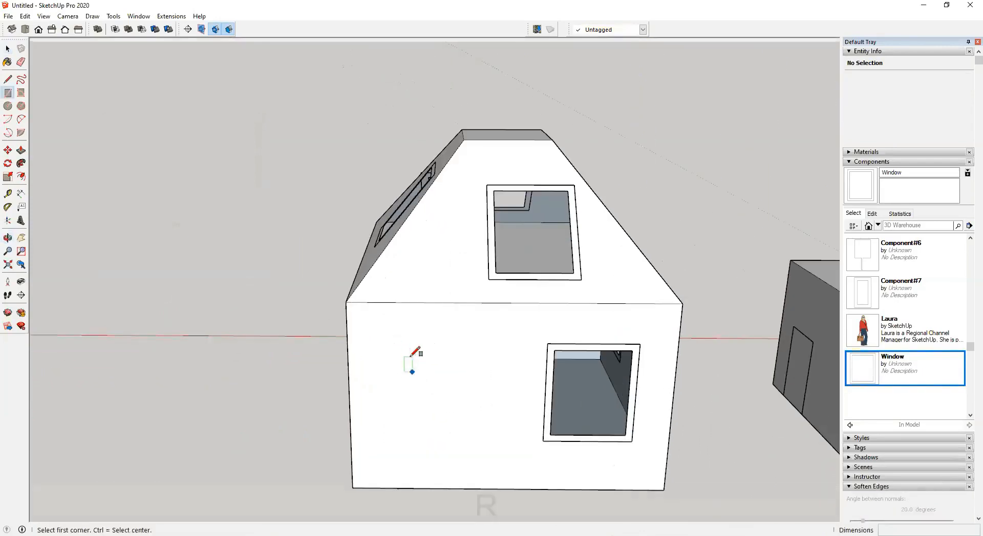
{"action": "left_click", "coordinate": [400, 350]}
{"action": "left_click", "coordinate": [469, 434]}
{"action": "key", "text": "space"}
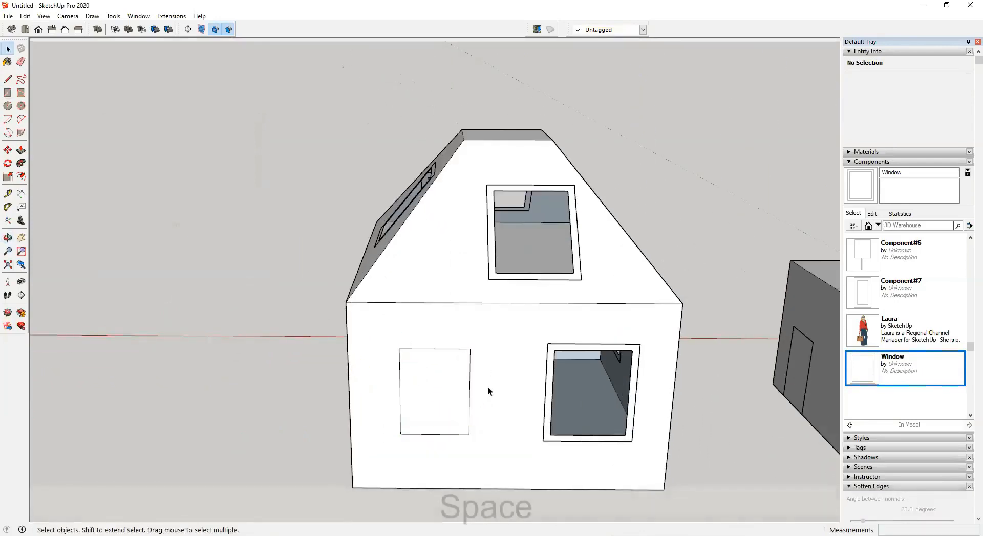
Step: Offset the new rectangle inward by about 59 mm to form a window frame
{"action": "middle_click_drag", "start_coordinate": [488, 388], "coordinate": [412, 346]}
{"action": "left_click", "coordinate": [388, 365]}
{"action": "scroll", "coordinate": [378, 369], "scroll_direction": "up", "scroll_amount": 3}
{"action": "scroll", "coordinate": [376, 365], "scroll_direction": "up", "scroll_amount": 2}
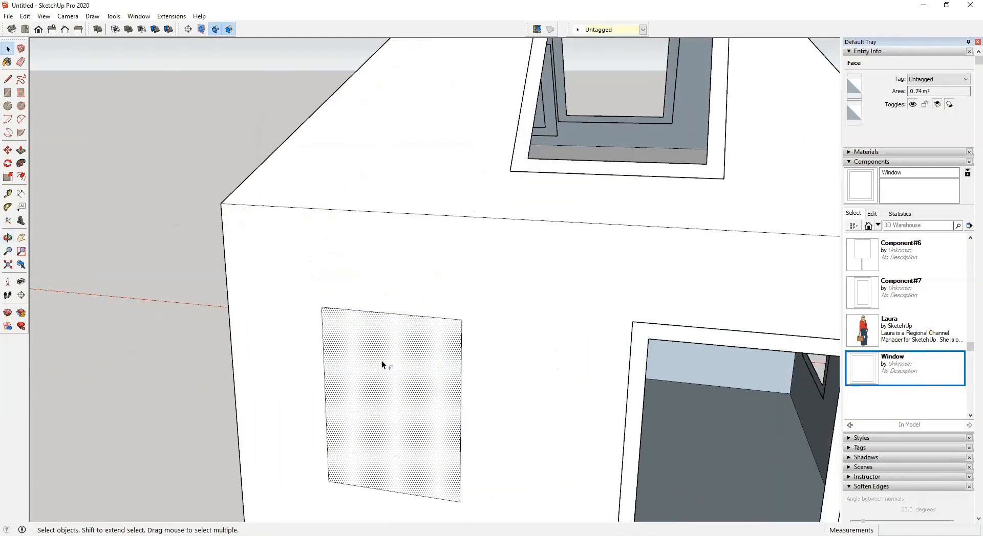
{"action": "key", "text": "f"}
{"action": "left_click", "coordinate": [352, 310]}
{"action": "left_click", "coordinate": [348, 321]}
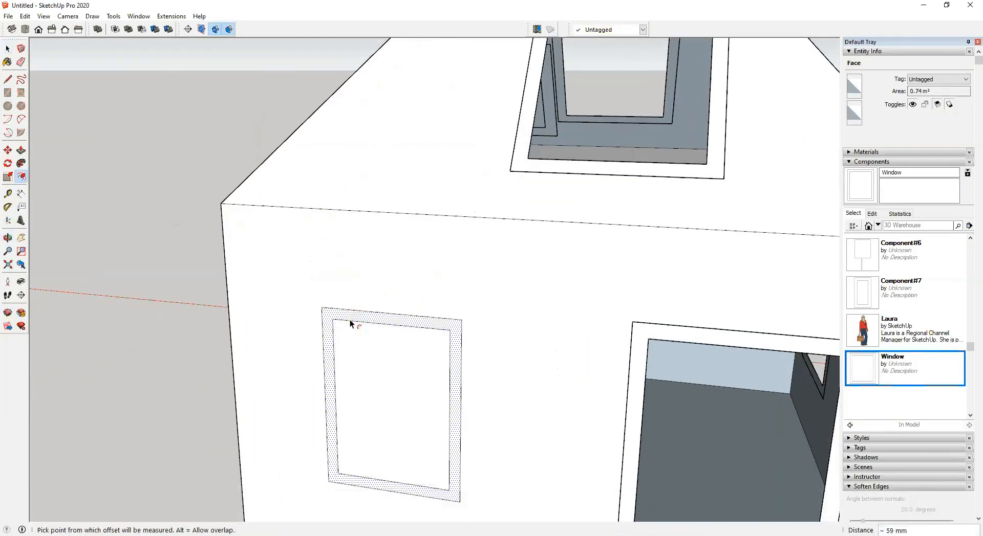
Step: Extrude the frame face a short distance outward from the wall with Push/Pull
{"action": "key", "text": "p"}
{"action": "scroll", "coordinate": [349, 320], "scroll_direction": "up", "scroll_amount": 2}
{"action": "left_click_drag", "start_coordinate": [351, 320], "coordinate": [345, 325]}
{"action": "middle_click_drag", "start_coordinate": [344, 325], "coordinate": [402, 329]}
{"action": "scroll", "coordinate": [377, 347], "scroll_direction": "down", "scroll_amount": 3}
Step: Delete the face inside the new frame and select the entire frame geometry
{"action": "key", "text": "space"}
{"action": "left_click", "coordinate": [443, 461]}
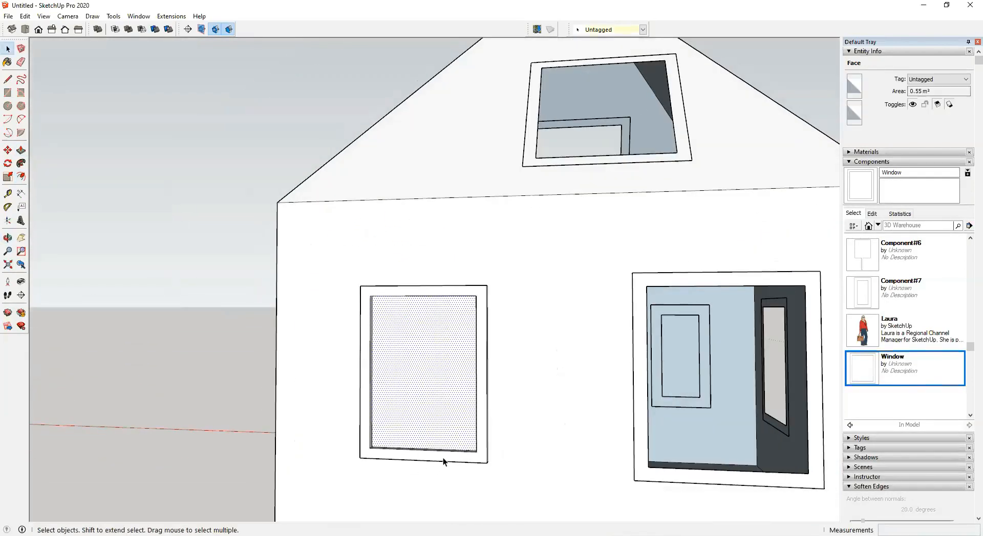
{"action": "key", "text": "Delete"}
{"action": "middle_click_drag", "start_coordinate": [444, 458], "coordinate": [450, 374]}
{"action": "scroll", "coordinate": [465, 448], "scroll_direction": "down", "scroll_amount": 2}
{"action": "left_click_drag", "start_coordinate": [449, 375], "coordinate": [533, 471]}
Step: Examine the selected frame and its wall opening from outside and inside the house
{"action": "mouse_move", "coordinate": [533, 471]}
{"action": "middle_mouse_down"}
{"action": "mouse_move", "coordinate": [179, 325]}
{"action": "mouse_move", "coordinate": [344, 344]}
{"action": "middle_mouse_up"}
{"action": "scroll", "coordinate": [353, 345], "scroll_direction": "up", "scroll_amount": 6}
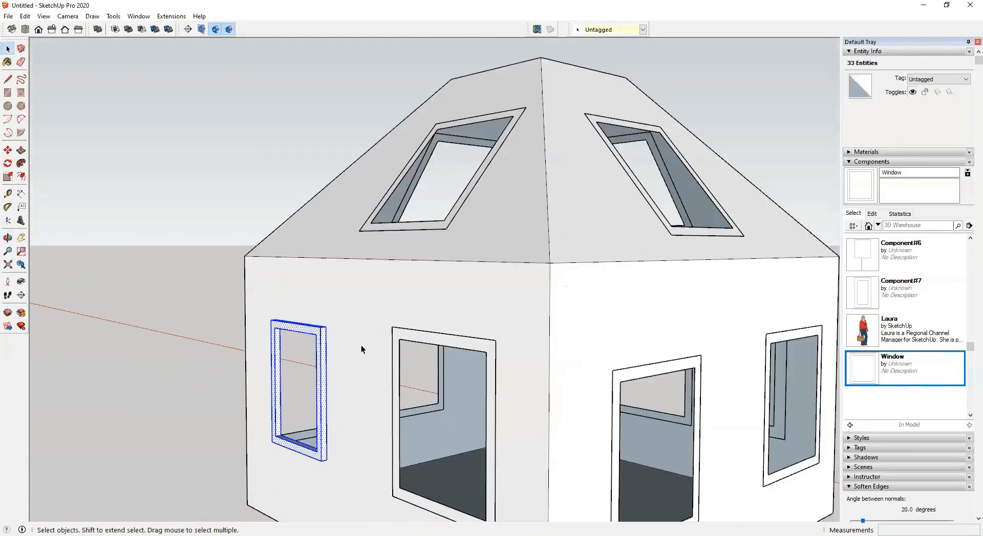
{"action": "middle_click_drag", "start_coordinate": [345, 296], "coordinate": [302, 245]}
{"action": "scroll", "coordinate": [377, 268], "scroll_direction": "up", "scroll_amount": 3}
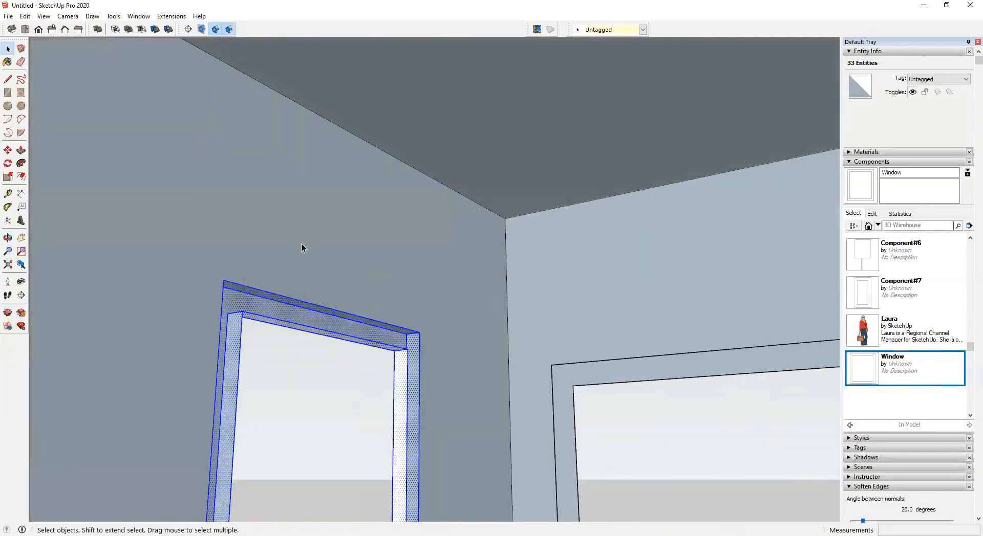
{"action": "middle_click_drag", "start_coordinate": [234, 284], "coordinate": [634, 286]}
{"action": "middle_click_drag", "start_coordinate": [478, 311], "coordinate": [410, 238]}
{"action": "middle_click_drag", "start_coordinate": [379, 271], "coordinate": [317, 259]}
{"action": "middle_click_drag", "start_coordinate": [318, 440], "coordinate": [506, 344]}
{"action": "scroll", "coordinate": [549, 335], "scroll_direction": "down", "scroll_amount": 5}
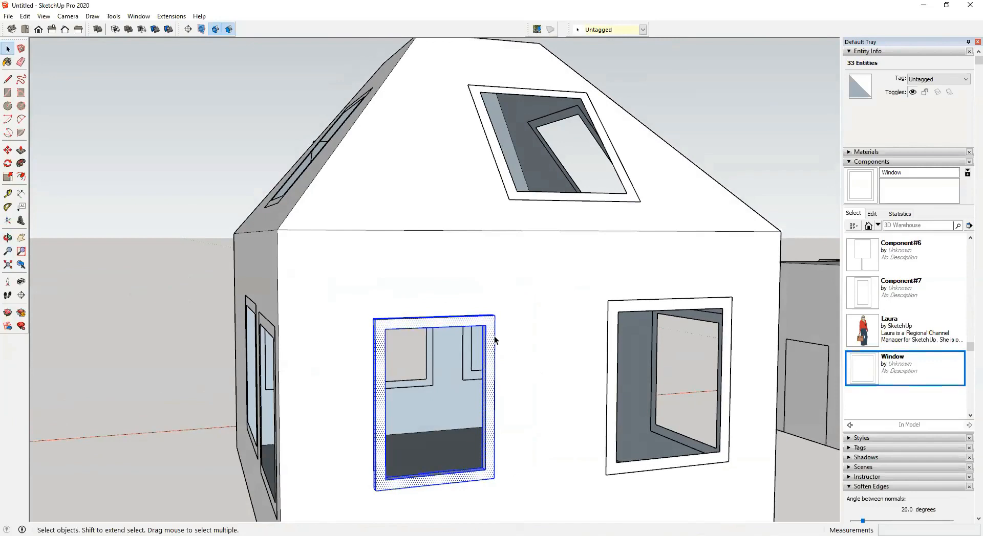
{"action": "middle_click_drag", "start_coordinate": [493, 335], "coordinate": [550, 361]}
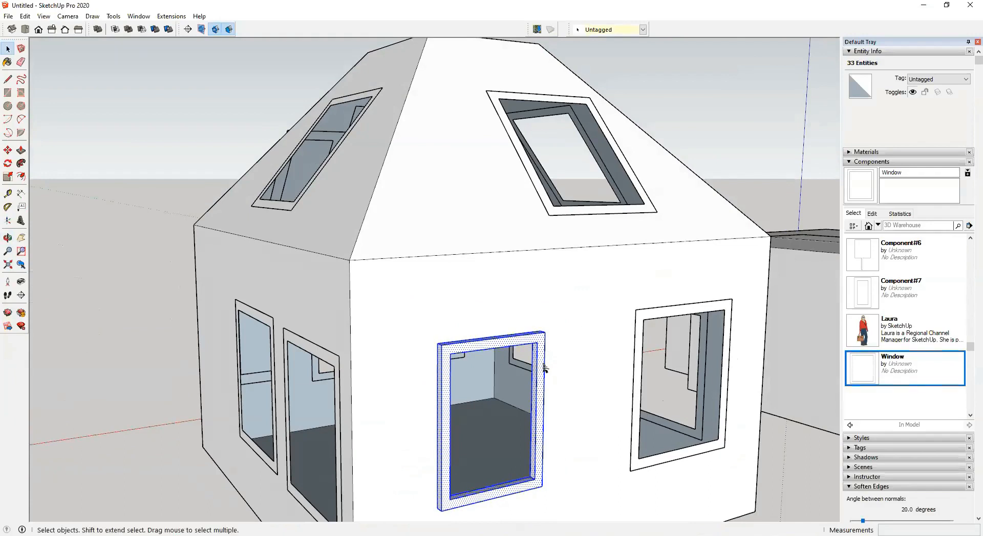
Step: Start creating a component from the selected window frame and begin its definition name with "W"
{"action": "key", "text": "g"}
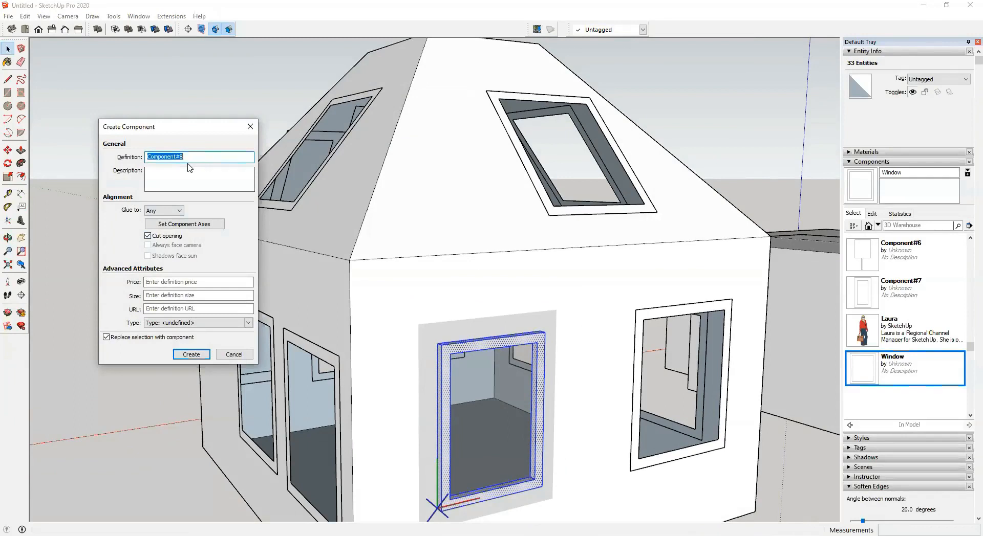
{"action": "type", "text": "W"}
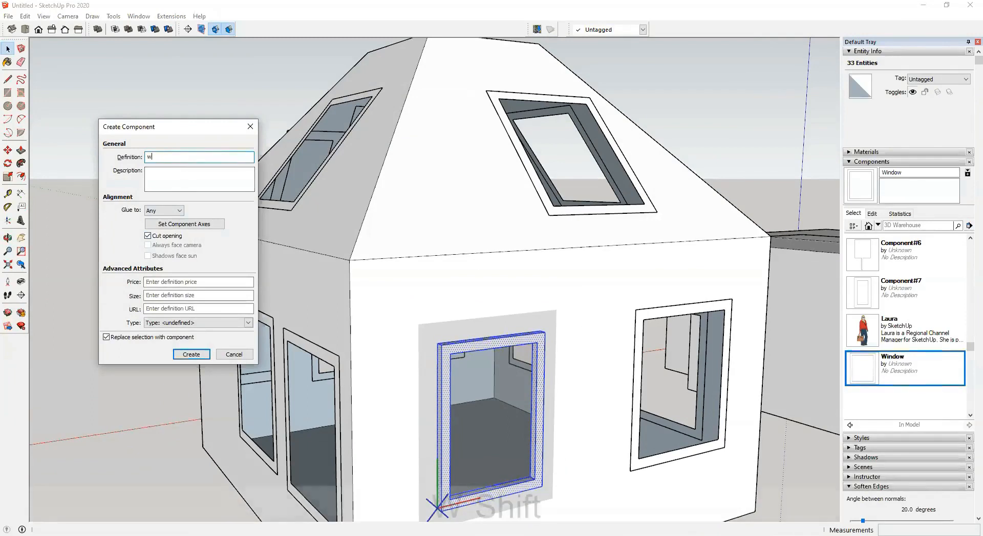
Step: Create a component named w1 from the selected window frame, with the cut opening option kept on
{"action": "type", "text": "!"}
{"action": "key", "text": "BackSpace"}
{"action": "type", "text": "1"}
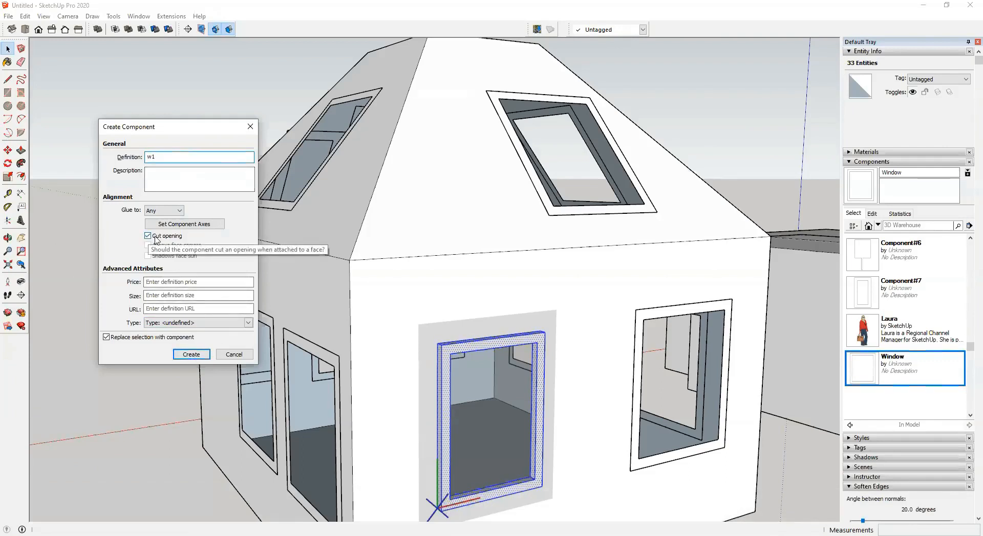
{"action": "left_click", "coordinate": [191, 354]}
Step: Draw a rectangle on the ground beside the pitched-roof house and extrude it upward into a plain box
{"action": "scroll", "coordinate": [416, 393], "scroll_direction": "down", "scroll_amount": 5}
{"action": "mouse_move", "coordinate": [355, 417]}
{"action": "middle_mouse_down", "text": "shift"}
{"action": "mouse_move", "coordinate": [453, 418]}
{"action": "mouse_move", "coordinate": [267, 429]}
{"action": "middle_mouse_up", "text": "shift"}
{"action": "key", "text": "r"}
{"action": "left_click", "coordinate": [252, 428]}
{"action": "left_click", "coordinate": [410, 467]}
{"action": "key", "text": "p"}
{"action": "left_click_drag", "start_coordinate": [338, 450], "coordinate": [338, 394]}
{"action": "key", "text": "space"}
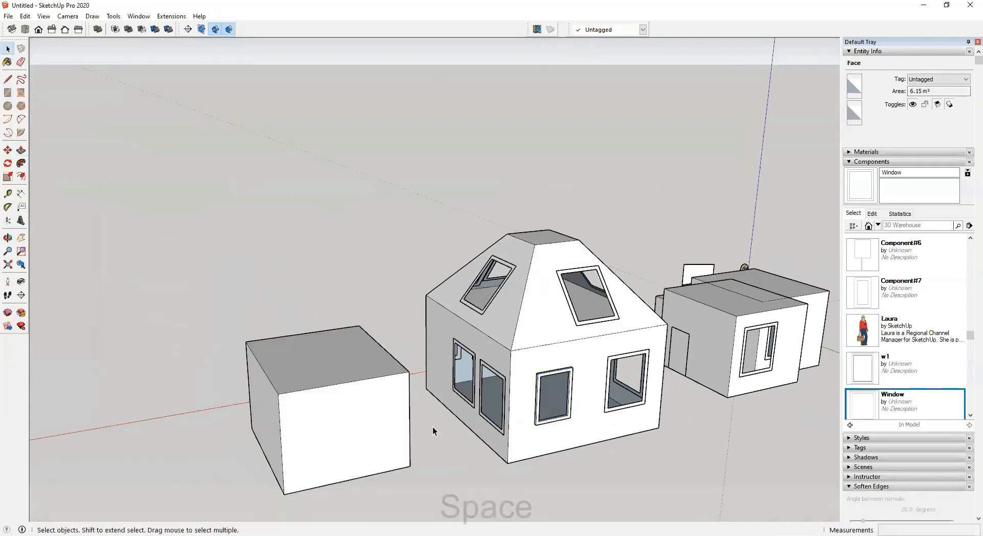
{"action": "left_click", "coordinate": [432, 427]}
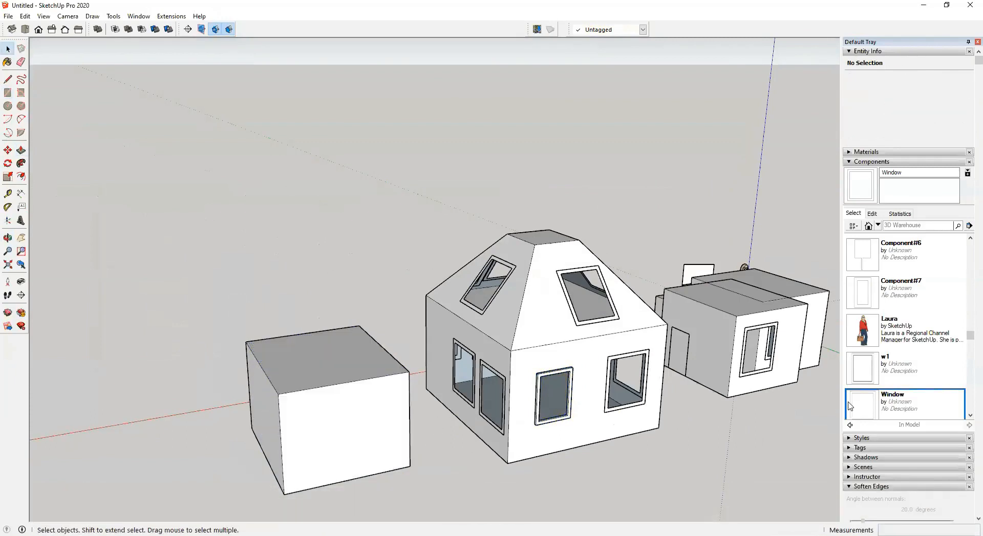
Step: Insert the w1 window component on the new box's front wall, near the corner facing the house
{"action": "scroll", "coordinate": [911, 389], "scroll_direction": "down", "scroll_amount": 1}
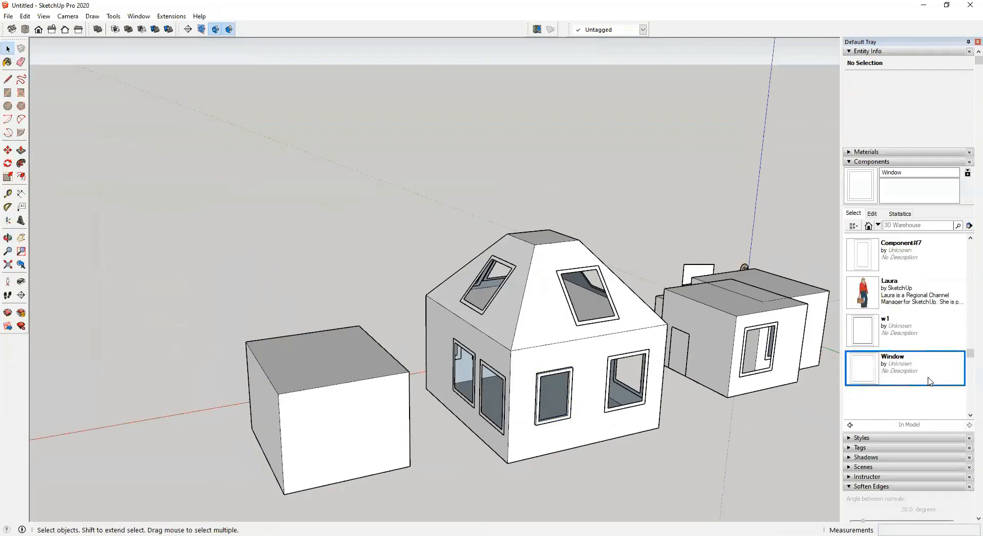
{"action": "left_click", "coordinate": [863, 335]}
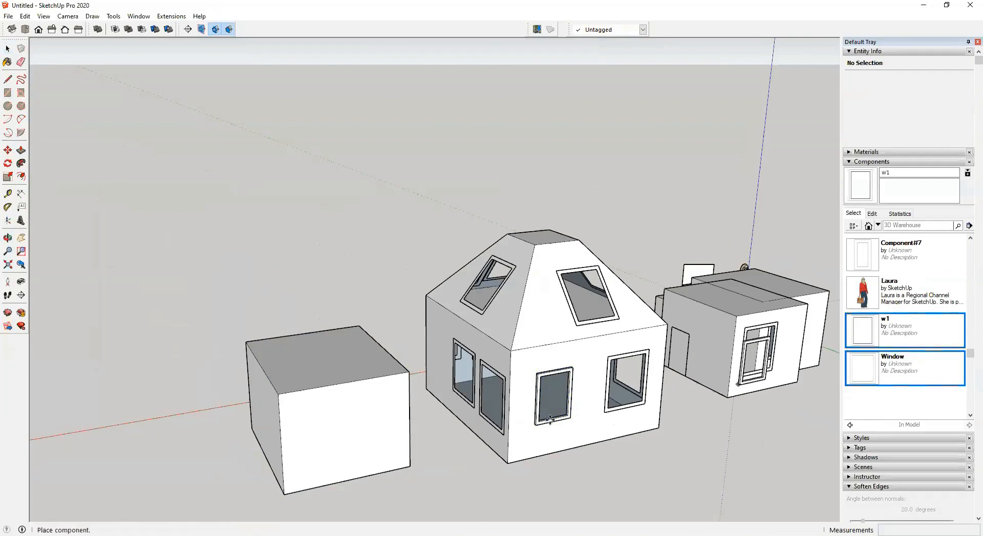
{"action": "left_click", "coordinate": [349, 455]}
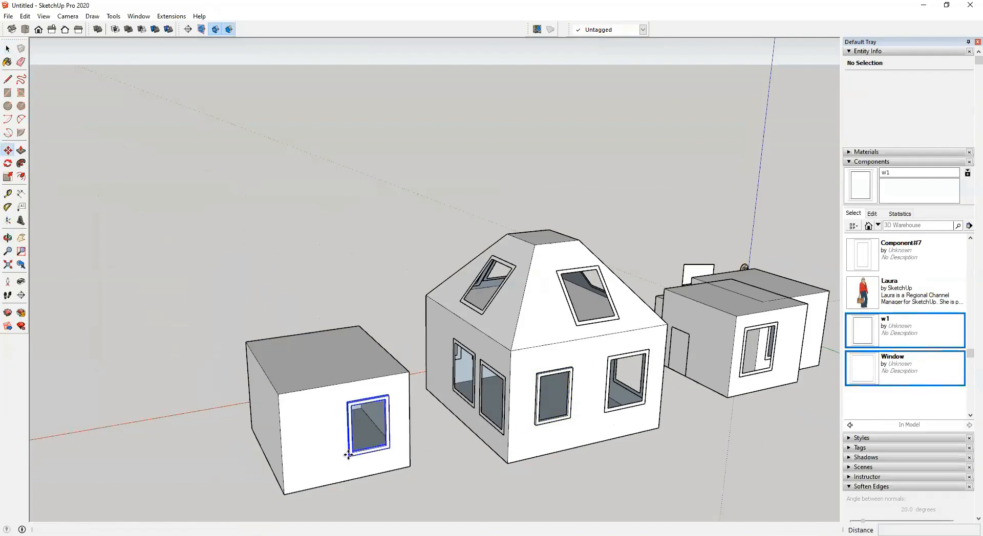
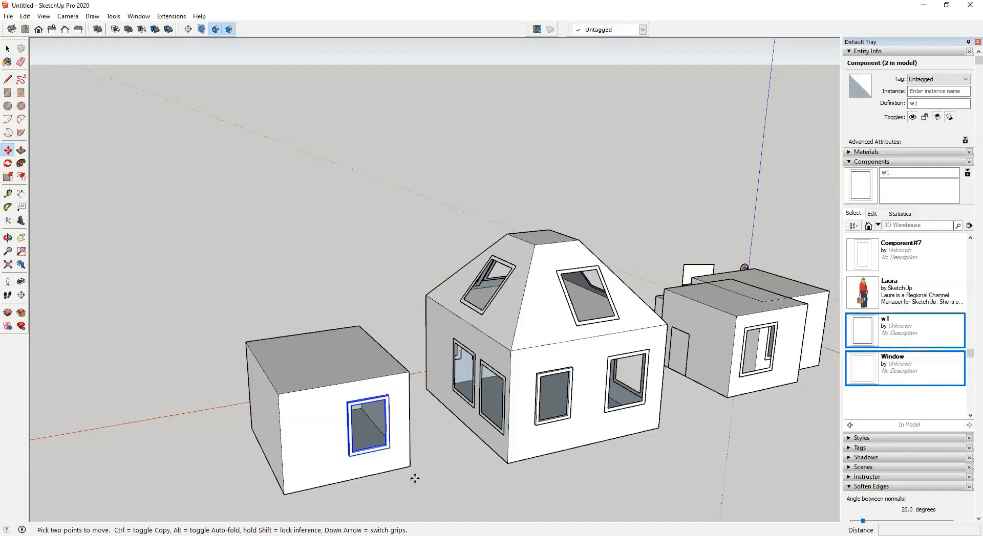
{"action": "scroll", "coordinate": [405, 453], "scroll_direction": "up", "scroll_amount": 3}
{"action": "key", "text": "space"}
{"action": "scroll", "coordinate": [369, 378], "scroll_direction": "up", "scroll_amount": 4}
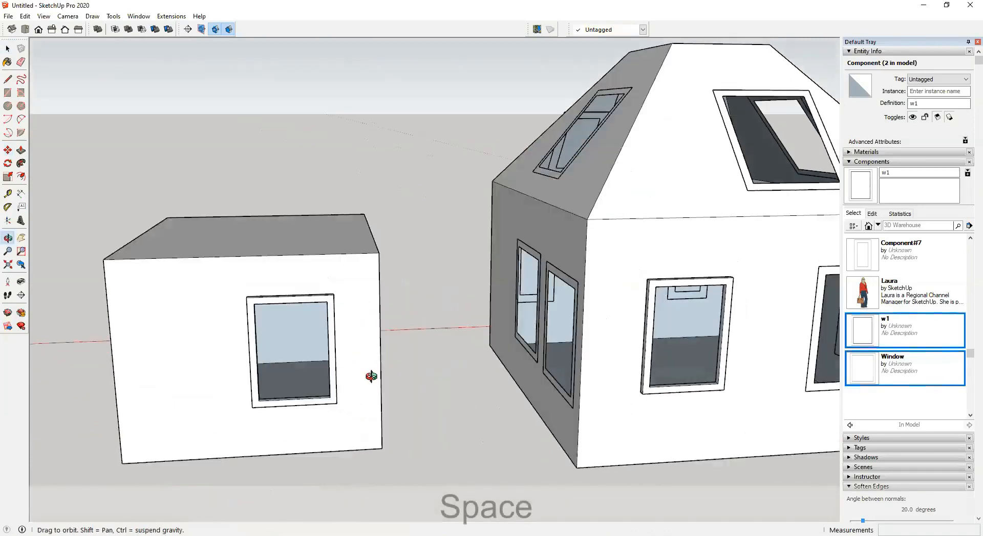
{"action": "scroll", "coordinate": [328, 337], "scroll_direction": "up", "scroll_amount": 2}
{"action": "scroll", "coordinate": [340, 366], "scroll_direction": "down", "scroll_amount": 1}
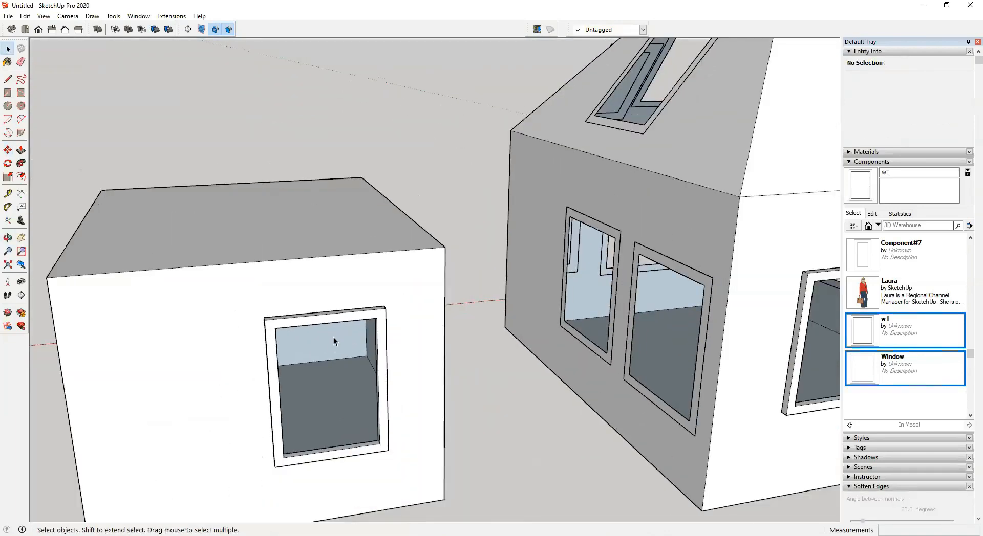
Step: Copy the placed w1 window along the same wall so a second one sits beside it
{"action": "scroll", "coordinate": [314, 348], "scroll_direction": "down", "scroll_amount": 5}
{"action": "left_click", "coordinate": [333, 348]}
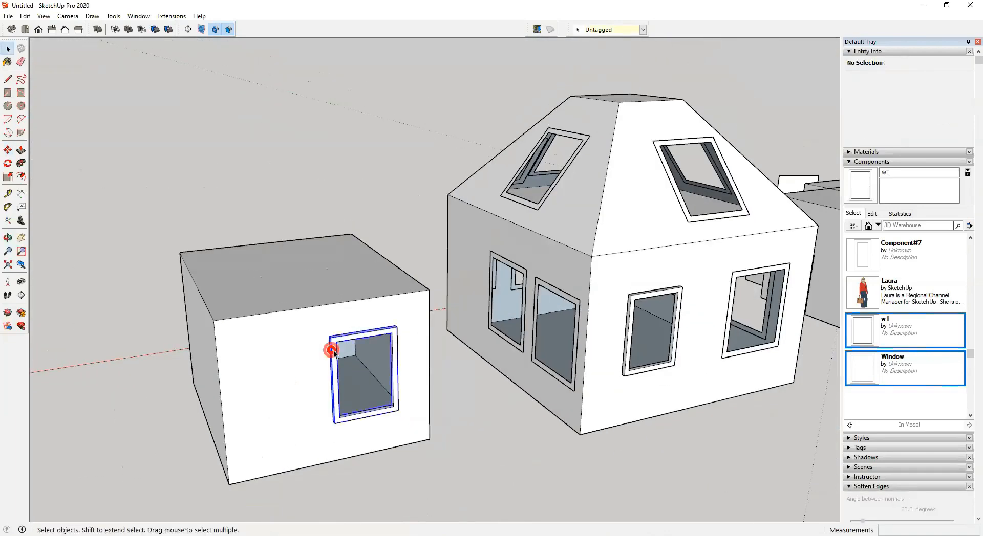
{"action": "key", "text": "m"}
{"action": "scroll", "coordinate": [404, 409], "scroll_direction": "up", "scroll_amount": 3}
{"action": "key", "text": "ctrl"}
{"action": "left_click", "coordinate": [401, 412]}
{"action": "left_click", "coordinate": [264, 443]}
{"action": "scroll", "coordinate": [318, 377], "scroll_direction": "down", "scroll_amount": 5}
{"action": "scroll", "coordinate": [290, 397], "scroll_direction": "up", "scroll_amount": 3}
{"action": "key", "text": "space"}
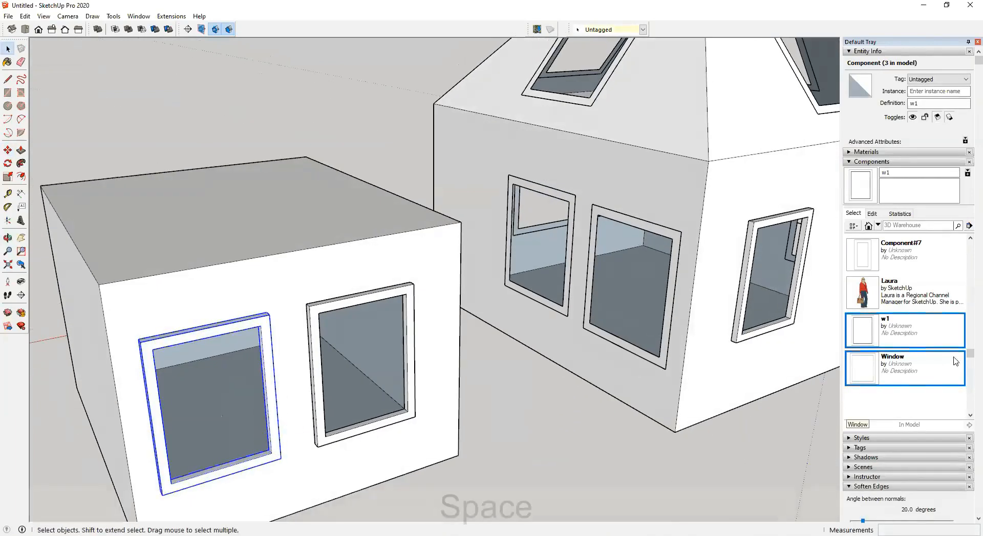
Step: Insert one w1 window on the box's flat roof and another on its adjacent side wall
{"action": "left_click", "coordinate": [863, 331]}
{"action": "middle_click_drag", "start_coordinate": [358, 276], "coordinate": [259, 198]}
{"action": "left_click", "coordinate": [259, 200]}
{"action": "middle_click_drag", "start_coordinate": [222, 274], "coordinate": [337, 225]}
{"action": "left_click", "coordinate": [872, 339]}
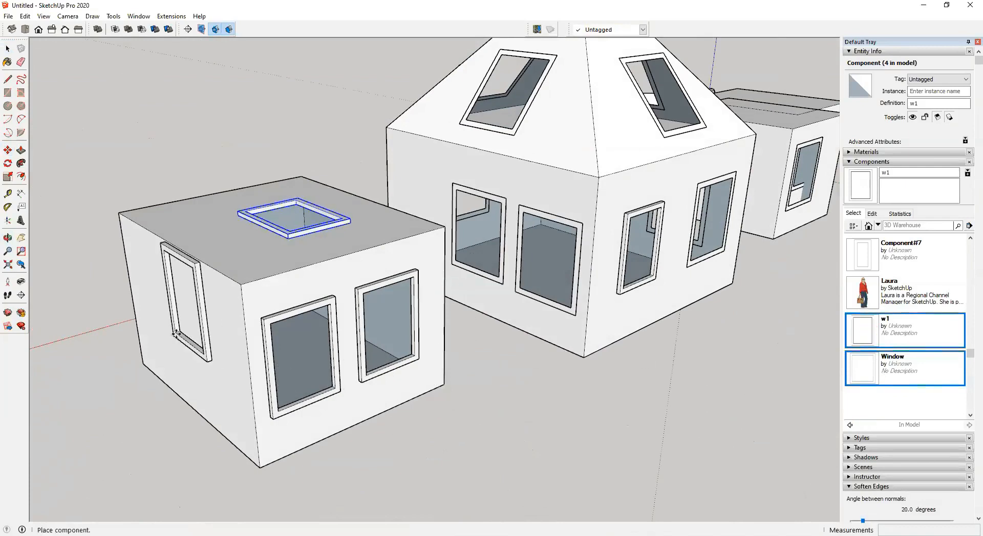
{"action": "left_click", "coordinate": [185, 333]}
{"action": "key", "text": "space"}
Step: Open the w1 window on the box's side wall for component editing
{"action": "middle_click_drag", "start_coordinate": [319, 338], "coordinate": [389, 324]}
{"action": "scroll", "coordinate": [294, 294], "scroll_direction": "up", "scroll_amount": 3}
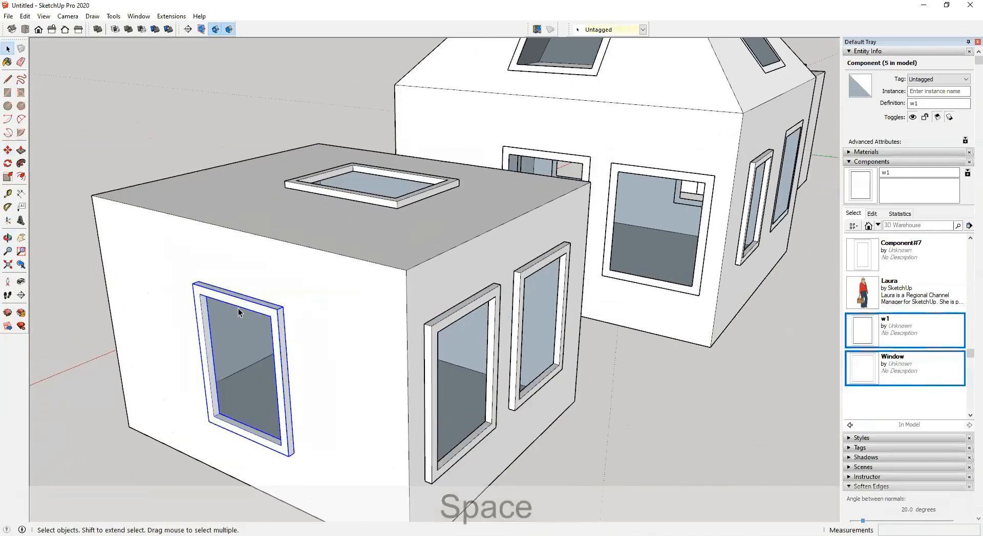
{"action": "double_click", "coordinate": [234, 301]}
{"action": "middle_click_drag", "start_coordinate": [234, 301], "coordinate": [291, 161]}
{"action": "scroll", "coordinate": [325, 210], "scroll_direction": "up", "scroll_amount": 5}
{"action": "key", "text": "r"}
{"action": "scroll", "coordinate": [186, 142], "scroll_direction": "down", "scroll_amount": 4}
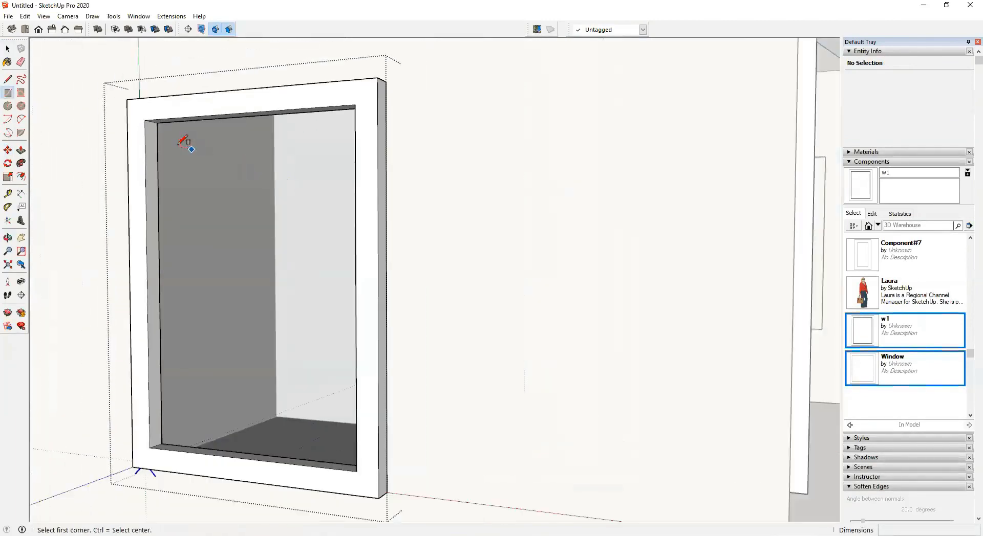
{"action": "scroll", "coordinate": [160, 122], "scroll_direction": "up", "scroll_amount": 3}
{"action": "key", "text": "space"}
{"action": "triple_click", "coordinate": [139, 98]}
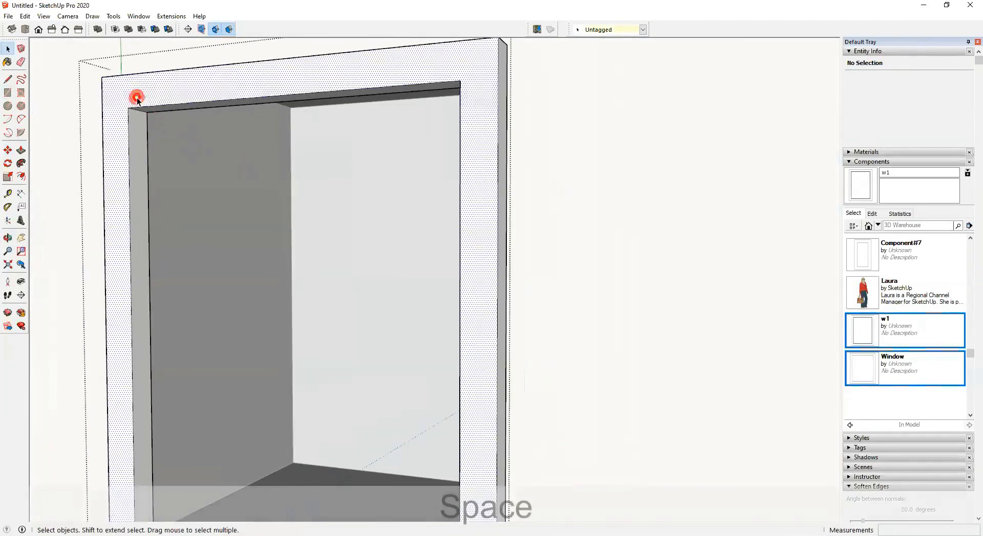
{"action": "key", "text": "r"}
{"action": "left_click", "coordinate": [143, 107]}
{"action": "scroll", "coordinate": [201, 307], "scroll_direction": "down", "scroll_amount": 4}
{"action": "scroll", "coordinate": [243, 457], "scroll_direction": "up", "scroll_amount": 2}
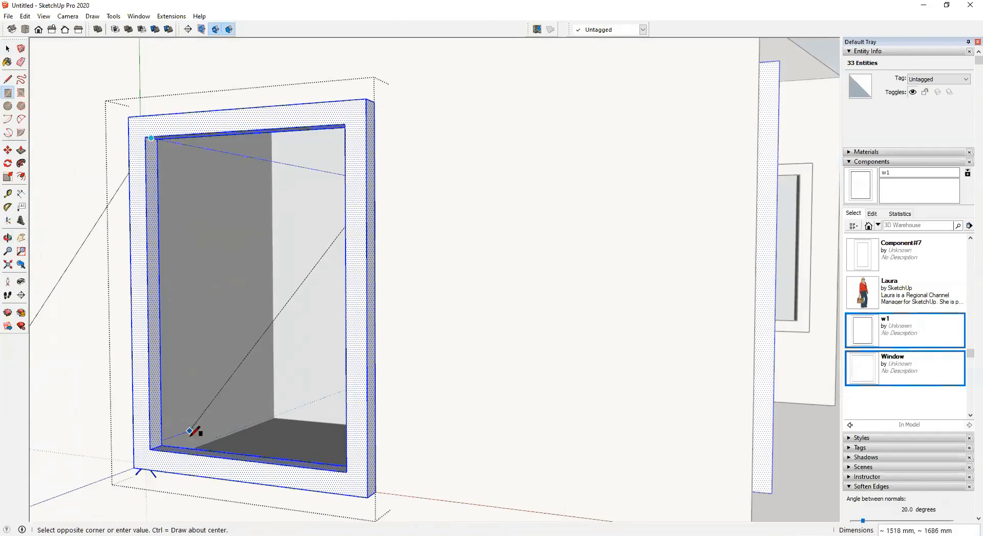
{"action": "scroll", "coordinate": [175, 450], "scroll_direction": "up", "scroll_amount": 2}
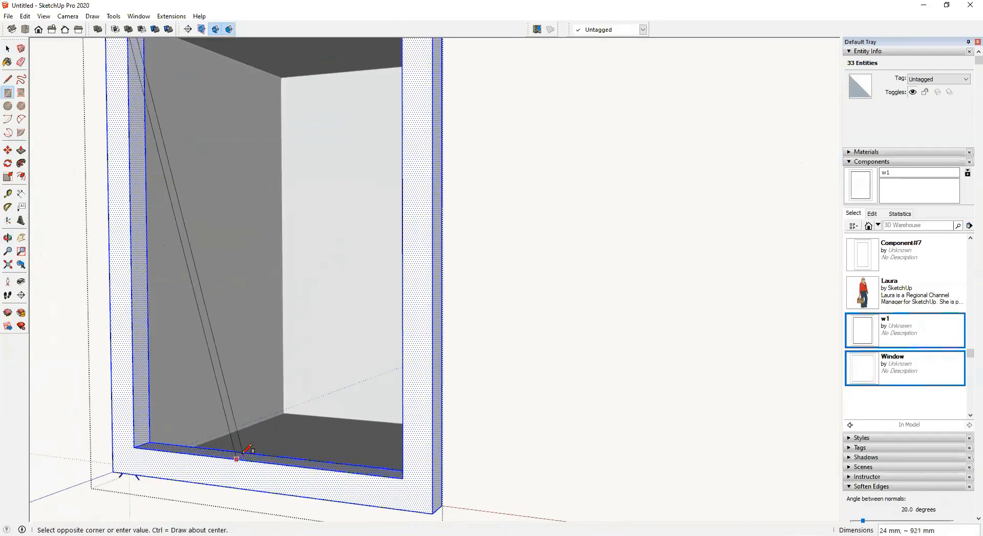
{"action": "scroll", "coordinate": [278, 454], "scroll_direction": "down", "scroll_amount": 4}
{"action": "middle_click_drag", "start_coordinate": [220, 388], "coordinate": [175, 328]}
{"action": "key", "text": "Escape"}
Step: Draw a rectangle across the window frame's inner opening, from its upper corner to the diagonally opposite lower corner
{"action": "scroll", "coordinate": [187, 153], "scroll_direction": "up", "scroll_amount": 5}
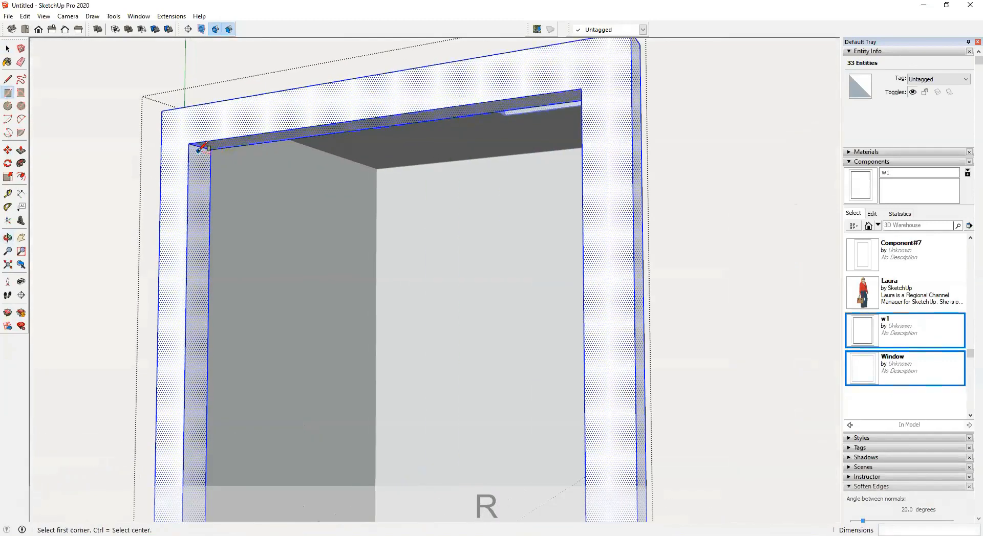
{"action": "left_click", "coordinate": [193, 149]}
{"action": "scroll", "coordinate": [350, 313], "scroll_direction": "down", "scroll_amount": 3}
{"action": "middle_click_drag", "start_coordinate": [346, 316], "coordinate": [476, 421]}
{"action": "middle_click_drag", "start_coordinate": [561, 450], "coordinate": [299, 192], "text": "shift"}
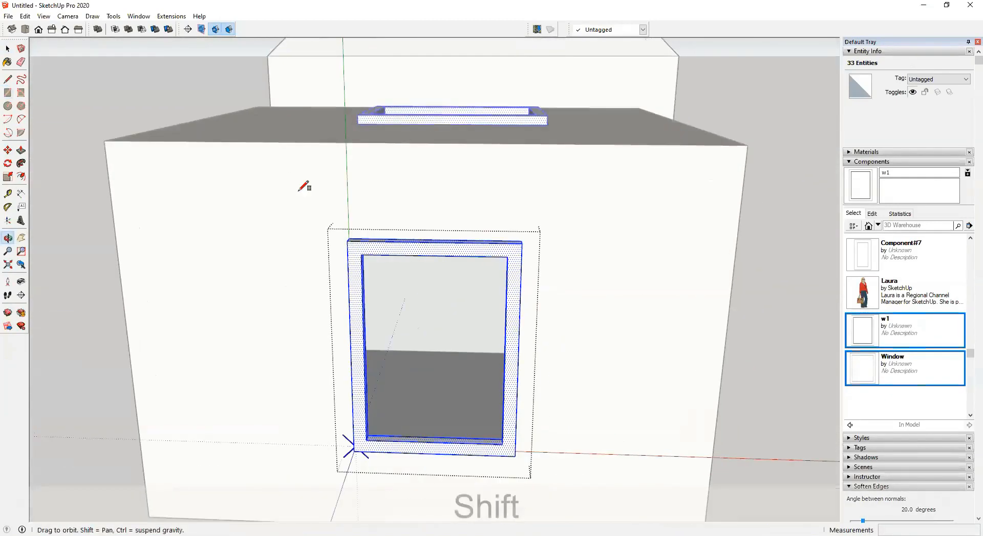
{"action": "scroll", "coordinate": [466, 405], "scroll_direction": "up", "scroll_amount": 4}
{"action": "middle_click_drag", "start_coordinate": [485, 421], "coordinate": [545, 373]}
{"action": "scroll", "coordinate": [527, 348], "scroll_direction": "up", "scroll_amount": 3}
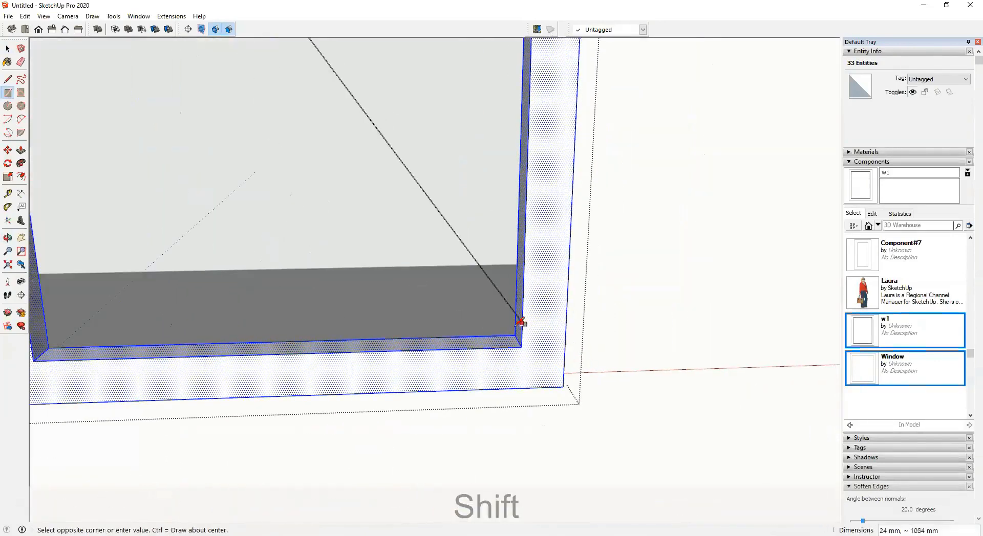
{"action": "left_click", "coordinate": [518, 340]}
{"action": "scroll", "coordinate": [359, 169], "scroll_direction": "down", "scroll_amount": 2}
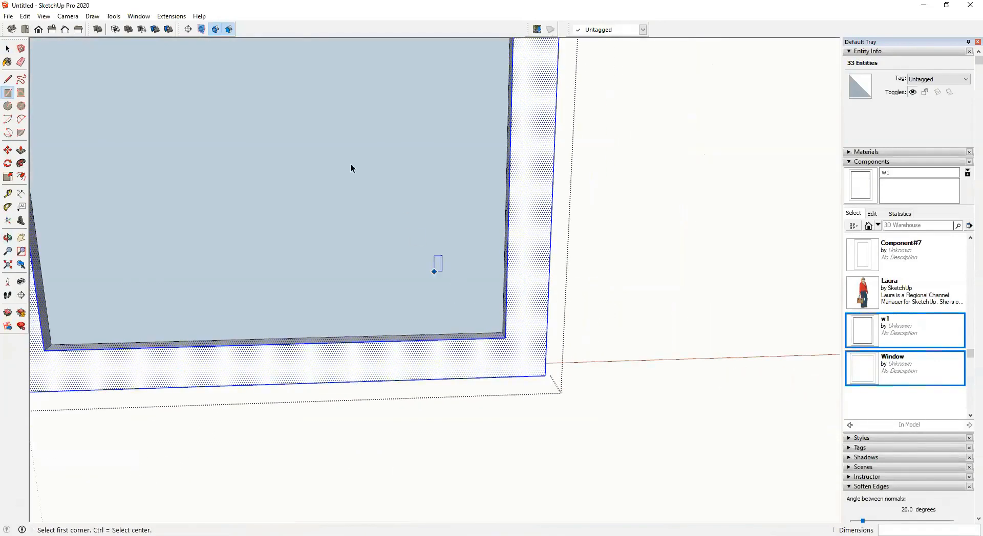
Step: Offset the new pane face inward by about 36 mm to form an inner sash border
{"action": "key", "text": "space"}
{"action": "double_click", "coordinate": [326, 148]}
{"action": "key", "text": "f"}
{"action": "scroll", "coordinate": [308, 148], "scroll_direction": "down", "scroll_amount": 2}
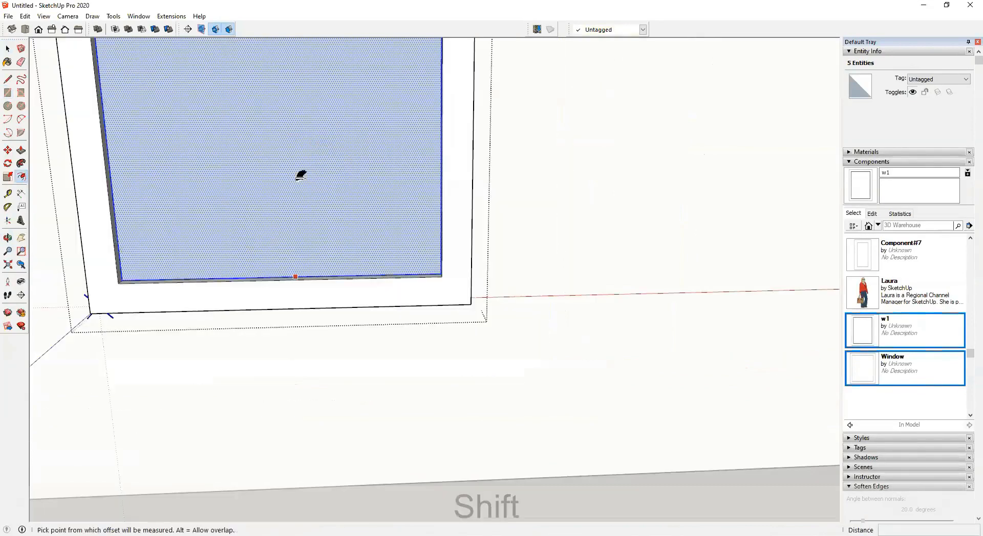
{"action": "middle_click_drag", "start_coordinate": [300, 173], "coordinate": [329, 302], "text": "shift"}
{"action": "left_click", "coordinate": [273, 77]}
{"action": "middle_click_drag", "start_coordinate": [215, 77], "coordinate": [270, 210], "text": "shift"}
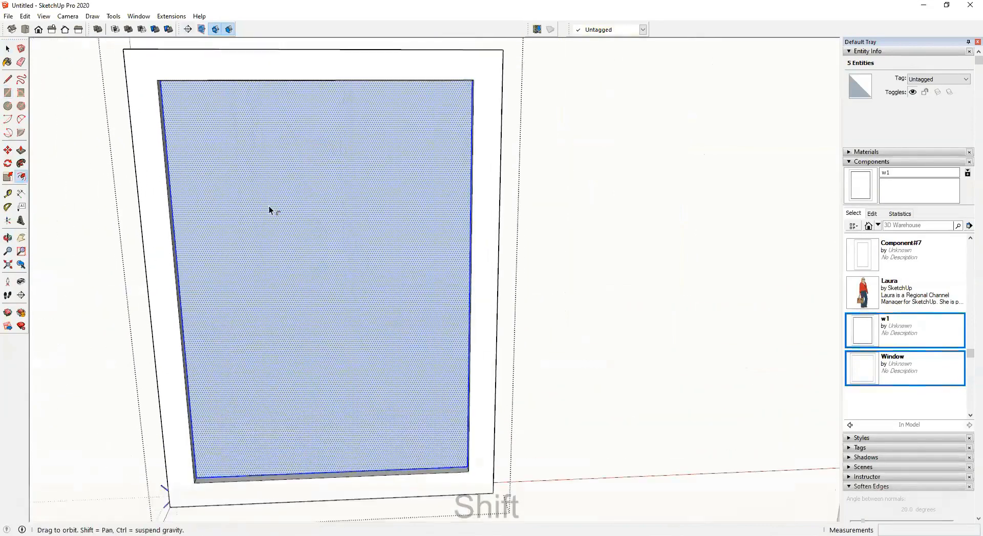
{"action": "left_click", "coordinate": [237, 114]}
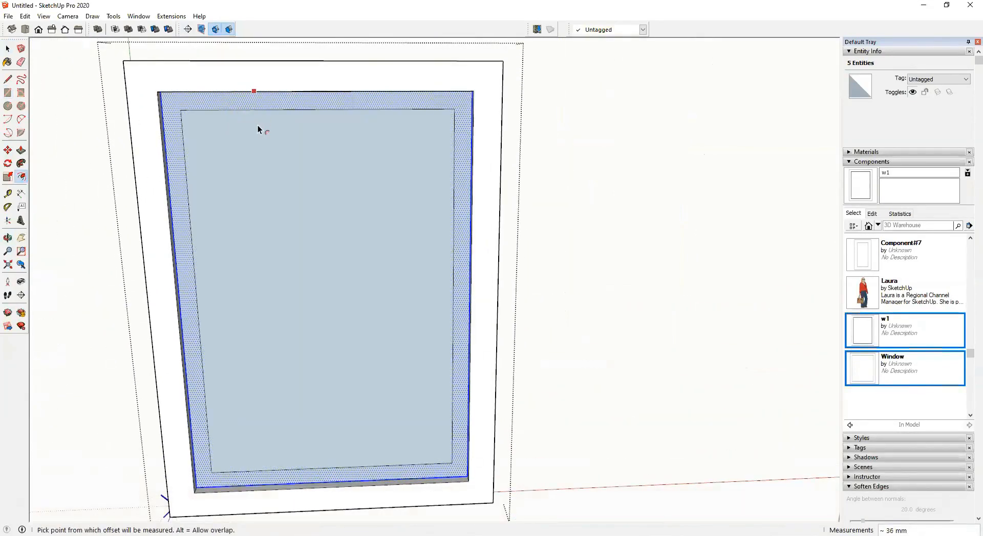
Step: Paint the inner pane face with the Translucent Glass Blue material from the Glass and Mirrors collection
{"action": "key", "text": "b"}
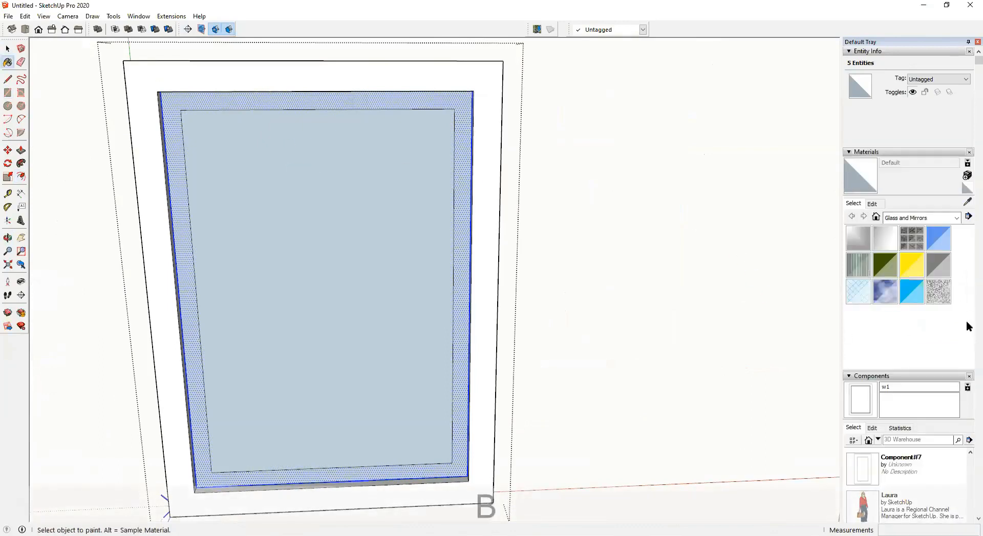
{"action": "left_click", "coordinate": [937, 239]}
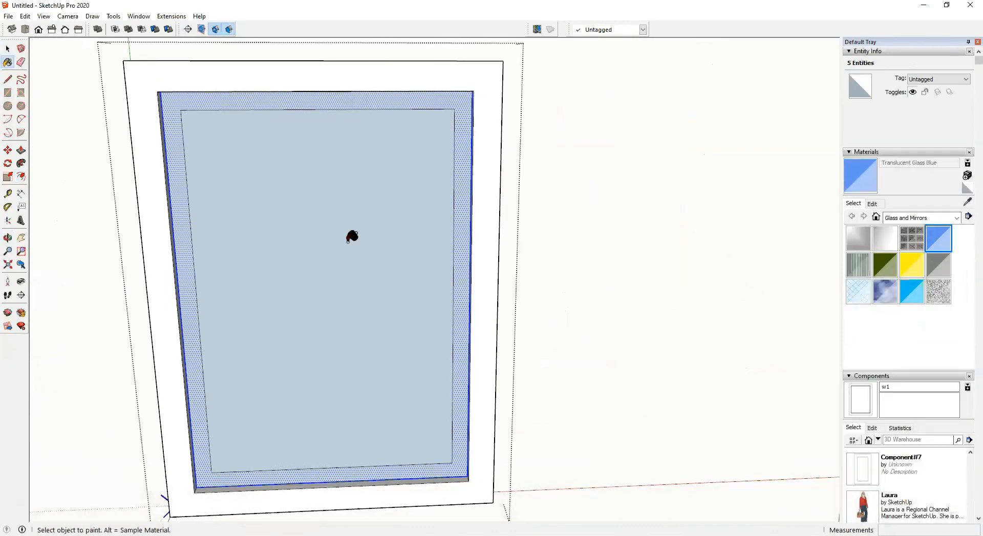
{"action": "left_click", "coordinate": [352, 237]}
Step: Push/Pull the sash border around the glass outward by about 9 mm
{"action": "middle_click_drag", "start_coordinate": [374, 235], "coordinate": [309, 253]}
{"action": "key", "text": "p"}
{"action": "left_click", "coordinate": [357, 126]}
{"action": "key", "text": "ctrl"}
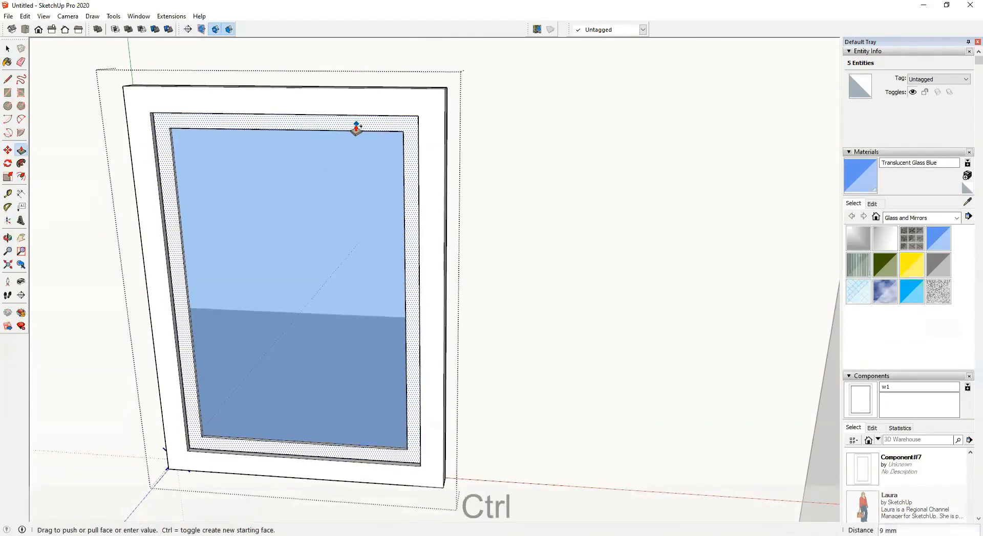
{"action": "left_click", "coordinate": [357, 128]}
{"action": "key", "text": "space"}
Step: Leave component editing and examine the w1 windows on all sides of the box
{"action": "scroll", "coordinate": [352, 145], "scroll_direction": "down", "scroll_amount": 5}
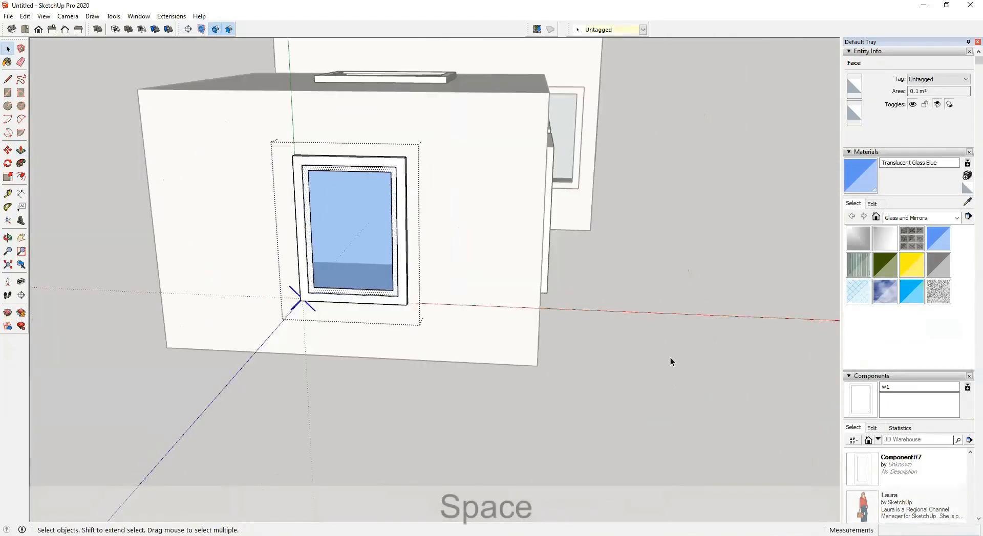
{"action": "scroll", "coordinate": [670, 358], "scroll_direction": "down", "scroll_amount": 5}
{"action": "middle_click_drag", "start_coordinate": [670, 358], "coordinate": [524, 417]}
{"action": "scroll", "coordinate": [330, 281], "scroll_direction": "up", "scroll_amount": 5}
{"action": "middle_click_drag", "start_coordinate": [306, 378], "coordinate": [610, 113]}
{"action": "scroll", "coordinate": [287, 223], "scroll_direction": "up", "scroll_amount": 3}
{"action": "middle_click_drag", "start_coordinate": [545, 152], "coordinate": [476, 313]}
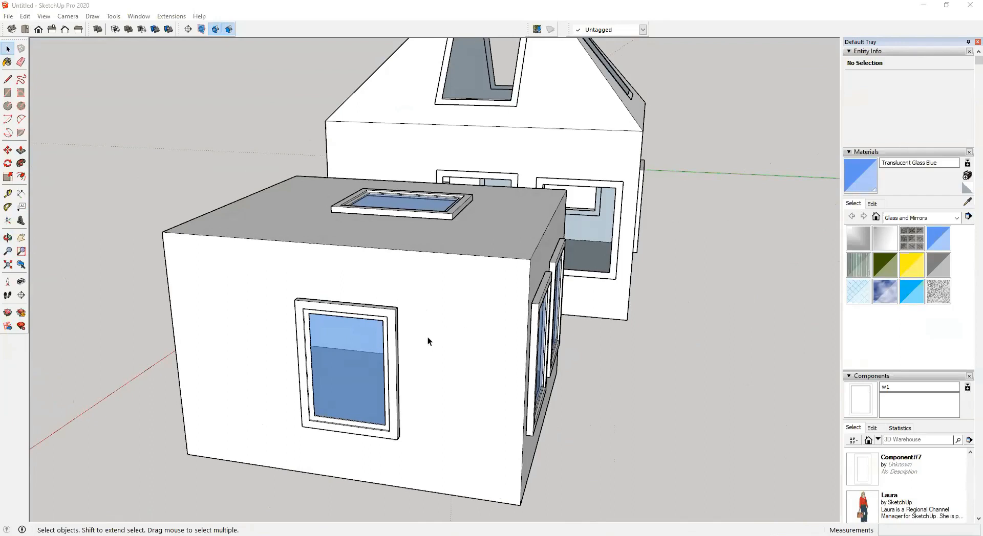
{"action": "scroll", "coordinate": [428, 337], "scroll_direction": "down", "scroll_amount": 4}
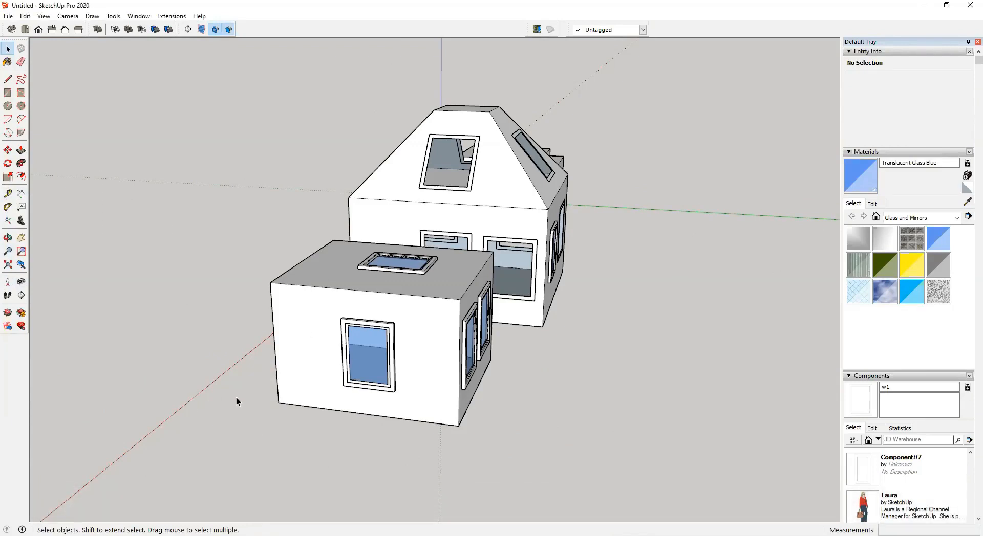
Step: Measure the length of the box's upper edge above the single-window side wall
{"action": "key", "text": "t"}
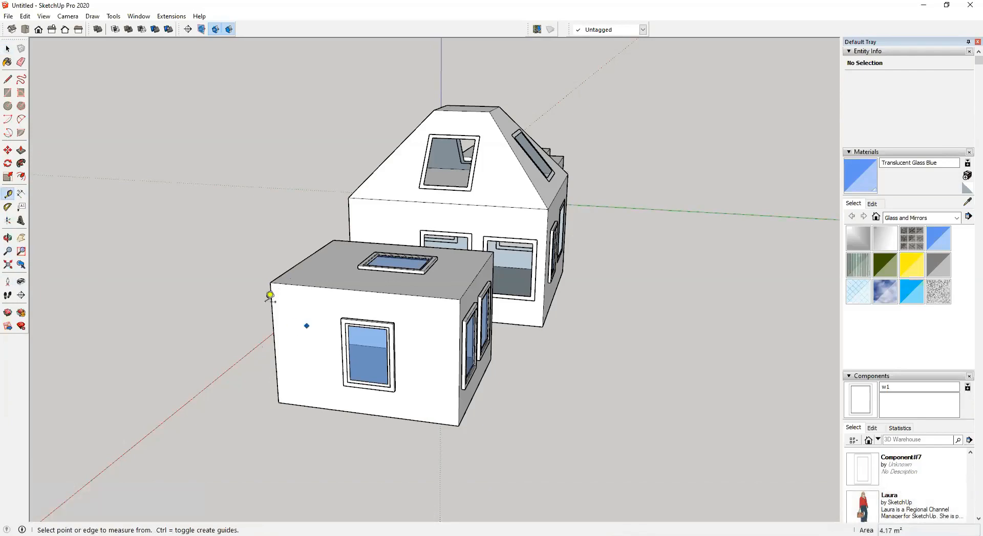
{"action": "scroll", "coordinate": [352, 302], "scroll_direction": "down", "scroll_amount": 2}
{"action": "middle_click_drag", "start_coordinate": [351, 302], "coordinate": [564, 408]}
{"action": "scroll", "coordinate": [477, 350], "scroll_direction": "up", "scroll_amount": 4}
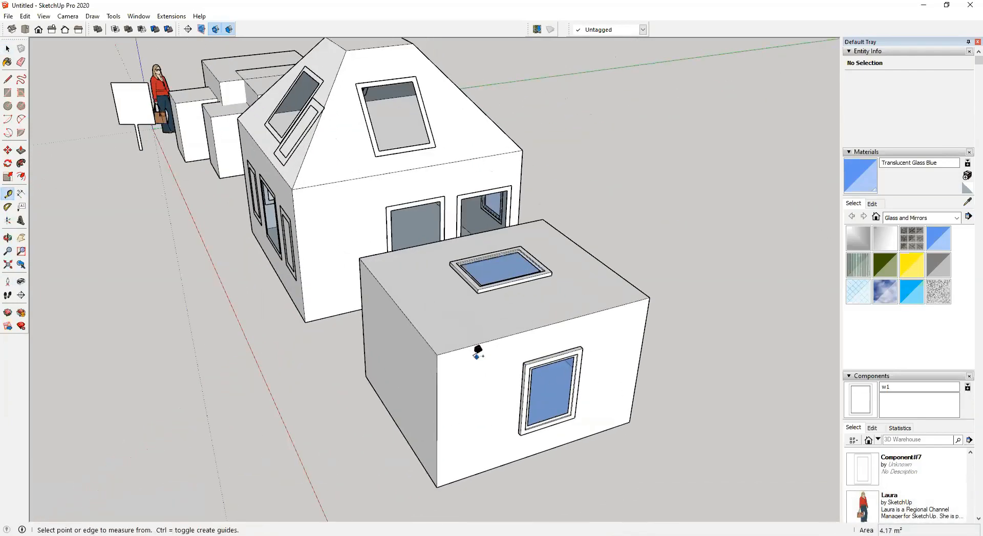
{"action": "left_click", "coordinate": [437, 354]}
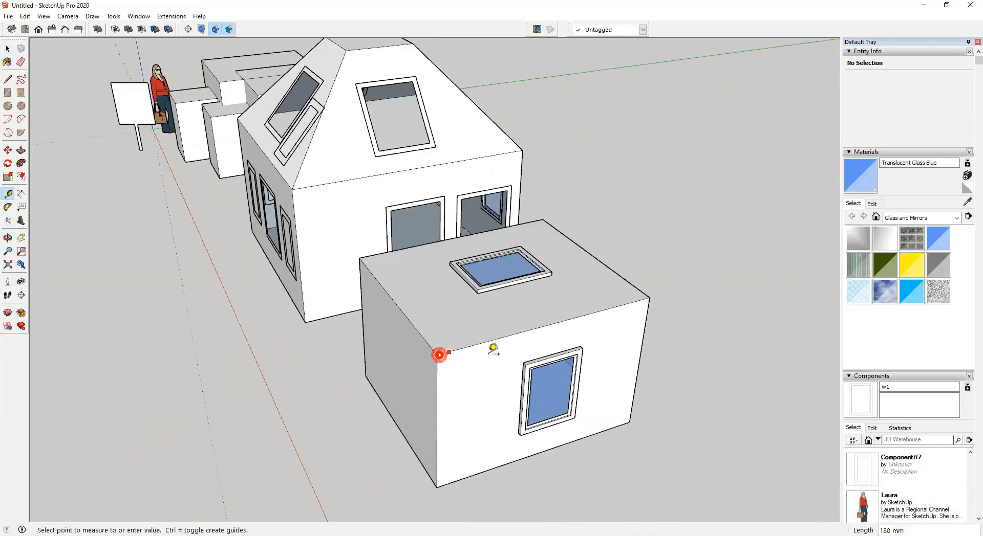
{"action": "left_click", "coordinate": [650, 297]}
{"action": "middle_click_drag", "start_coordinate": [529, 411], "coordinate": [520, 417]}
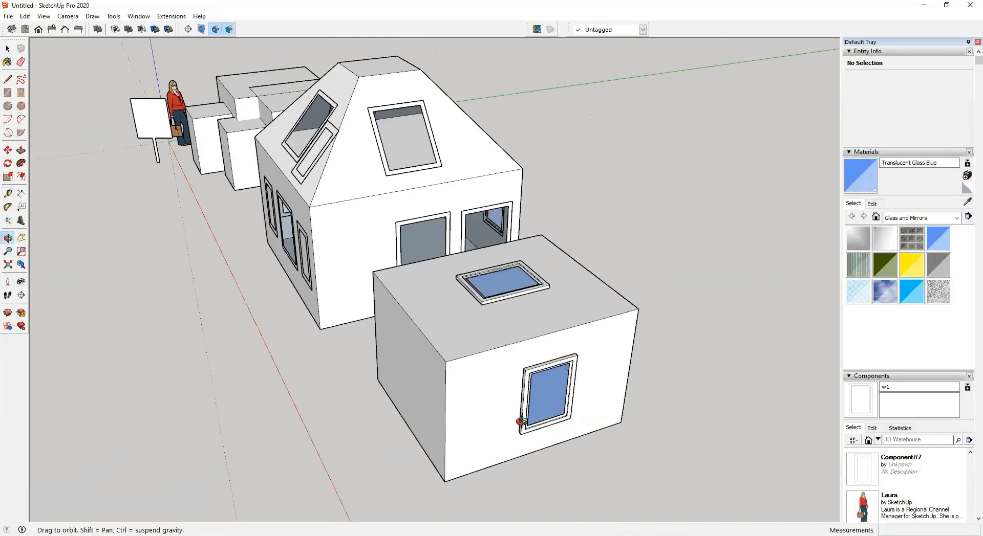
{"action": "scroll", "coordinate": [478, 345], "scroll_direction": "up", "scroll_amount": 3}
{"action": "middle_click_drag", "start_coordinate": [492, 347], "coordinate": [432, 210]}
{"action": "middle_click_drag", "start_coordinate": [381, 418], "coordinate": [401, 434]}
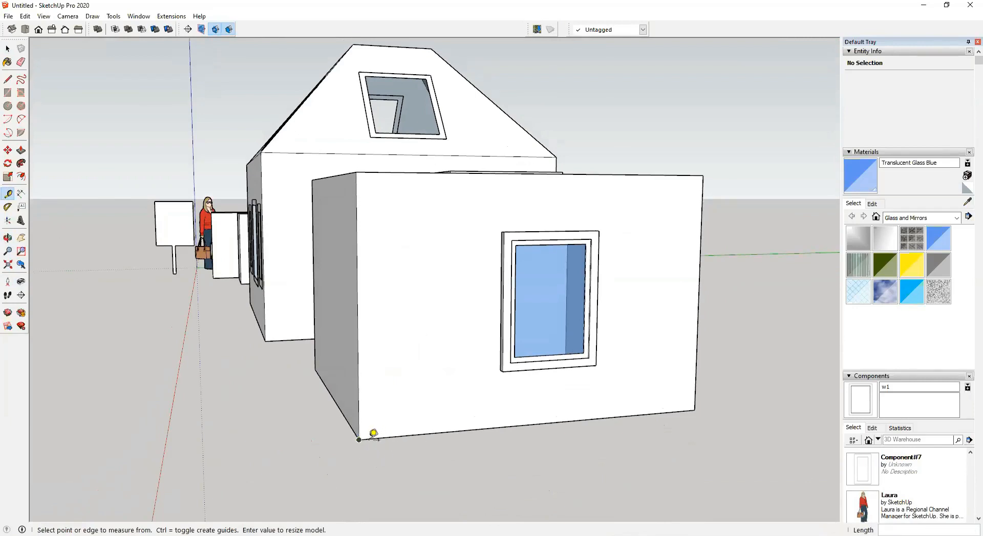
Step: Place Tape Measure guides extending outward from the lower and upper ends of the box's vertical corner edge beside the single-window wall
{"action": "left_click", "coordinate": [362, 437]}
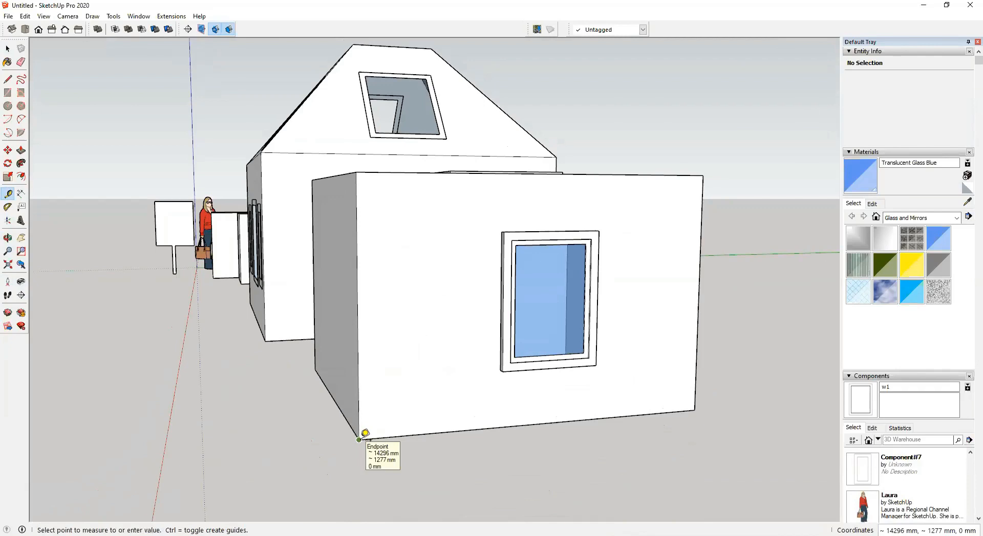
{"action": "left_click", "coordinate": [391, 493]}
{"action": "middle_click_drag", "start_coordinate": [383, 414], "coordinate": [533, 283]}
{"action": "left_click", "coordinate": [557, 164]}
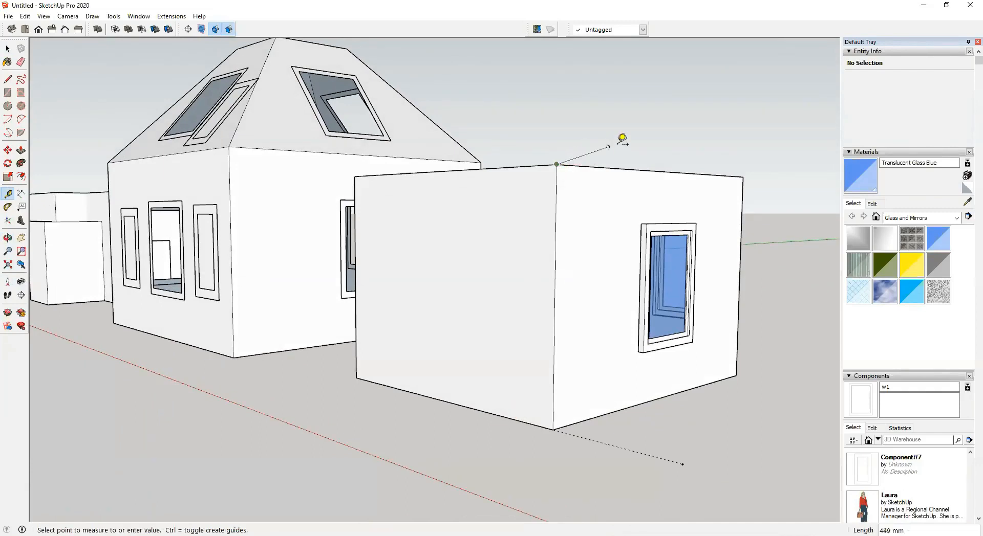
{"action": "left_click", "coordinate": [622, 164]}
Step: Place a parallel guide on the ground 500 mm out from the lower edge of the box's single-window wall
{"action": "middle_click_drag", "start_coordinate": [628, 154], "coordinate": [284, 344]}
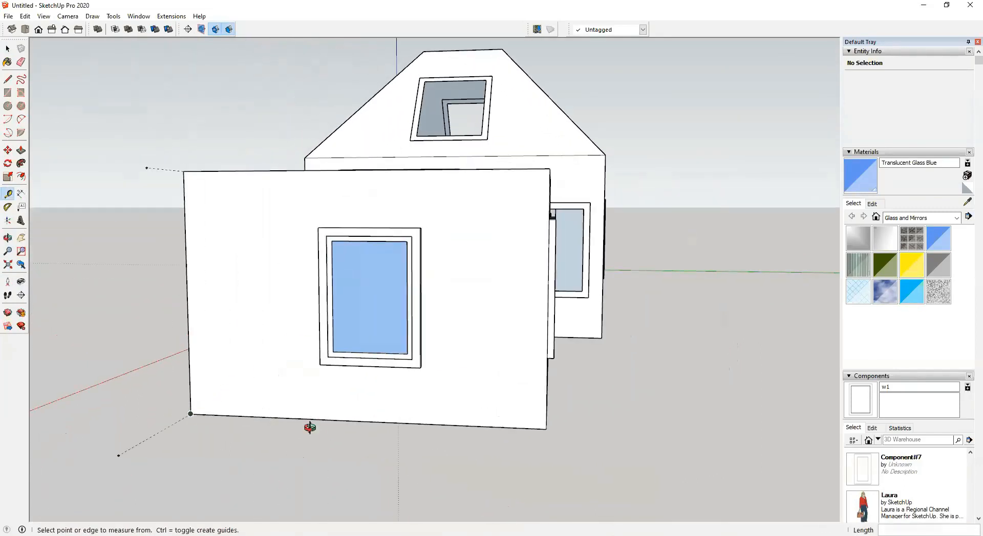
{"action": "middle_click_drag", "start_coordinate": [310, 428], "coordinate": [254, 408]}
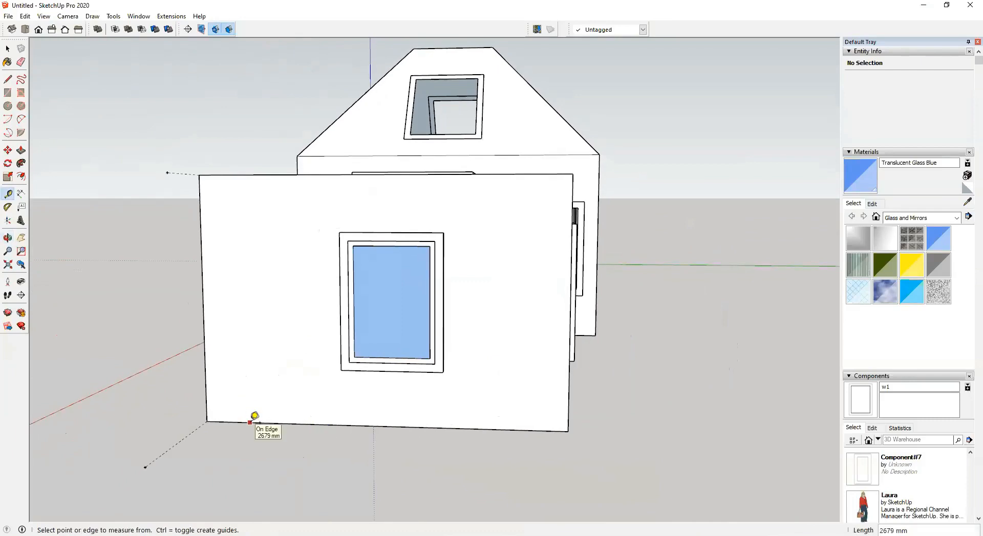
{"action": "left_click", "coordinate": [249, 422]}
{"action": "key", "text": "Escape"}
{"action": "middle_click_drag", "start_coordinate": [249, 431], "coordinate": [360, 412]}
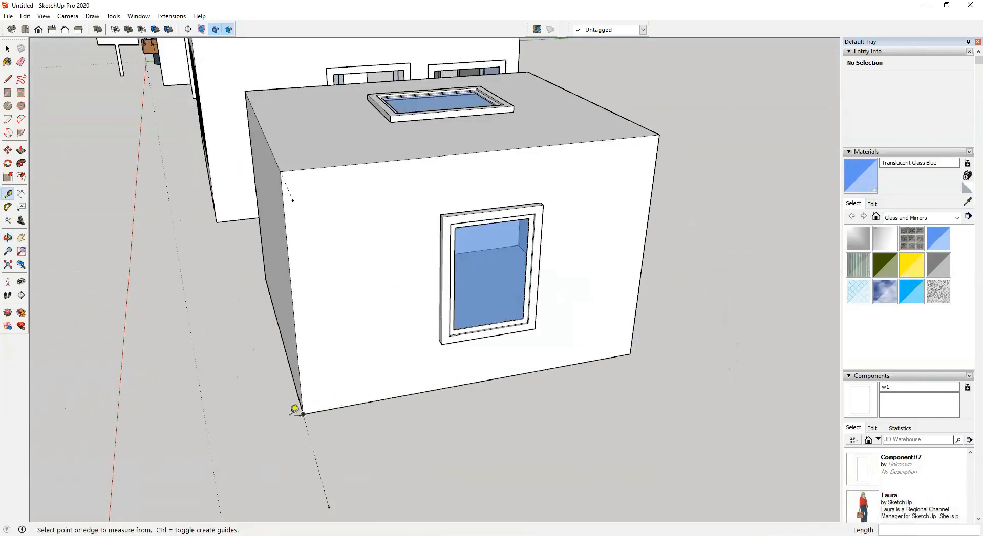
{"action": "left_click", "coordinate": [303, 413]}
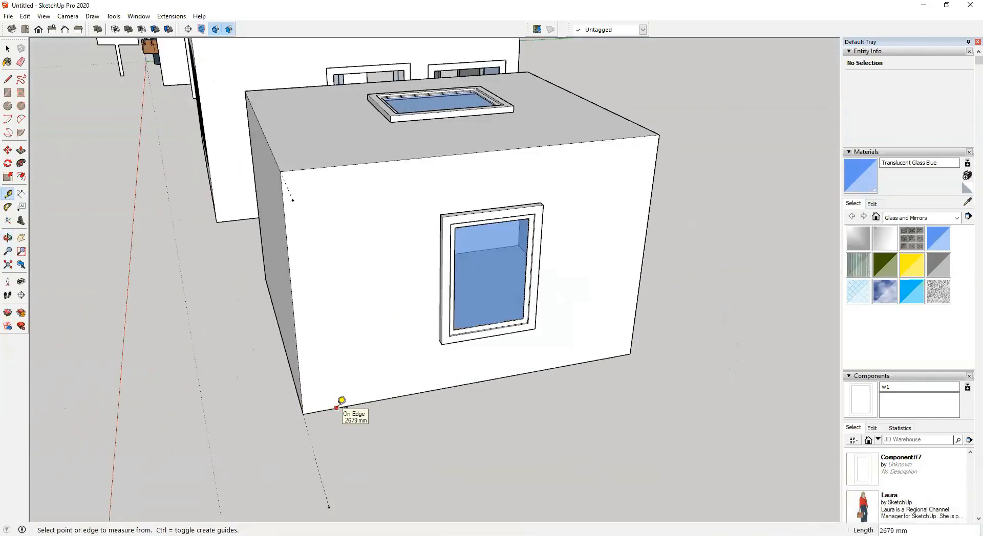
{"action": "left_click", "coordinate": [337, 407]}
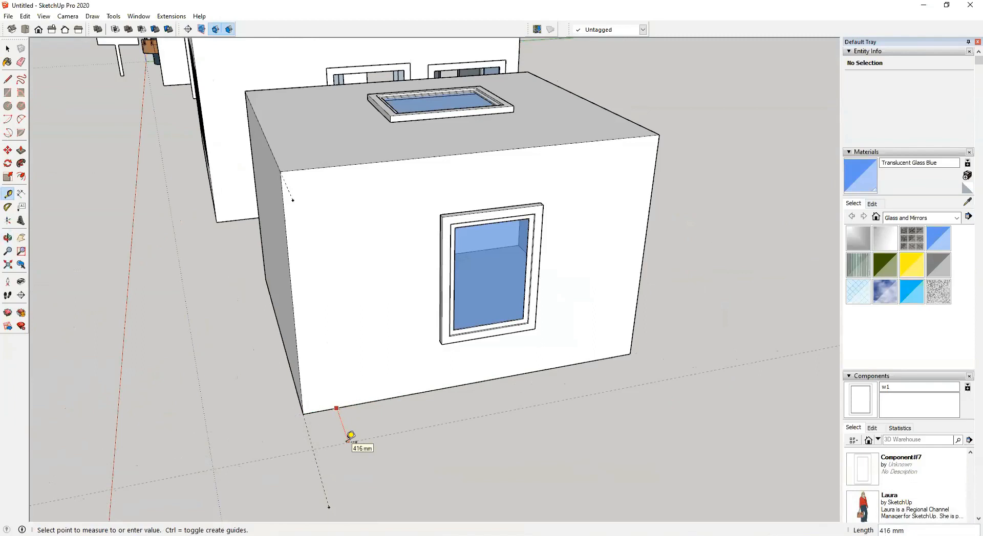
{"action": "type", "text": "500"}
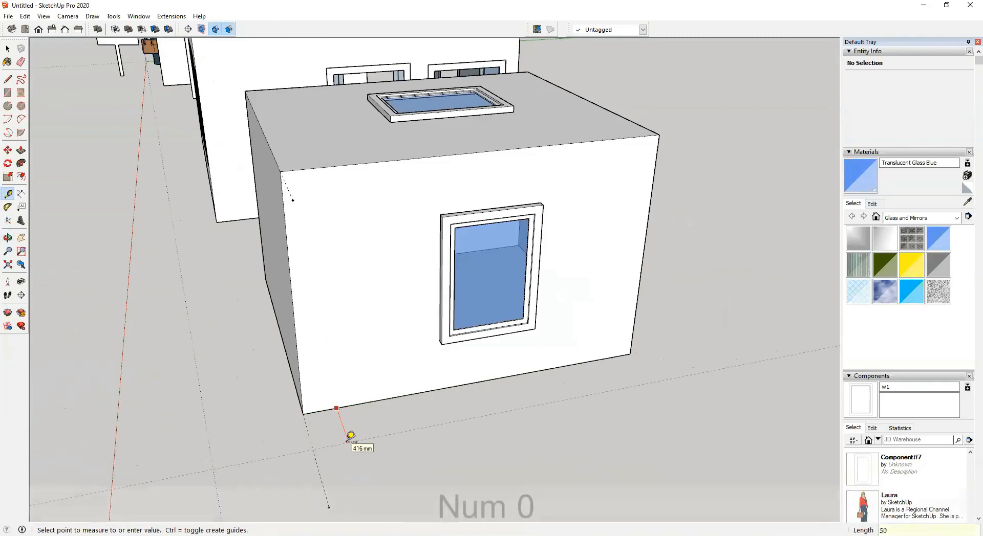
{"action": "key", "text": "Return"}
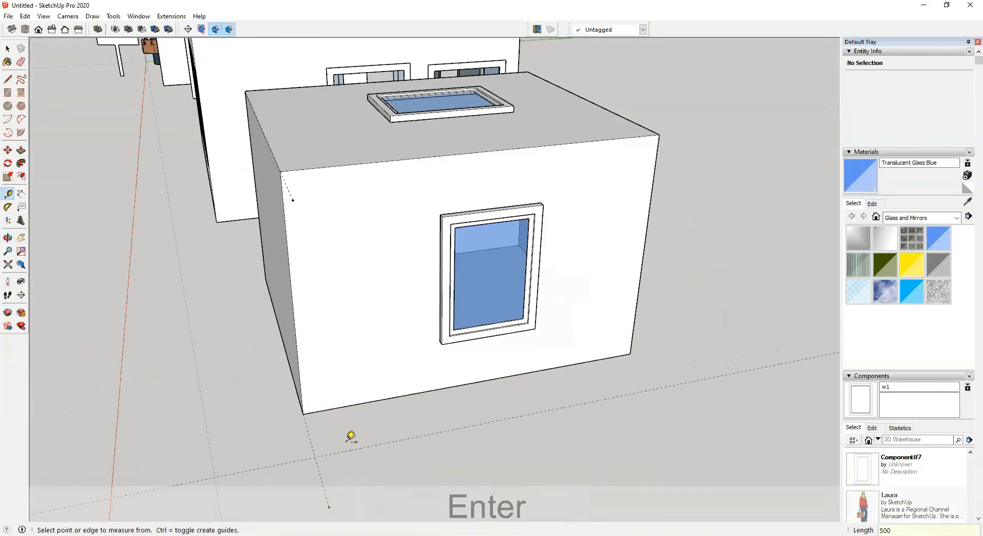
Step: Place a ground guide parallel to the blank wall's lower edge, entering offsets of 1500 mm, 100 mm and finally 500 mm
{"action": "scroll", "coordinate": [351, 436], "scroll_direction": "down", "scroll_amount": 5}
{"action": "middle_click_drag", "start_coordinate": [380, 430], "coordinate": [546, 281]}
{"action": "scroll", "coordinate": [478, 414], "scroll_direction": "up", "scroll_amount": 5}
{"action": "middle_click_drag", "start_coordinate": [554, 149], "coordinate": [401, 463]}
{"action": "scroll", "coordinate": [395, 416], "scroll_direction": "up", "scroll_amount": 3}
{"action": "middle_click_drag", "start_coordinate": [395, 417], "coordinate": [432, 392]}
{"action": "scroll", "coordinate": [431, 393], "scroll_direction": "up", "scroll_amount": 3}
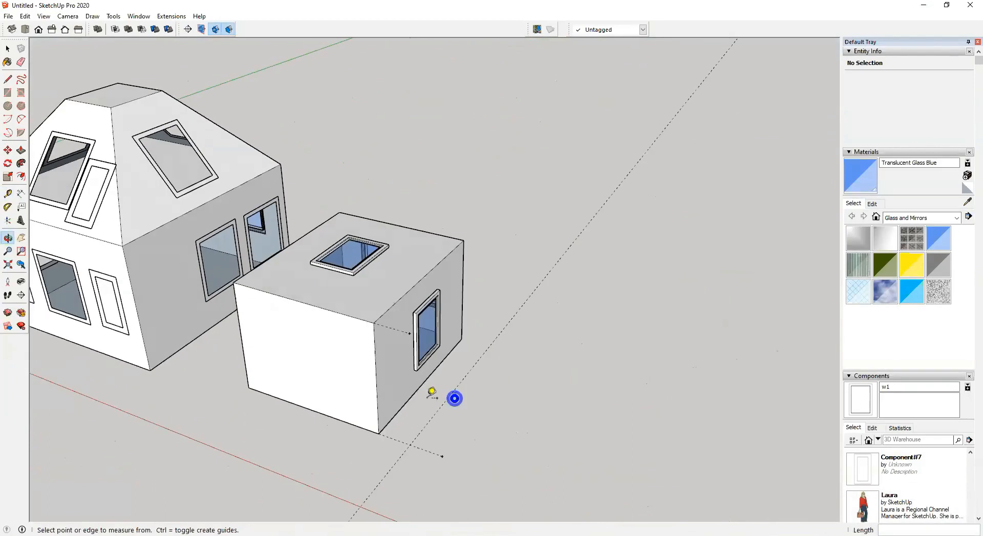
{"action": "scroll", "coordinate": [404, 408], "scroll_direction": "up", "scroll_amount": 3}
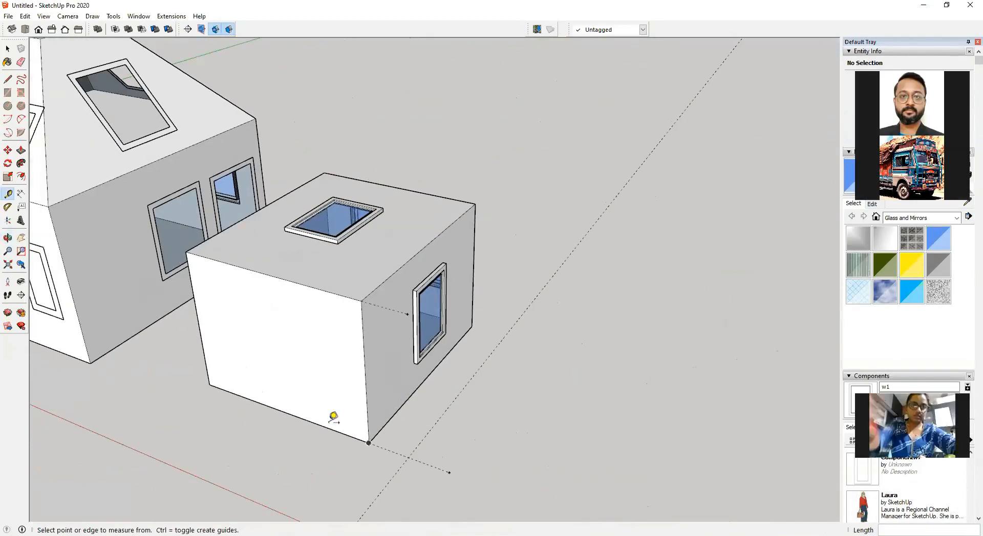
{"action": "left_click", "coordinate": [323, 426]}
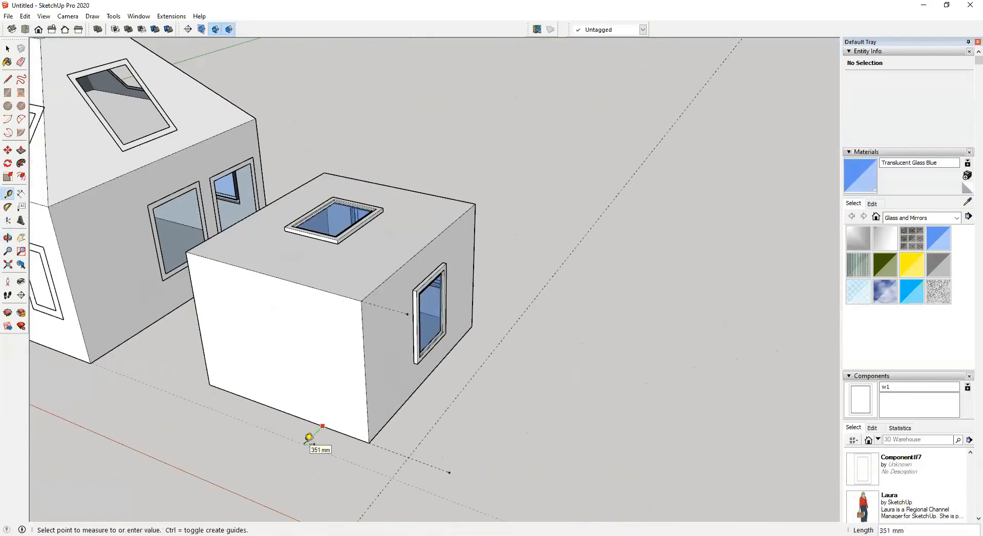
{"action": "type", "text": "1500"}
{"action": "key", "text": "Return"}
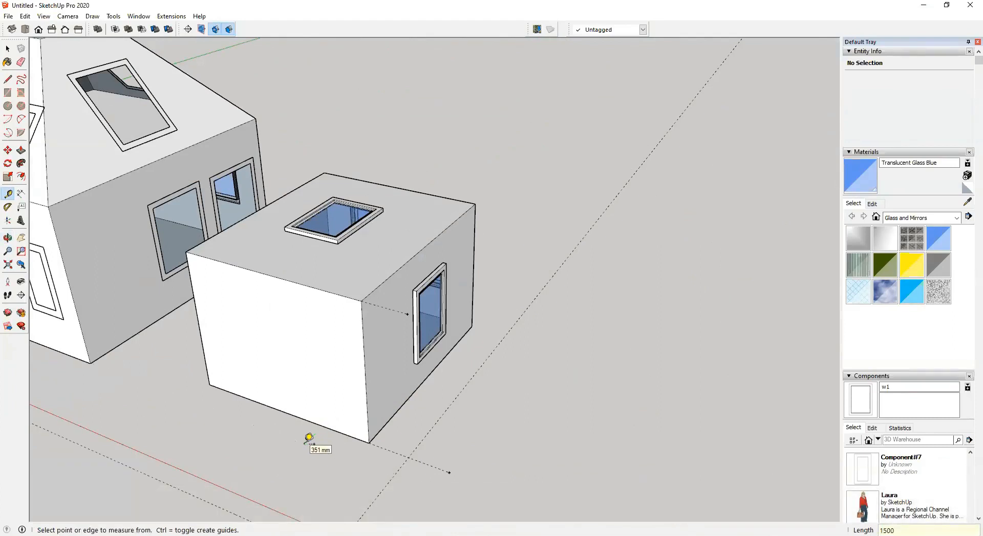
{"action": "type", "text": "100"}
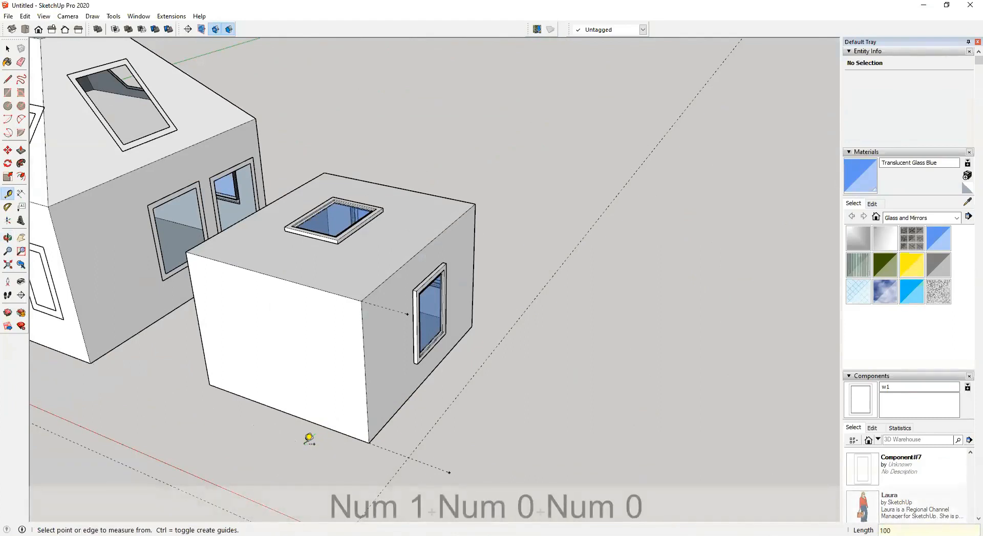
{"action": "key", "text": "Return"}
{"action": "type", "text": "500"}
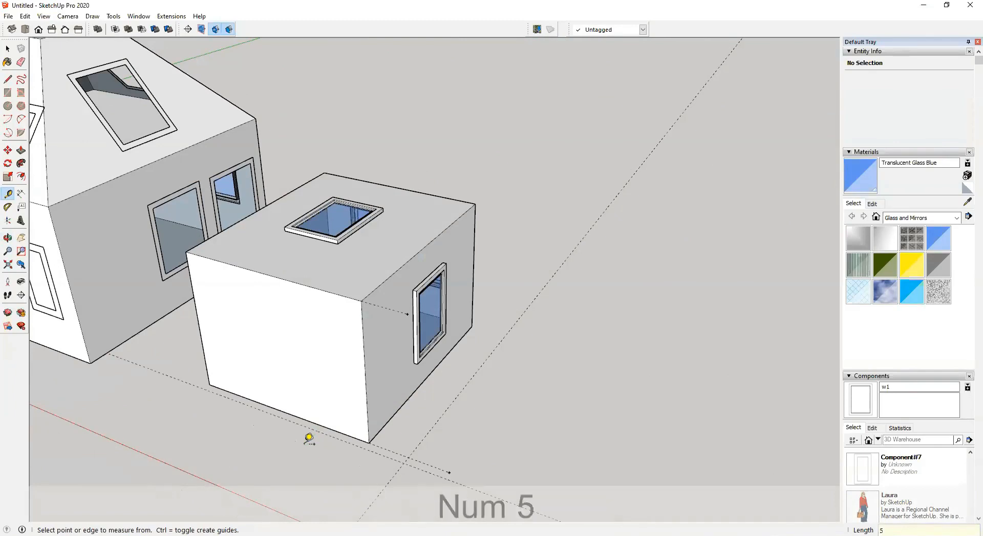
{"action": "key", "text": "Return"}
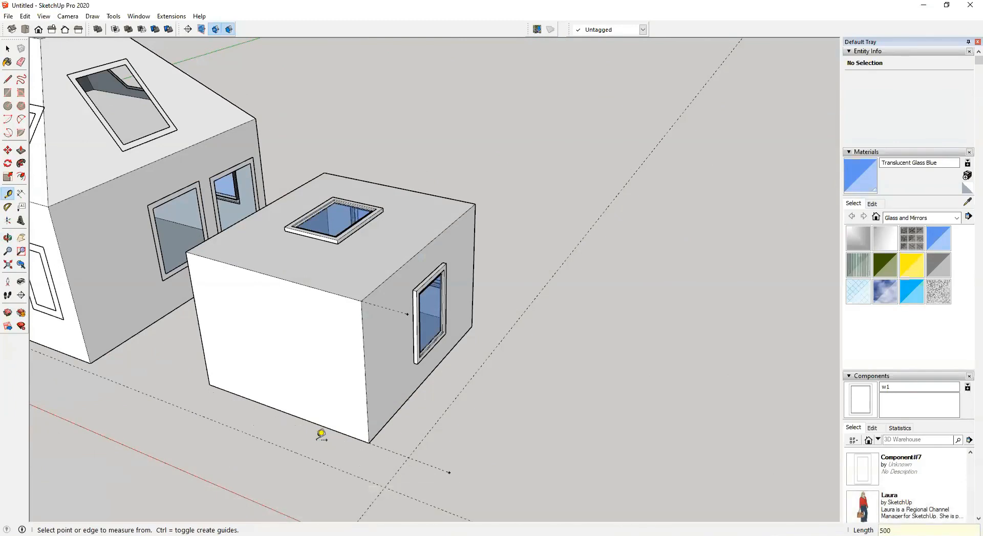
Step: Place a horizontal guide on the box's blank wall 600 mm above its lower edge
{"action": "scroll", "coordinate": [332, 431], "scroll_direction": "down", "scroll_amount": 5}
{"action": "scroll", "coordinate": [318, 458], "scroll_direction": "up", "scroll_amount": 3}
{"action": "mouse_move", "coordinate": [374, 439]}
{"action": "middle_mouse_down"}
{"action": "mouse_move", "coordinate": [461, 440]}
{"action": "mouse_move", "coordinate": [307, 438]}
{"action": "mouse_move", "coordinate": [158, 388]}
{"action": "mouse_move", "coordinate": [336, 334]}
{"action": "mouse_move", "coordinate": [565, 371]}
{"action": "middle_mouse_up"}
{"action": "mouse_move", "coordinate": [463, 393]}
{"action": "middle_mouse_down", "text": "shift"}
{"action": "mouse_move", "coordinate": [430, 426]}
{"action": "mouse_move", "coordinate": [512, 417]}
{"action": "middle_mouse_up", "text": "shift"}
{"action": "scroll", "coordinate": [512, 422], "scroll_direction": "up", "scroll_amount": 3}
{"action": "scroll", "coordinate": [516, 419], "scroll_direction": "up", "scroll_amount": 2}
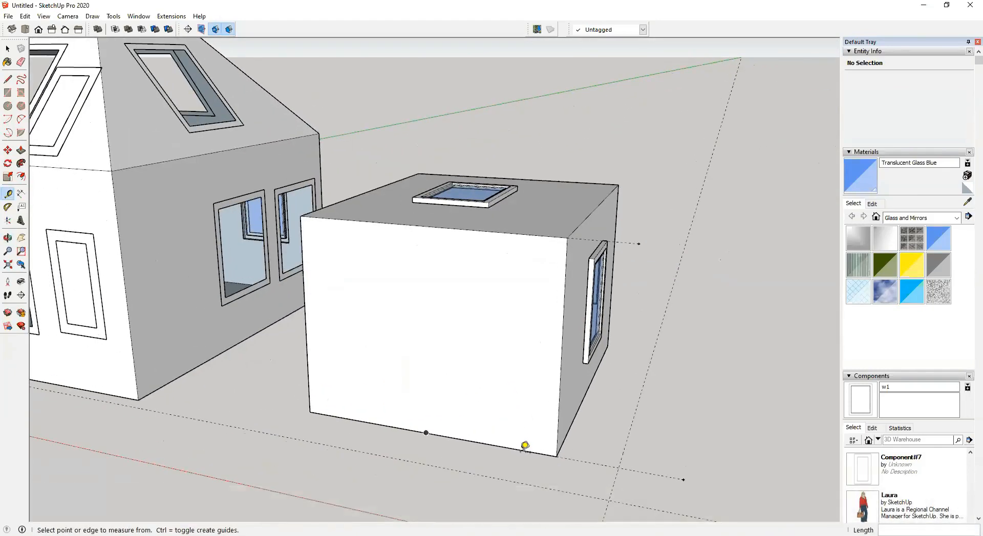
{"action": "left_click", "coordinate": [521, 450]}
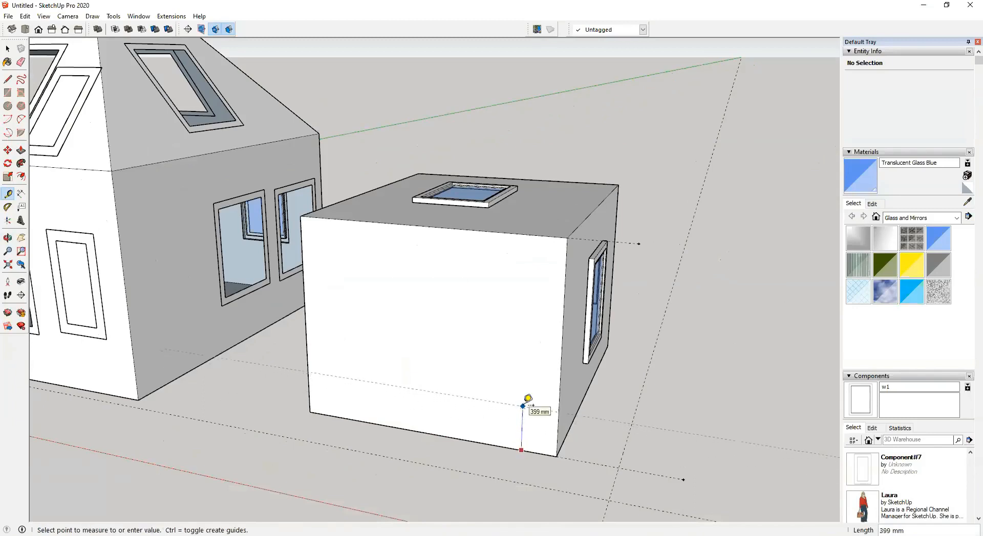
{"action": "type", "text": "00"}
{"action": "key", "text": "Return"}
Step: Place a second horizontal guide 2100 mm above the lower edge of the box's blank wall
{"action": "left_click", "coordinate": [510, 449]}
{"action": "type", "text": "2100"}
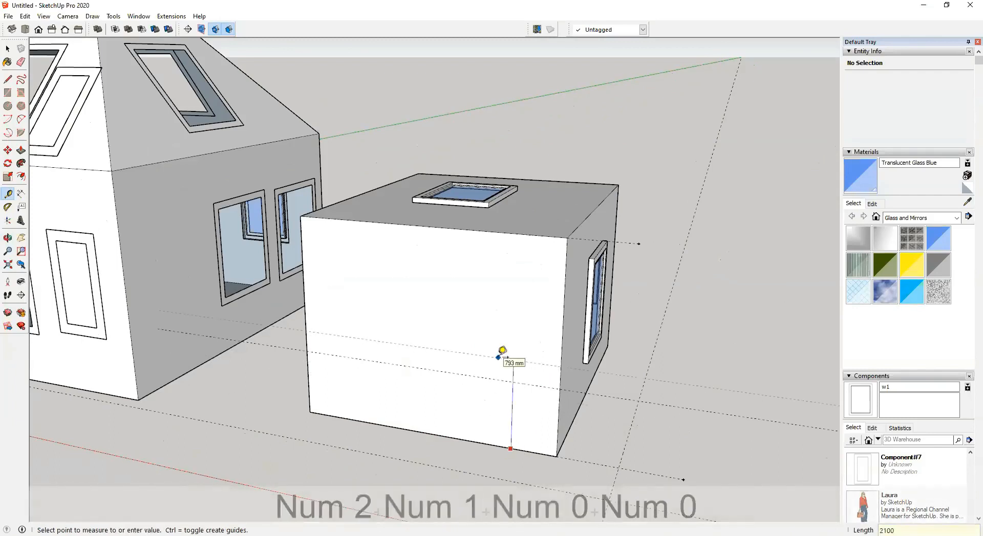
{"action": "key", "text": "Return"}
{"action": "middle_click_drag", "start_coordinate": [491, 305], "coordinate": [453, 295]}
{"action": "middle_click_drag", "start_coordinate": [422, 248], "coordinate": [450, 242]}
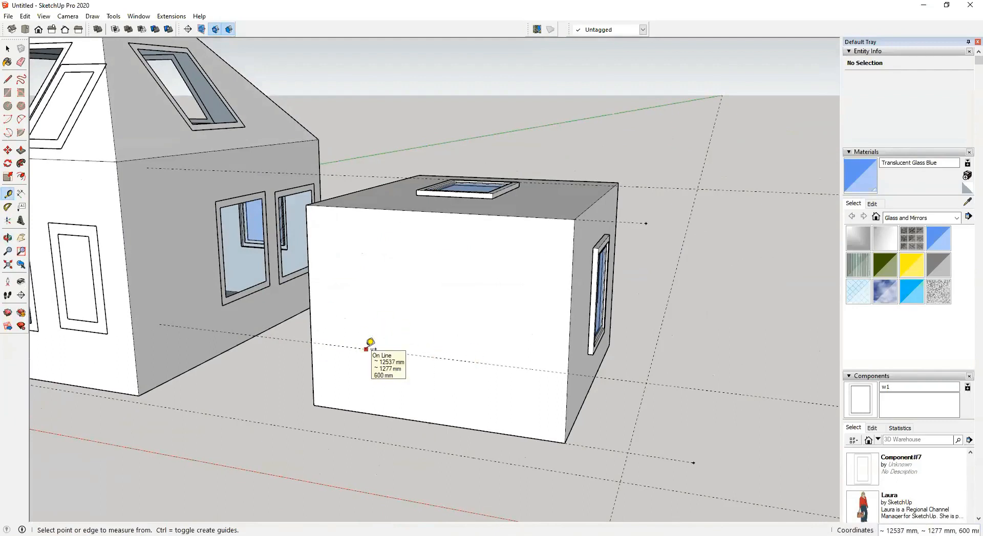
{"action": "middle_click_drag", "start_coordinate": [421, 340], "coordinate": [298, 395]}
{"action": "middle_click_drag", "start_coordinate": [216, 387], "coordinate": [367, 340]}
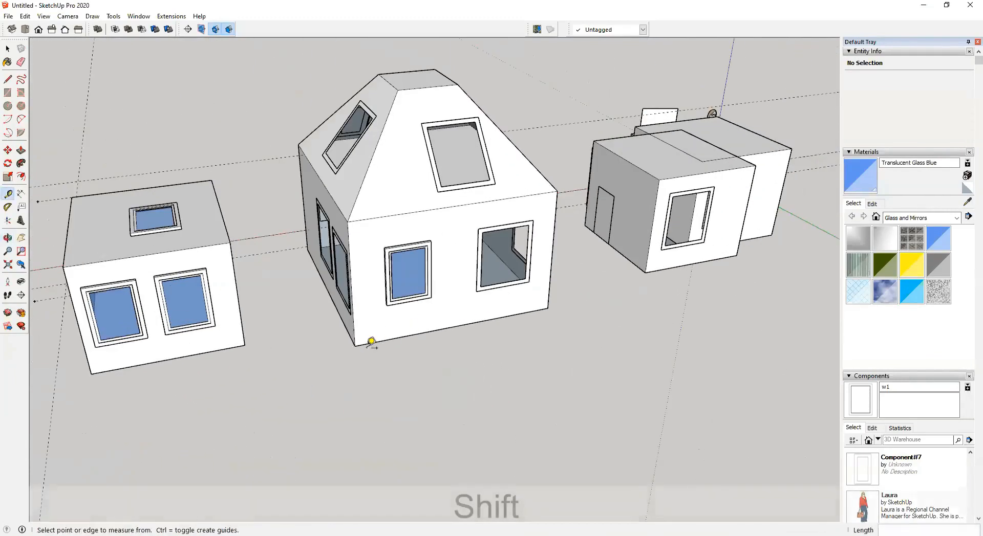
{"action": "left_click", "coordinate": [354, 346]}
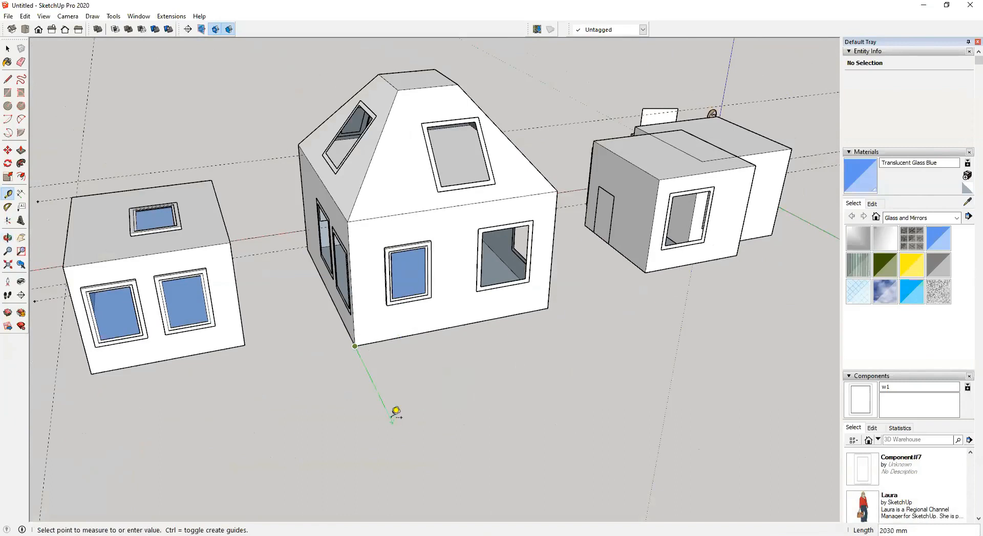
{"action": "key", "text": "Escape"}
Step: Switch the Tape Measure to measuring without guides and measure the gap between the box with the door outline and the house
{"action": "middle_click_drag", "start_coordinate": [413, 368], "coordinate": [756, 348]}
{"action": "scroll", "coordinate": [262, 291], "scroll_direction": "up", "scroll_amount": 3}
{"action": "middle_click_drag", "start_coordinate": [264, 291], "coordinate": [327, 286]}
{"action": "key", "text": "ctrl"}
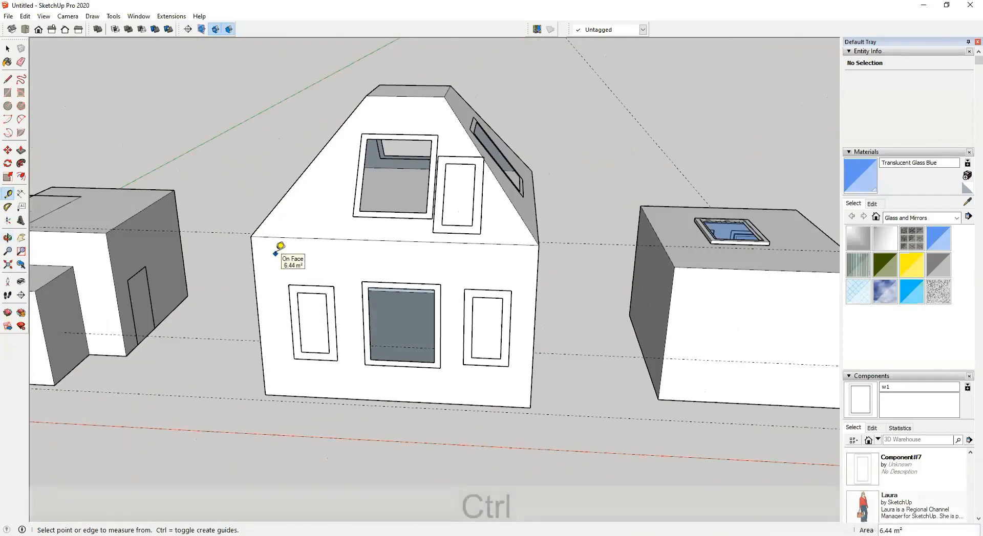
{"action": "middle_click_drag", "start_coordinate": [278, 295], "coordinate": [373, 344]}
{"action": "middle_click_drag", "start_coordinate": [269, 353], "coordinate": [215, 350], "text": "shift"}
{"action": "scroll", "coordinate": [239, 301], "scroll_direction": "up", "scroll_amount": 3}
{"action": "left_click", "coordinate": [248, 289]}
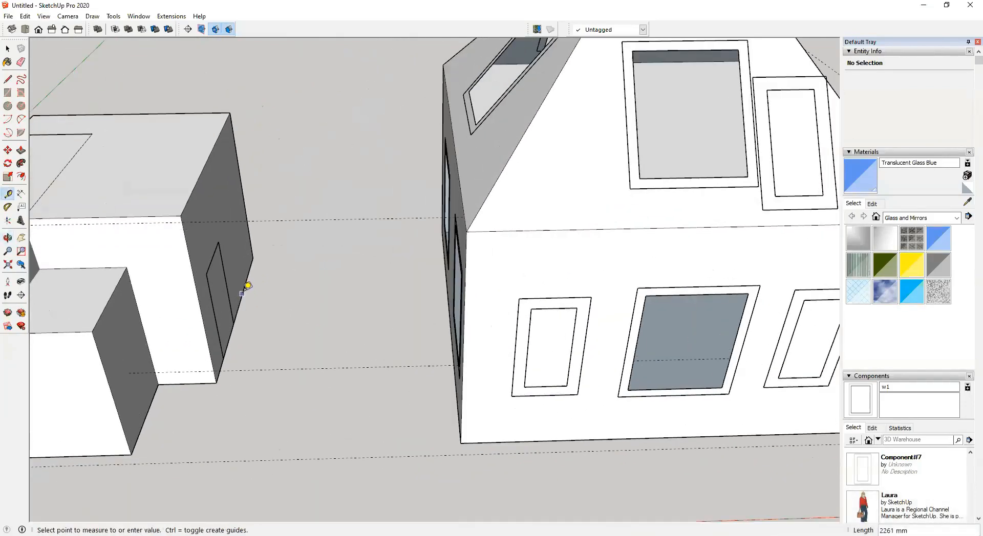
{"action": "middle_click_drag", "start_coordinate": [349, 293], "coordinate": [423, 277]}
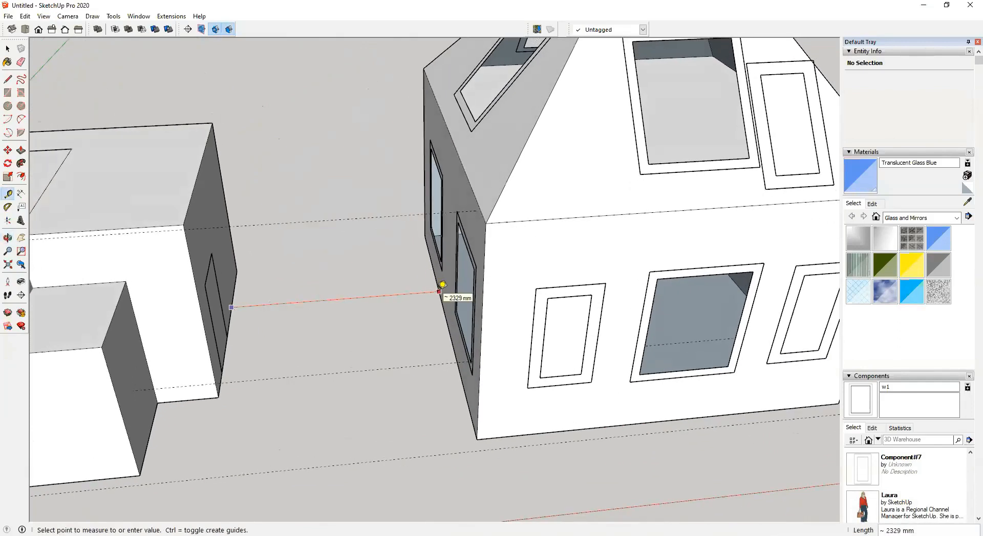
{"action": "left_click", "coordinate": [441, 285]}
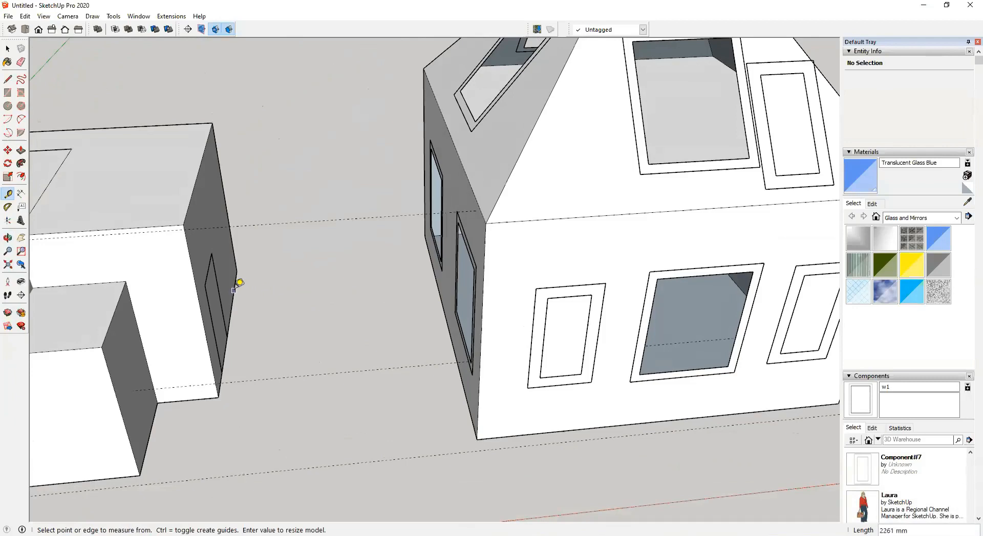
Step: Measure the same gap along the red axis from two more points on the box's far edge, including its corner, and leave the tool
{"action": "left_click", "coordinate": [234, 290]}
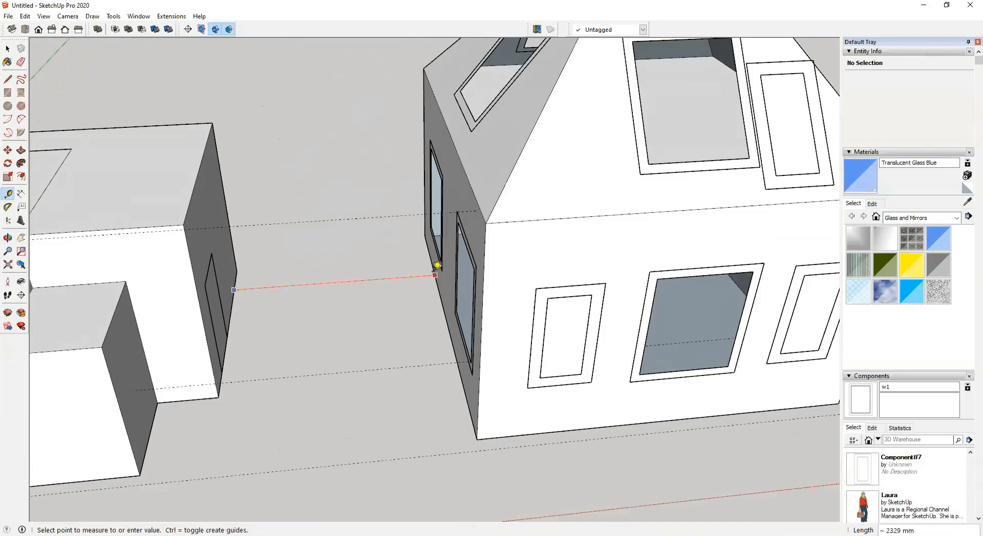
{"action": "left_click", "coordinate": [434, 276]}
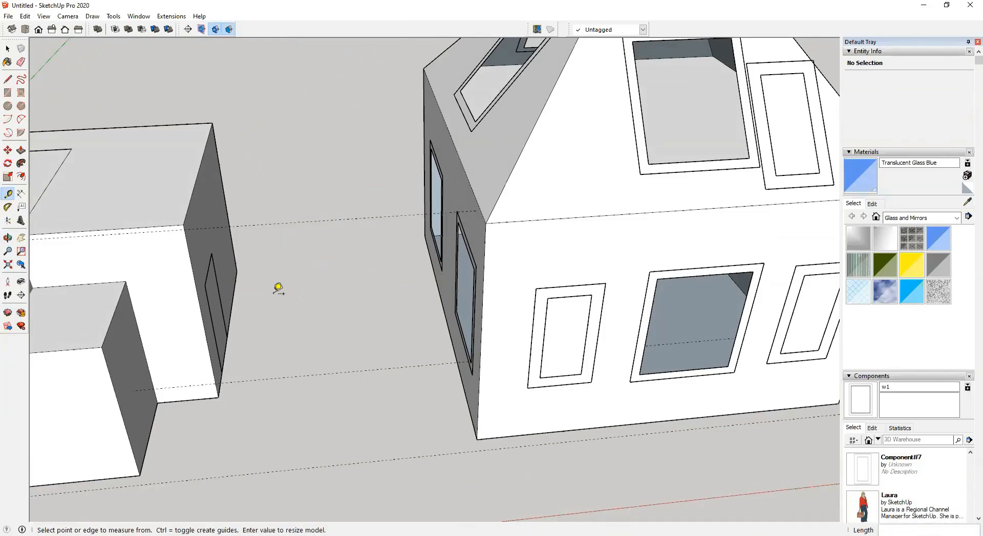
{"action": "left_click", "coordinate": [236, 271]}
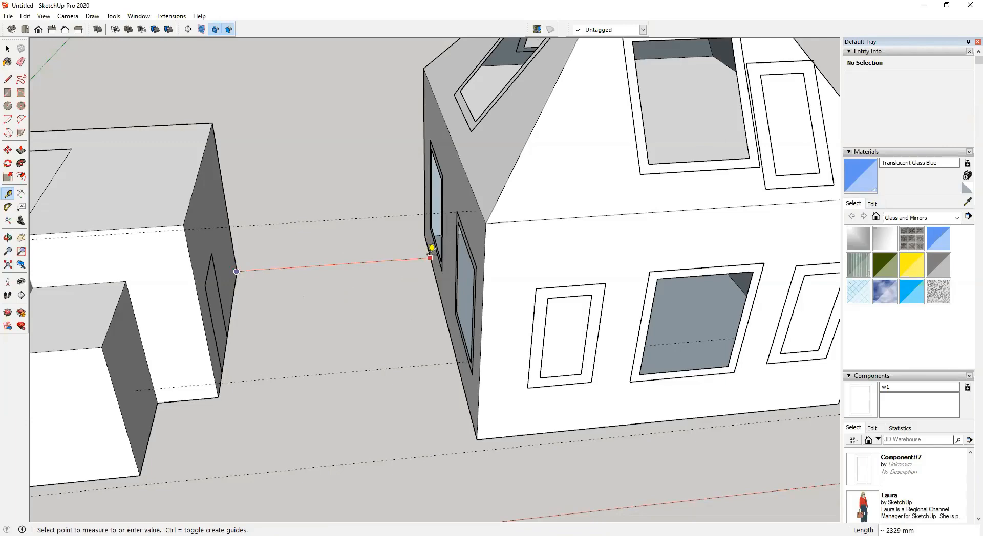
{"action": "left_click", "coordinate": [434, 251]}
{"action": "middle_click_drag", "start_coordinate": [377, 317], "coordinate": [361, 143]}
{"action": "middle_click_drag", "start_coordinate": [504, 240], "coordinate": [66, 84]}
{"action": "middle_click_drag", "start_coordinate": [458, 290], "coordinate": [359, 274]}
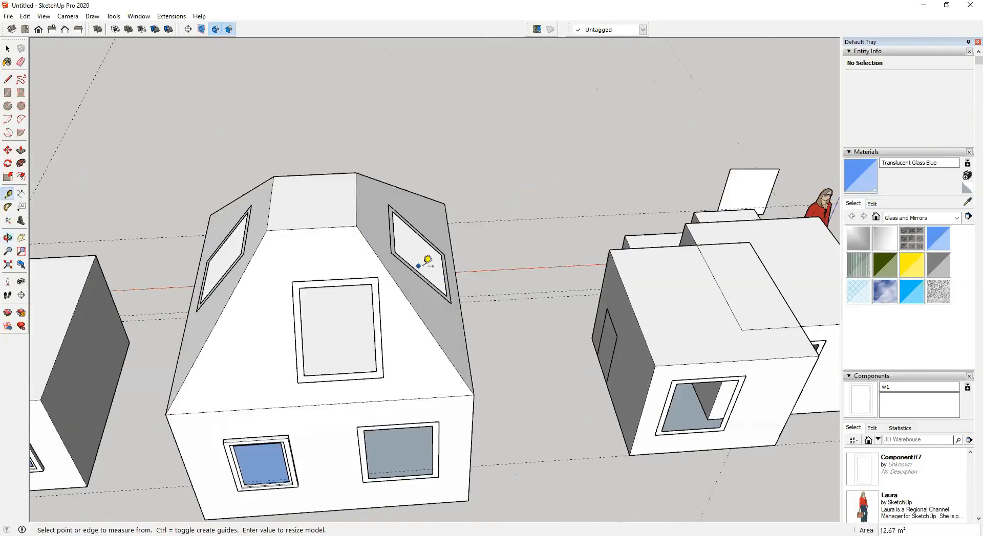
{"action": "scroll", "coordinate": [501, 305], "scroll_direction": "down", "scroll_amount": 5}
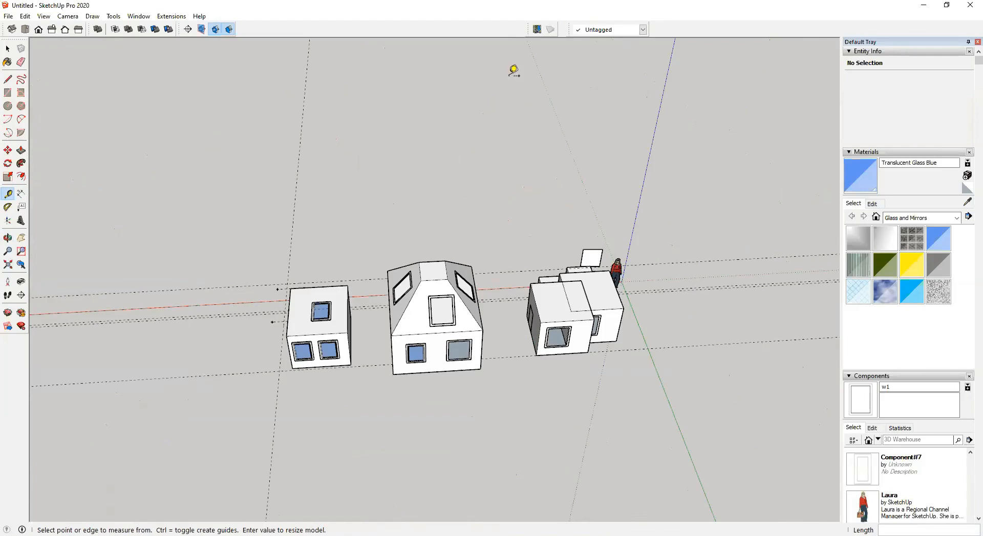
{"action": "key", "text": "Escape"}
{"action": "key", "text": "Escape"}
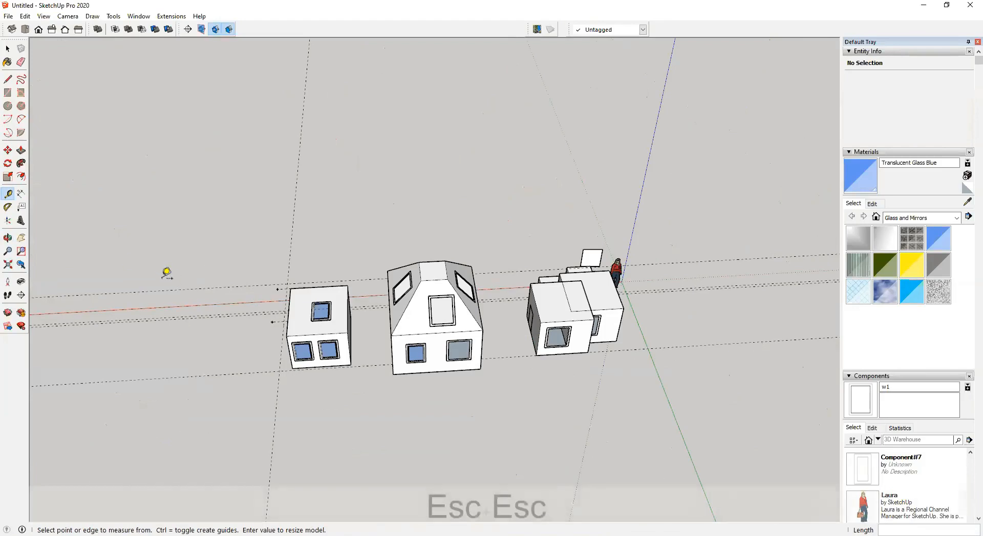
{"action": "key", "text": "space"}
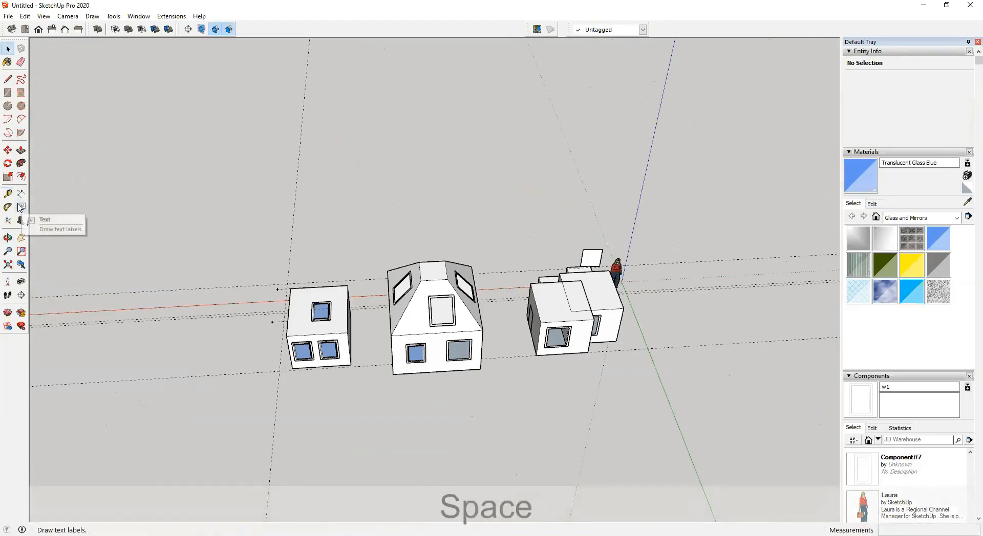
Step: With the Protractor, place an angled guide on the ground beside the boxes at 45 degrees to the red axis direction
{"action": "left_click", "coordinate": [7, 207]}
{"action": "middle_click_drag", "start_coordinate": [286, 389], "coordinate": [362, 394]}
{"action": "middle_click_drag", "start_coordinate": [529, 370], "coordinate": [358, 389], "text": "shift"}
{"action": "scroll", "coordinate": [370, 378], "scroll_direction": "up", "scroll_amount": 7}
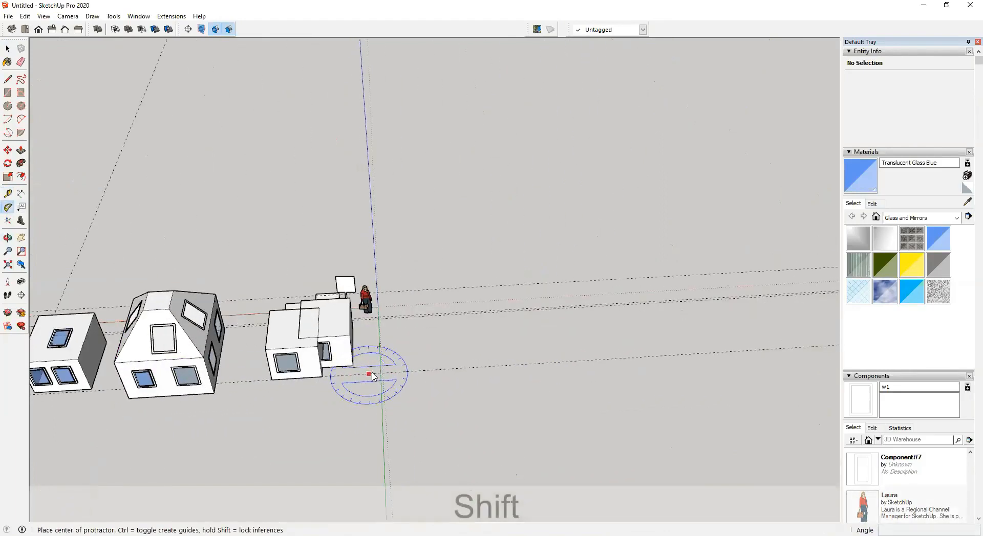
{"action": "left_click", "coordinate": [372, 324]}
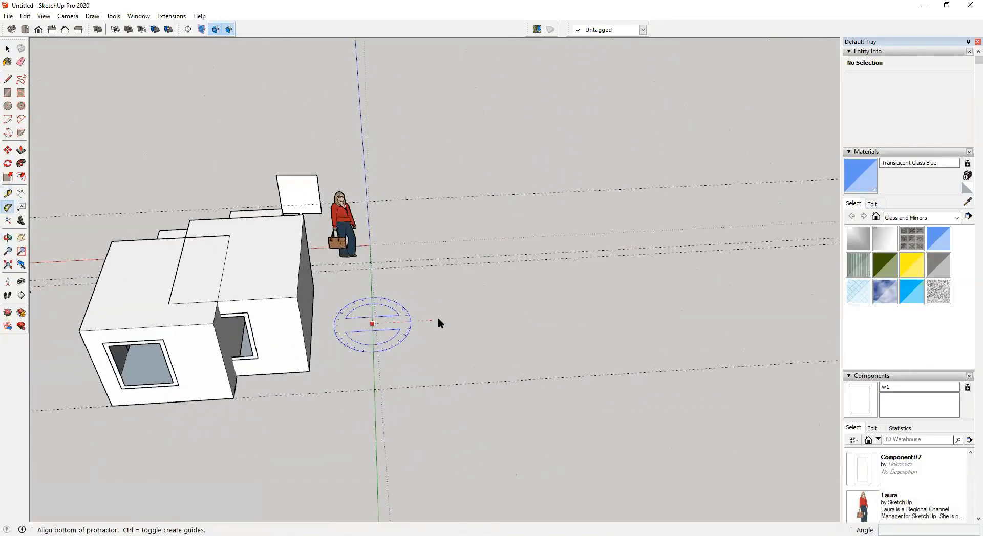
{"action": "left_click", "coordinate": [438, 323]}
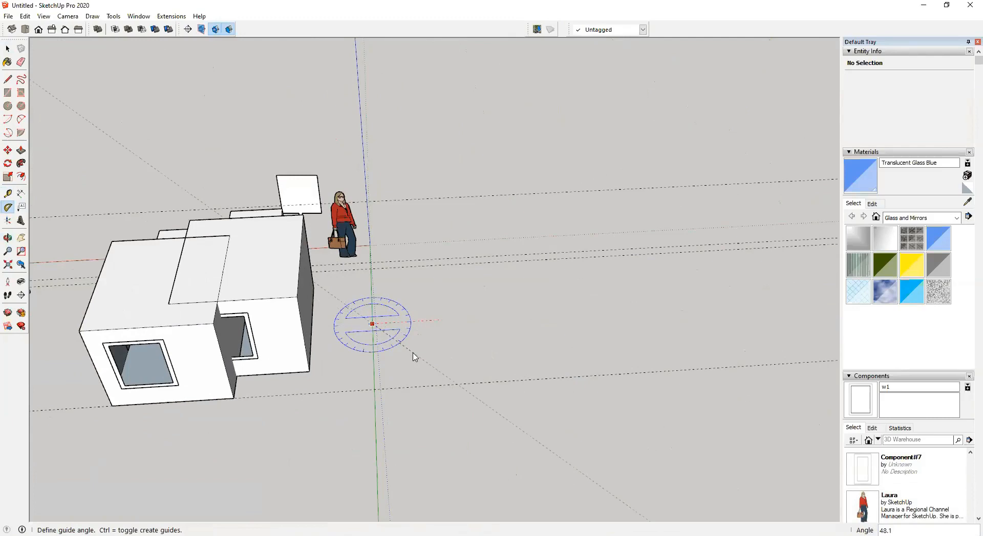
{"action": "type", "text": "45"}
{"action": "key", "text": "Return"}
{"action": "middle_click_drag", "start_coordinate": [450, 333], "coordinate": [395, 283]}
{"action": "scroll", "coordinate": [395, 283], "scroll_direction": "down", "scroll_amount": 3}
{"action": "middle_click_drag", "start_coordinate": [454, 204], "coordinate": [340, 337]}
{"action": "scroll", "coordinate": [438, 274], "scroll_direction": "up", "scroll_amount": 5}
{"action": "scroll", "coordinate": [437, 274], "scroll_direction": "up", "scroll_amount": 1}
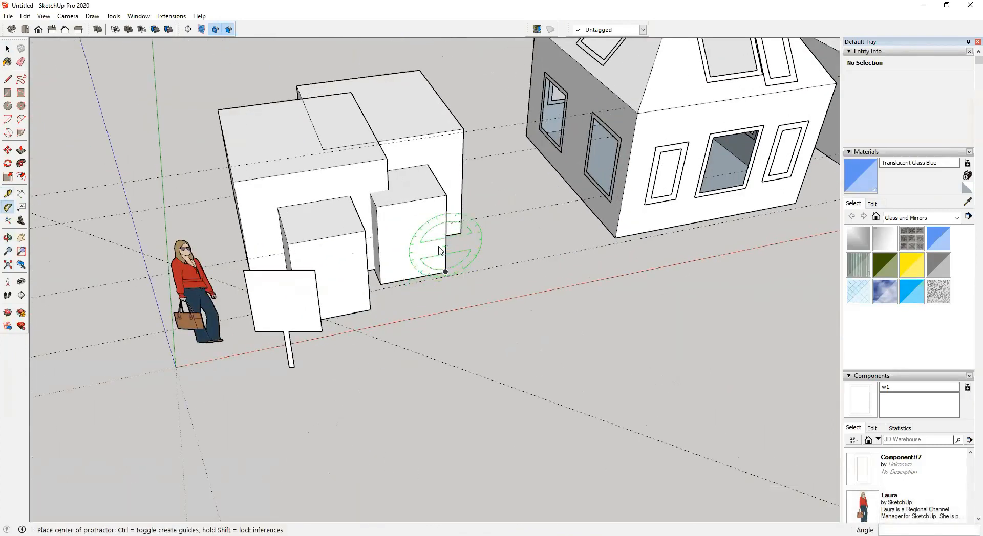
{"action": "key", "text": "Left"}
{"action": "key", "text": "Right"}
{"action": "key", "text": "Up"}
{"action": "key", "text": "Left"}
{"action": "left_click", "coordinate": [446, 197]}
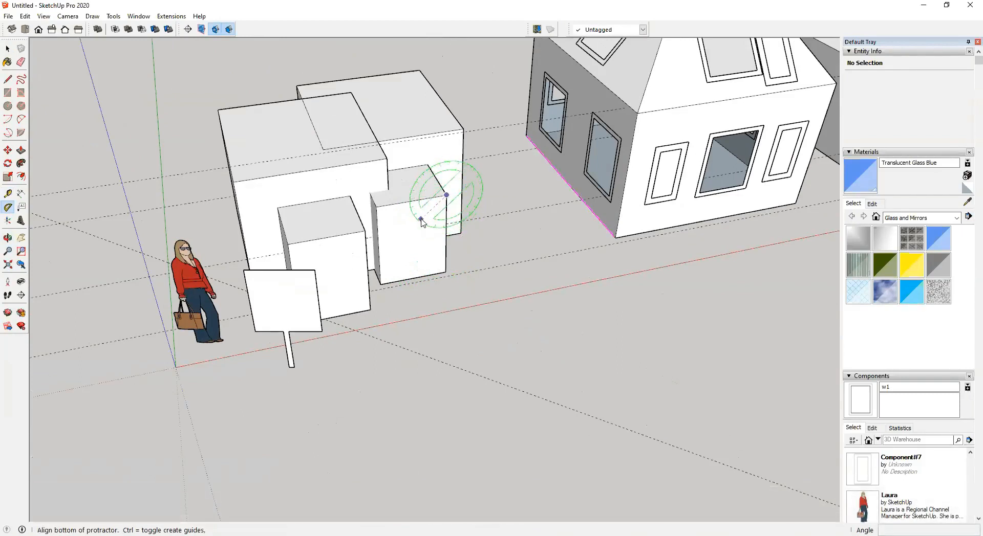
{"action": "scroll", "coordinate": [416, 212], "scroll_direction": "up", "scroll_amount": 2}
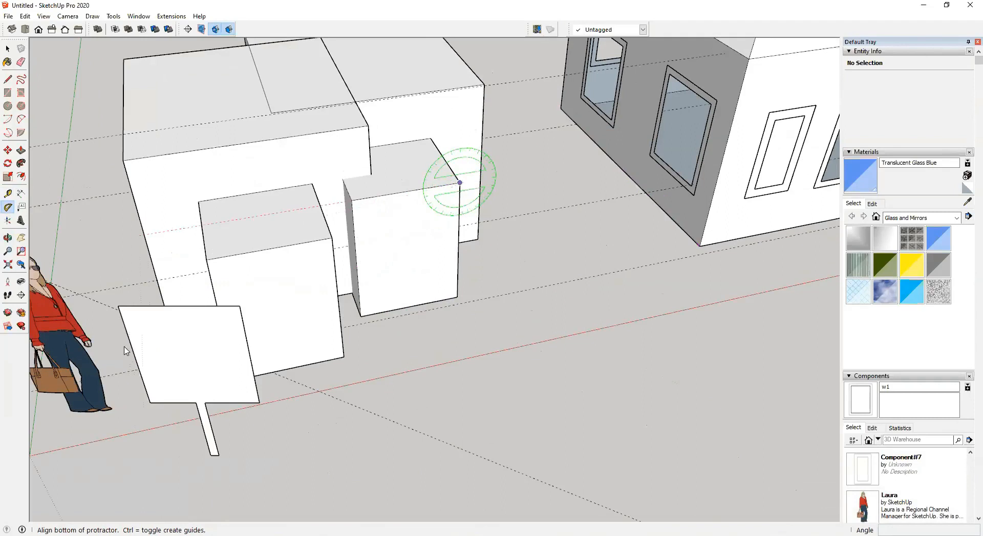
{"action": "key", "text": "Escape"}
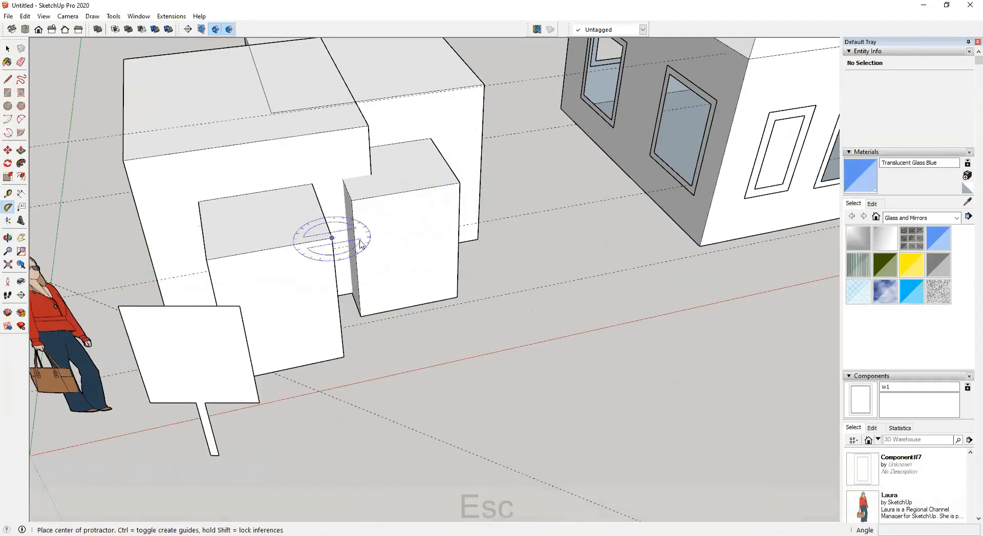
Step: Place a Protractor guide at 12 degrees to horizontal through the midpoint of the small box's top front edge
{"action": "left_click", "coordinate": [406, 194]}
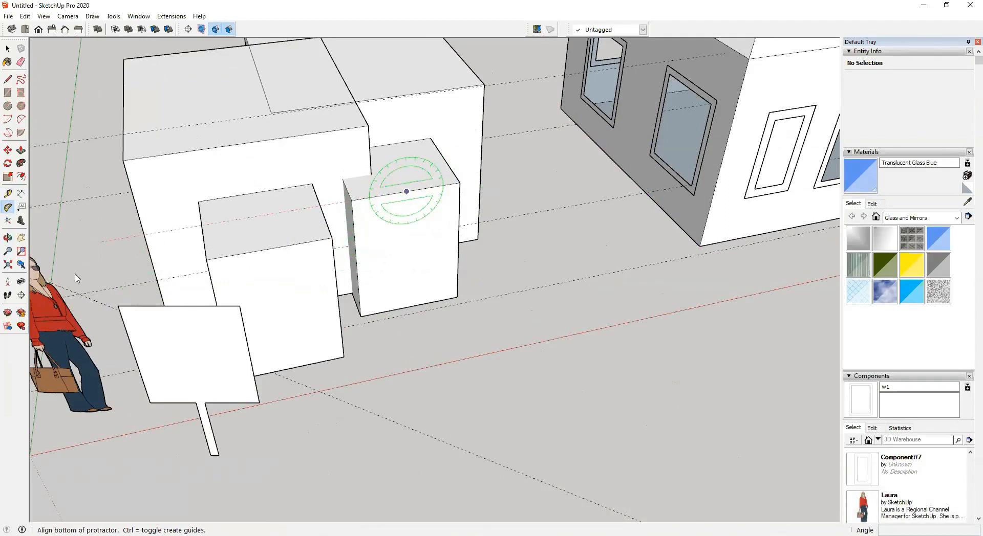
{"action": "left_click", "coordinate": [91, 285]}
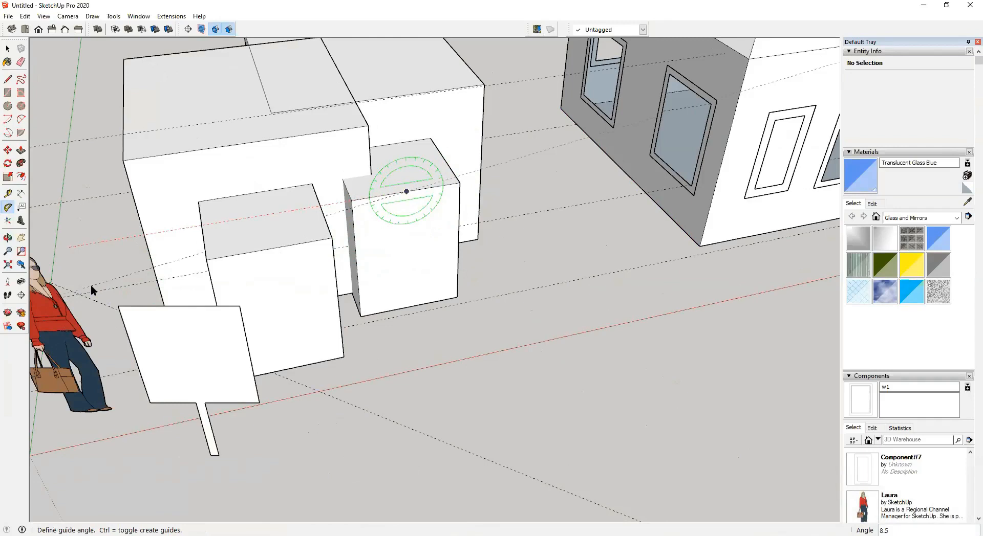
{"action": "type", "text": "12"}
{"action": "key", "text": "Return"}
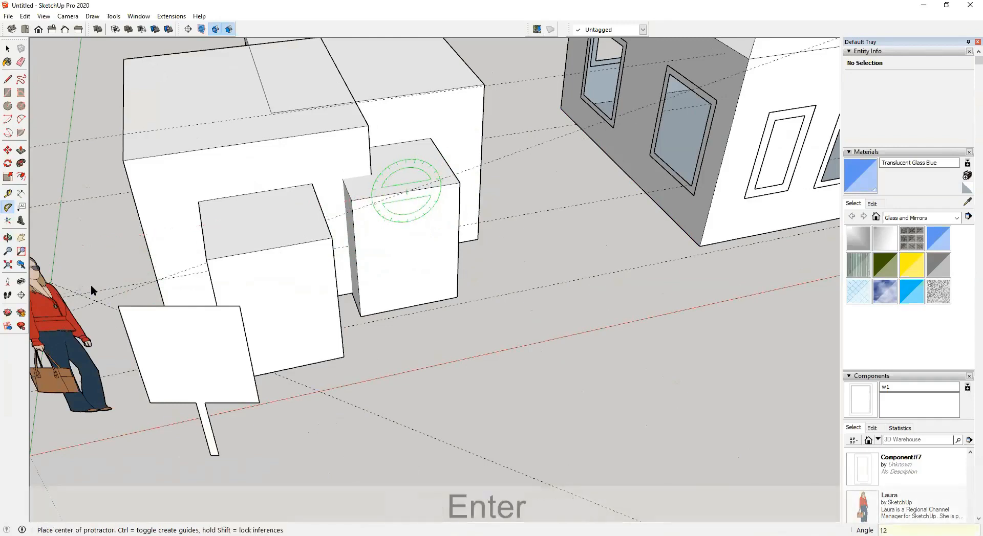
{"action": "left_click", "coordinate": [406, 191]}
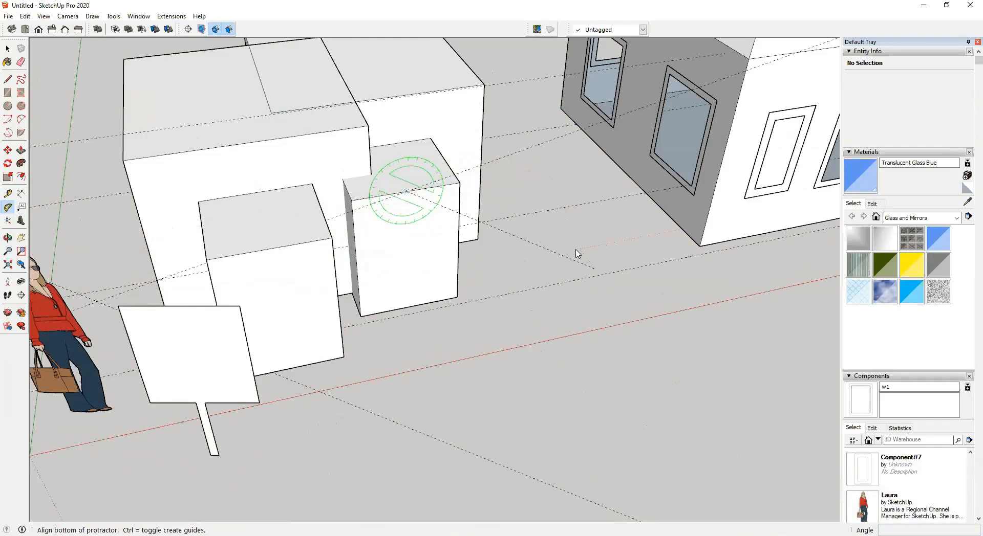
{"action": "type", "text": "12"}
{"action": "key", "text": "Return"}
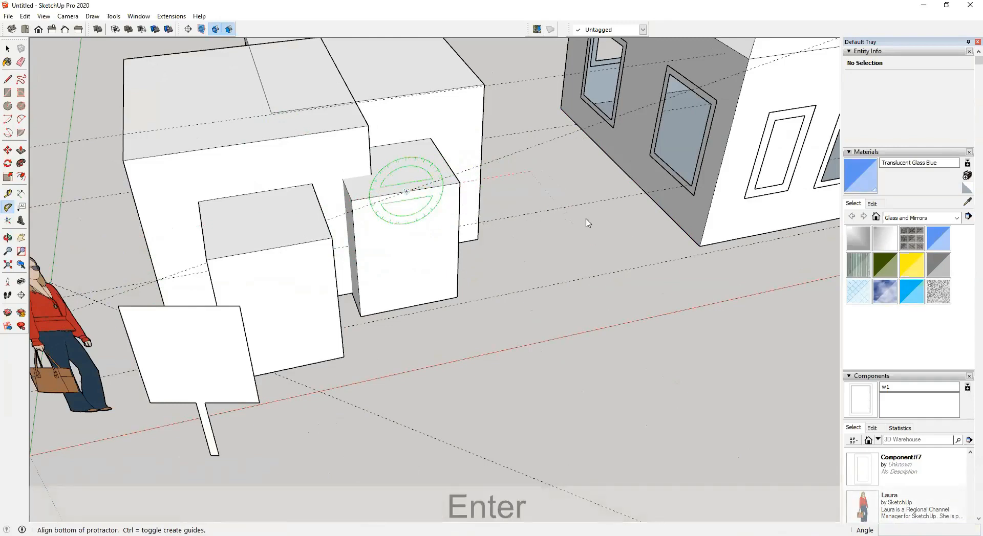
{"action": "scroll", "coordinate": [576, 230], "scroll_direction": "up", "scroll_amount": 3}
{"action": "scroll", "coordinate": [575, 230], "scroll_direction": "down", "scroll_amount": 1}
{"action": "key", "text": "Escape"}
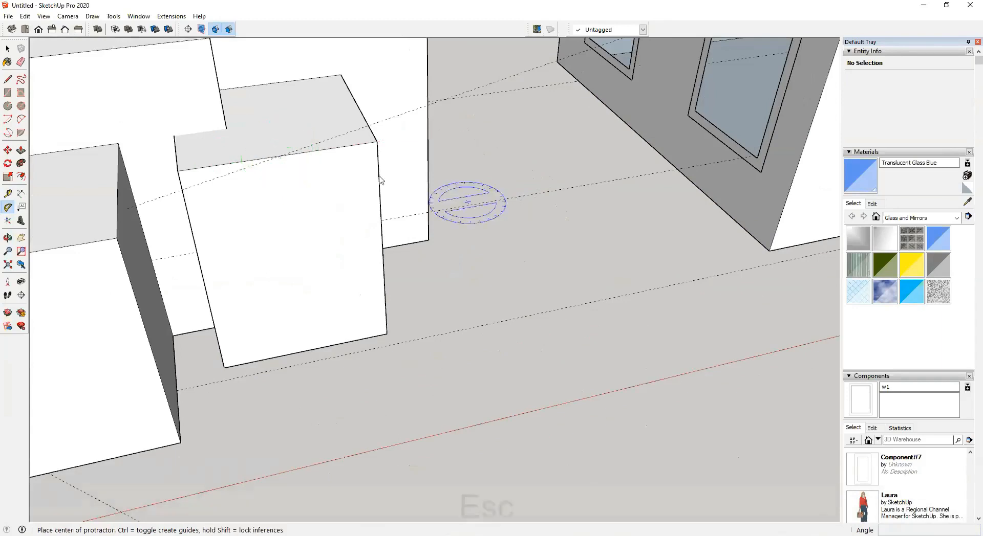
Step: Place a second 12-degree Protractor guide through the same edge midpoint, sloping the opposite way to form a symmetrical pair
{"action": "left_click", "coordinate": [279, 155]}
{"action": "left_click", "coordinate": [539, 128]}
{"action": "type", "text": "12"}
{"action": "key", "text": "Return"}
{"action": "scroll", "coordinate": [390, 180], "scroll_direction": "down", "scroll_amount": 1}
{"action": "middle_click_drag", "start_coordinate": [390, 179], "coordinate": [315, 149]}
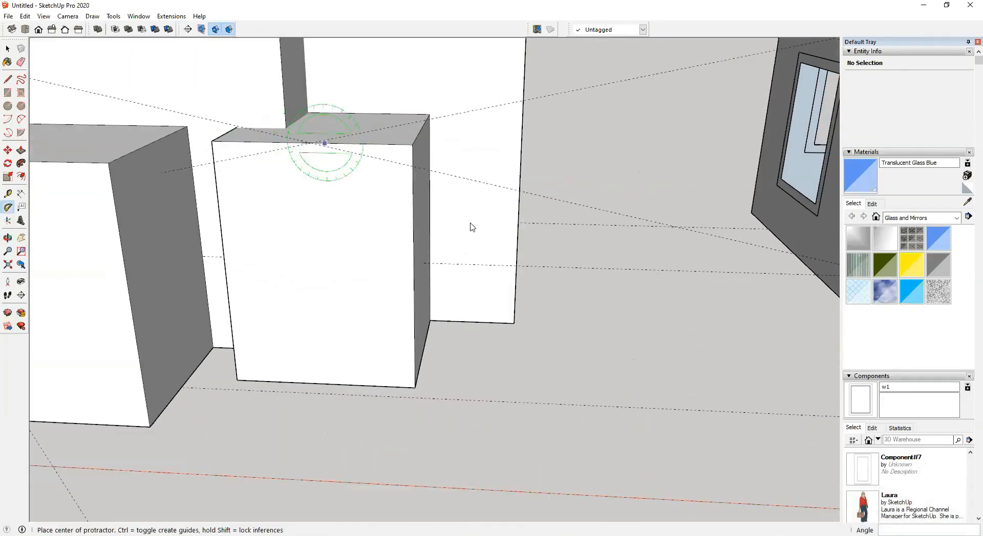
{"action": "scroll", "coordinate": [322, 178], "scroll_direction": "down", "scroll_amount": 6}
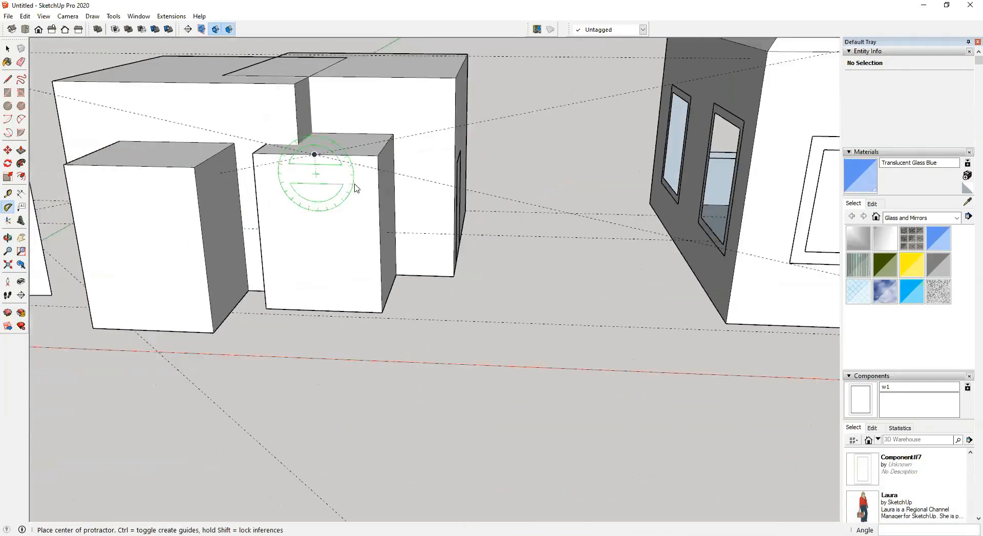
{"action": "key", "text": "shift"}
{"action": "middle_click_drag", "start_coordinate": [385, 250], "coordinate": [540, 252]}
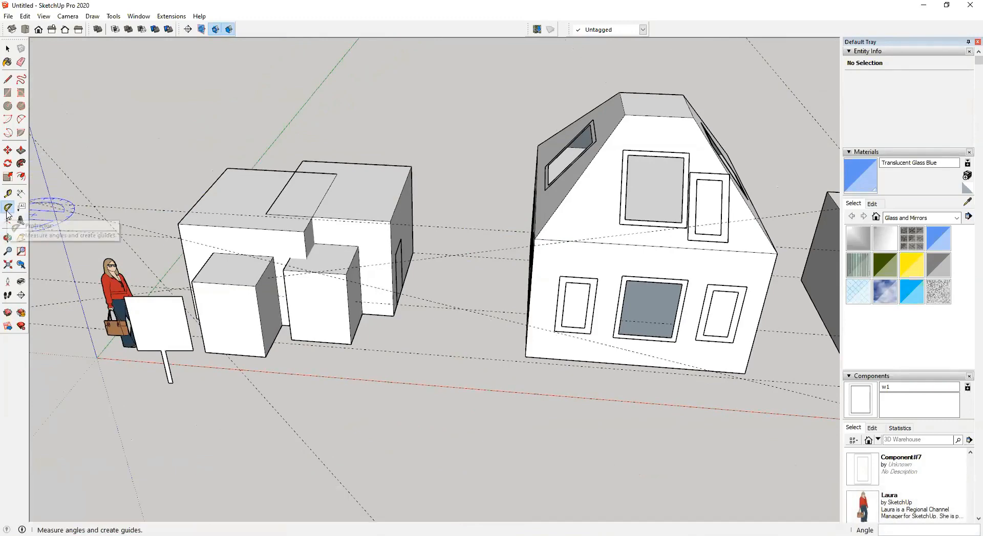
Step: Add a linear dimension beside the large box's top edge above the wall with the door outline
{"action": "middle_click_drag", "start_coordinate": [491, 223], "coordinate": [460, 193]}
{"action": "middle_click_drag", "start_coordinate": [307, 212], "coordinate": [352, 206]}
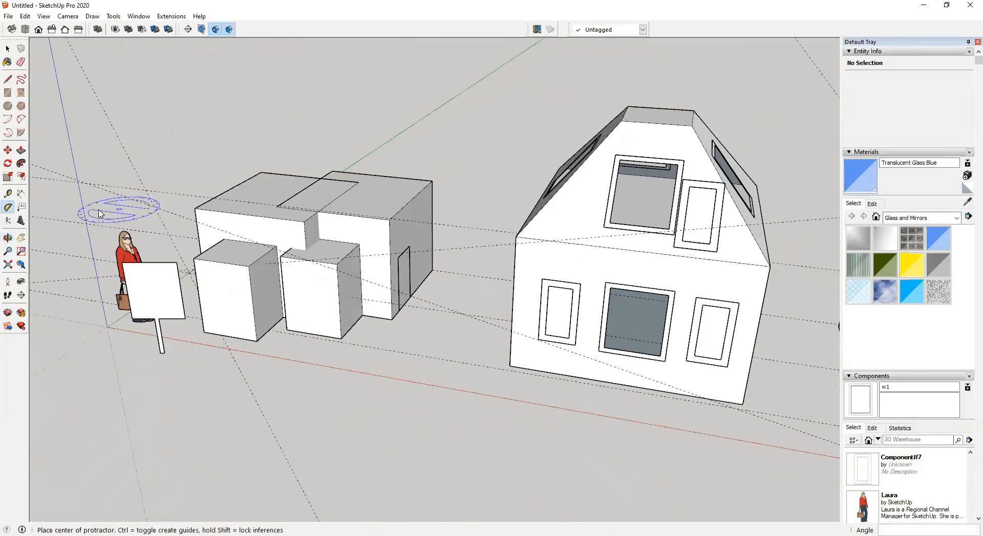
{"action": "left_click", "coordinate": [21, 193]}
{"action": "middle_click_drag", "start_coordinate": [450, 224], "coordinate": [385, 228]}
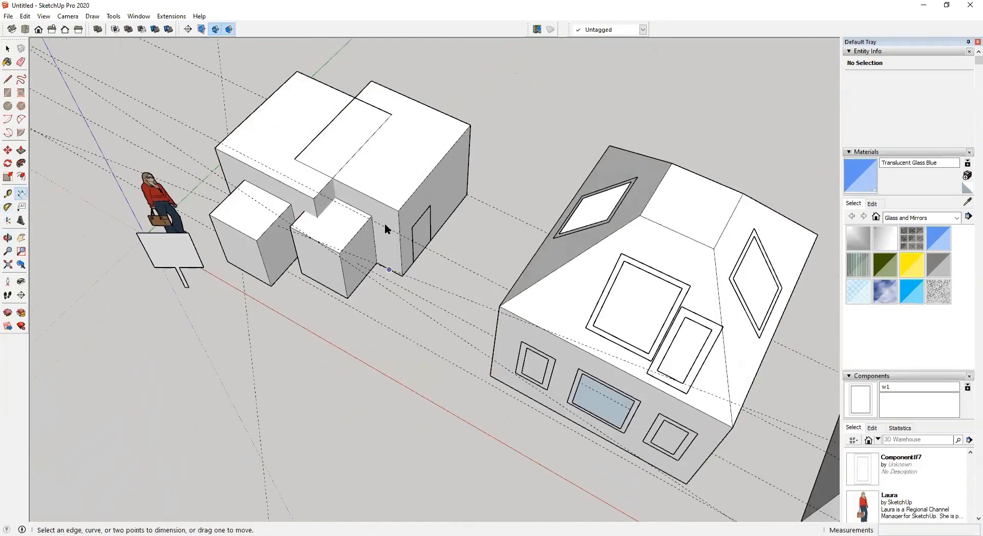
{"action": "scroll", "coordinate": [385, 228], "scroll_direction": "up", "scroll_amount": 1}
{"action": "left_click", "coordinate": [402, 208]}
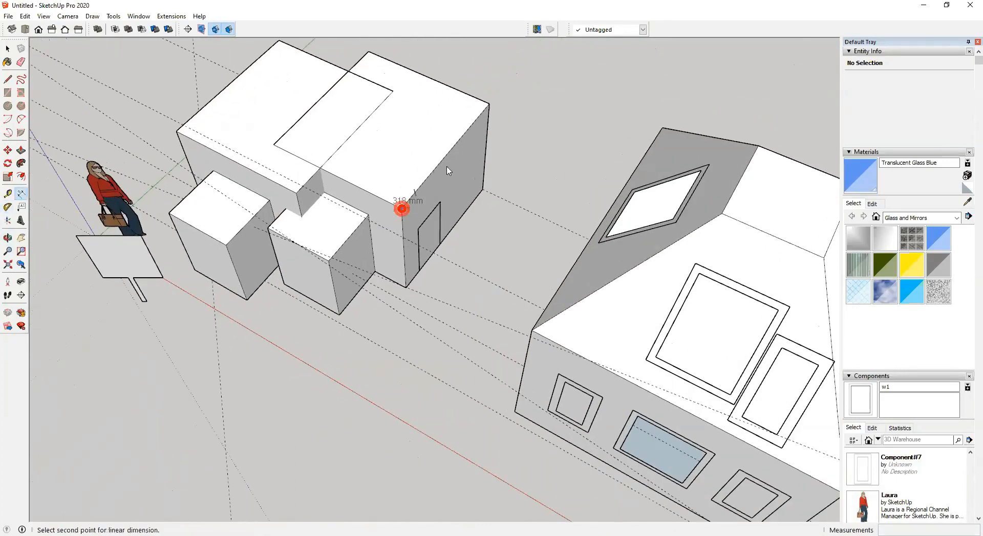
{"action": "left_click", "coordinate": [489, 103]}
{"action": "left_click", "coordinate": [507, 125]}
Step: Dimension the large box's front top edge from the corner above the door wall to the adjoining box
{"action": "middle_click_drag", "start_coordinate": [405, 180], "coordinate": [350, 244]}
{"action": "left_click", "coordinate": [367, 234]}
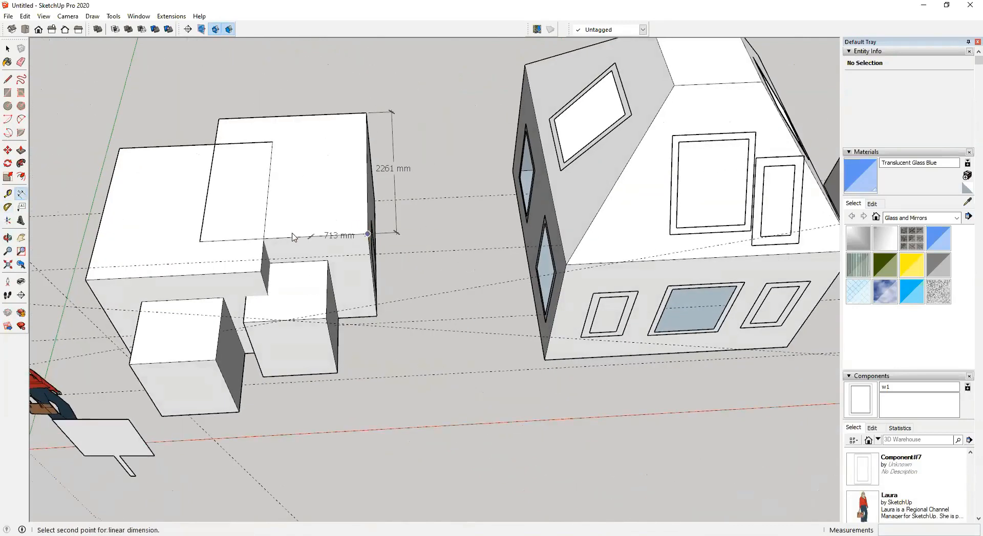
{"action": "left_click", "coordinate": [264, 239]}
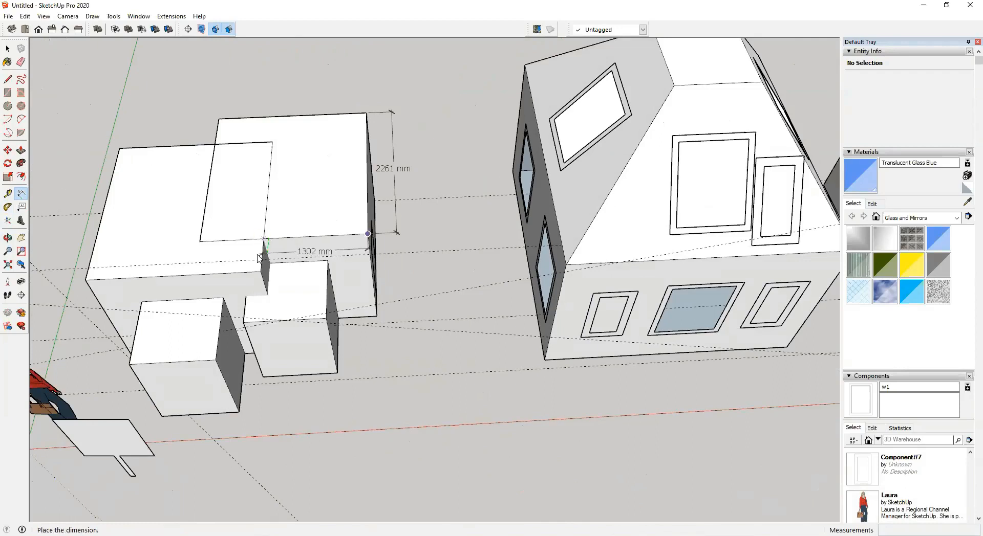
{"action": "left_click", "coordinate": [264, 251]}
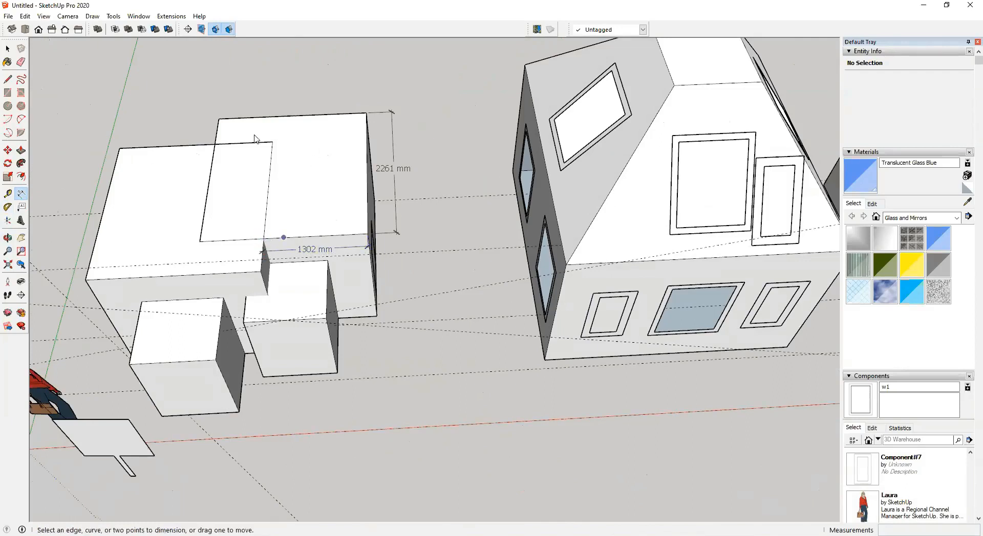
Step: Dimension the full width of the large box's rear top edge, offsetting the dimension outward
{"action": "left_click", "coordinate": [218, 120]}
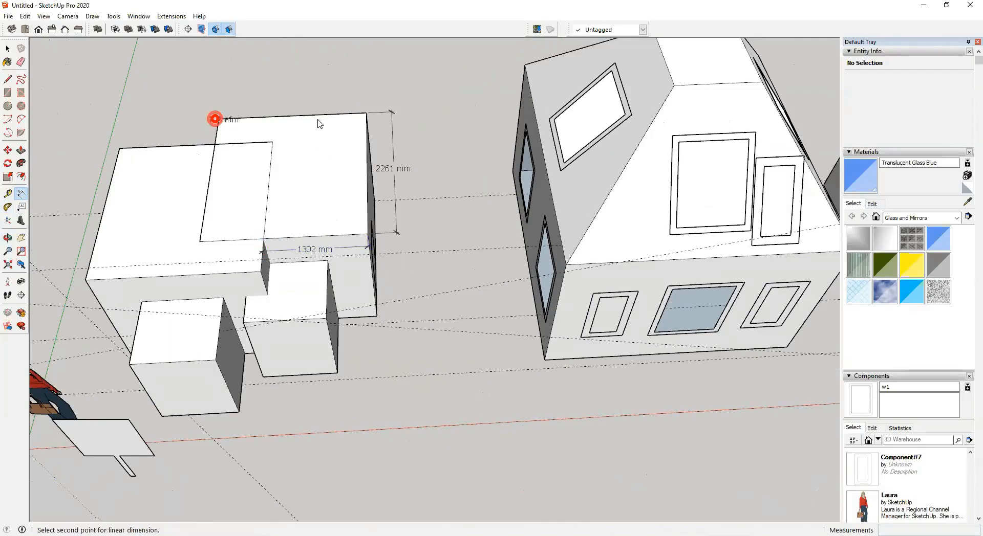
{"action": "left_click", "coordinate": [366, 112]}
{"action": "left_click", "coordinate": [364, 104]}
Step: Open the dimension settings in Model Info and change the dimension text colour to red
{"action": "middle_click_drag", "start_coordinate": [401, 222], "coordinate": [179, 242]}
{"action": "scroll", "coordinate": [179, 241], "scroll_direction": "up", "scroll_amount": 4}
{"action": "middle_click_drag", "start_coordinate": [285, 279], "coordinate": [254, 294]}
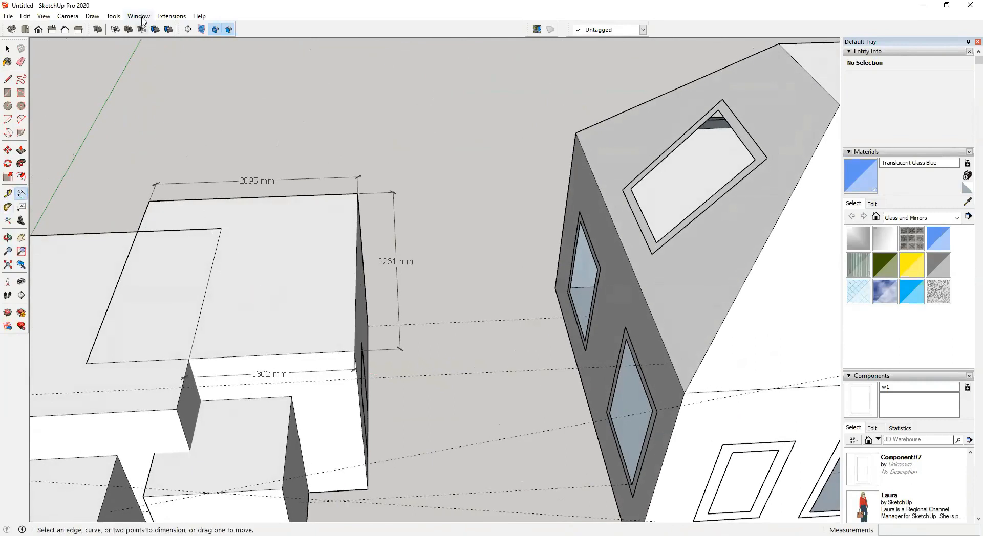
{"action": "left_click", "coordinate": [139, 17]}
{"action": "left_click", "coordinate": [161, 70]}
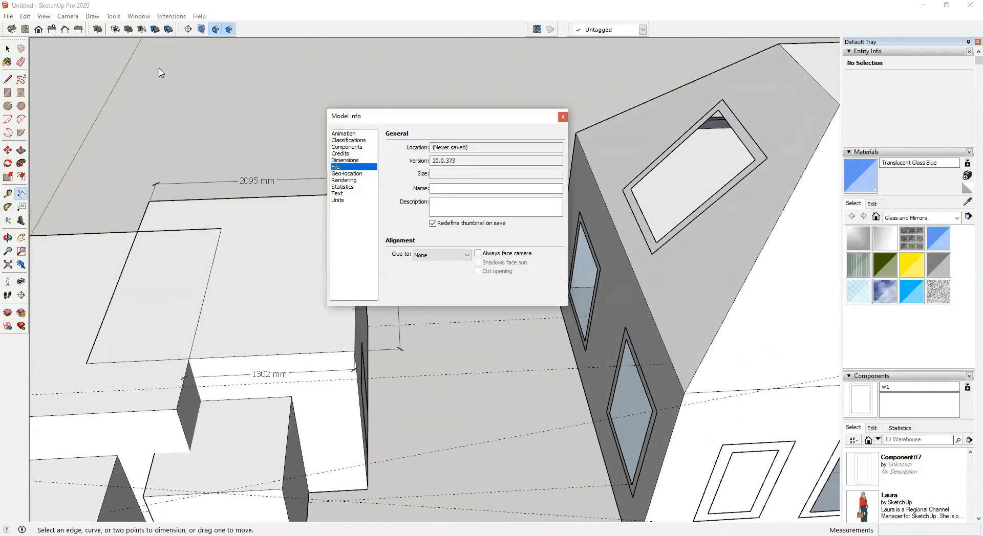
{"action": "left_click", "coordinate": [353, 160]}
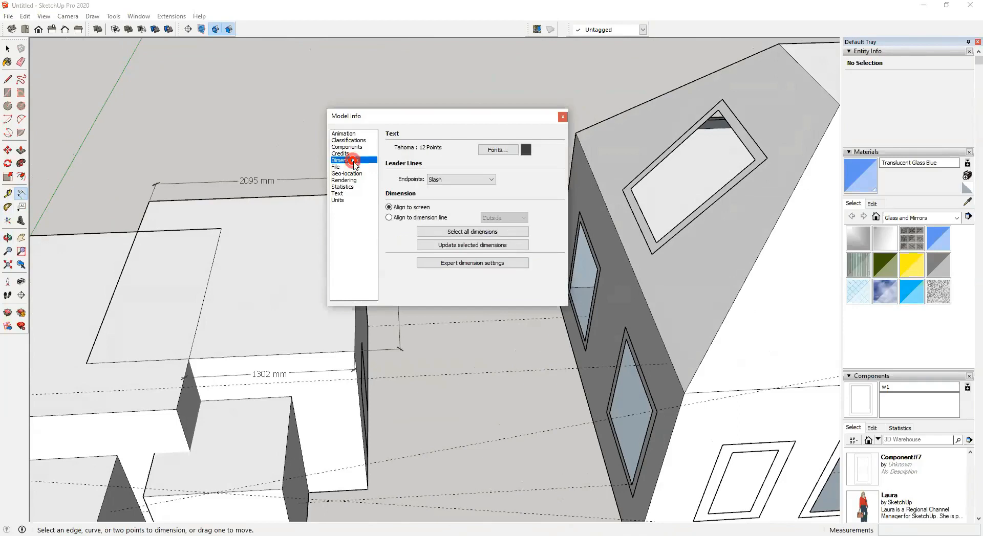
{"action": "left_click_drag", "start_coordinate": [452, 119], "coordinate": [537, 67]}
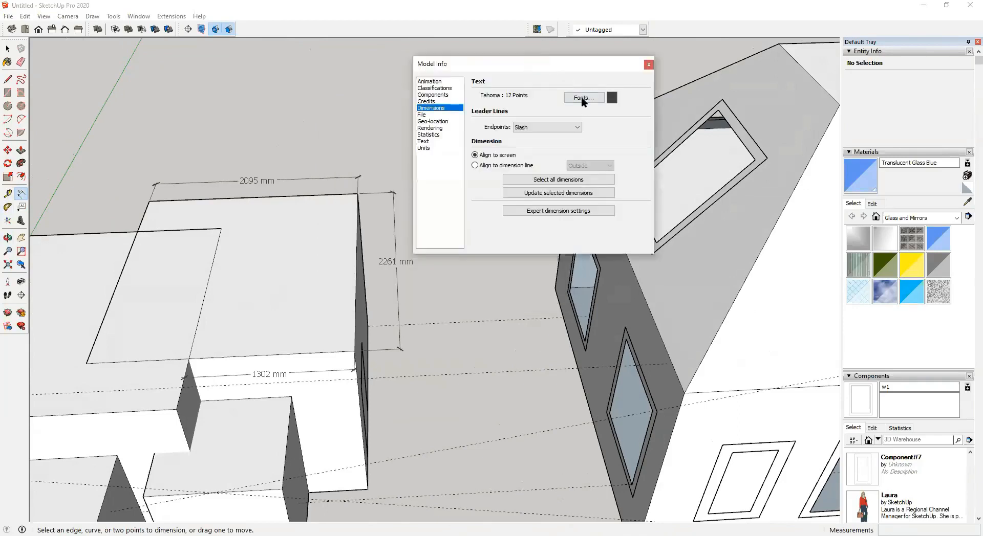
{"action": "left_click", "coordinate": [612, 97]}
{"action": "left_click", "coordinate": [493, 290]}
{"action": "left_click", "coordinate": [510, 269]}
{"action": "left_click", "coordinate": [518, 274]}
{"action": "left_click", "coordinate": [485, 305]}
Step: Keep the Slash endpoints and set the dimension text to align to the dimension line with Centered placement
{"action": "left_click", "coordinate": [575, 127]}
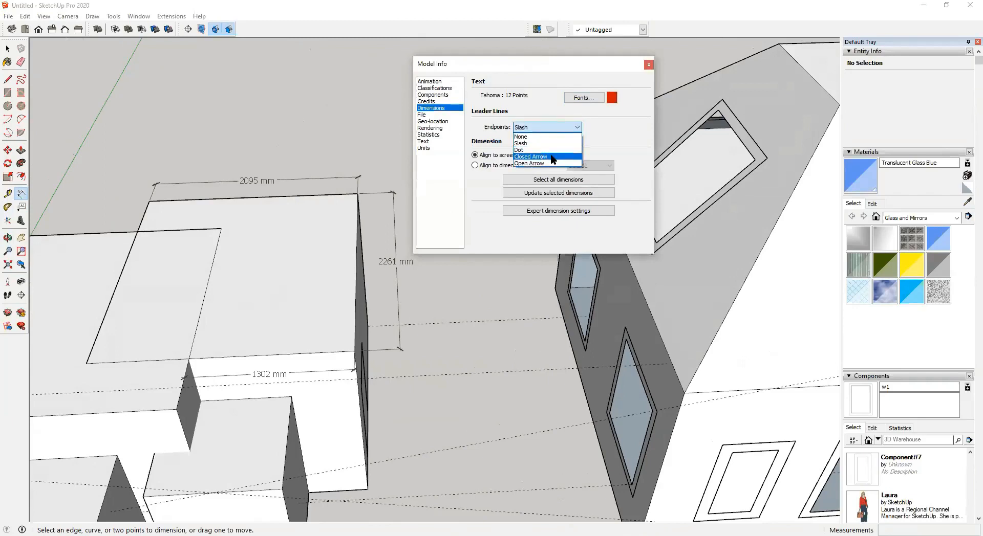
{"action": "left_click", "coordinate": [608, 133]}
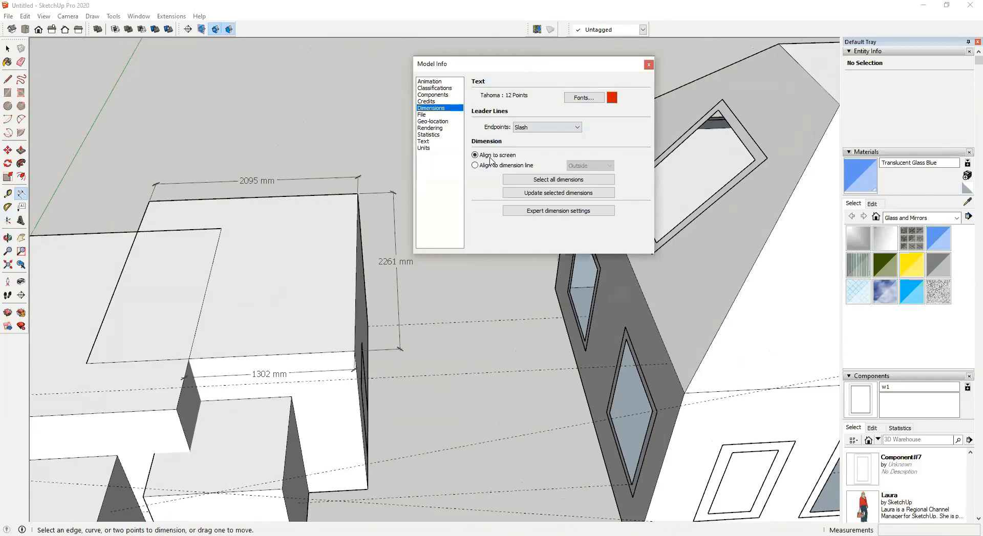
{"action": "middle_click_drag", "start_coordinate": [358, 266], "coordinate": [328, 318]}
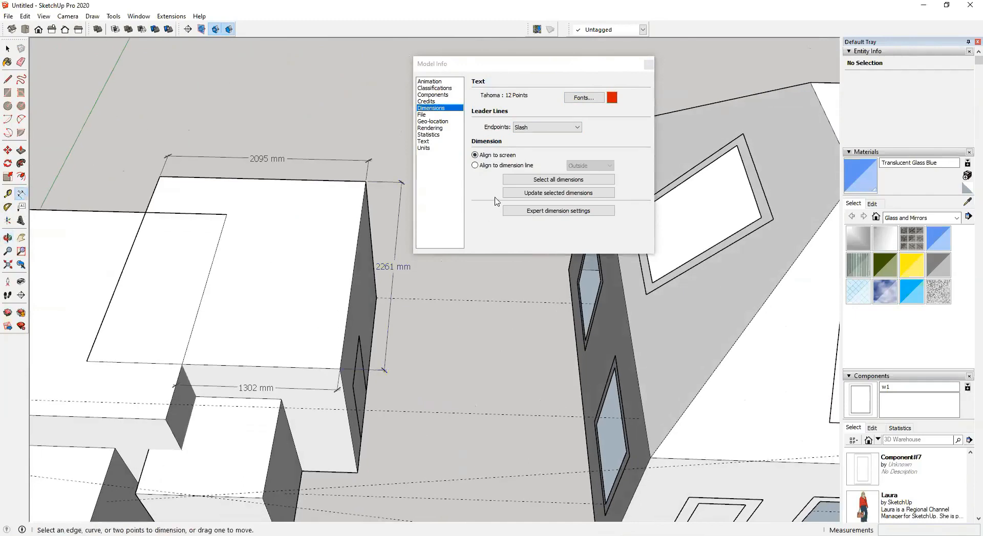
{"action": "left_click", "coordinate": [499, 169]}
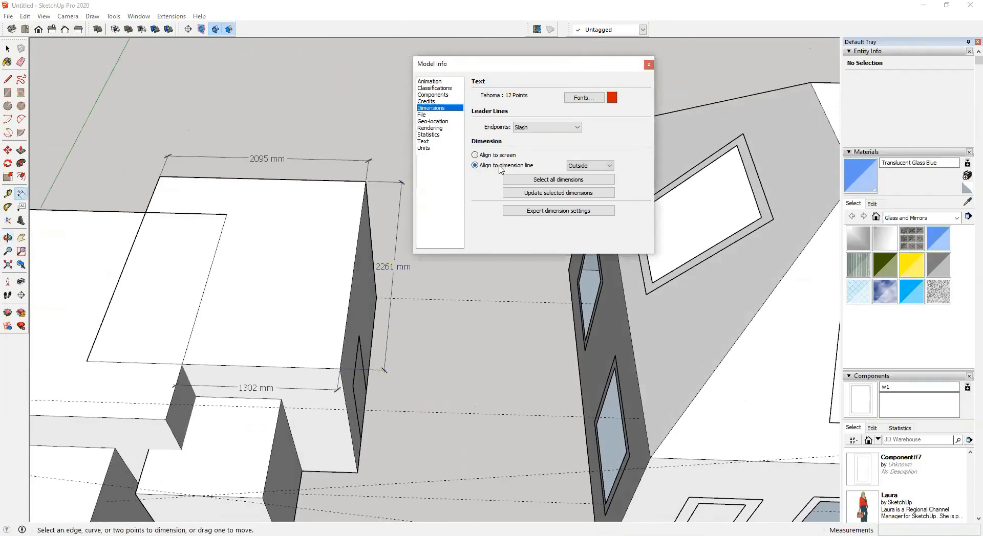
{"action": "left_click", "coordinate": [594, 166]}
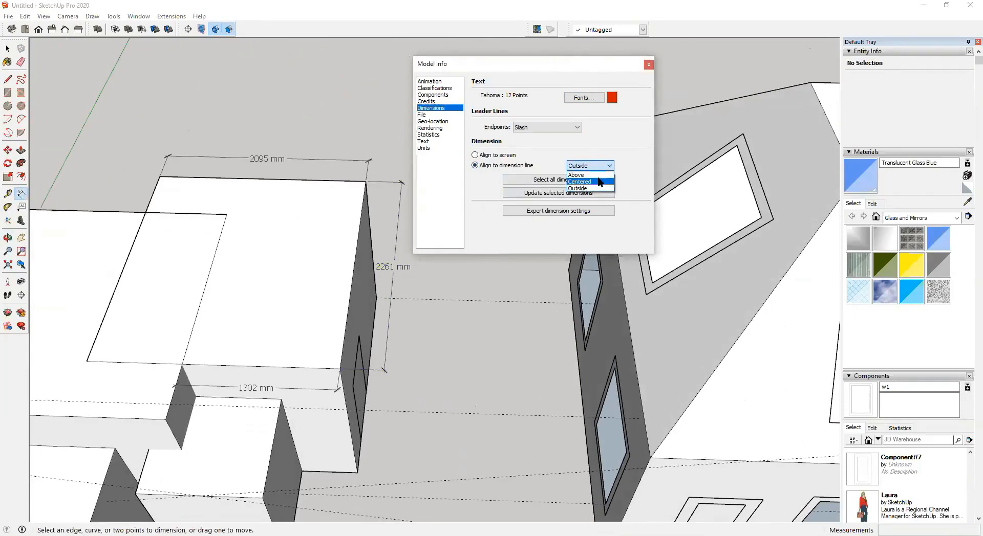
{"action": "left_click", "coordinate": [598, 181]}
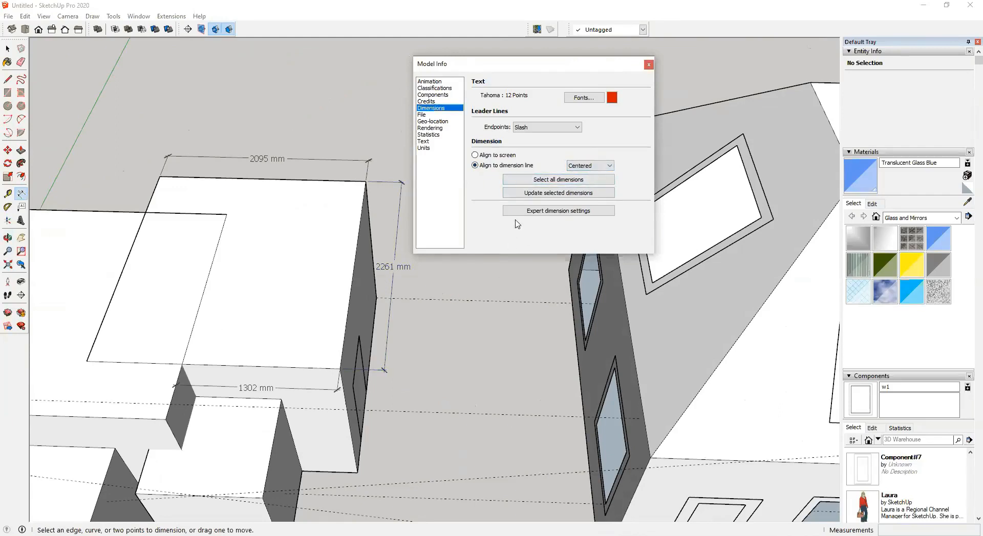
Step: Select all dimensions in the model, update them to the new settings, close Model Info and clear the selection
{"action": "left_click", "coordinate": [576, 180]}
{"action": "left_click", "coordinate": [573, 193]}
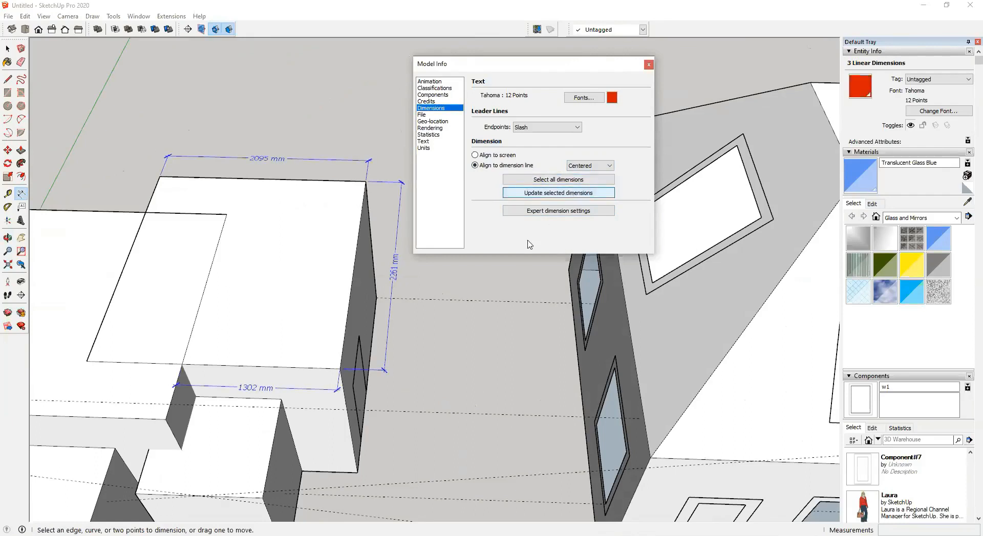
{"action": "left_click_drag", "start_coordinate": [594, 64], "coordinate": [533, 64]}
{"action": "left_click", "coordinate": [586, 64]}
{"action": "key", "text": "space"}
{"action": "middle_click_drag", "start_coordinate": [468, 207], "coordinate": [430, 309]}
{"action": "middle_click_drag", "start_coordinate": [415, 159], "coordinate": [391, 248]}
{"action": "middle_click_drag", "start_coordinate": [530, 262], "coordinate": [330, 428]}
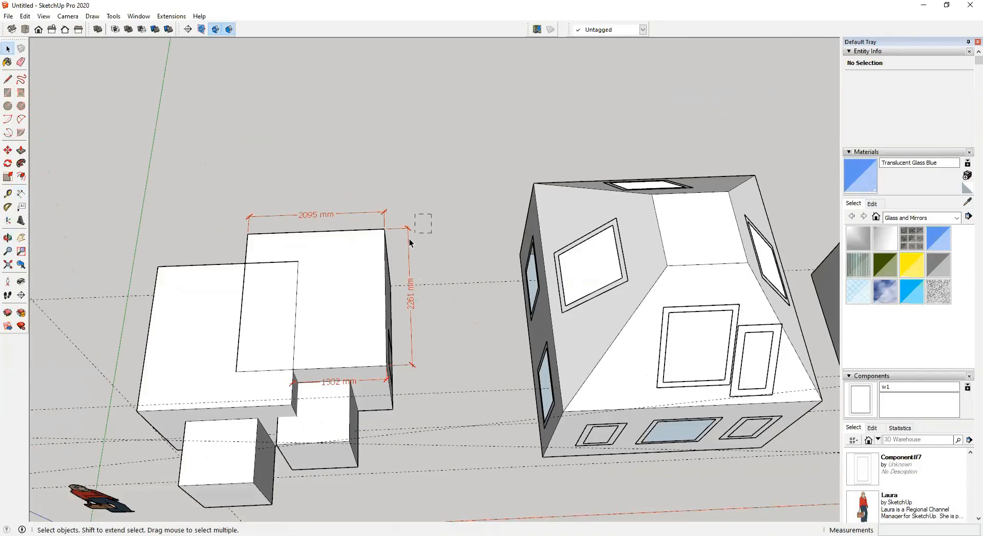
Step: Try to attach a leader text label showing the component name to the top of the dimensioned large box
{"action": "left_click", "coordinate": [400, 251]}
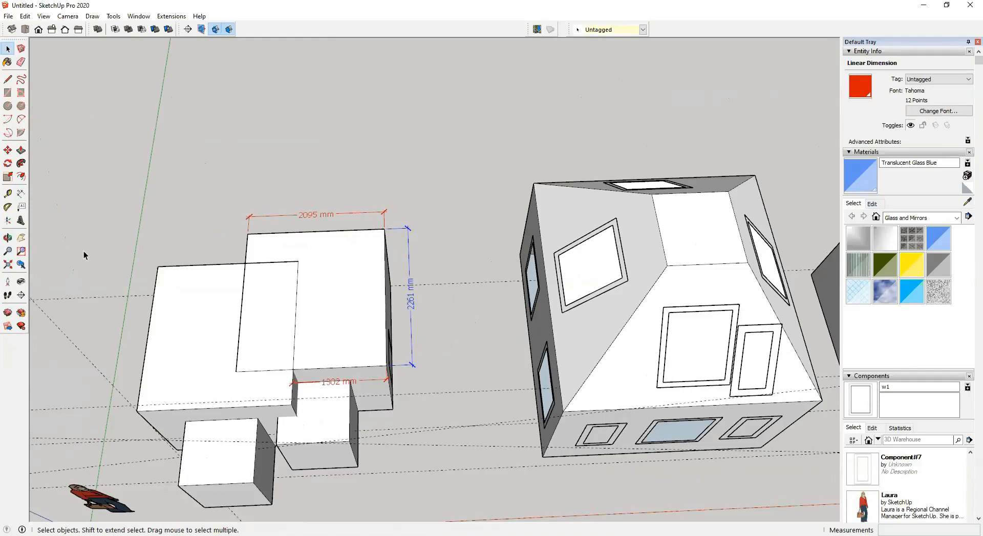
{"action": "left_click", "coordinate": [21, 207]}
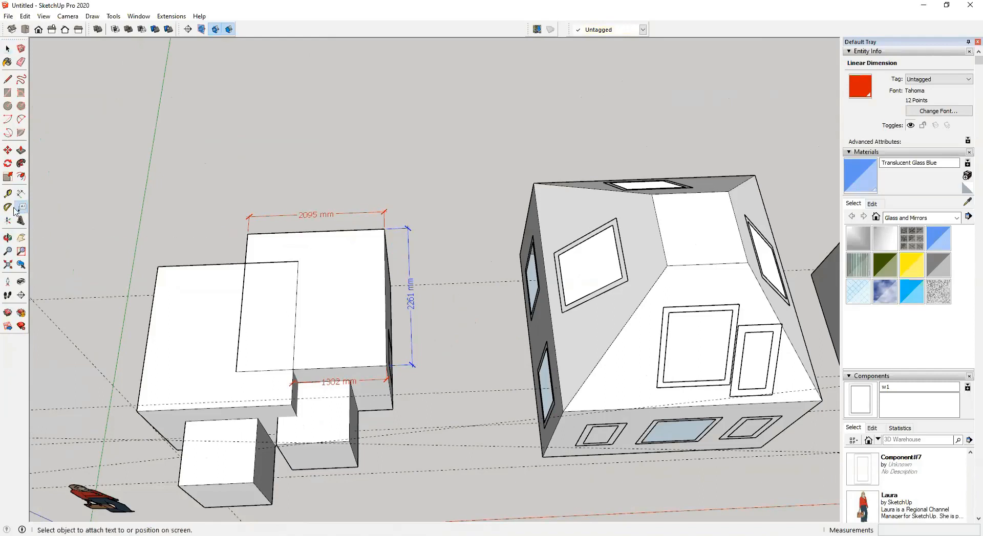
{"action": "scroll", "coordinate": [301, 303], "scroll_direction": "down", "scroll_amount": 3}
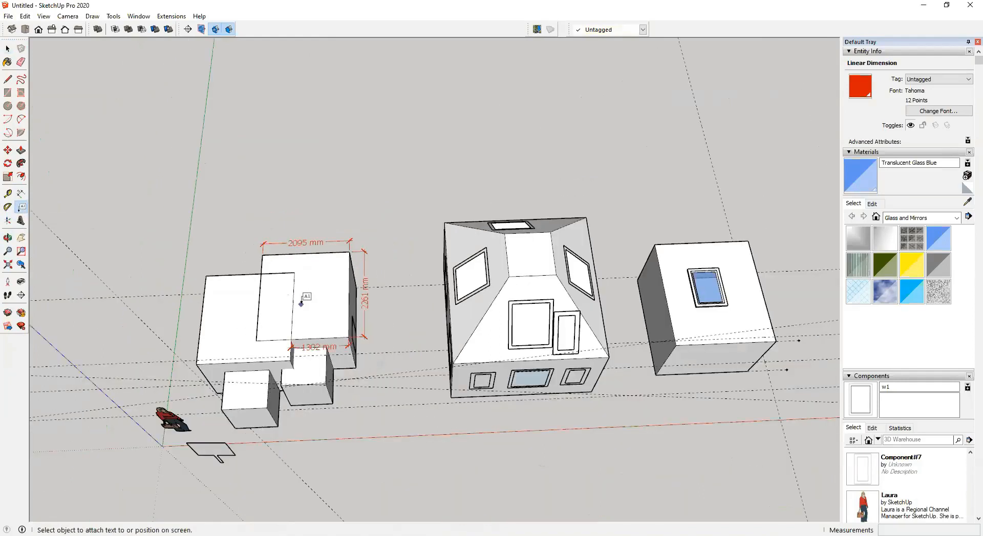
{"action": "scroll", "coordinate": [301, 303], "scroll_direction": "down", "scroll_amount": 2}
{"action": "middle_click_drag", "start_coordinate": [268, 265], "coordinate": [265, 250]}
{"action": "mouse_move", "coordinate": [336, 282]}
{"action": "middle_mouse_down", "text": "shift"}
{"action": "mouse_move", "coordinate": [351, 353]}
{"action": "mouse_move", "coordinate": [334, 288]}
{"action": "middle_mouse_up", "text": "shift"}
{"action": "scroll", "coordinate": [324, 333], "scroll_direction": "up", "scroll_amount": 3}
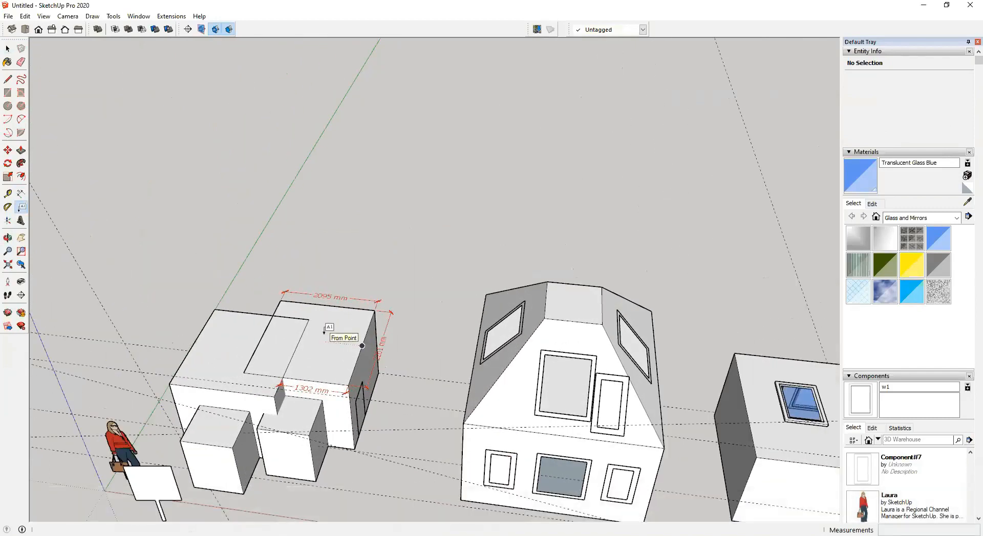
{"action": "scroll", "coordinate": [324, 333], "scroll_direction": "up", "scroll_amount": 5}
{"action": "left_click", "coordinate": [328, 320]}
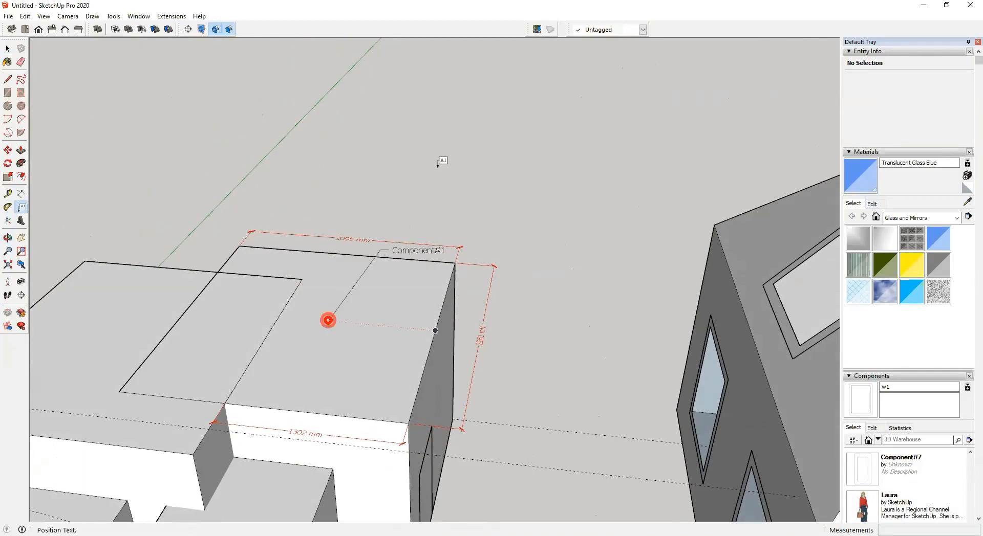
{"action": "left_click", "coordinate": [446, 161]}
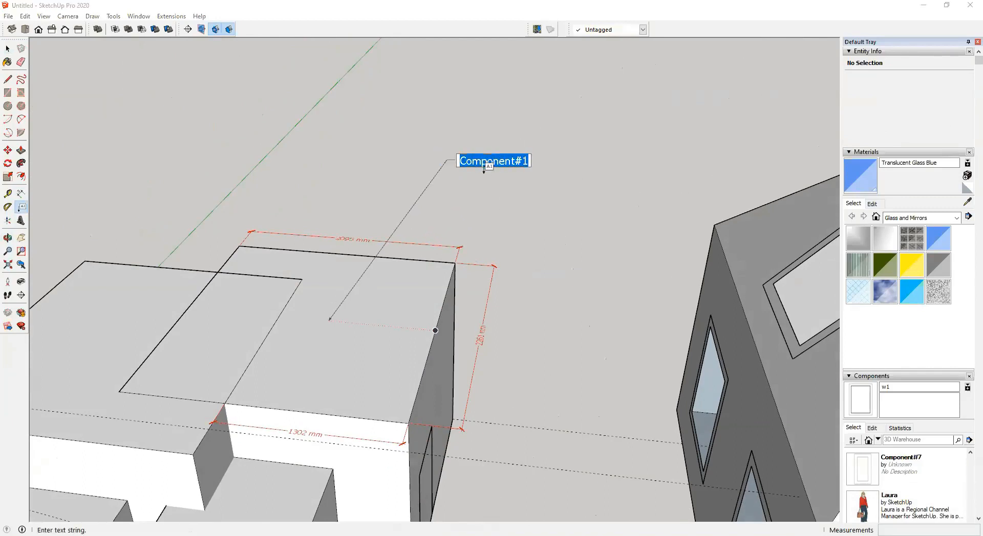
{"action": "scroll", "coordinate": [449, 226], "scroll_direction": "down", "scroll_amount": 5}
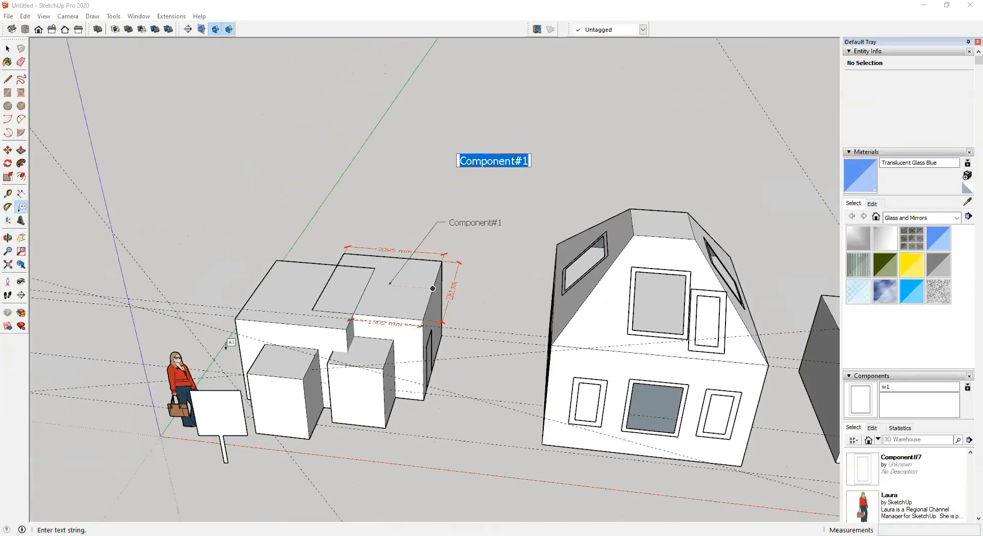
{"action": "scroll", "coordinate": [321, 340], "scroll_direction": "down", "scroll_amount": 3}
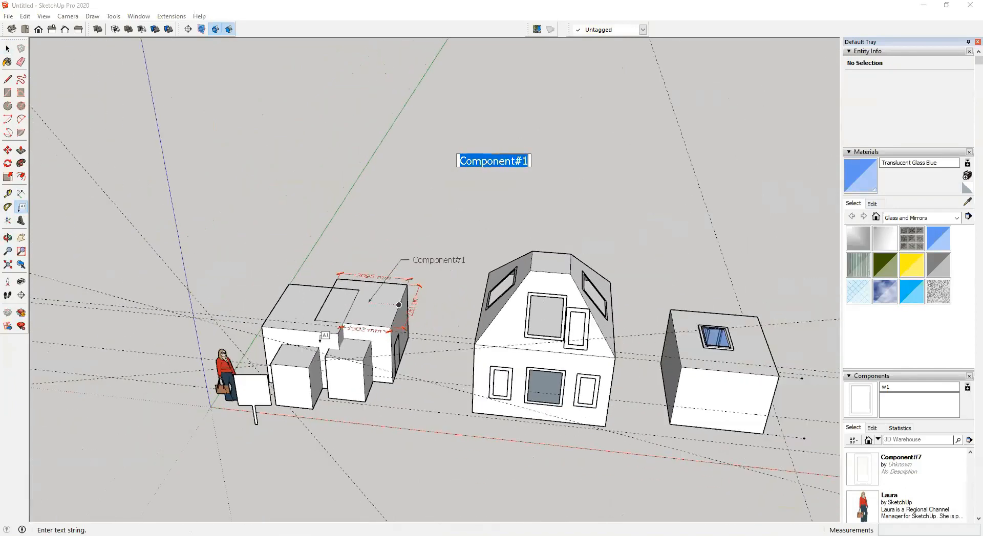
{"action": "key", "text": "Escape"}
Step: Attach a leader text label showing the face area to the top face of the small box with the skylight
{"action": "middle_click_drag", "start_coordinate": [741, 342], "coordinate": [420, 324], "text": "shift"}
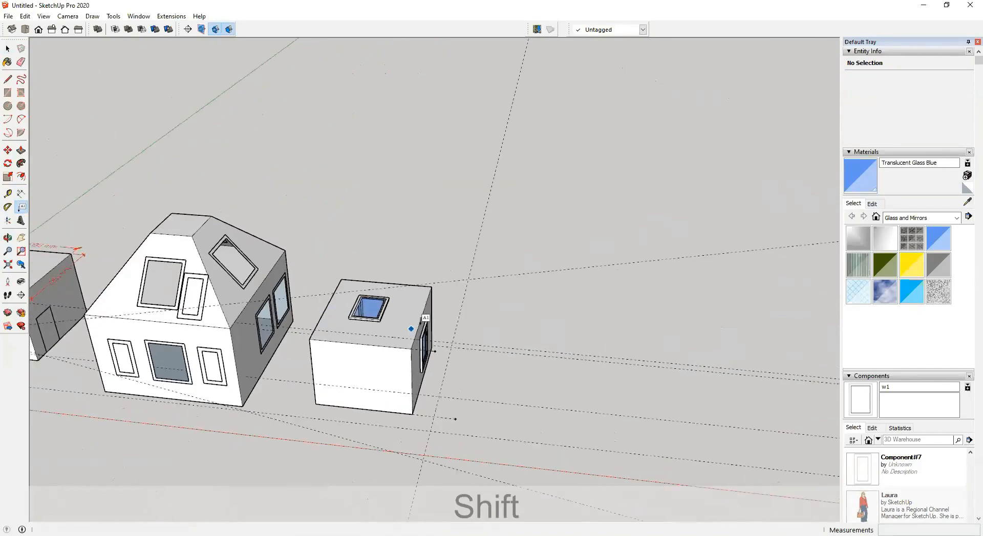
{"action": "scroll", "coordinate": [414, 307], "scroll_direction": "up", "scroll_amount": 3}
{"action": "left_click", "coordinate": [394, 302]}
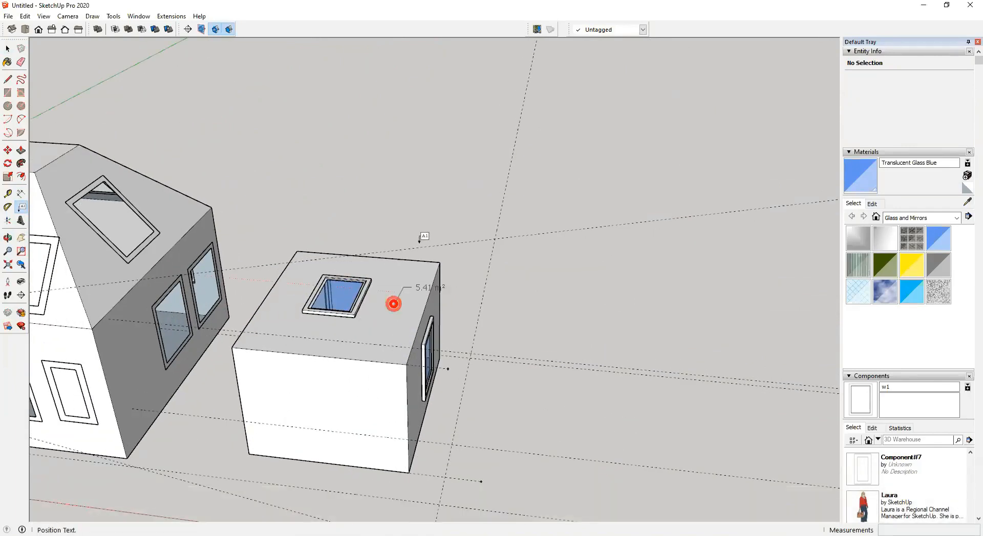
{"action": "left_click", "coordinate": [434, 211]}
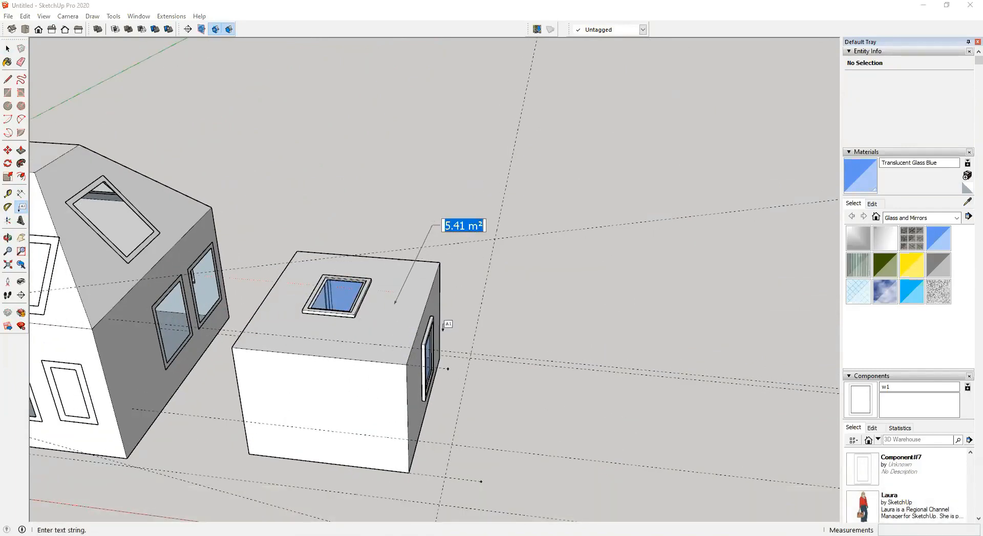
{"action": "middle_click_drag", "start_coordinate": [439, 320], "coordinate": [407, 334]}
{"action": "key", "text": "space"}
Step: Move the small box's top edge above its windowed side wall outward to enlarge the labelled top face
{"action": "left_click", "coordinate": [419, 302]}
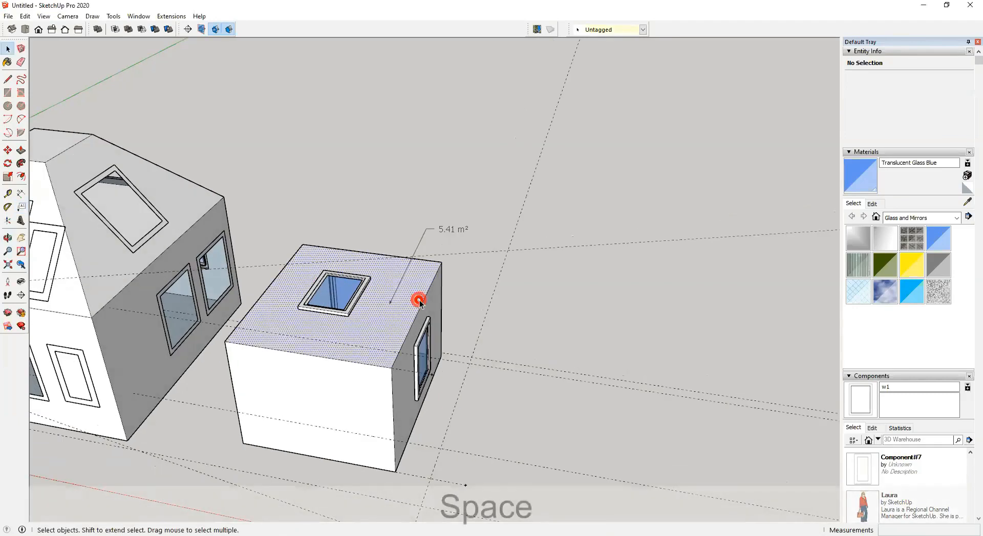
{"action": "left_click", "coordinate": [423, 301]}
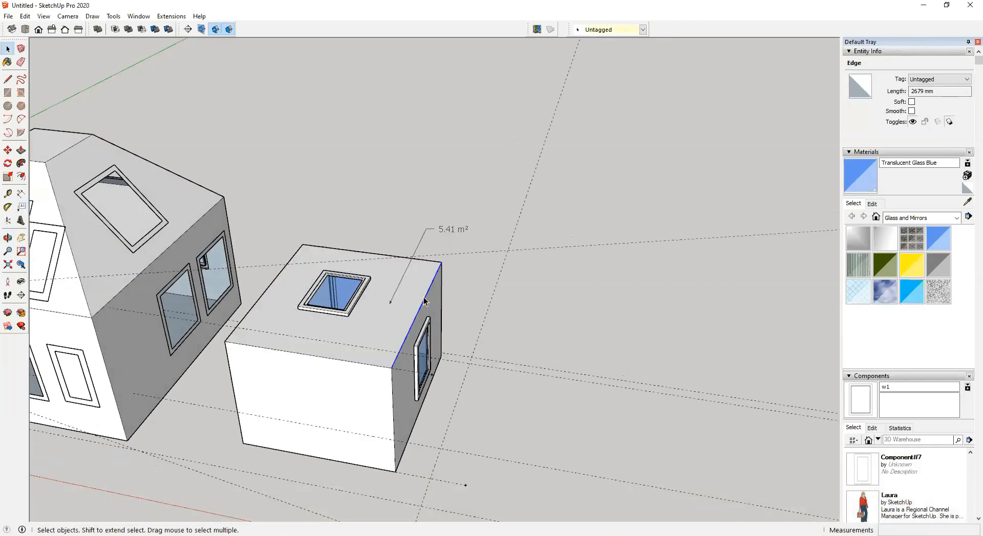
{"action": "key", "text": "m"}
{"action": "left_click", "coordinate": [507, 285]}
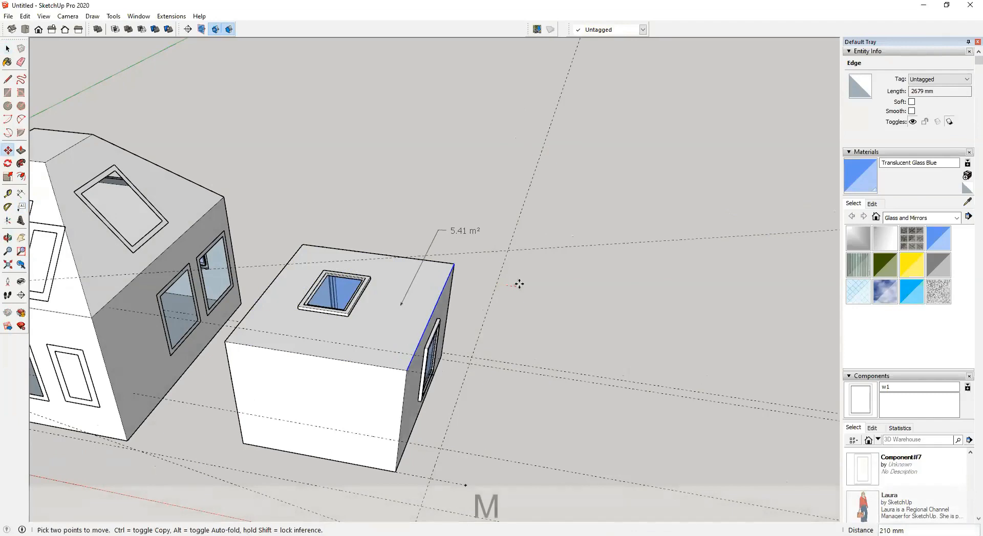
{"action": "key", "text": "space"}
Step: Delete the area label from the small box's enlarged top face
{"action": "left_click", "coordinate": [450, 305]}
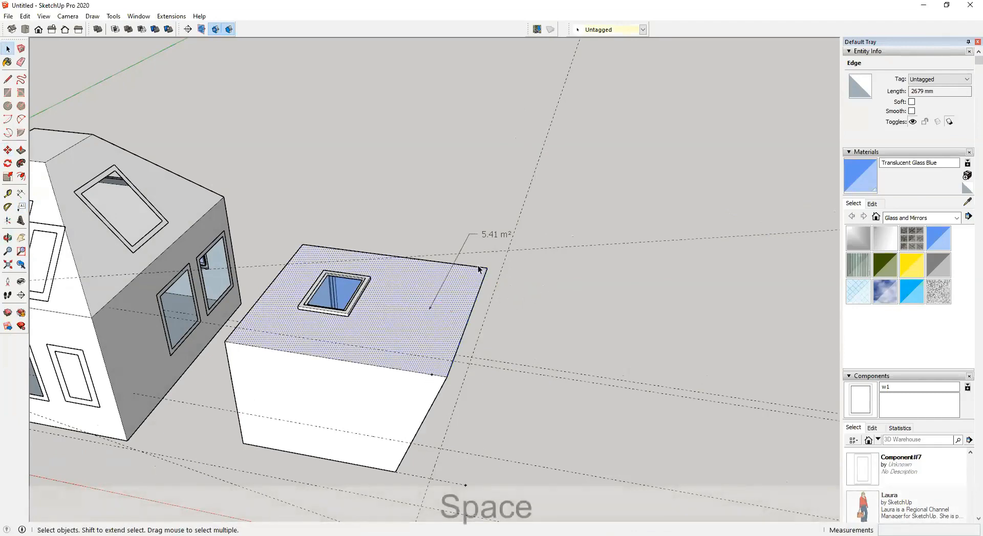
{"action": "left_click", "coordinate": [485, 239]}
{"action": "left_click", "coordinate": [491, 237]}
{"action": "left_click", "coordinate": [419, 328]}
{"action": "left_click", "coordinate": [476, 238]}
{"action": "left_click", "coordinate": [484, 235]}
{"action": "key", "text": "Delete"}
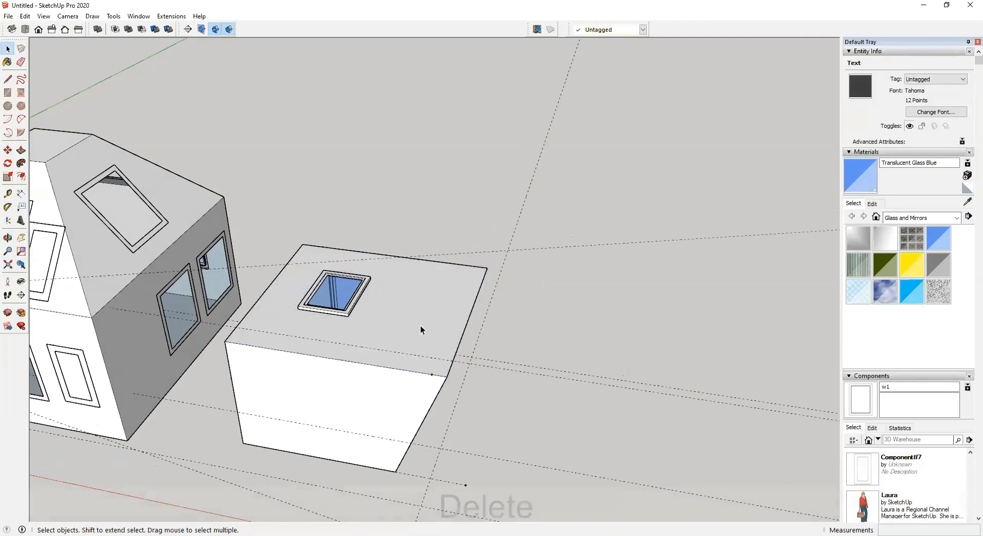
Step: Place a new leader text label with the area on the small box's enlarged top face
{"action": "left_click", "coordinate": [21, 206]}
{"action": "left_click", "coordinate": [403, 313]}
{"action": "left_click", "coordinate": [441, 227]}
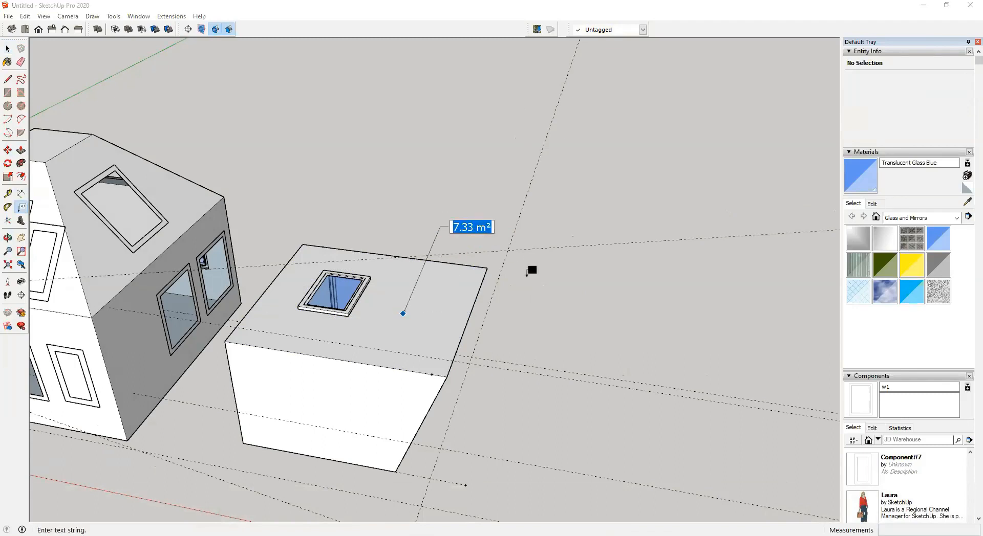
{"action": "key", "text": "space"}
Step: Undo the replacement label, the label deletion and the edge move on the small box
{"action": "middle_click_drag", "start_coordinate": [419, 348], "coordinate": [253, 316]}
{"action": "key", "text": "ctrl+z"}
{"action": "key", "text": "ctrl+z"}
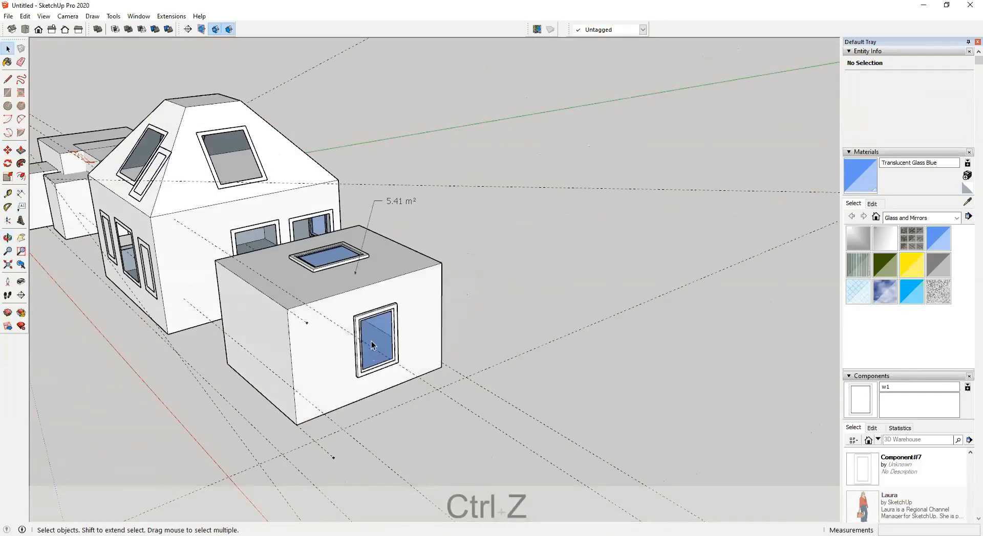
Step: Place 3D text reading "Enter text" flat on the ground beside the small box, keeping the default font and size
{"action": "middle_click_drag", "start_coordinate": [372, 346], "coordinate": [460, 307]}
{"action": "middle_click_drag", "start_coordinate": [537, 281], "coordinate": [440, 376]}
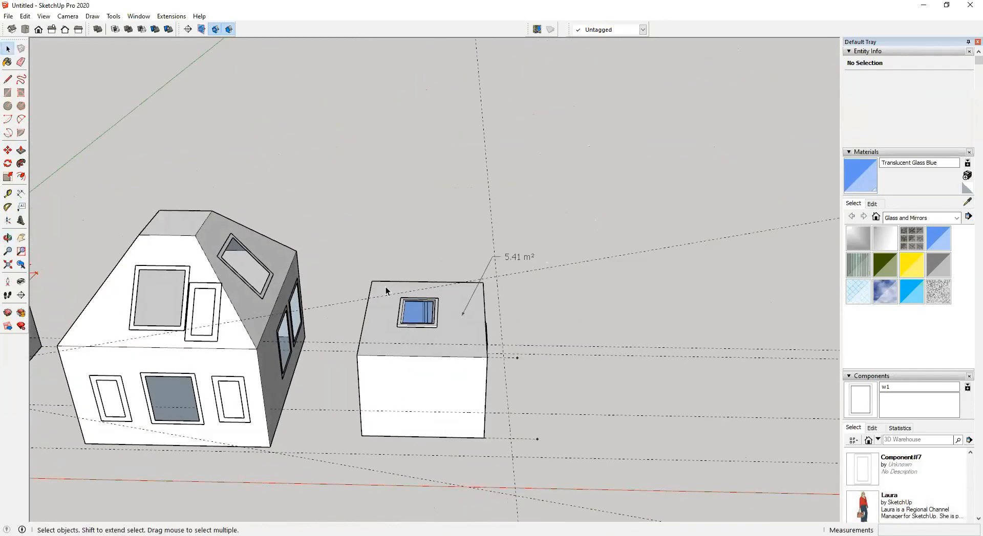
{"action": "left_click", "coordinate": [19, 222]}
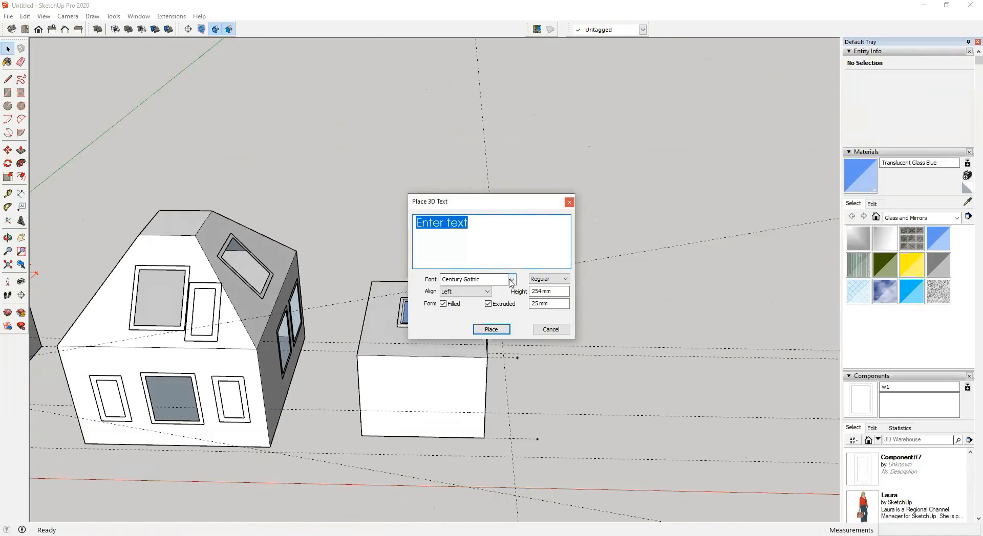
{"action": "left_click", "coordinate": [491, 329]}
{"action": "middle_click_drag", "start_coordinate": [555, 355], "coordinate": [582, 362]}
{"action": "scroll", "coordinate": [516, 353], "scroll_direction": "up", "scroll_amount": 3}
{"action": "left_click", "coordinate": [516, 354]}
{"action": "middle_click_drag", "start_coordinate": [566, 395], "coordinate": [520, 417]}
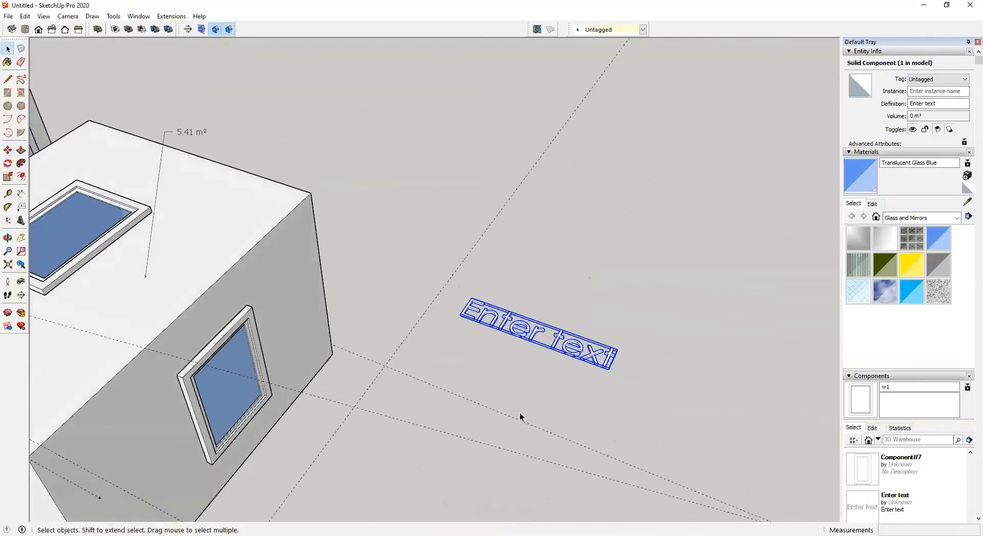
{"action": "key", "text": "space"}
Step: Place a second default 3D text reading "Enter text" on the small box's front wall and clear the selection
{"action": "scroll", "coordinate": [377, 401], "scroll_direction": "down", "scroll_amount": 3}
{"action": "middle_click_drag", "start_coordinate": [377, 401], "coordinate": [389, 394], "text": "shift"}
{"action": "scroll", "coordinate": [389, 394], "scroll_direction": "up", "scroll_amount": 2}
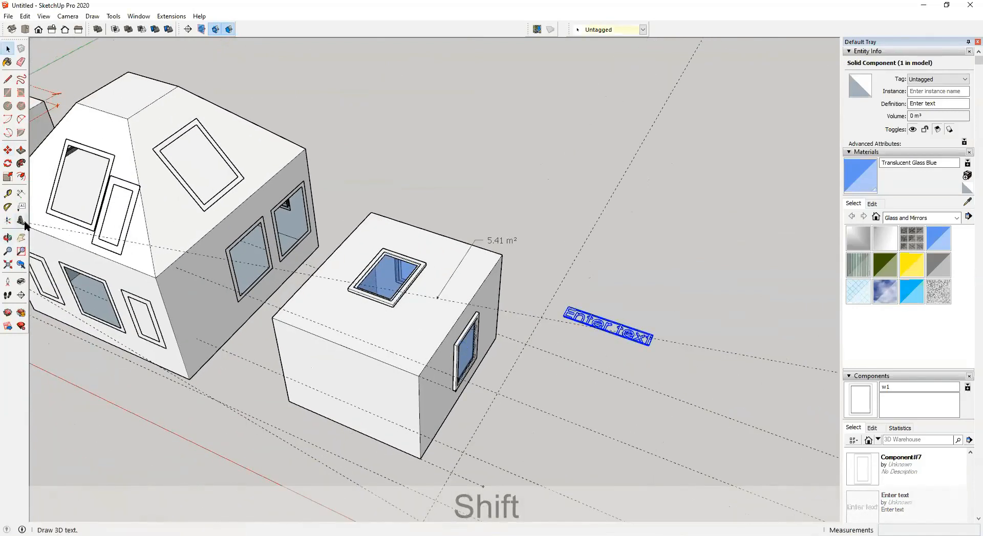
{"action": "key", "text": "t"}
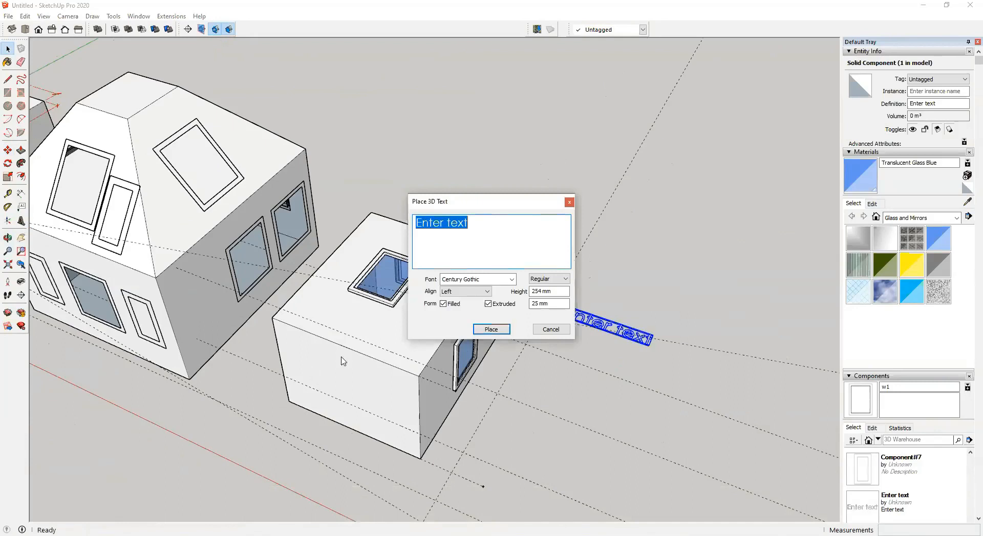
{"action": "left_click", "coordinate": [492, 330]}
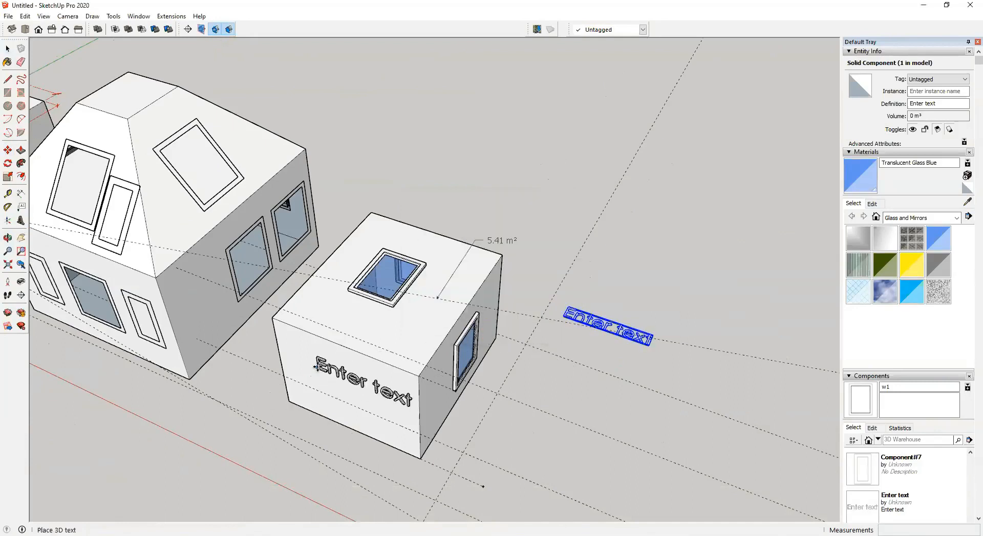
{"action": "left_click", "coordinate": [289, 381]}
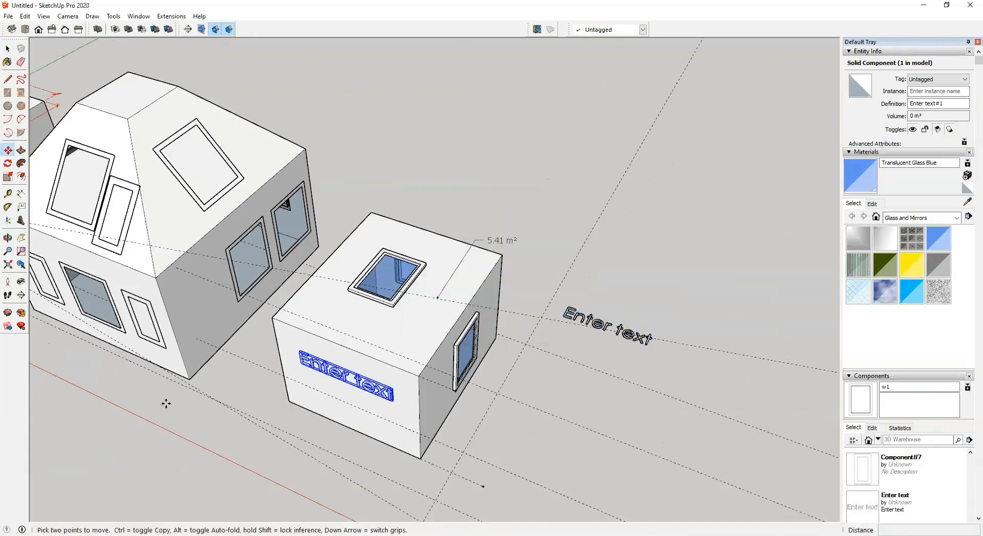
{"action": "key", "text": "space"}
{"action": "left_click", "coordinate": [162, 441]}
{"action": "middle_click_drag", "start_coordinate": [162, 441], "coordinate": [333, 392]}
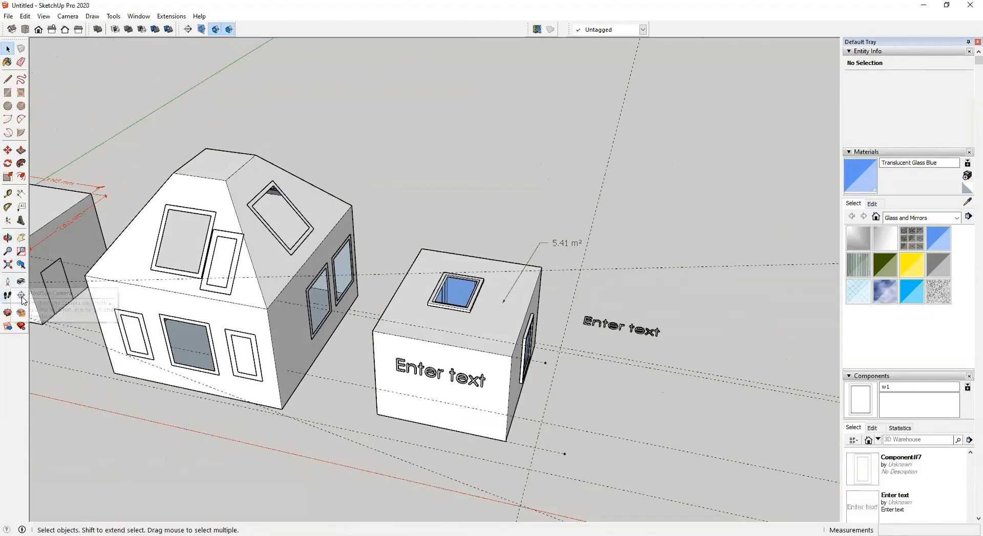
{"action": "middle_click_drag", "start_coordinate": [31, 333], "coordinate": [353, 420], "text": "shift"}
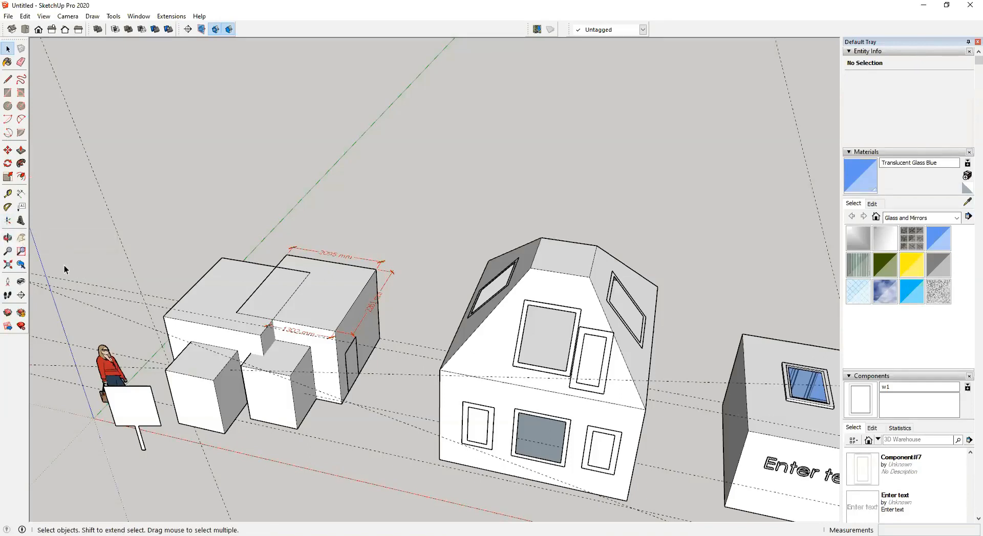
{"action": "scroll", "coordinate": [329, 314], "scroll_direction": "down", "scroll_amount": 3}
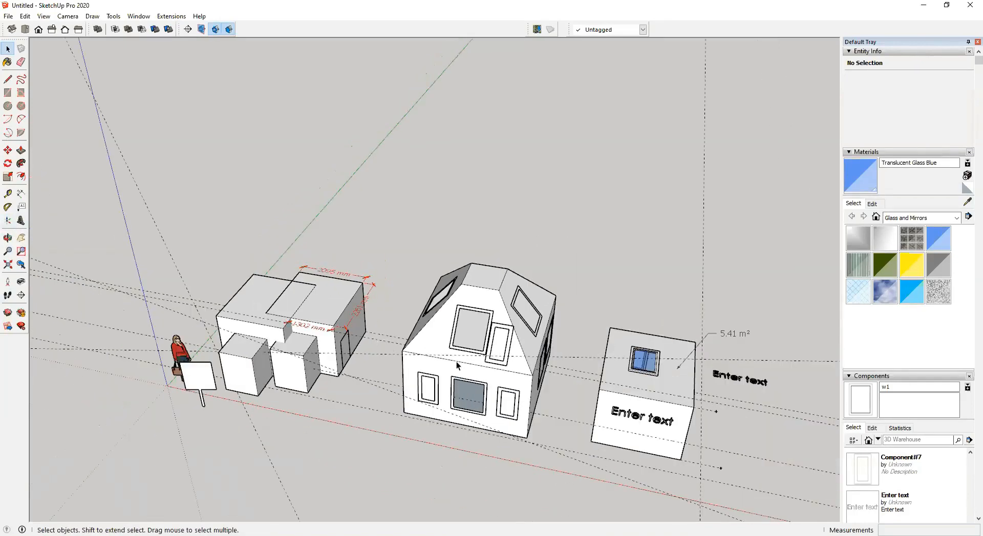
{"action": "scroll", "coordinate": [457, 365], "scroll_direction": "down", "scroll_amount": 2}
{"action": "scroll", "coordinate": [707, 446], "scroll_direction": "up", "scroll_amount": 2}
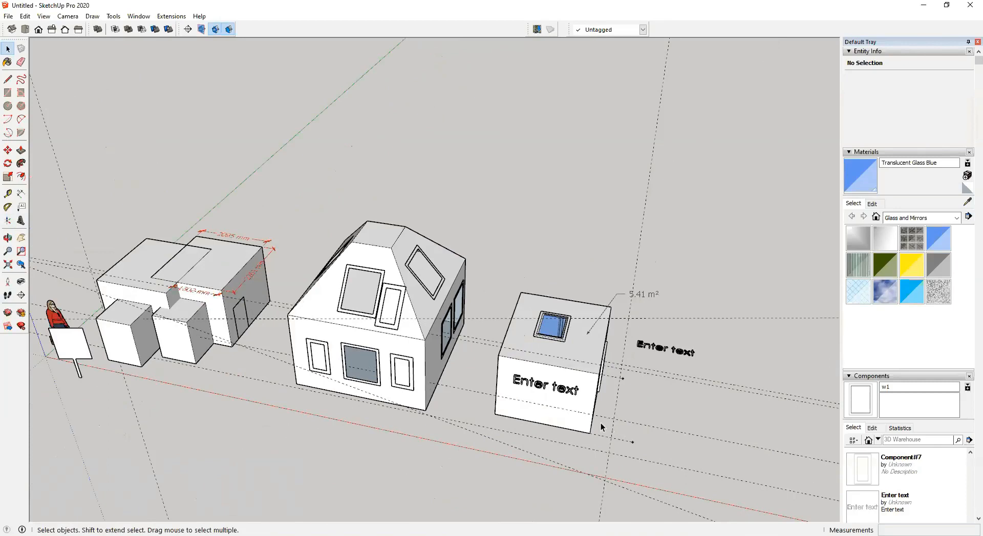
{"action": "middle_click_drag", "start_coordinate": [326, 342], "coordinate": [388, 341], "text": "shift"}
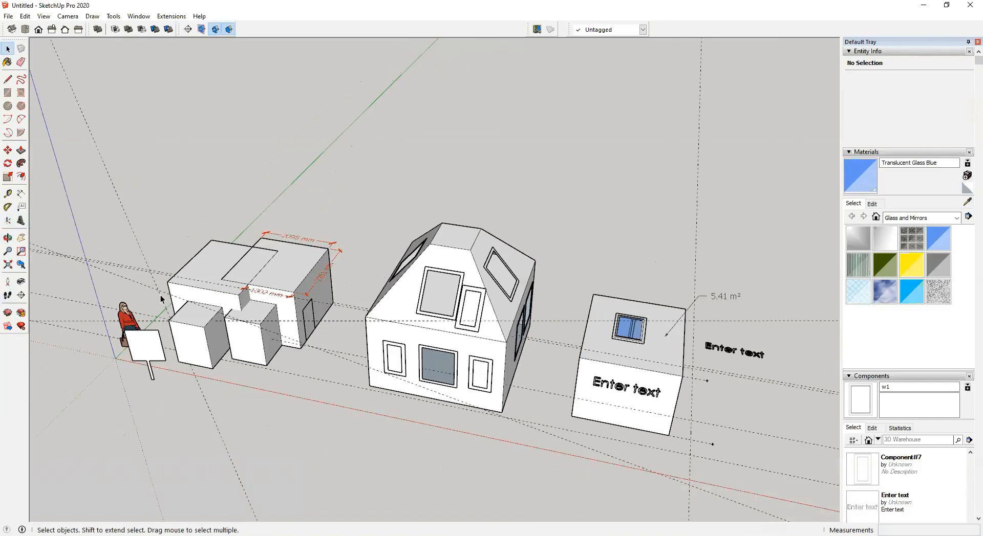
{"action": "scroll", "coordinate": [161, 295], "scroll_direction": "up", "scroll_amount": 3}
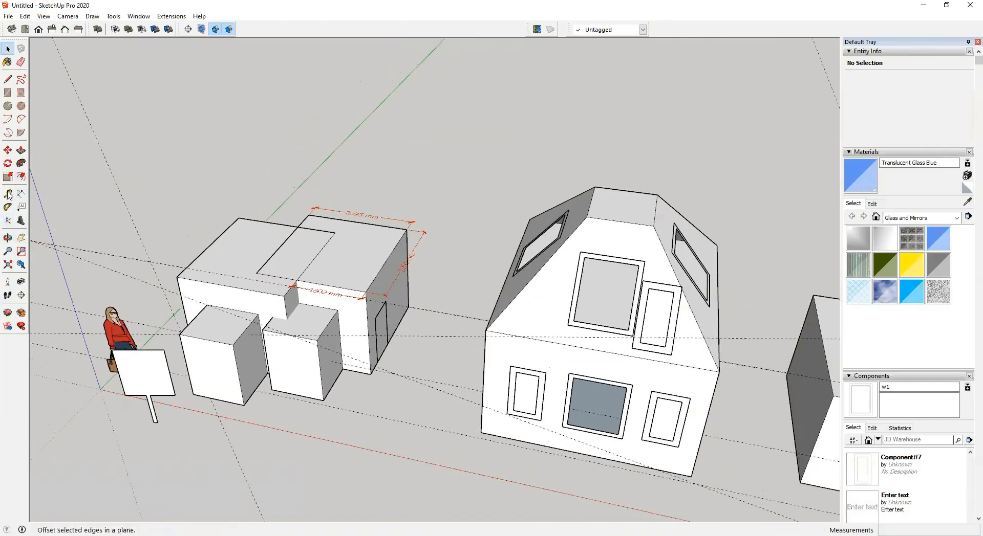
{"action": "middle_click_drag", "start_coordinate": [563, 302], "coordinate": [296, 301], "text": "shift"}
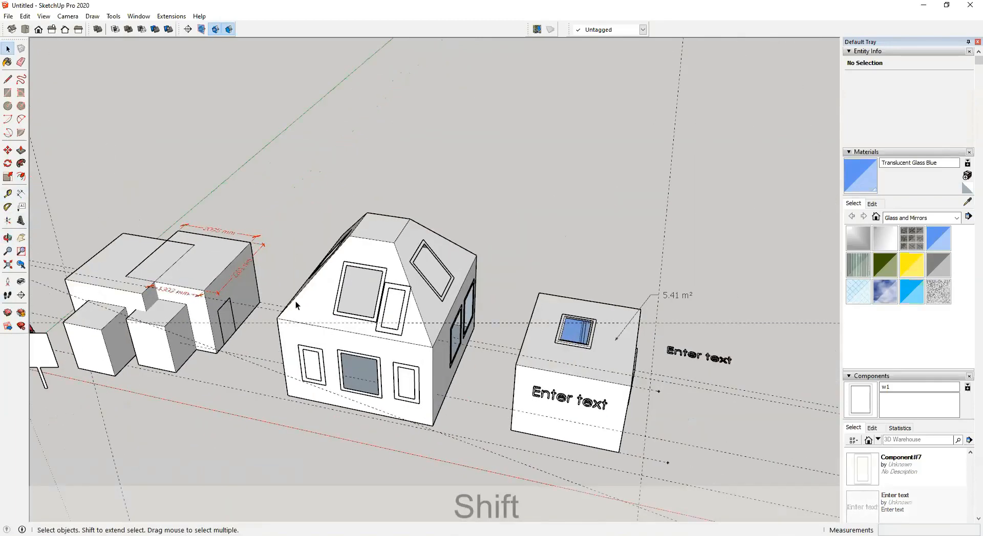
Step: Examine the Create Component alignment settings for the house's front roof face, including Glue to, without creating a component
{"action": "left_click", "coordinate": [324, 293]}
{"action": "key", "text": "g"}
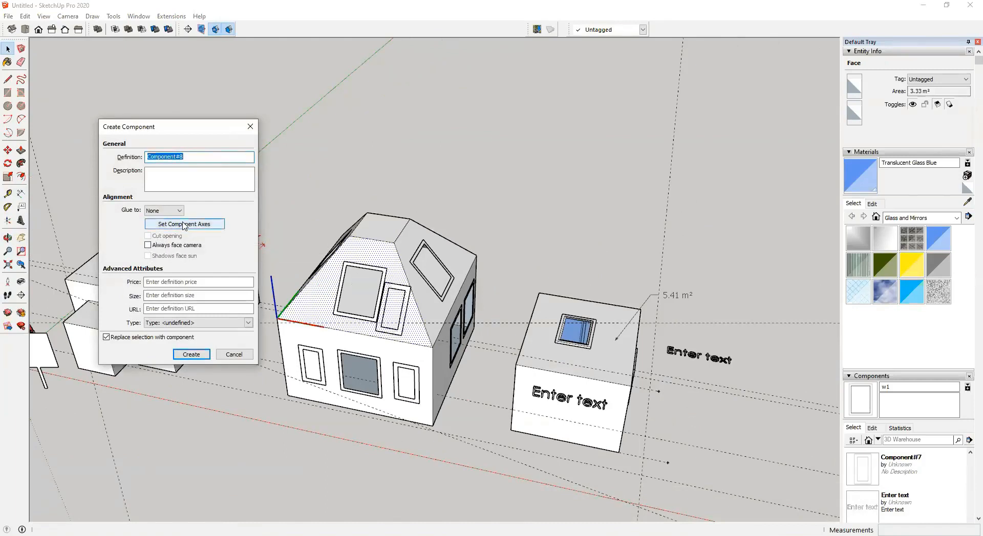
{"action": "left_click", "coordinate": [164, 210]}
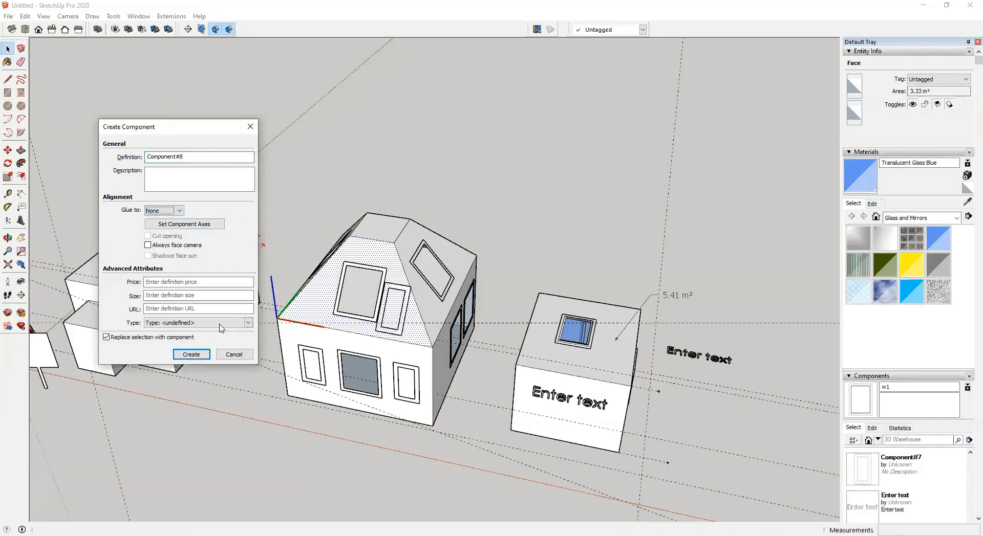
{"action": "left_click", "coordinate": [234, 354]}
{"action": "left_click", "coordinate": [321, 180]}
{"action": "middle_click_drag", "start_coordinate": [336, 216], "coordinate": [403, 241], "text": "shift"}
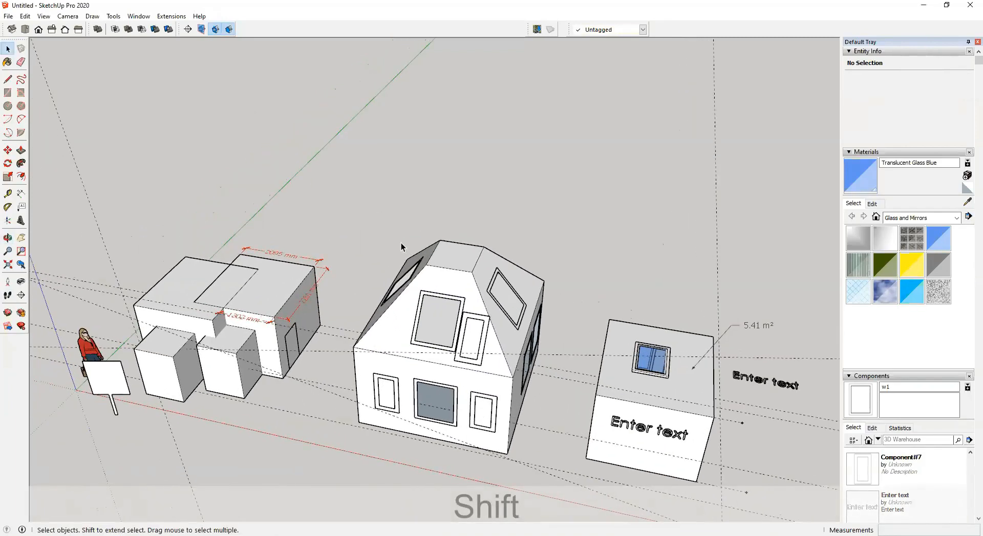
Step: Delete all construction guides from the model
{"action": "scroll", "coordinate": [405, 419], "scroll_direction": "up", "scroll_amount": 1}
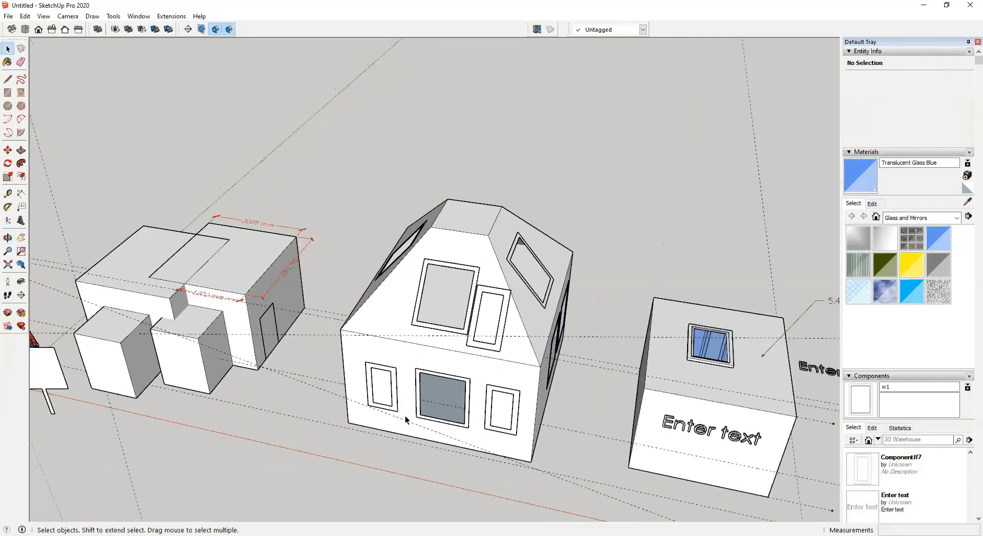
{"action": "scroll", "coordinate": [404, 415], "scroll_direction": "down", "scroll_amount": 2}
{"action": "middle_click_drag", "start_coordinate": [387, 330], "coordinate": [413, 246], "text": "shift"}
{"action": "middle_click_drag", "start_coordinate": [430, 325], "coordinate": [400, 303]}
{"action": "scroll", "coordinate": [346, 277], "scroll_direction": "up", "scroll_amount": 3}
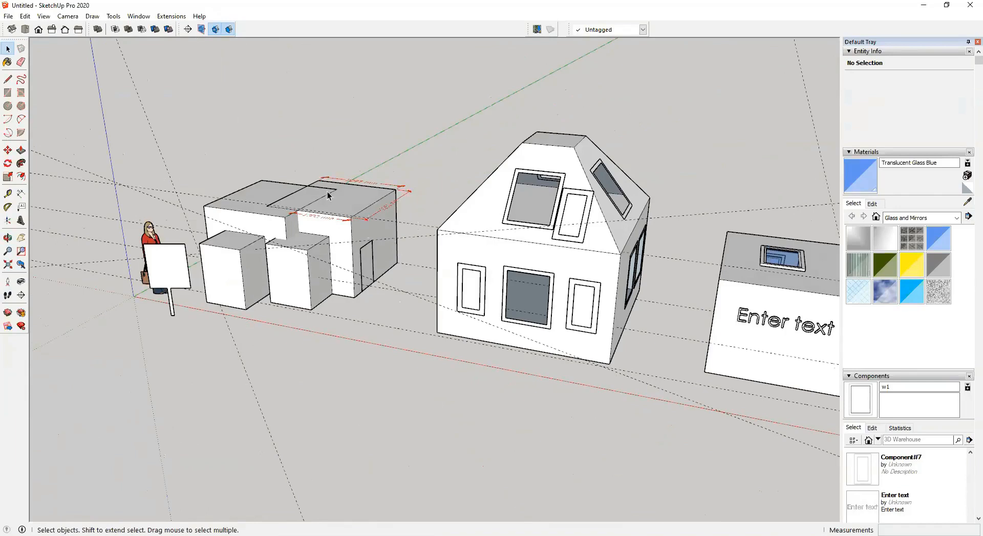
{"action": "middle_click_drag", "start_coordinate": [386, 205], "coordinate": [437, 271]}
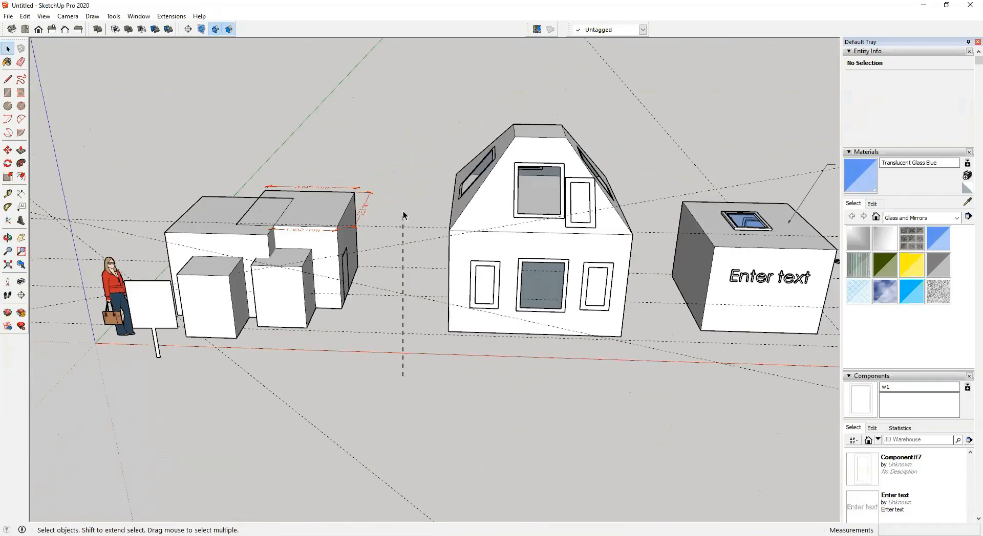
{"action": "left_click_drag", "start_coordinate": [390, 213], "coordinate": [390, 212]}
{"action": "left_click", "coordinate": [391, 138]}
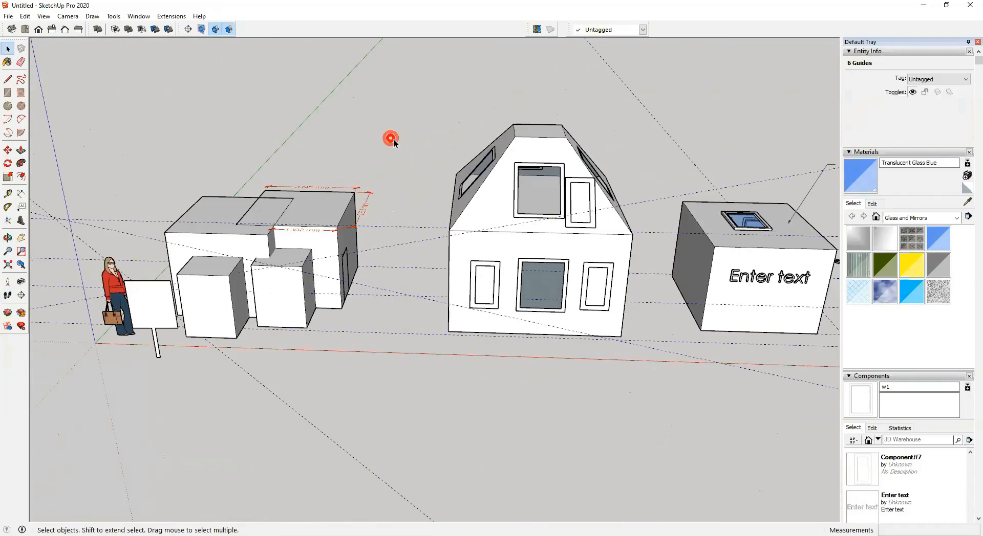
{"action": "left_click", "coordinate": [25, 16]}
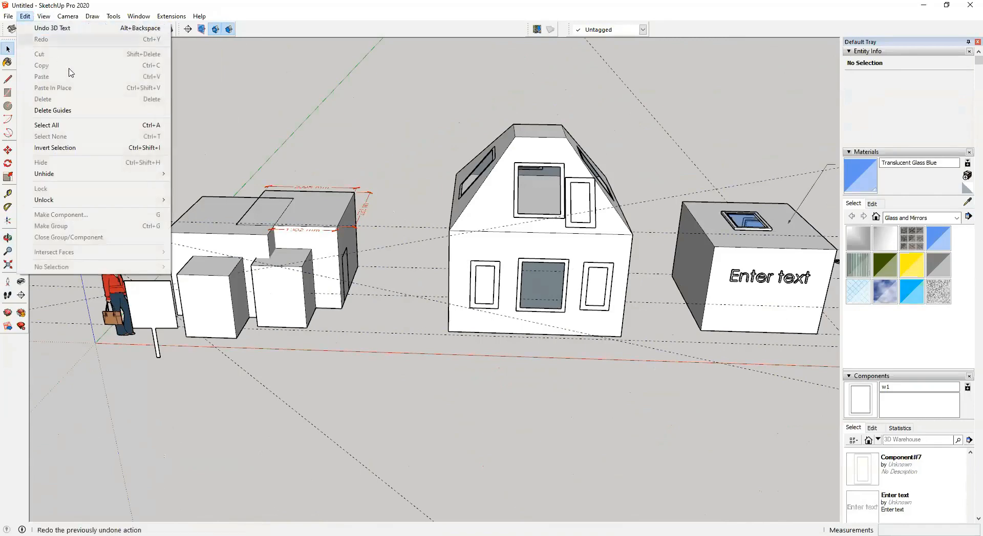
{"action": "left_click", "coordinate": [108, 113]}
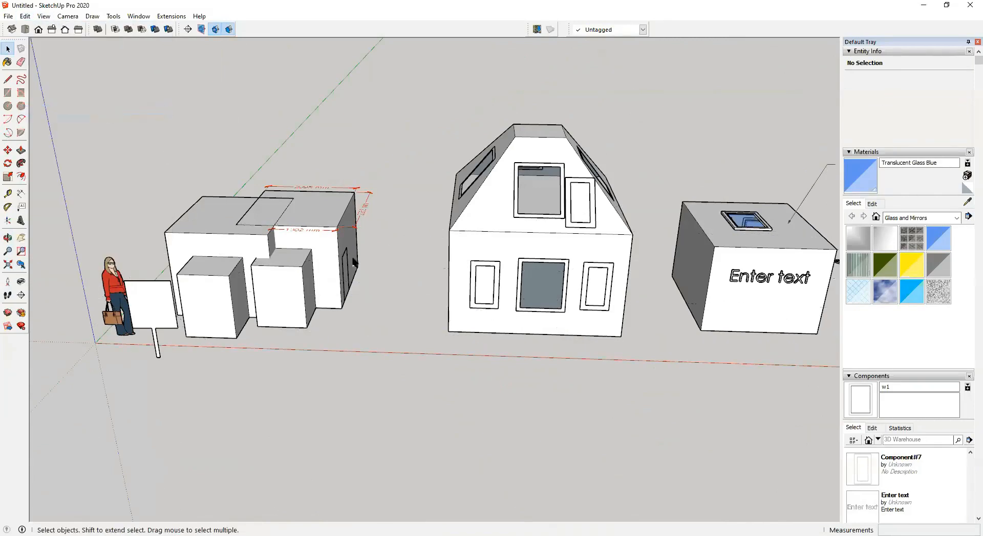
Step: Examine the box models from several sides and their position relative to the drawing axes' origin
{"action": "middle_click_drag", "start_coordinate": [275, 330], "coordinate": [211, 331]}
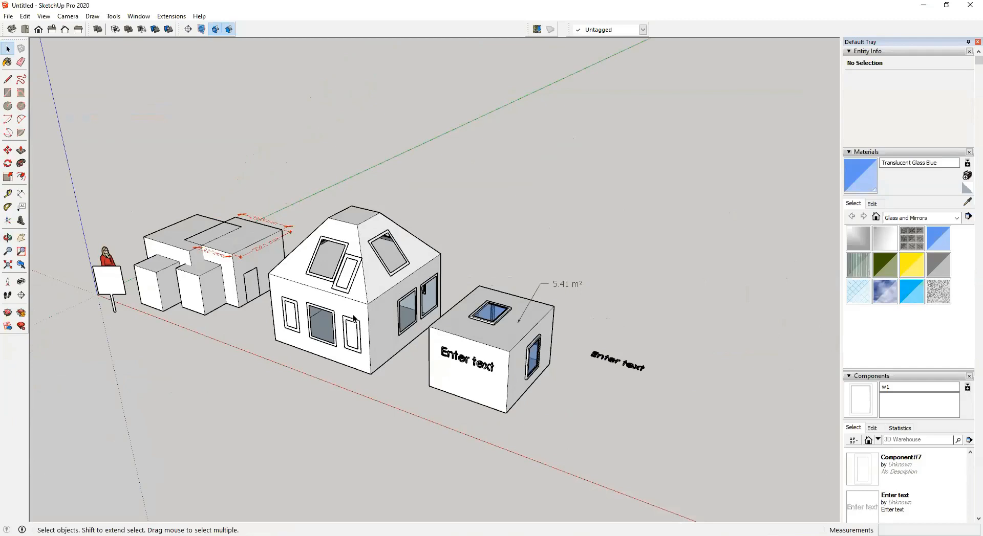
{"action": "scroll", "coordinate": [426, 367], "scroll_direction": "up", "scroll_amount": 5}
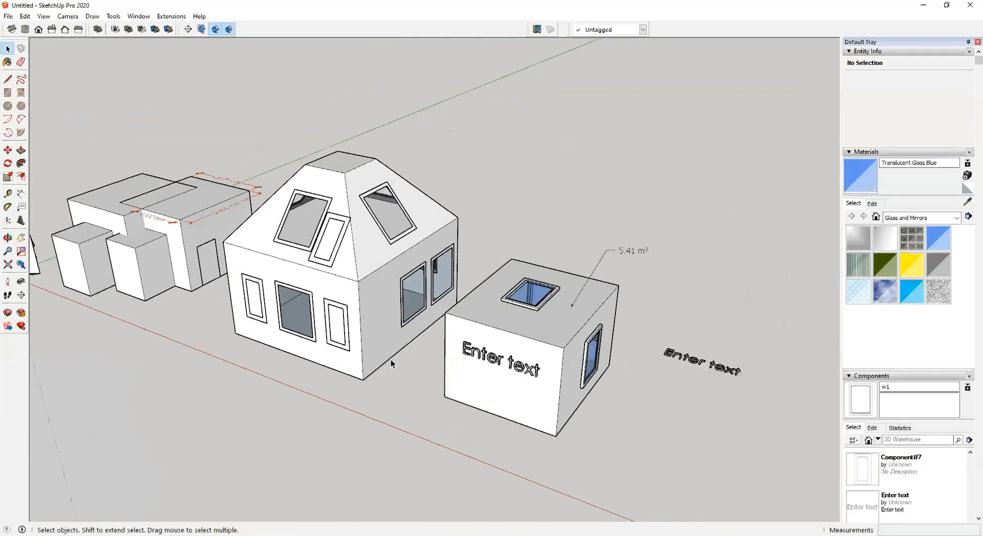
{"action": "middle_click_drag", "start_coordinate": [471, 300], "coordinate": [59, 271]}
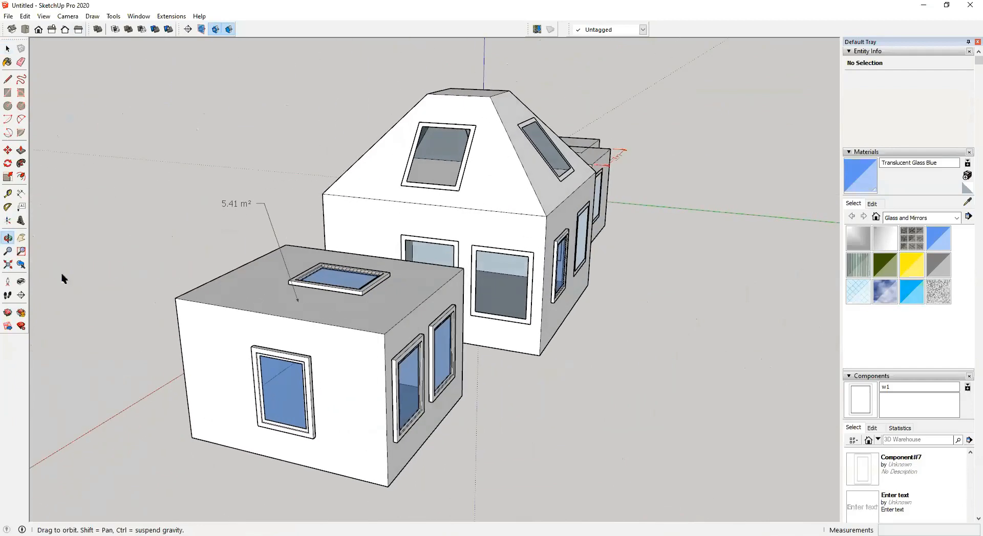
{"action": "middle_click_drag", "start_coordinate": [430, 332], "coordinate": [817, 362]}
{"action": "scroll", "coordinate": [532, 358], "scroll_direction": "down", "scroll_amount": 3}
{"action": "middle_click_drag", "start_coordinate": [504, 353], "coordinate": [719, 390], "text": "shift"}
{"action": "mouse_move", "coordinate": [469, 356]}
{"action": "middle_mouse_down", "text": "shift"}
{"action": "mouse_move", "coordinate": [552, 367]}
{"action": "mouse_move", "coordinate": [506, 328]}
{"action": "middle_mouse_up", "text": "shift"}
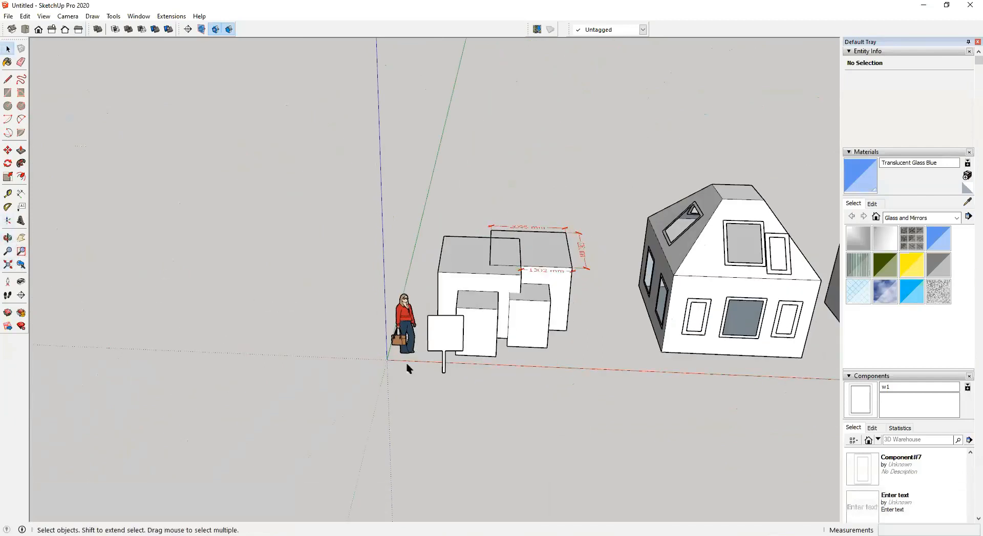
{"action": "scroll", "coordinate": [402, 364], "scroll_direction": "up", "scroll_amount": 6}
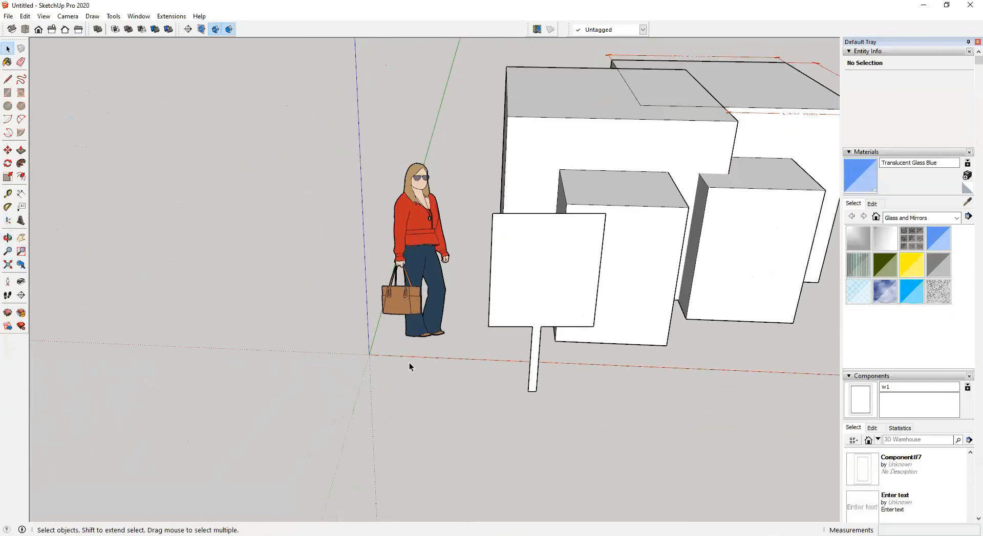
{"action": "scroll", "coordinate": [358, 356], "scroll_direction": "down", "scroll_amount": 5}
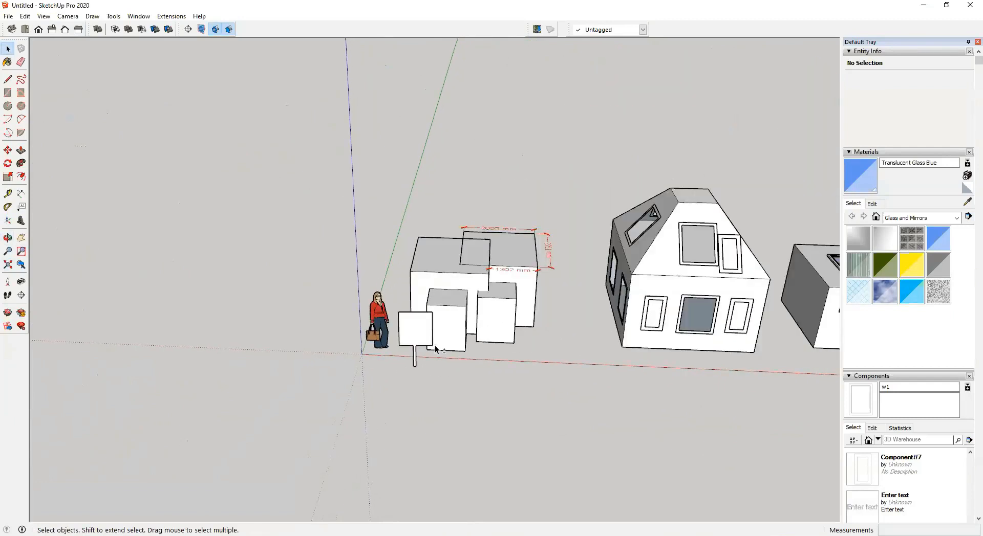
{"action": "middle_click_drag", "start_coordinate": [404, 352], "coordinate": [268, 358], "text": "shift"}
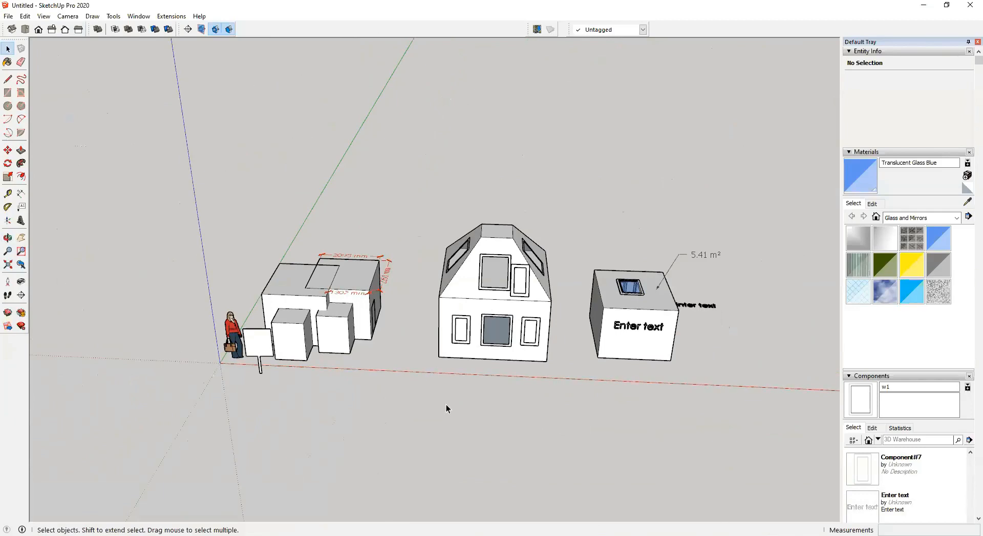
Step: Open the dimensioned box and the small box's roof window in turn to examine their local axes, and leave editing
{"action": "double_click", "coordinate": [342, 335]}
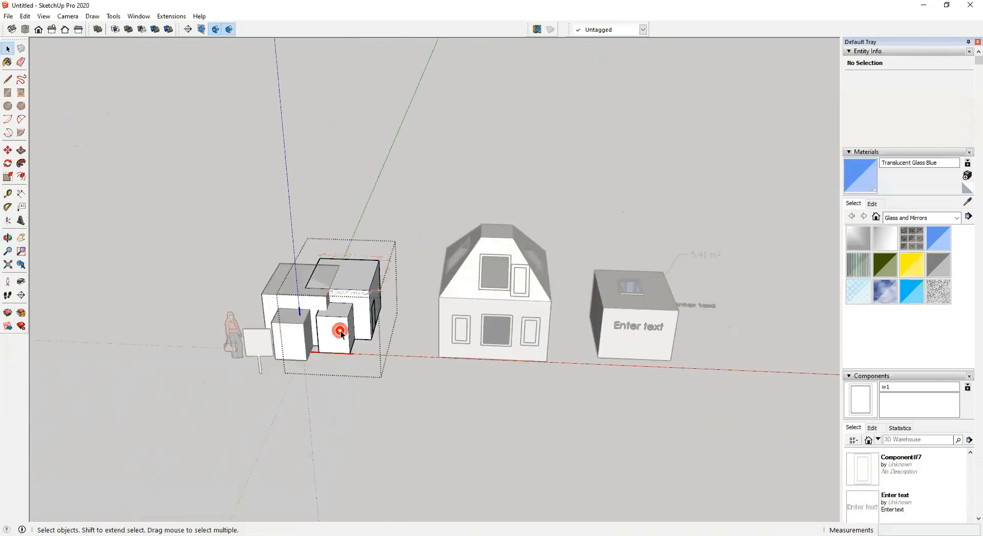
{"action": "double_click", "coordinate": [640, 345]}
{"action": "double_click", "coordinate": [629, 290]}
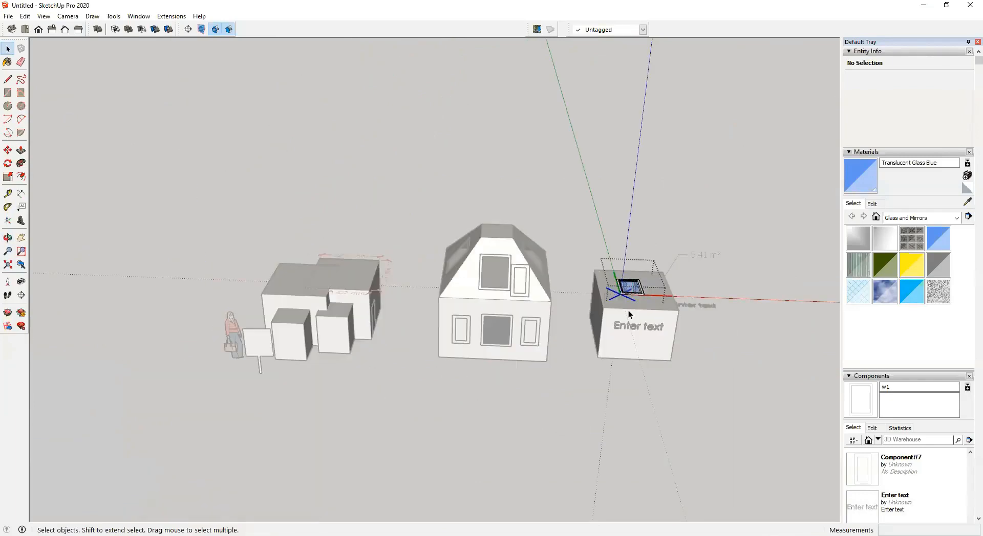
{"action": "scroll", "coordinate": [628, 310], "scroll_direction": "up", "scroll_amount": 4}
{"action": "middle_click_drag", "start_coordinate": [619, 267], "coordinate": [616, 319]}
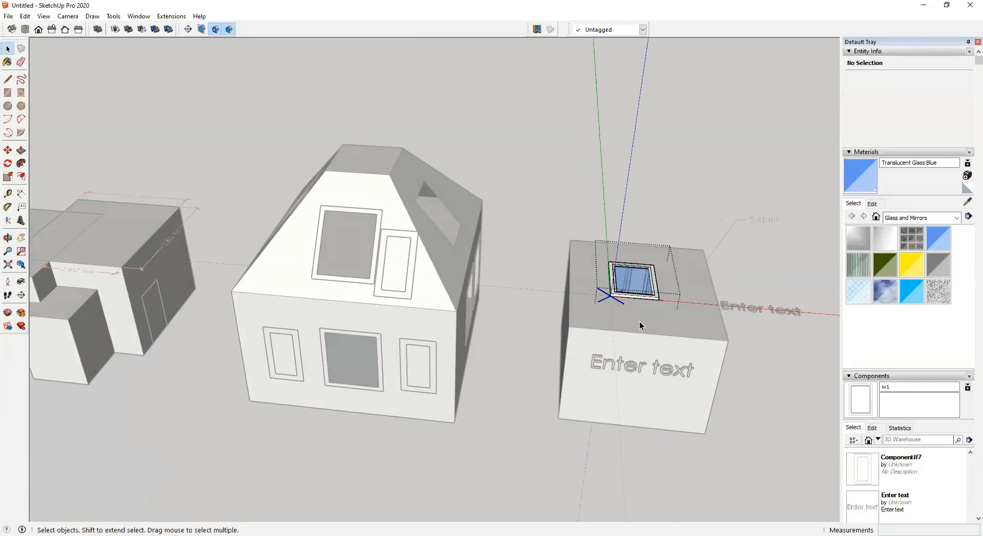
{"action": "left_click", "coordinate": [513, 443]}
{"action": "scroll", "coordinate": [513, 443], "scroll_direction": "down", "scroll_amount": 4}
{"action": "middle_click_drag", "start_coordinate": [493, 447], "coordinate": [604, 443], "text": "shift"}
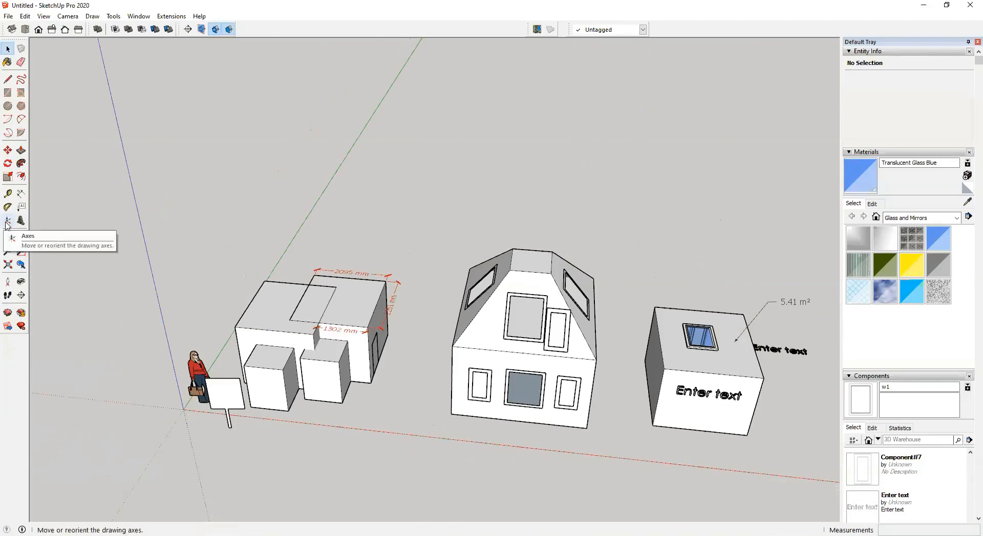
Step: Move the drawing axes' origin to the open ground behind the house, keeping the red axis parallel to its existing direction
{"action": "left_click", "coordinate": [101, 353]}
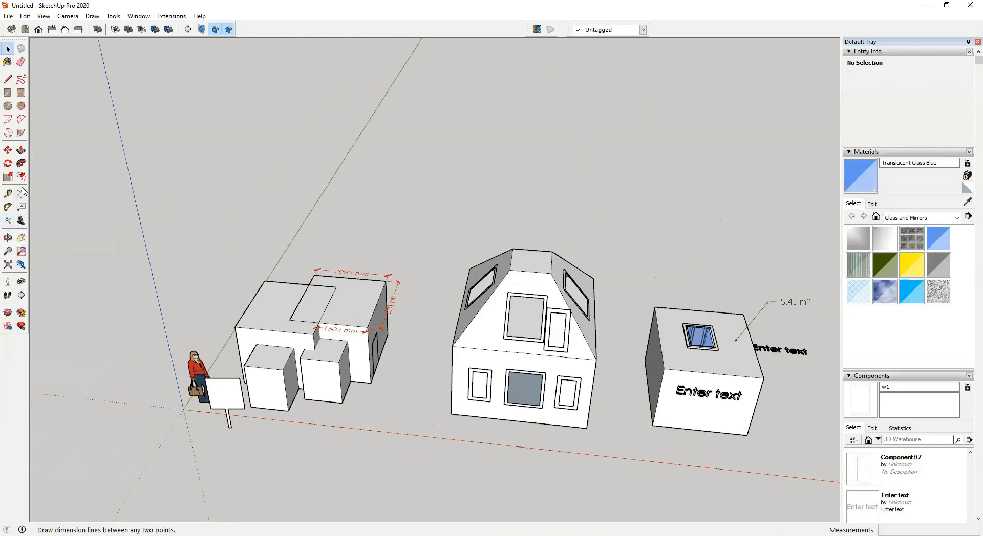
{"action": "left_click", "coordinate": [8, 220]}
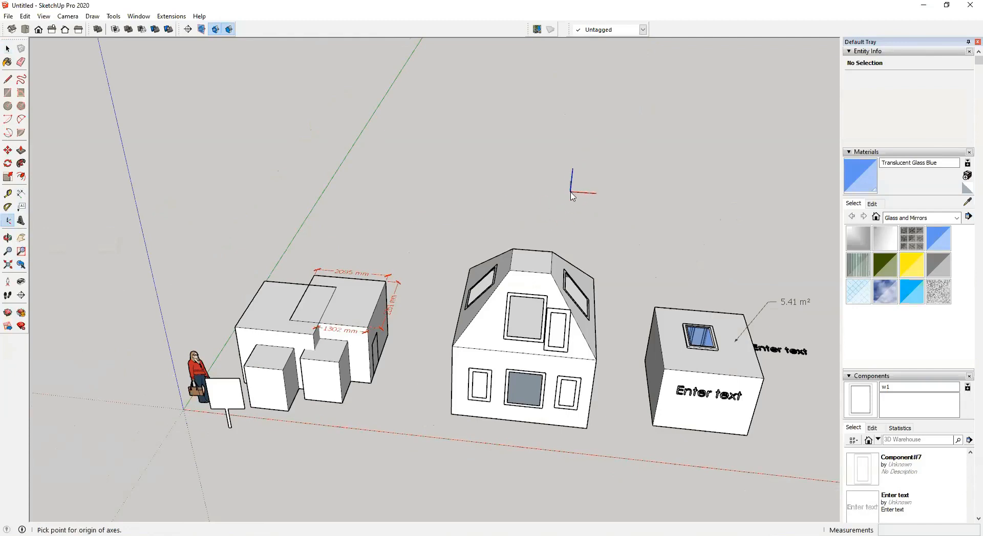
{"action": "scroll", "coordinate": [532, 217], "scroll_direction": "down", "scroll_amount": 1}
{"action": "middle_click_drag", "start_coordinate": [502, 225], "coordinate": [454, 234], "text": "shift"}
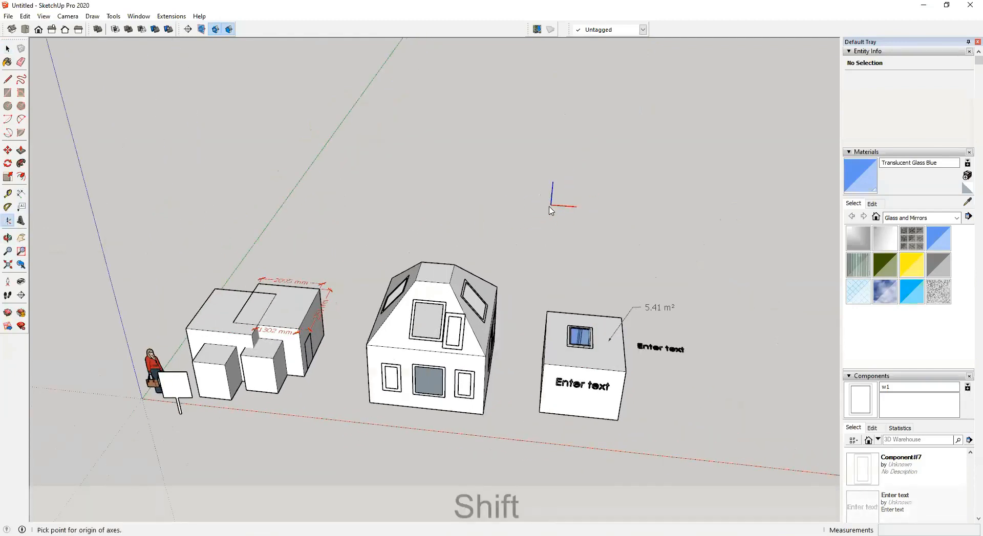
{"action": "left_click", "coordinate": [544, 214]}
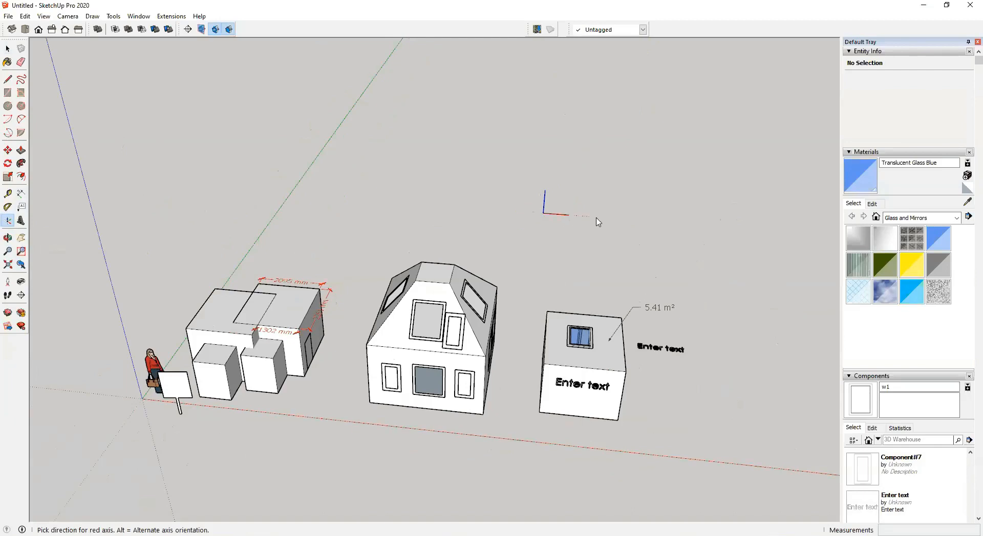
{"action": "middle_click_drag", "start_coordinate": [625, 219], "coordinate": [546, 243], "text": "shift"}
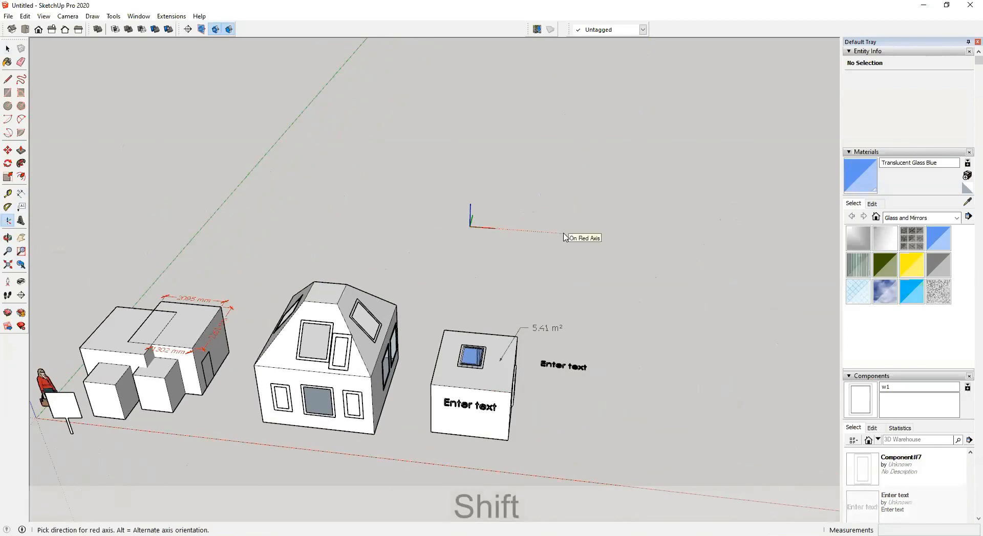
{"action": "left_click", "coordinate": [563, 239]}
{"action": "middle_click_drag", "start_coordinate": [487, 173], "coordinate": [730, 298]}
{"action": "left_click", "coordinate": [717, 272]}
{"action": "scroll", "coordinate": [518, 314], "scroll_direction": "down", "scroll_amount": 3}
{"action": "middle_click_drag", "start_coordinate": [518, 317], "coordinate": [372, 209]}
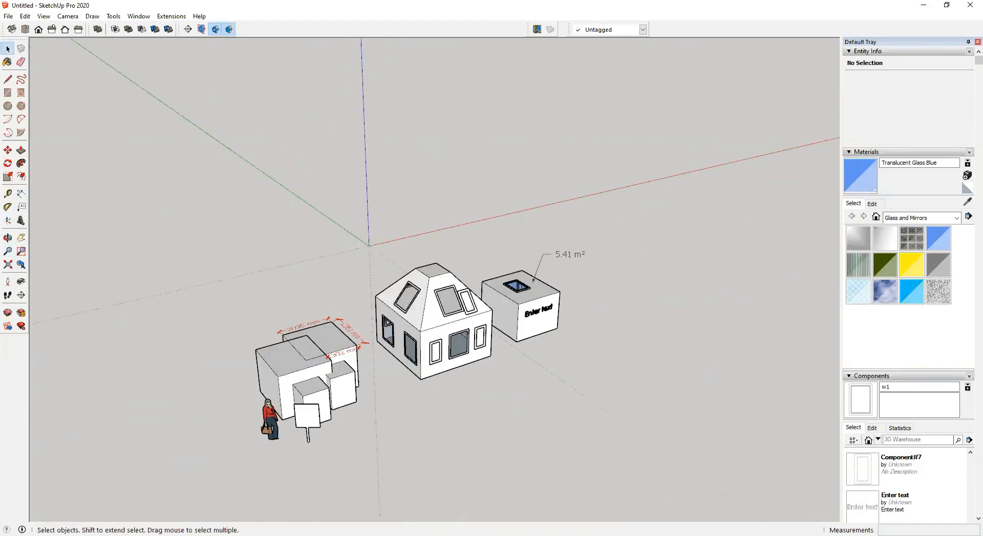
{"action": "middle_click_drag", "start_coordinate": [226, 250], "coordinate": [297, 400]}
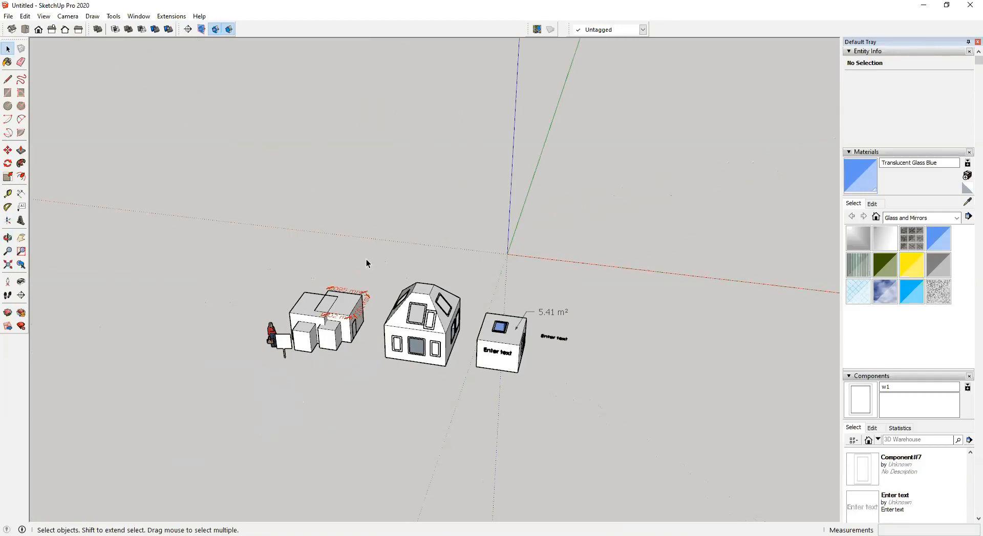
{"action": "left_click", "coordinate": [7, 221]}
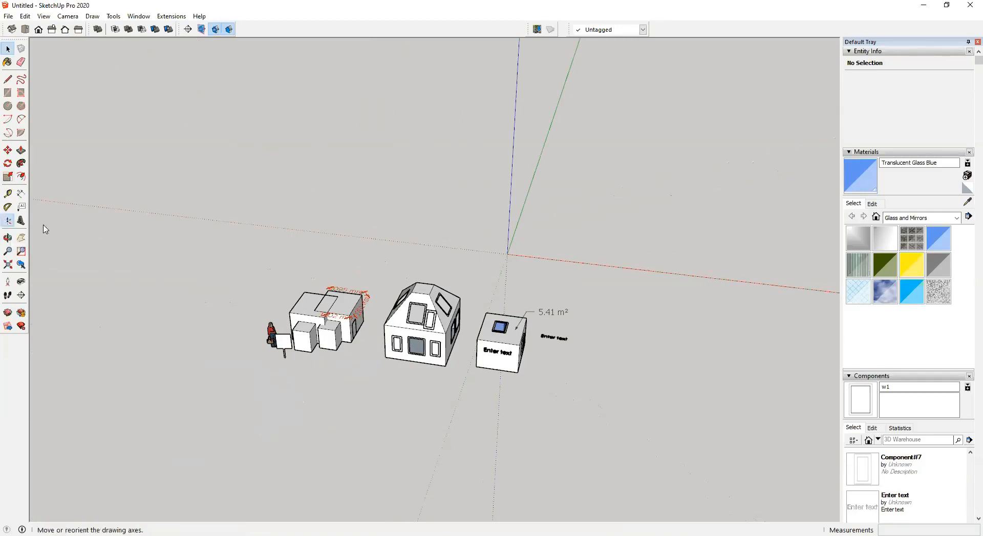
{"action": "left_click", "coordinate": [344, 372]}
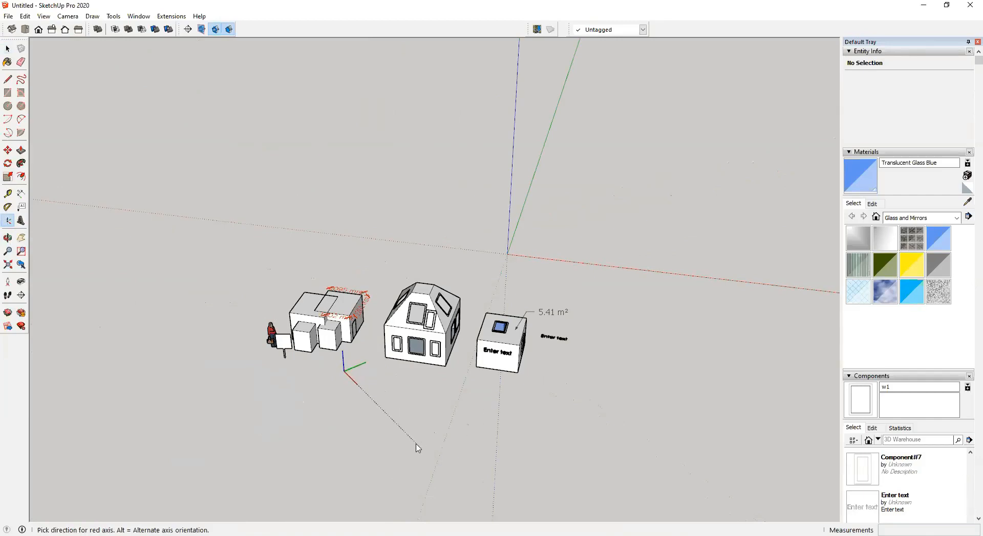
{"action": "key", "text": "Escape"}
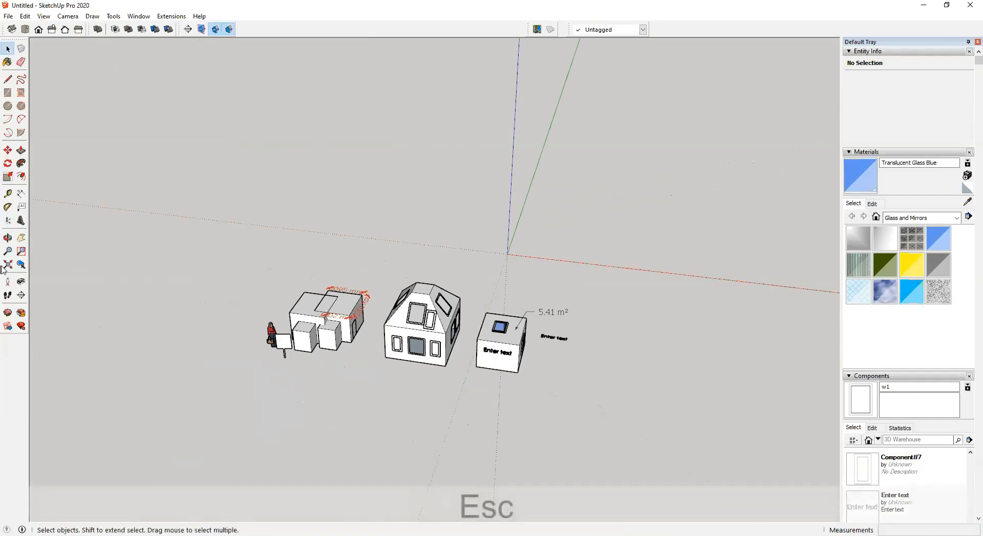
Step: Create a protractor guide at 45 degrees to the red axis on the ground in front of the boxes
{"action": "left_click", "coordinate": [7, 209]}
{"action": "scroll", "coordinate": [348, 372], "scroll_direction": "up", "scroll_amount": 1}
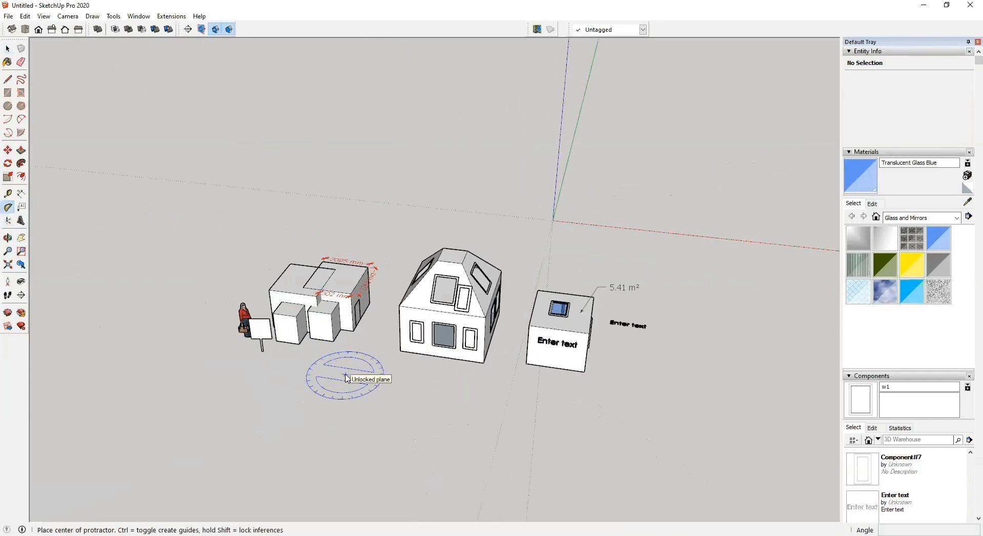
{"action": "left_click", "coordinate": [528, 402]}
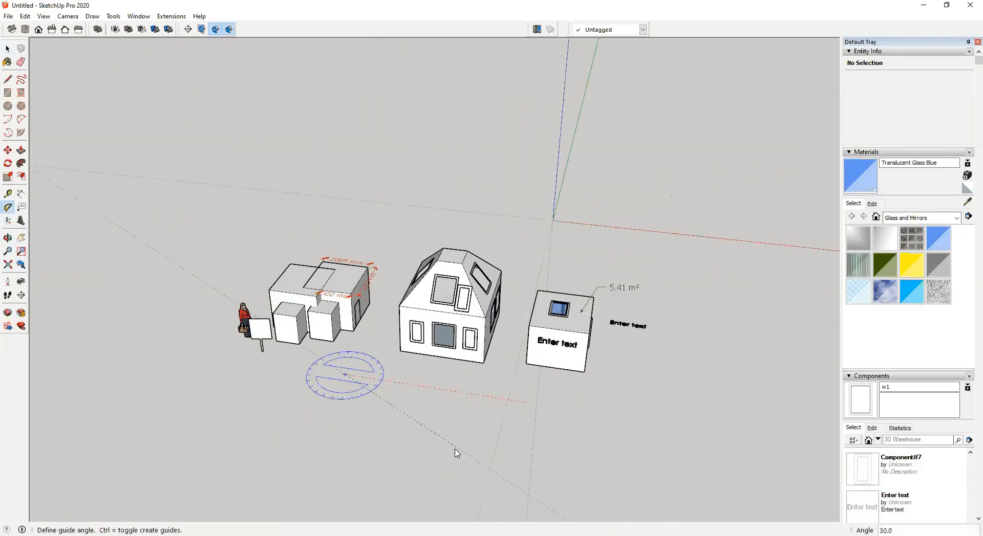
{"action": "type", "text": "45"}
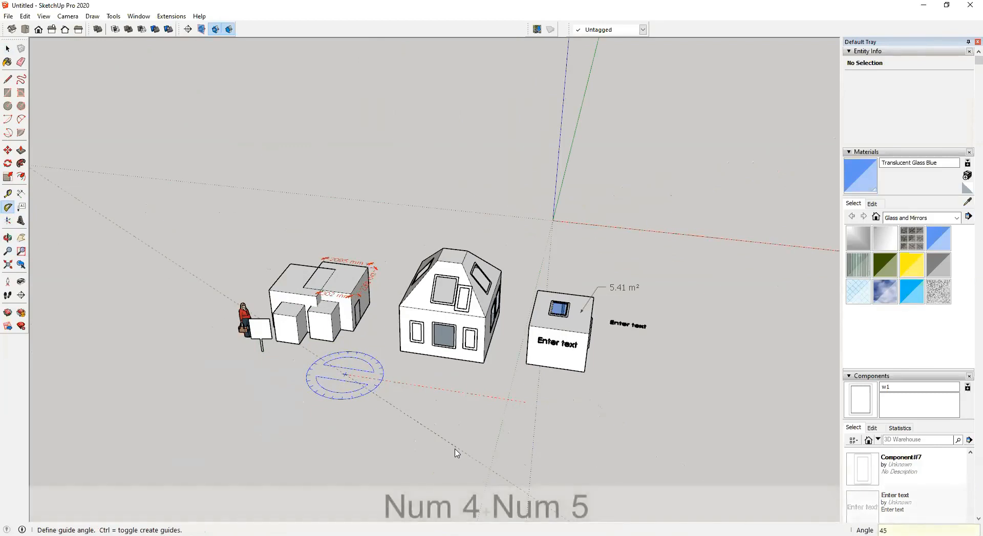
{"action": "key", "text": "Return"}
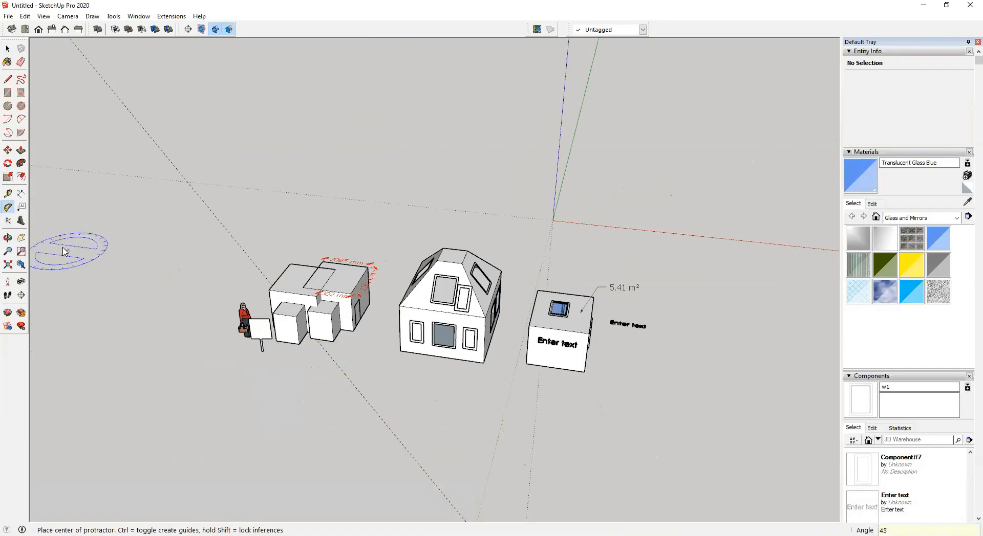
{"action": "left_click", "coordinate": [8, 221]}
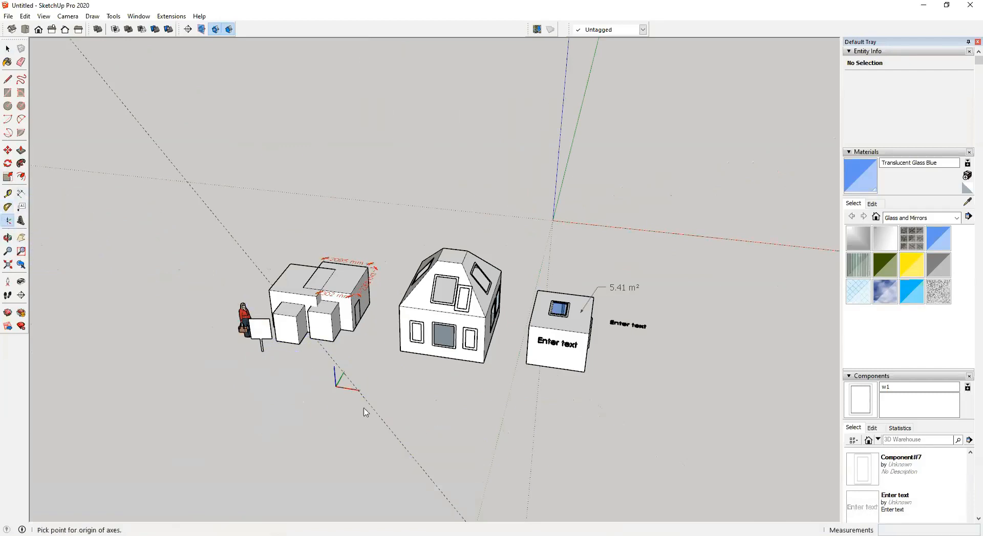
{"action": "left_click", "coordinate": [372, 408]}
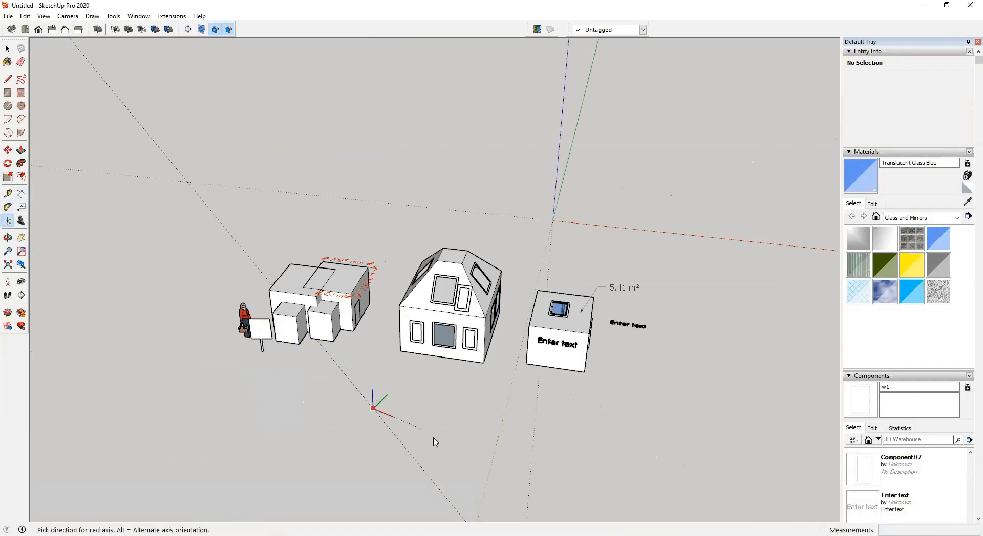
{"action": "left_click", "coordinate": [436, 486]}
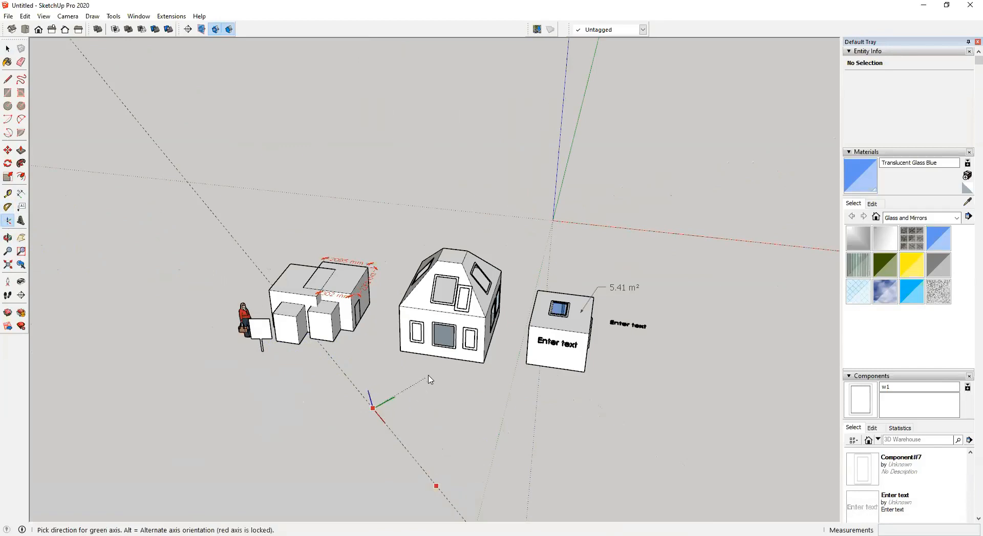
{"action": "left_click", "coordinate": [432, 427]}
{"action": "middle_click_drag", "start_coordinate": [432, 427], "coordinate": [366, 377]}
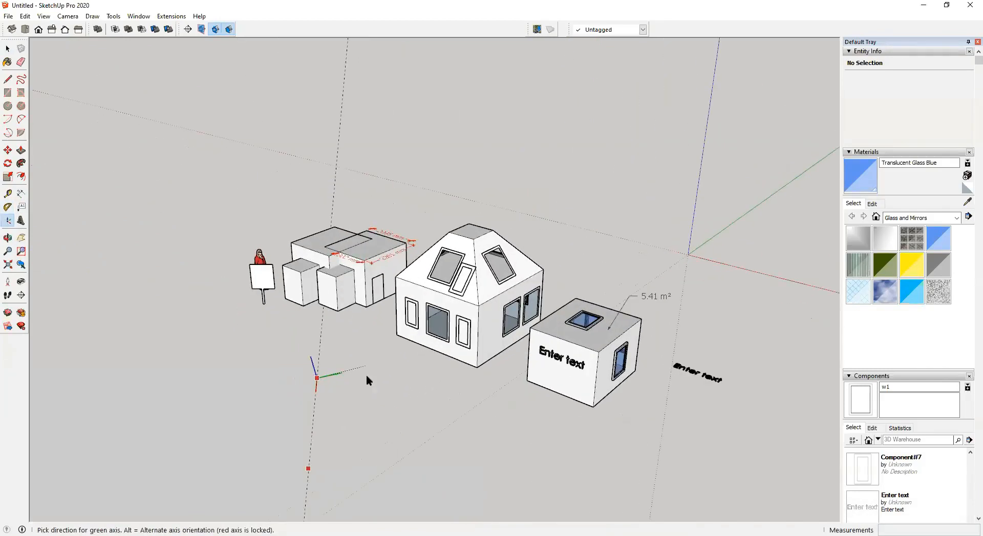
{"action": "key", "text": "Escape"}
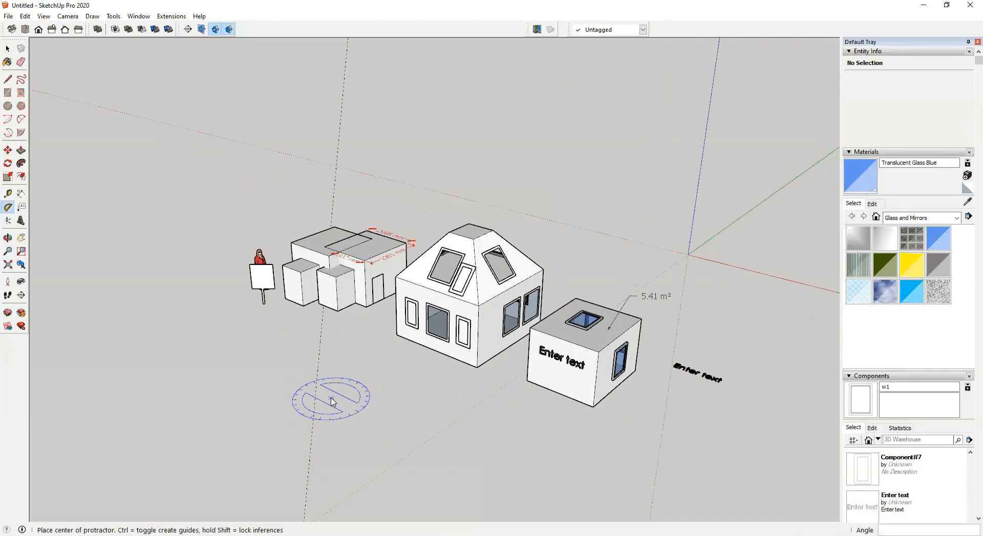
Step: Create a second protractor guide at 45 degrees, centred on the existing guide in front of the house so the two cross
{"action": "key", "text": "l"}
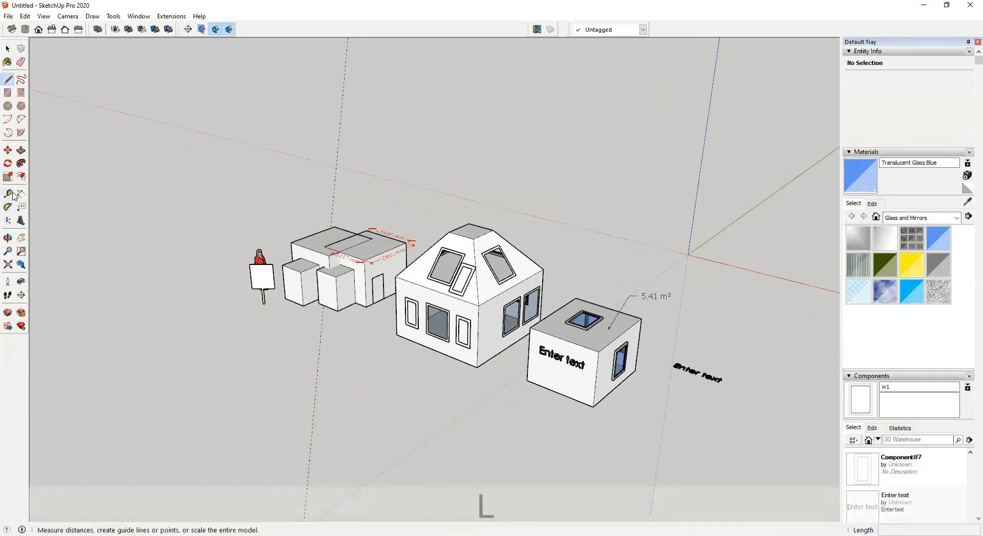
{"action": "left_click", "coordinate": [9, 207]}
{"action": "left_click", "coordinate": [315, 384]}
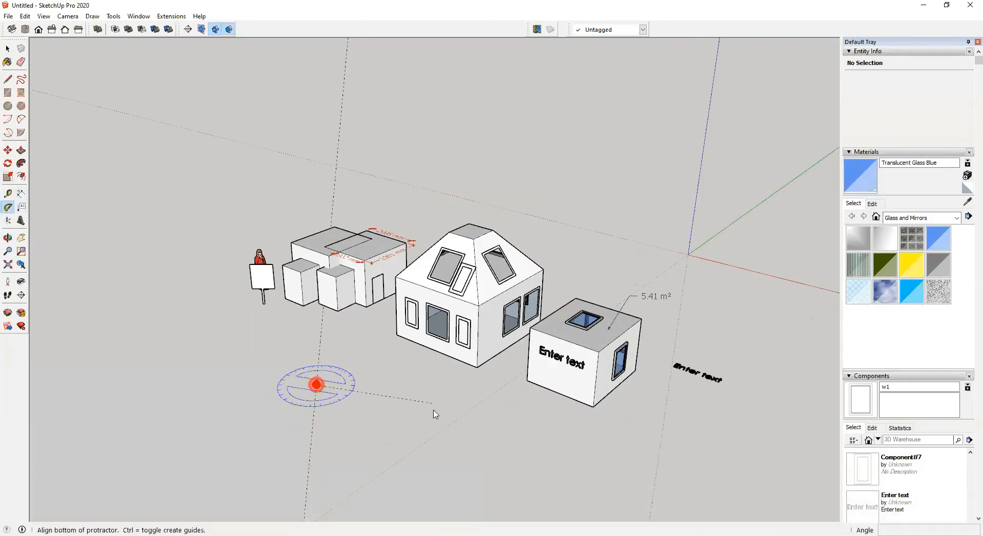
{"action": "left_click", "coordinate": [434, 389]}
{"action": "type", "text": "45"}
{"action": "key", "text": "Return"}
{"action": "middle_click_drag", "start_coordinate": [434, 389], "coordinate": [391, 317]}
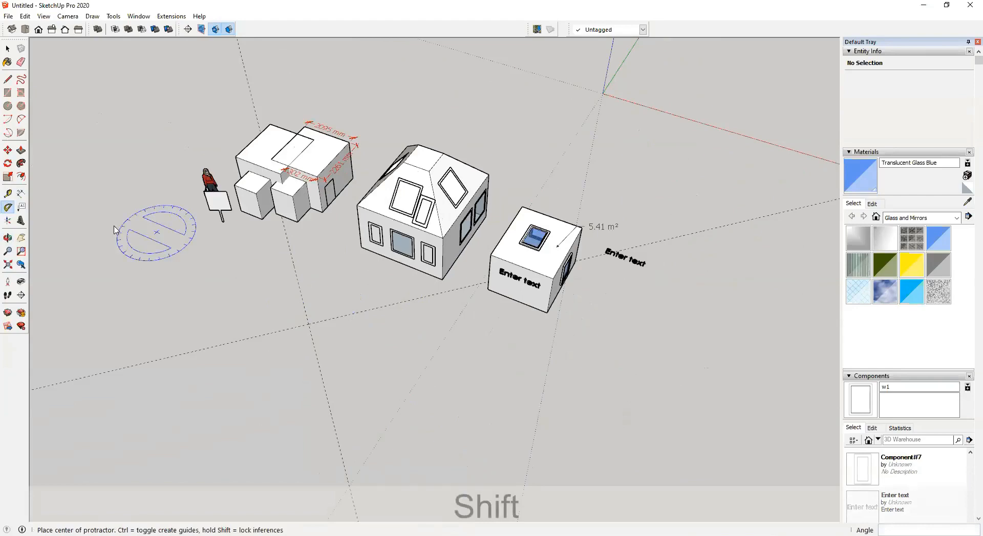
Step: Move the drawing axes' origin to the guides' crossing, with the red axis along the first guide and the green along the second
{"action": "left_click", "coordinate": [8, 220]}
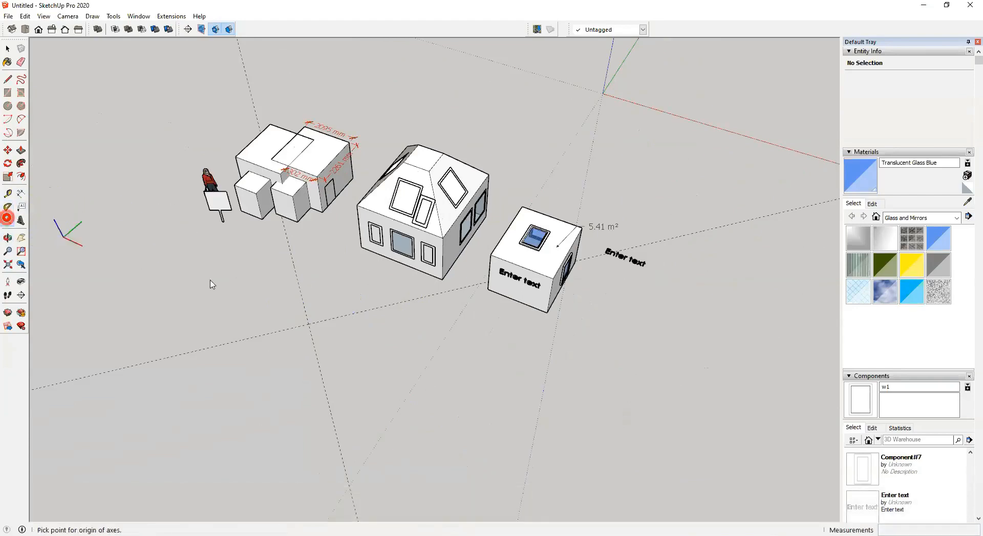
{"action": "left_click", "coordinate": [309, 324]}
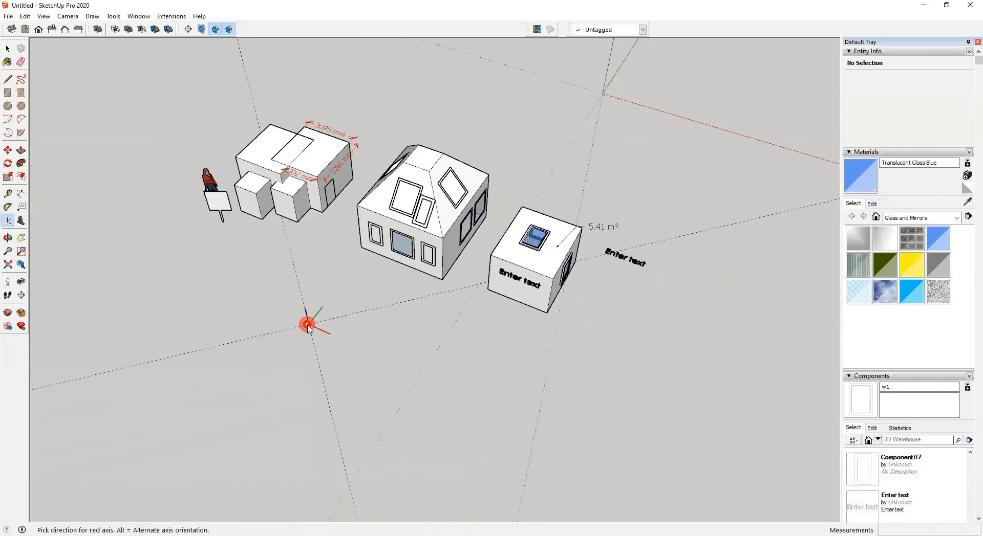
{"action": "left_click", "coordinate": [328, 399]}
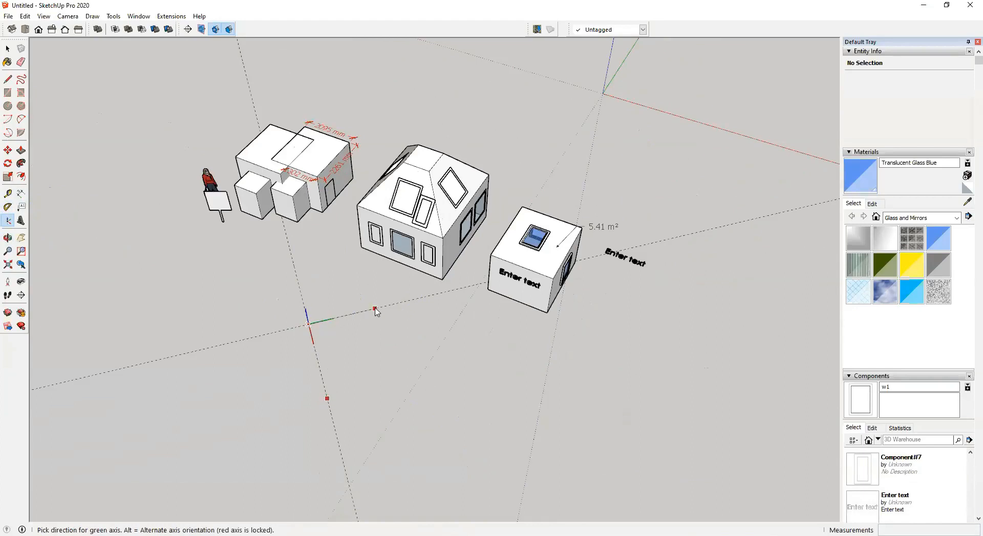
{"action": "left_click", "coordinate": [388, 307]}
Step: Delete all guides from the model and return to selecting
{"action": "middle_click_drag", "start_coordinate": [373, 307], "coordinate": [407, 410]}
{"action": "key", "text": "p"}
{"action": "scroll", "coordinate": [338, 343], "scroll_direction": "down", "scroll_amount": 4}
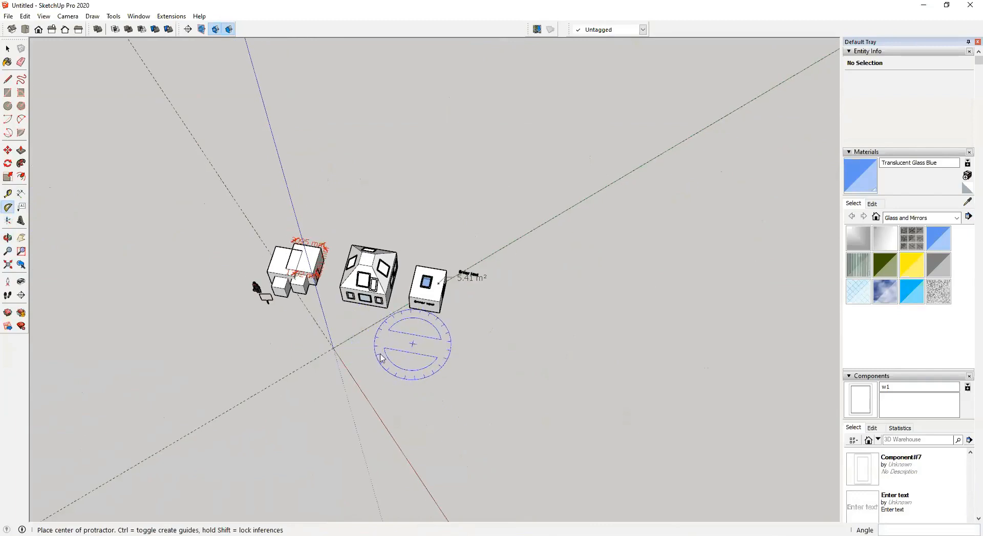
{"action": "left_click", "coordinate": [25, 15]}
{"action": "left_click", "coordinate": [52, 110]}
{"action": "key", "text": "space"}
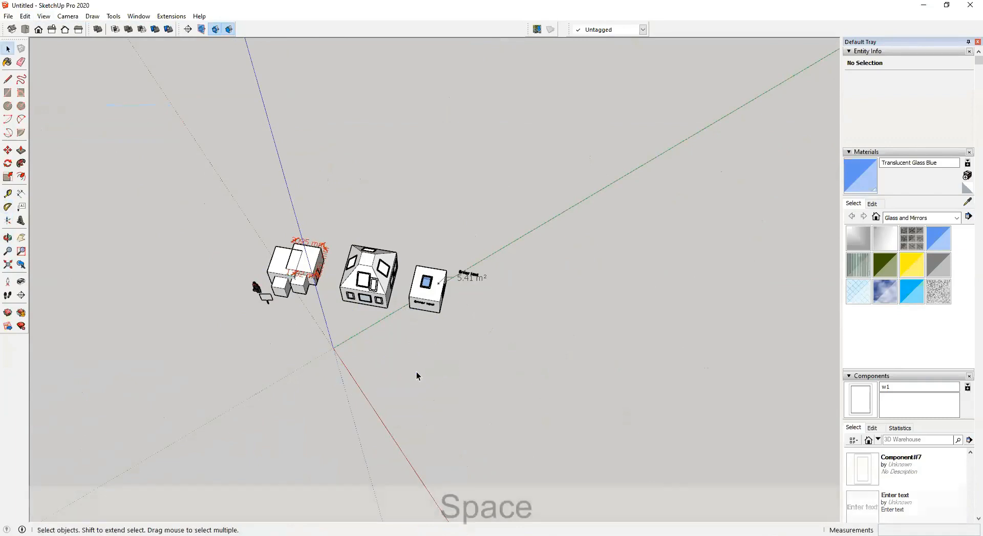
Step: Draw a large rectangle on the ground in front of the house and small box, aligned to the rotated drawing axes
{"action": "scroll", "coordinate": [348, 332], "scroll_direction": "up", "scroll_amount": 4}
{"action": "middle_click_drag", "start_coordinate": [403, 358], "coordinate": [402, 251]}
{"action": "middle_click_drag", "start_coordinate": [420, 358], "coordinate": [397, 337]}
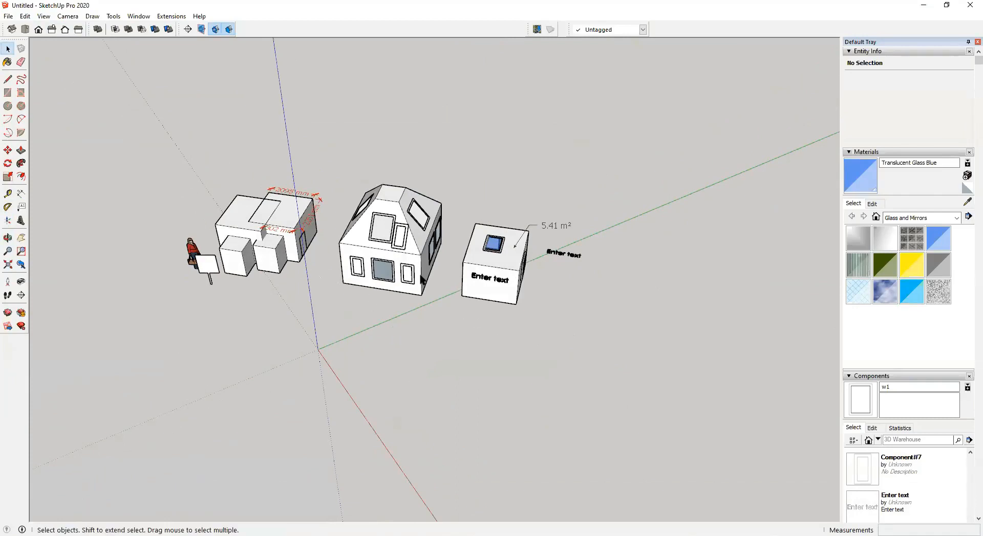
{"action": "key", "text": "r"}
{"action": "left_click", "coordinate": [367, 336]}
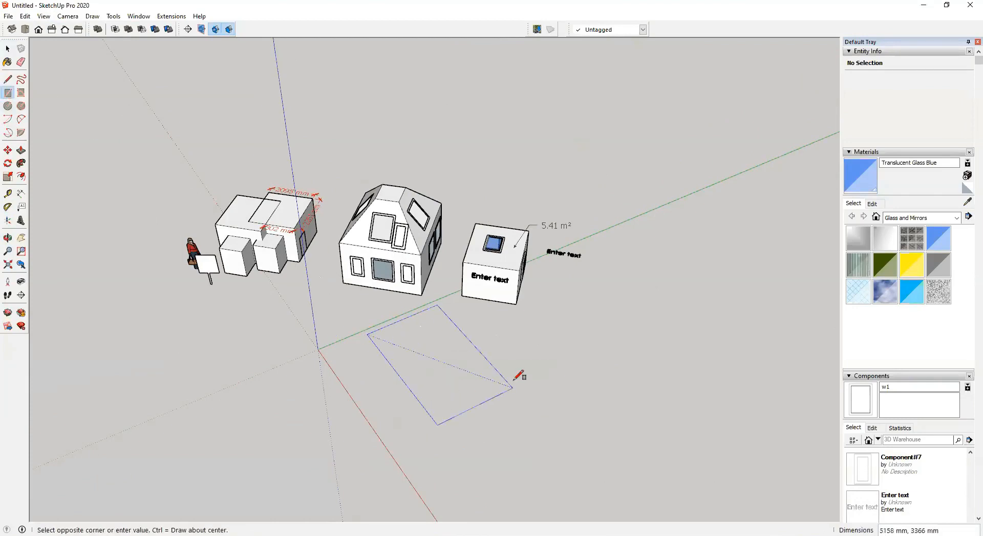
{"action": "left_click", "coordinate": [515, 419]}
Step: Draw three smaller rectangles on the ground around the axes' origin, the last about 2104 by 3255 mm
{"action": "middle_click_drag", "start_coordinate": [514, 420], "coordinate": [215, 426]}
{"action": "scroll", "coordinate": [343, 262], "scroll_direction": "up", "scroll_amount": 2}
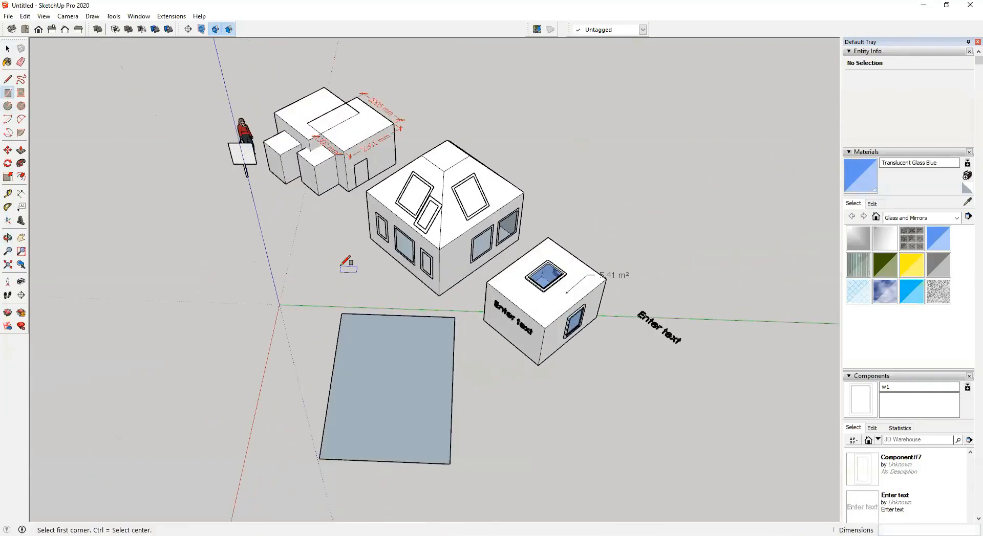
{"action": "left_click", "coordinate": [290, 254]}
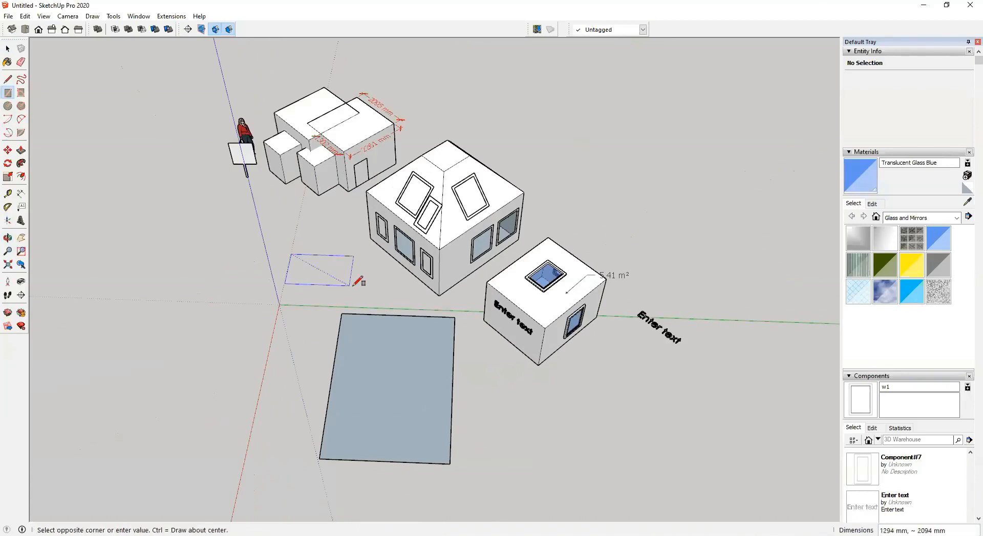
{"action": "left_click", "coordinate": [351, 286]}
{"action": "middle_click_drag", "start_coordinate": [377, 190], "coordinate": [211, 280]}
{"action": "left_click", "coordinate": [189, 270]}
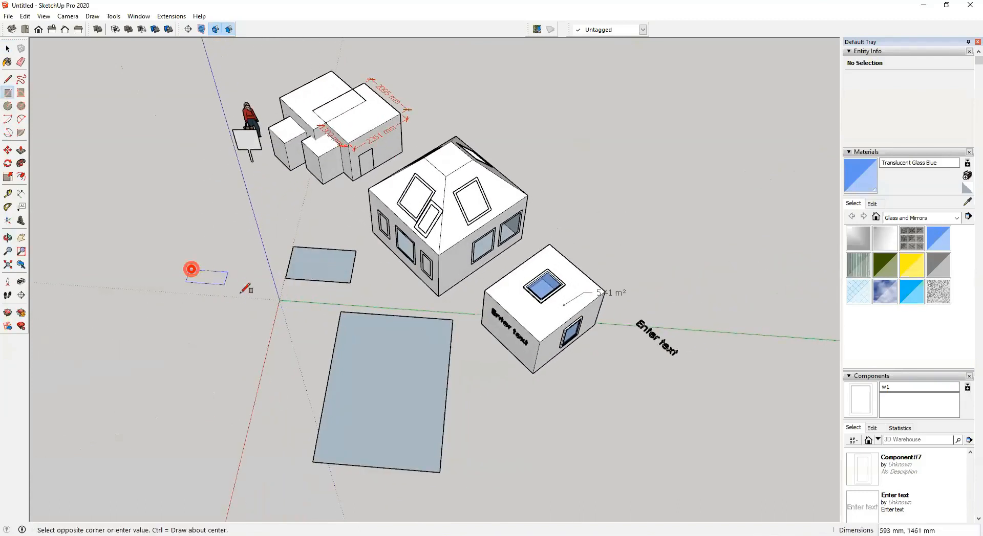
{"action": "left_click", "coordinate": [258, 352]}
{"action": "mouse_move", "coordinate": [316, 378]}
{"action": "middle_mouse_down"}
{"action": "mouse_move", "coordinate": [302, 333]}
{"action": "mouse_move", "coordinate": [314, 311]}
{"action": "mouse_move", "coordinate": [134, 301]}
{"action": "mouse_move", "coordinate": [142, 401]}
{"action": "mouse_move", "coordinate": [202, 396]}
{"action": "middle_mouse_up"}
{"action": "left_click", "coordinate": [193, 399]}
{"action": "left_click", "coordinate": [303, 458]}
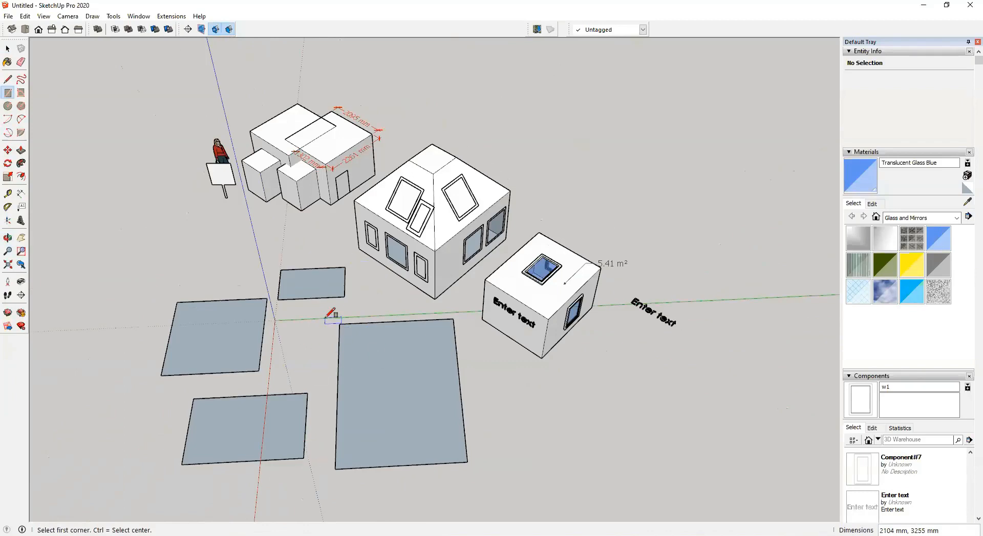
Step: Draw a closed rectangle with the Line tool beside the green axis, about 2903 mm long and overlapping the smallest rectangle
{"action": "key", "text": "l"}
{"action": "left_click", "coordinate": [288, 314]}
{"action": "left_click", "coordinate": [384, 310]}
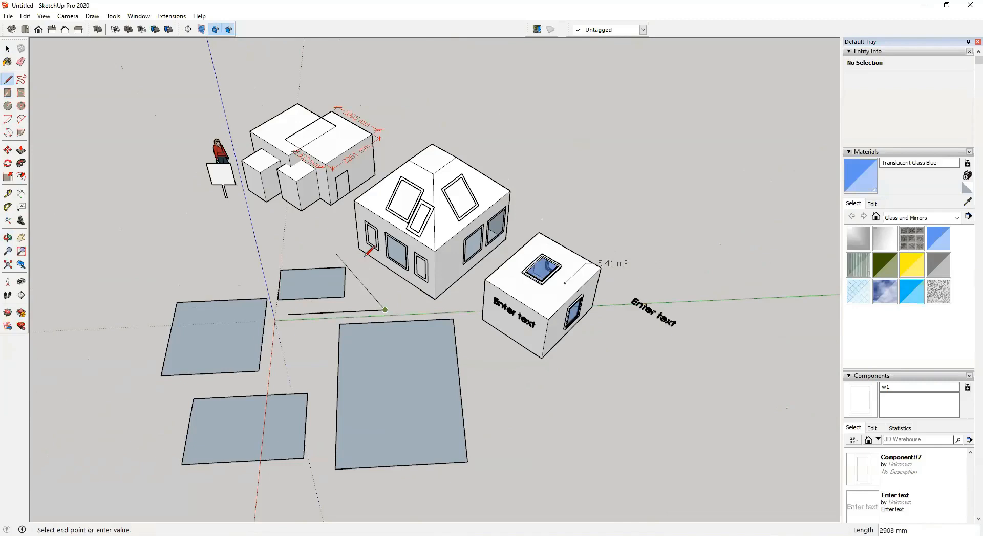
{"action": "left_click", "coordinate": [384, 274]}
{"action": "key", "text": "shift"}
{"action": "left_click", "coordinate": [288, 315]}
Step: Examine how the rectangles on the ground line up with the drawing axes
{"action": "middle_click_drag", "start_coordinate": [298, 270], "coordinate": [275, 289]}
{"action": "key", "text": "space"}
{"action": "scroll", "coordinate": [333, 261], "scroll_direction": "up", "scroll_amount": 3}
{"action": "middle_click_drag", "start_coordinate": [335, 260], "coordinate": [400, 256]}
{"action": "scroll", "coordinate": [333, 349], "scroll_direction": "down", "scroll_amount": 2}
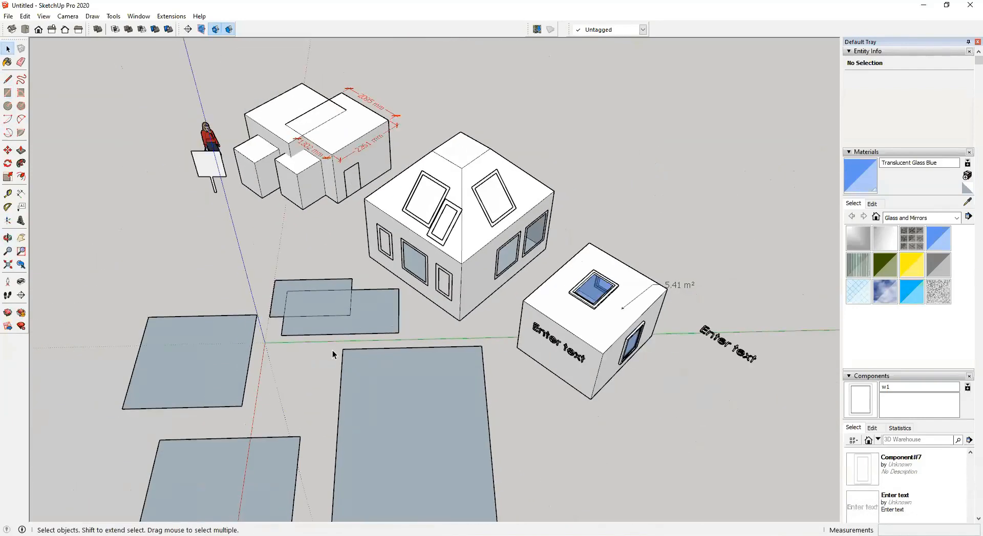
{"action": "scroll", "coordinate": [310, 342], "scroll_direction": "down", "scroll_amount": 2}
{"action": "middle_click_drag", "start_coordinate": [310, 340], "coordinate": [382, 292], "text": "shift"}
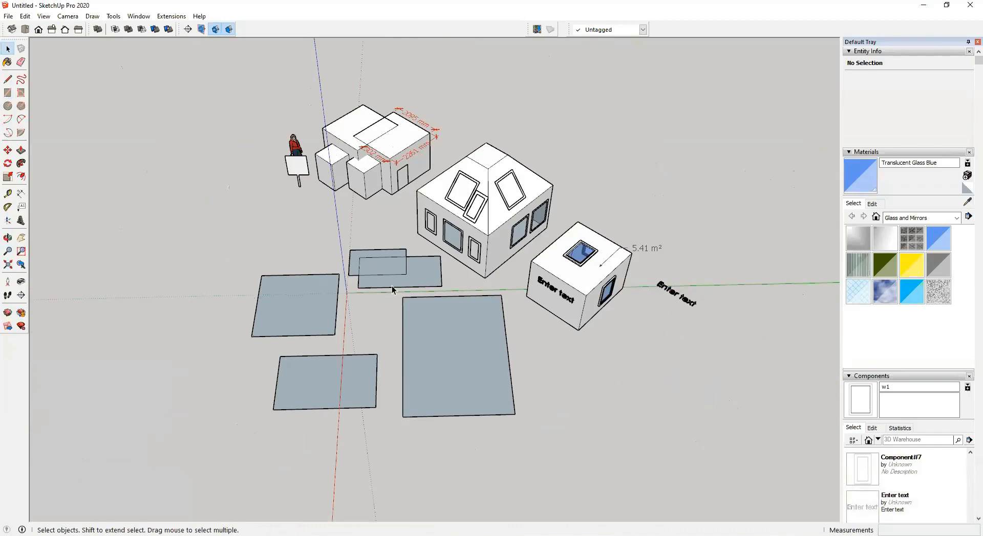
{"action": "middle_click_drag", "start_coordinate": [347, 303], "coordinate": [347, 324]}
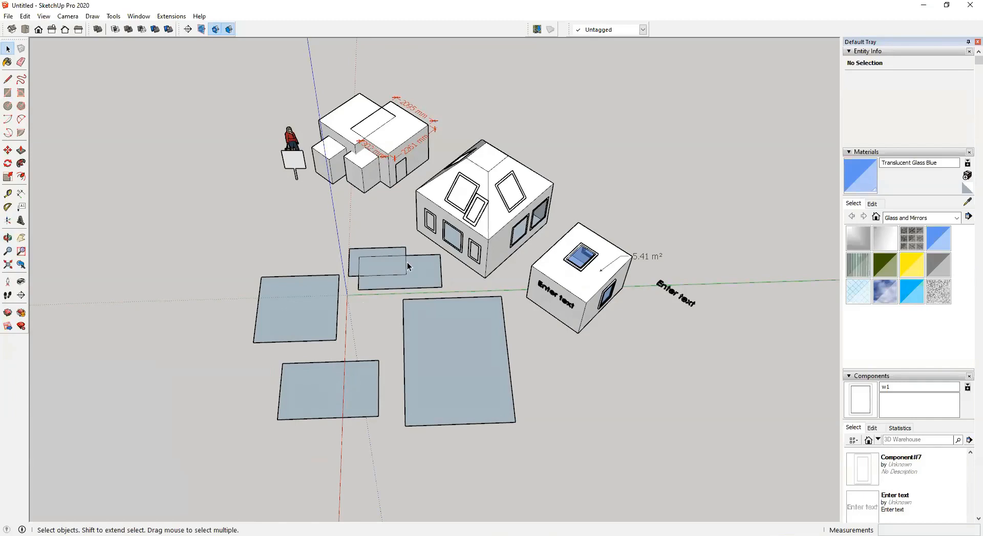
Step: Draw a rectangle near the green axis on open ground beyond the small box and extrude it up into a box
{"action": "key", "text": "r"}
{"action": "scroll", "coordinate": [384, 274], "scroll_direction": "down", "scroll_amount": 3}
{"action": "middle_click_drag", "start_coordinate": [507, 313], "coordinate": [176, 418], "text": "shift"}
{"action": "scroll", "coordinate": [349, 331], "scroll_direction": "up", "scroll_amount": 3}
{"action": "left_click", "coordinate": [343, 317]}
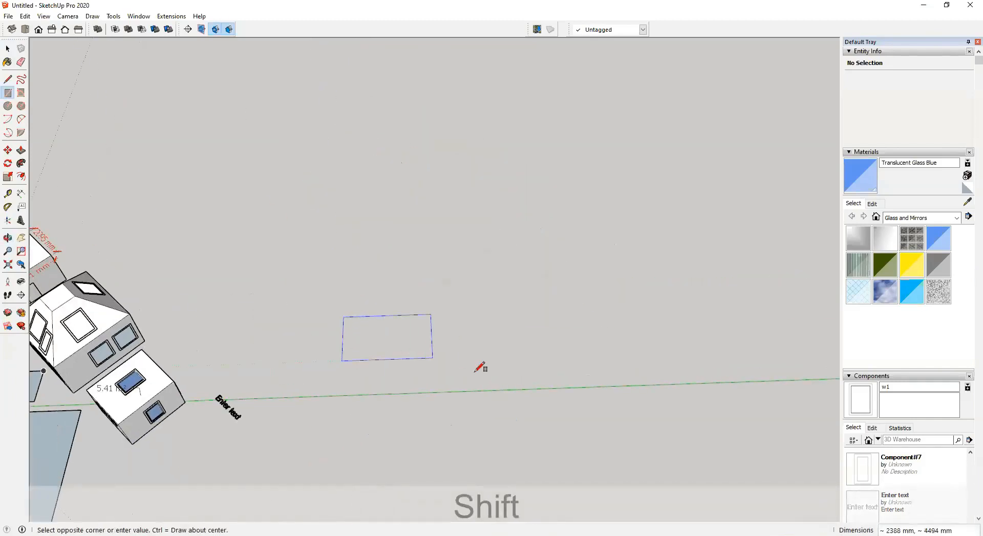
{"action": "left_click", "coordinate": [532, 377]}
{"action": "key", "text": "space"}
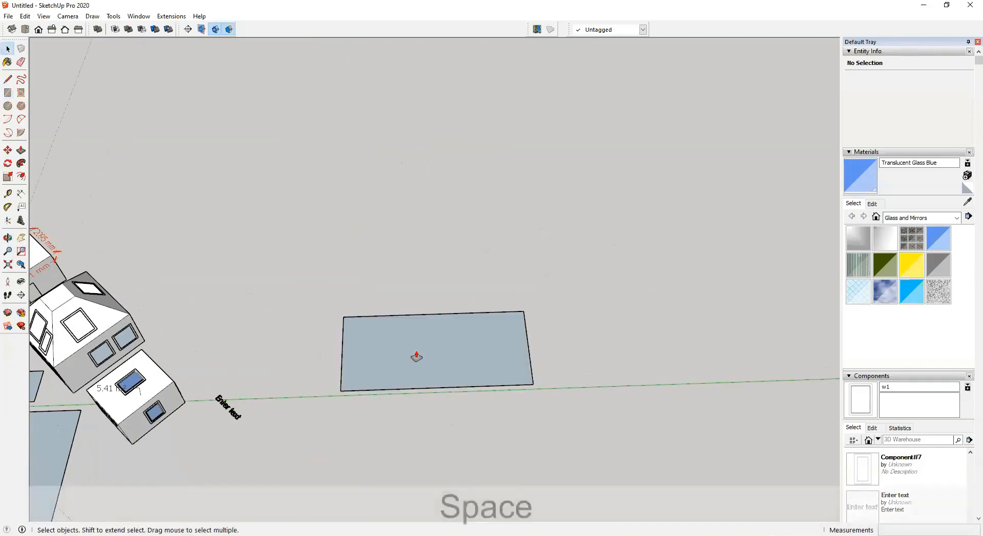
{"action": "key", "text": "p"}
{"action": "left_click", "coordinate": [414, 353]}
{"action": "left_click", "coordinate": [404, 295]}
{"action": "key", "text": "space"}
Step: Copy the whole new box along the green axis to a spot beside the original
{"action": "scroll", "coordinate": [403, 329], "scroll_direction": "down", "scroll_amount": 2}
{"action": "middle_click_drag", "start_coordinate": [346, 333], "coordinate": [291, 332], "text": "shift"}
{"action": "left_click_drag", "start_coordinate": [226, 235], "coordinate": [507, 415]}
{"action": "key", "text": "m"}
{"action": "key", "text": "ctrl"}
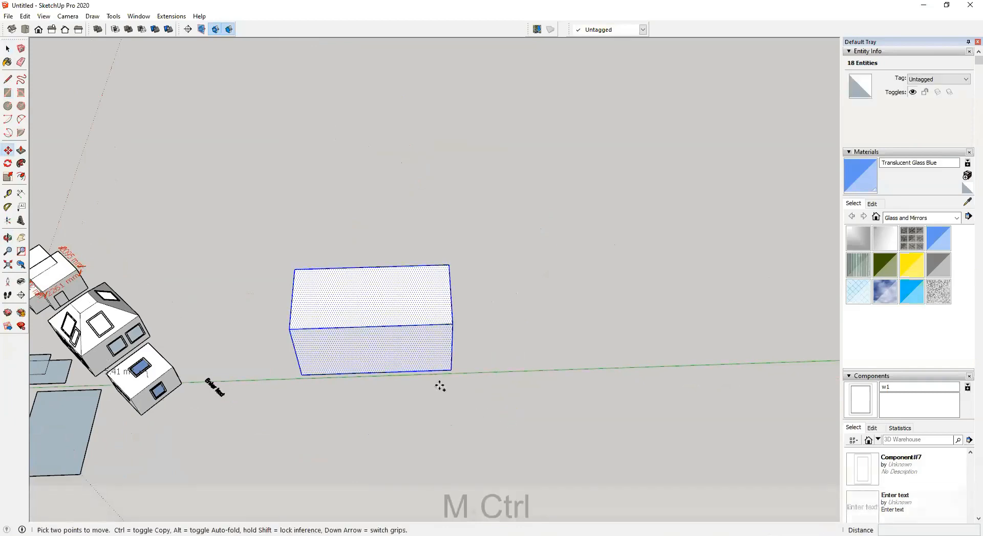
{"action": "left_click", "coordinate": [439, 388]}
{"action": "left_click", "coordinate": [618, 379]}
Step: Rotate the copied box 45 degrees on the ground plane and deselect it
{"action": "key", "text": "q"}
{"action": "left_click", "coordinate": [513, 387]}
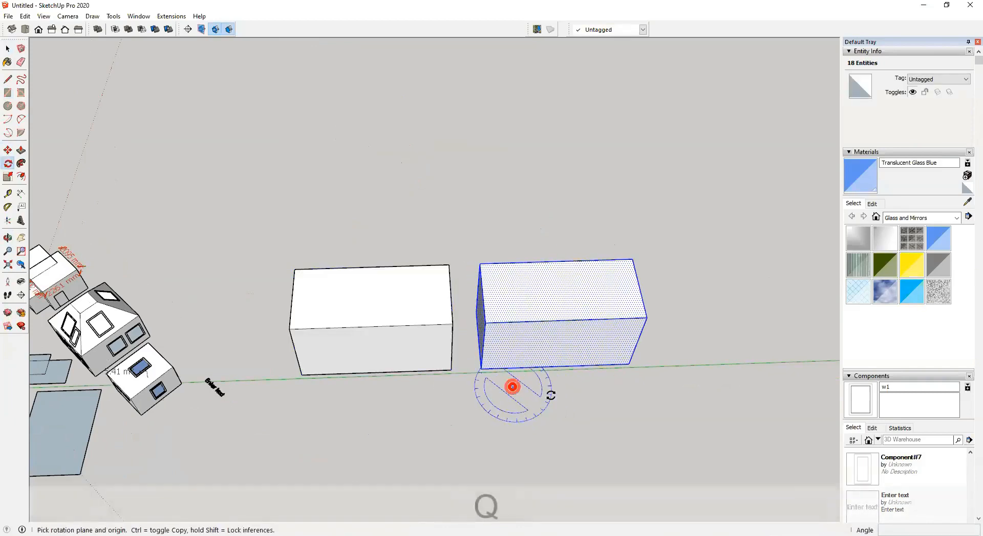
{"action": "left_click", "coordinate": [616, 398]}
{"action": "type", "text": "45"}
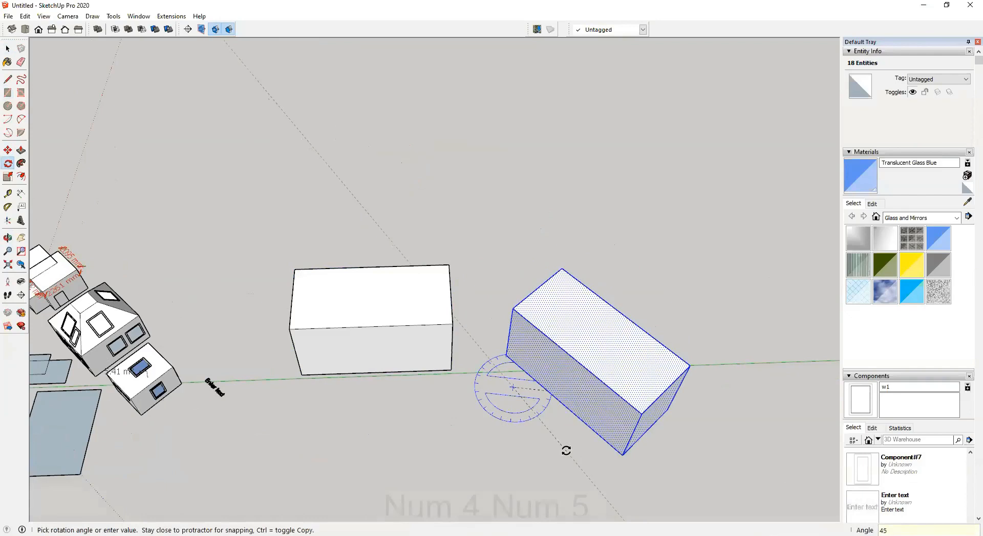
{"action": "key", "text": "Return"}
{"action": "key", "text": "space"}
{"action": "left_click", "coordinate": [460, 401]}
{"action": "scroll", "coordinate": [460, 400], "scroll_direction": "down", "scroll_amount": 1}
{"action": "left_click", "coordinate": [461, 399]}
{"action": "scroll", "coordinate": [461, 399], "scroll_direction": "down", "scroll_amount": 2}
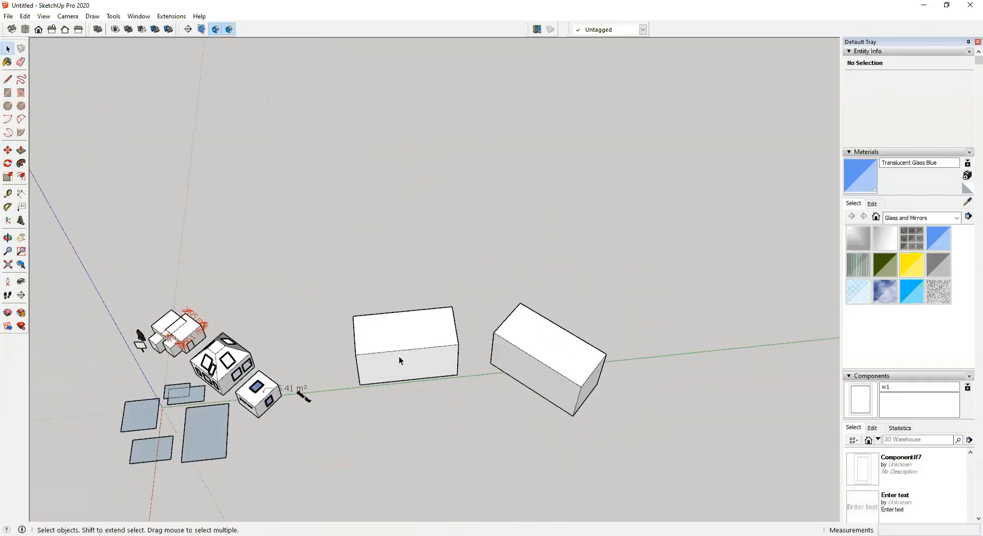
{"action": "middle_click_drag", "start_coordinate": [423, 387], "coordinate": [544, 318]}
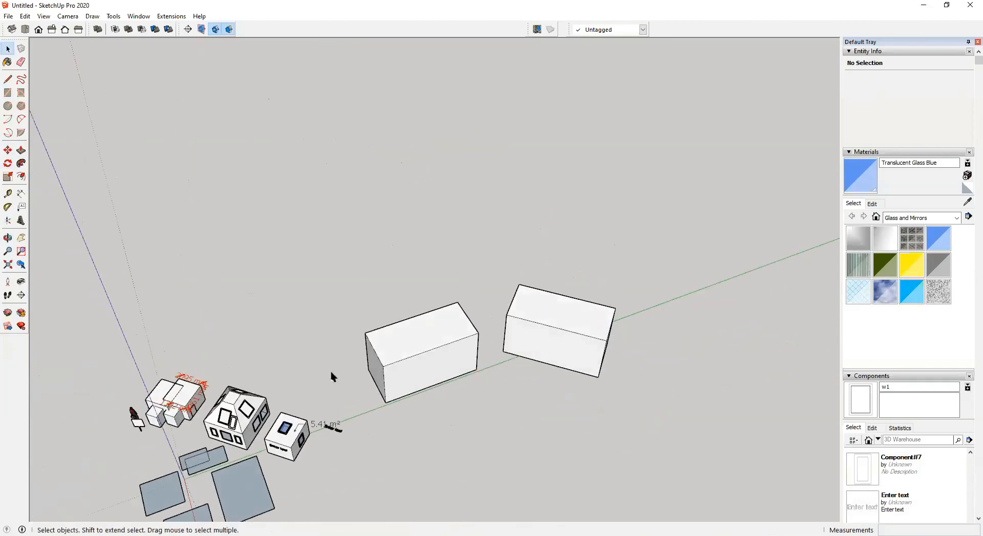
Step: Move the drawing axes' origin to the rotated box's lower front corner, aligning the red axis with its long bottom edge
{"action": "left_click", "coordinate": [8, 220]}
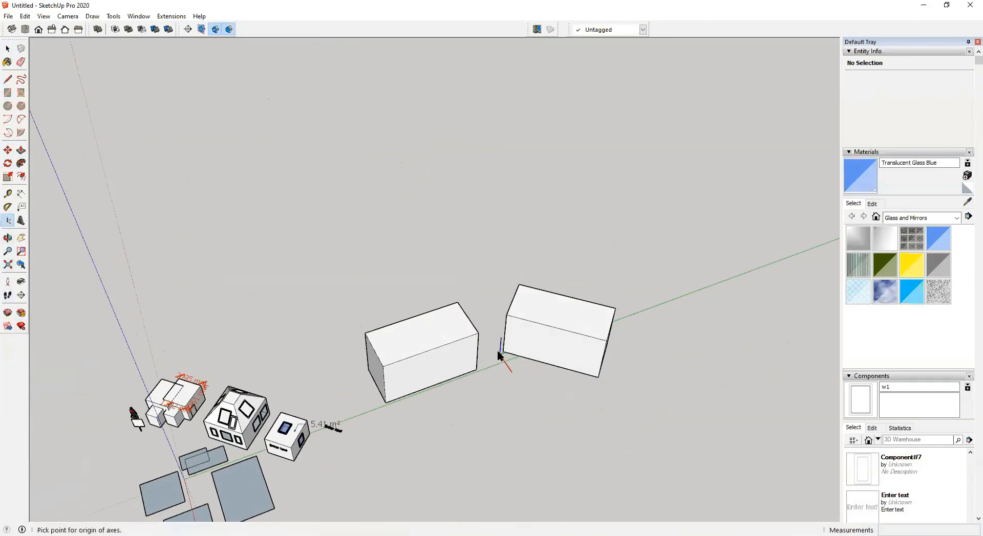
{"action": "left_click", "coordinate": [504, 352]}
{"action": "left_click", "coordinate": [567, 367]}
{"action": "middle_click_drag", "start_coordinate": [566, 367], "coordinate": [439, 296]}
{"action": "left_click", "coordinate": [485, 306]}
Step: Draw a rectangle on the rotated box's top face and push the surrounding face down to leave a raised block
{"action": "key", "text": "r"}
{"action": "scroll", "coordinate": [430, 287], "scroll_direction": "up", "scroll_amount": 2}
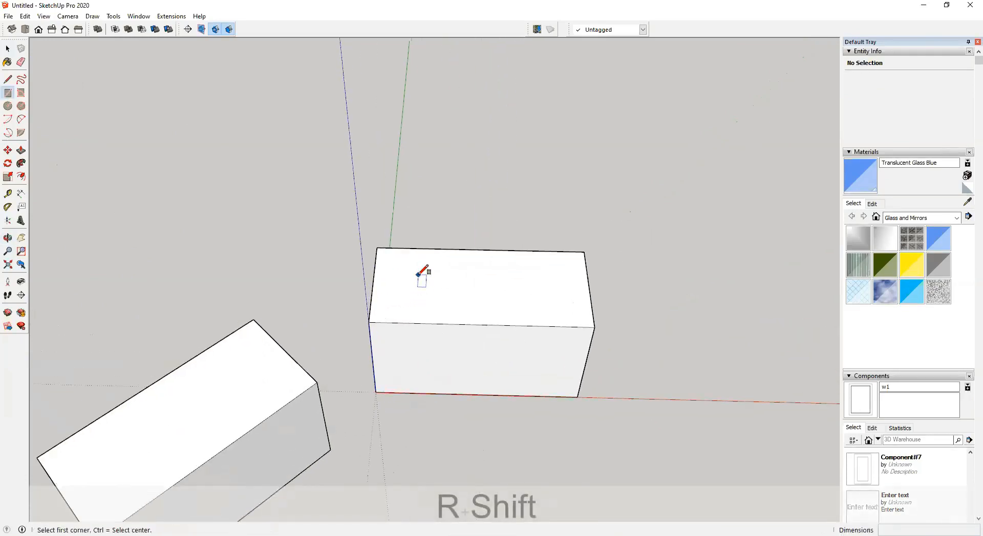
{"action": "left_click", "coordinate": [419, 275]}
{"action": "left_click", "coordinate": [476, 311]}
{"action": "key", "text": "p"}
{"action": "left_click", "coordinate": [447, 302]}
{"action": "left_click", "coordinate": [452, 323]}
{"action": "left_click", "coordinate": [504, 292]}
{"action": "left_click", "coordinate": [508, 339]}
{"action": "key", "text": "space"}
Step: Draw a small rectangle beside the raised block on the lowered top face and extrude it up into a second block
{"action": "middle_click_drag", "start_coordinate": [471, 401], "coordinate": [321, 388]}
{"action": "key", "text": "t"}
{"action": "left_click", "coordinate": [503, 327]}
{"action": "key", "text": "r"}
{"action": "left_click", "coordinate": [492, 331]}
{"action": "left_click", "coordinate": [519, 361]}
{"action": "key", "text": "p"}
{"action": "left_click_drag", "start_coordinate": [507, 355], "coordinate": [505, 325]}
{"action": "key", "text": "o"}
{"action": "key", "text": "p"}
Step: Draw a closed rectangle of lines on the ground behind the rotated box, about 6646 by 3025 mm, parallel to the axes
{"action": "key", "text": "l"}
{"action": "left_click", "coordinate": [447, 248]}
{"action": "left_click", "coordinate": [569, 276]}
{"action": "left_click", "coordinate": [577, 234]}
{"action": "key", "text": "shift"}
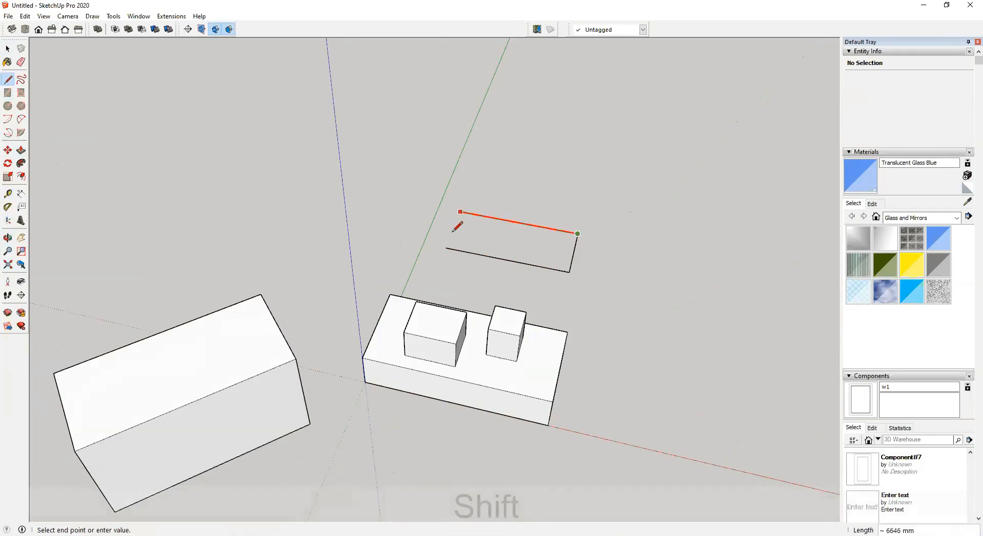
{"action": "left_click", "coordinate": [450, 236]}
{"action": "left_click", "coordinate": [446, 248]}
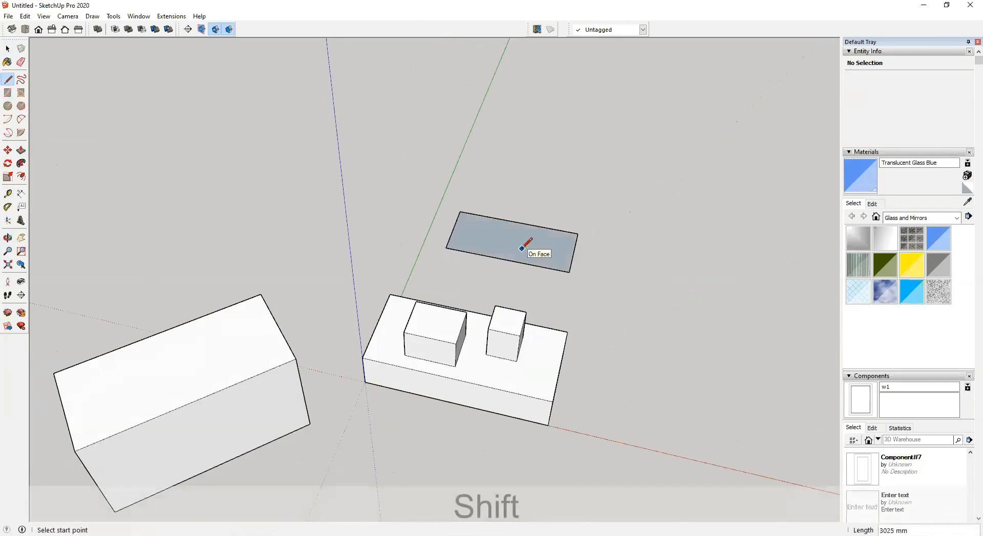
Step: Extrude the rectangle behind the rotated box up into a low box
{"action": "key", "text": "p"}
{"action": "left_click_drag", "start_coordinate": [518, 250], "coordinate": [516, 232]}
{"action": "key", "text": "space"}
{"action": "middle_click_drag", "start_coordinate": [515, 232], "coordinate": [210, 332]}
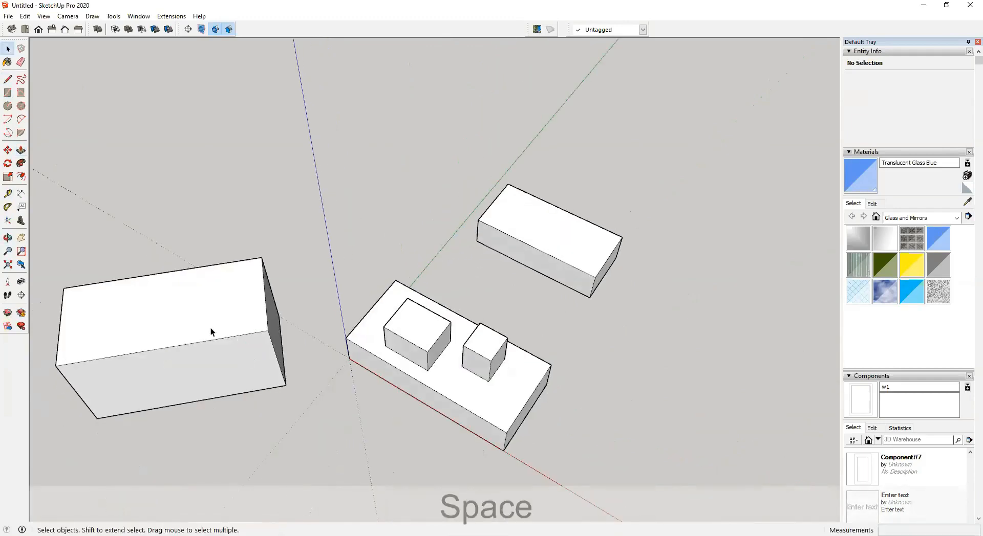
Step: Try drawing rectangles on the top face of the separate large box with the current axes, undoing each one
{"action": "key", "text": "r"}
{"action": "middle_click_drag", "start_coordinate": [143, 423], "coordinate": [226, 348], "text": "shift"}
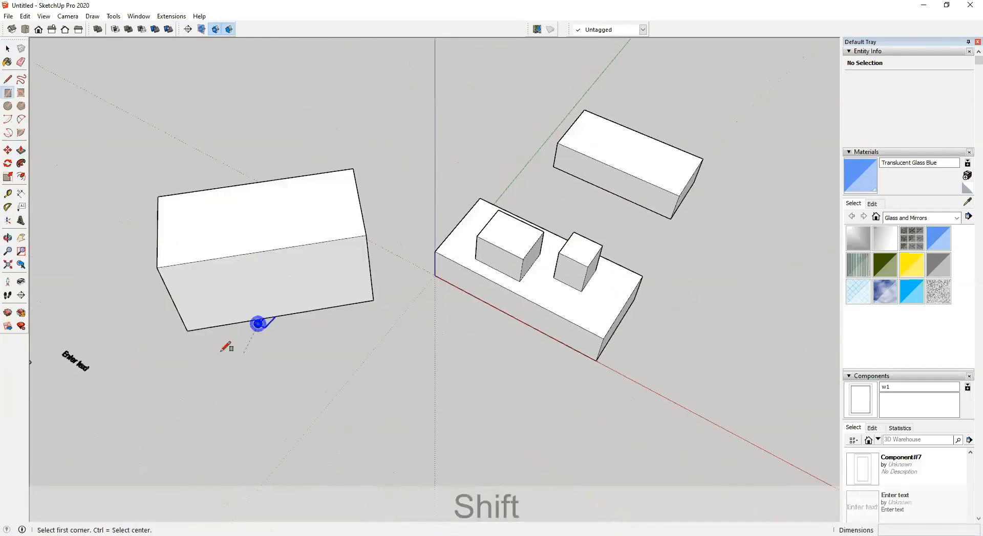
{"action": "left_click", "coordinate": [188, 197]}
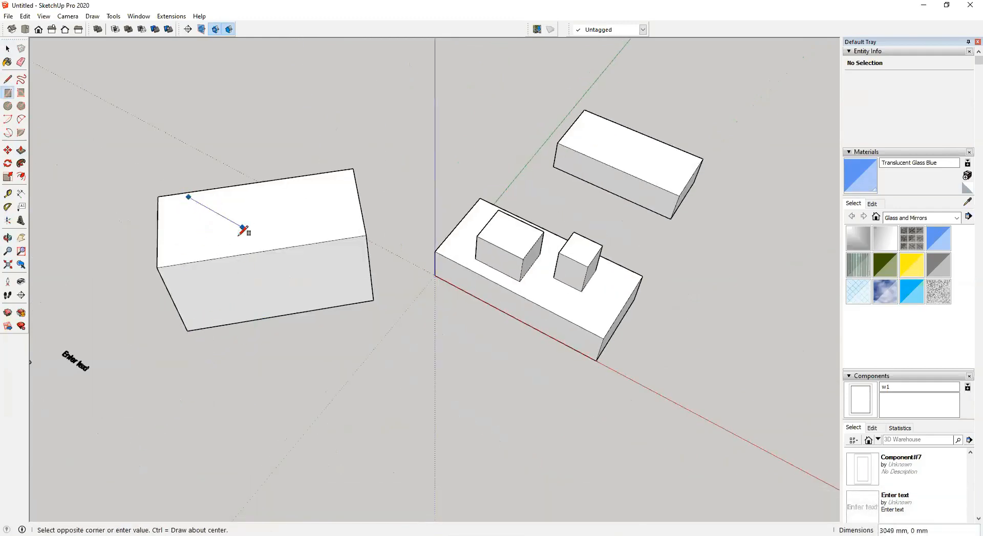
{"action": "left_click", "coordinate": [214, 241]}
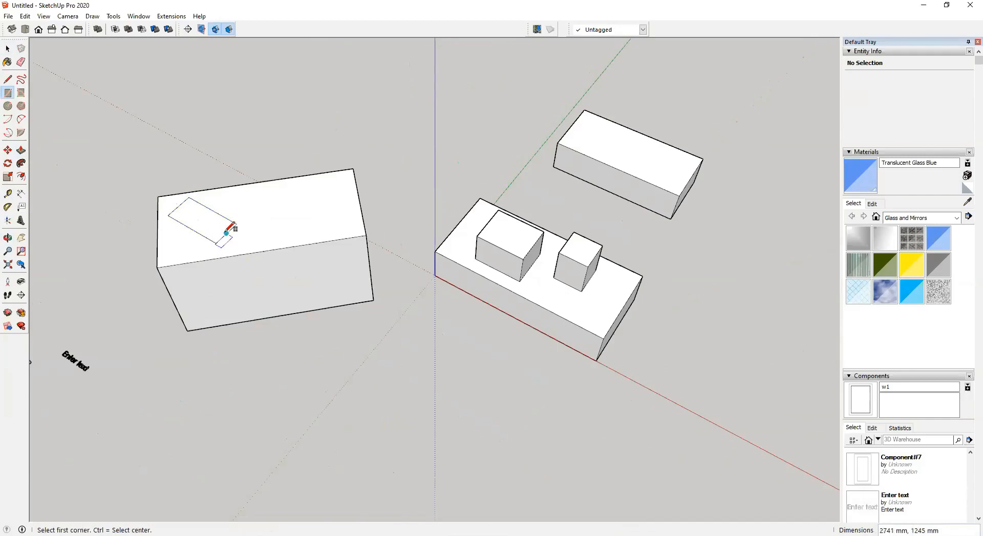
{"action": "key", "text": "ctrl+z"}
{"action": "left_click", "coordinate": [222, 204]}
{"action": "left_click", "coordinate": [256, 244]}
{"action": "key", "text": "ctrl+z"}
{"action": "scroll", "coordinate": [227, 226], "scroll_direction": "up", "scroll_amount": 2}
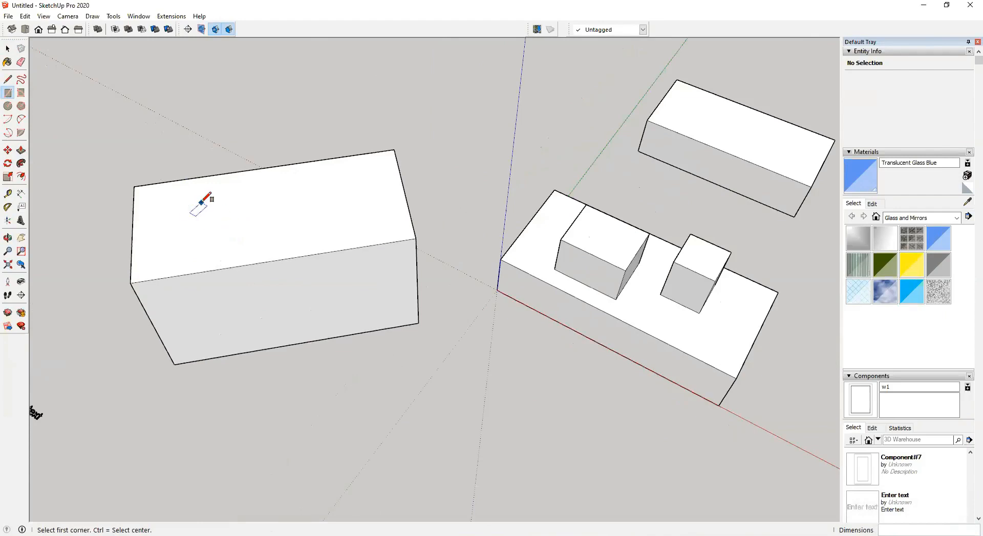
{"action": "middle_click_drag", "start_coordinate": [199, 220], "coordinate": [302, 369]}
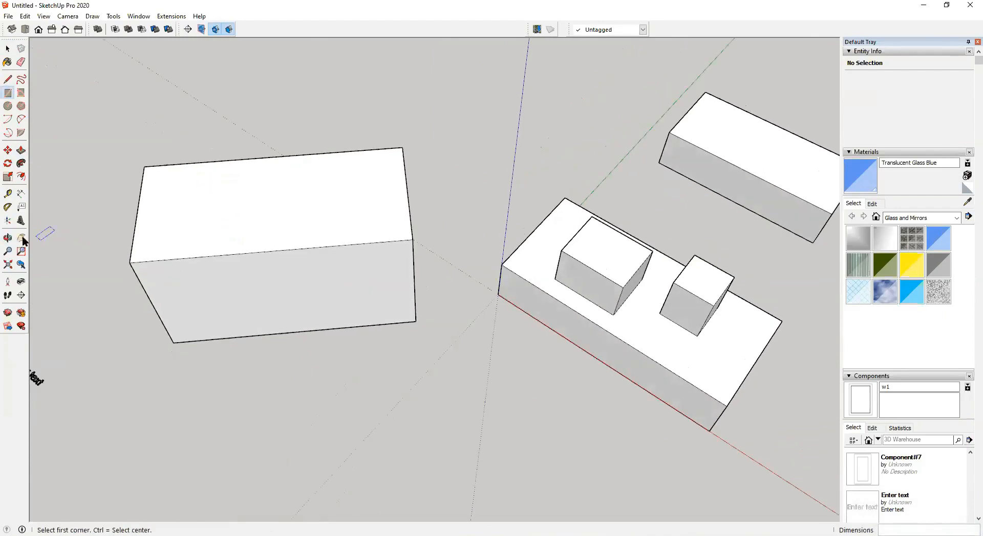
Step: Reposition the axes to the large box's near bottom corner, with the red axis along its front bottom edge
{"action": "left_click", "coordinate": [8, 221]}
{"action": "middle_click_drag", "start_coordinate": [205, 273], "coordinate": [309, 340], "text": "shift"}
{"action": "left_click", "coordinate": [332, 391]}
{"action": "left_click", "coordinate": [405, 354]}
{"action": "left_click", "coordinate": [270, 319]}
{"action": "mouse_move", "coordinate": [333, 394]}
{"action": "middle_mouse_down"}
{"action": "mouse_move", "coordinate": [385, 389]}
{"action": "mouse_move", "coordinate": [423, 424]}
{"action": "mouse_move", "coordinate": [333, 408]}
{"action": "middle_mouse_up"}
Step: Draw two rectangles on the large box's top face and a narrow upright one on its front face
{"action": "key", "text": "r"}
{"action": "middle_click_drag", "start_coordinate": [340, 306], "coordinate": [329, 307]}
{"action": "left_click", "coordinate": [296, 256]}
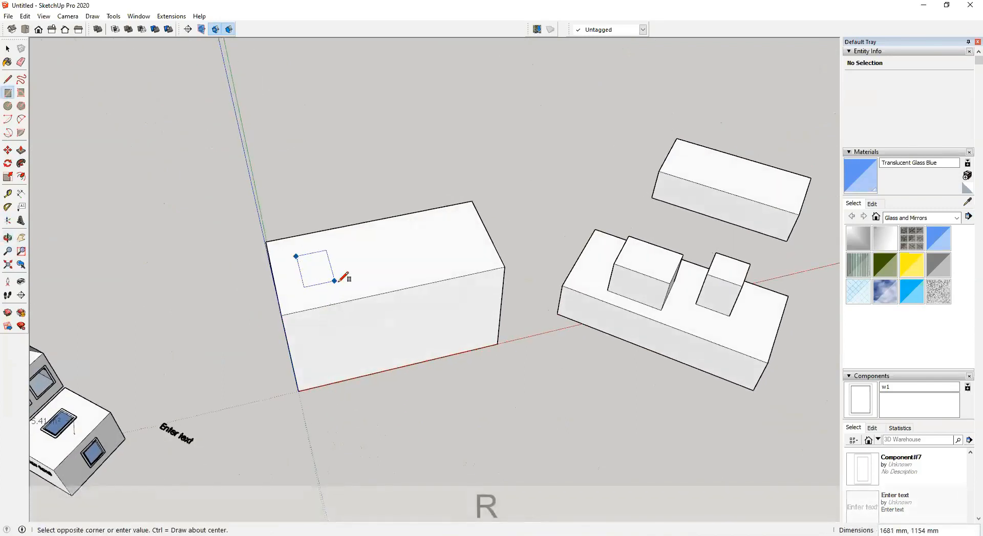
{"action": "left_click", "coordinate": [355, 287]}
{"action": "left_click", "coordinate": [393, 231]}
{"action": "left_click", "coordinate": [451, 258]}
{"action": "left_click", "coordinate": [373, 303]}
{"action": "left_click", "coordinate": [402, 344]}
Step: Push the top face around the two rectangles down to leave two raised blocks on the large box
{"action": "key", "text": "p"}
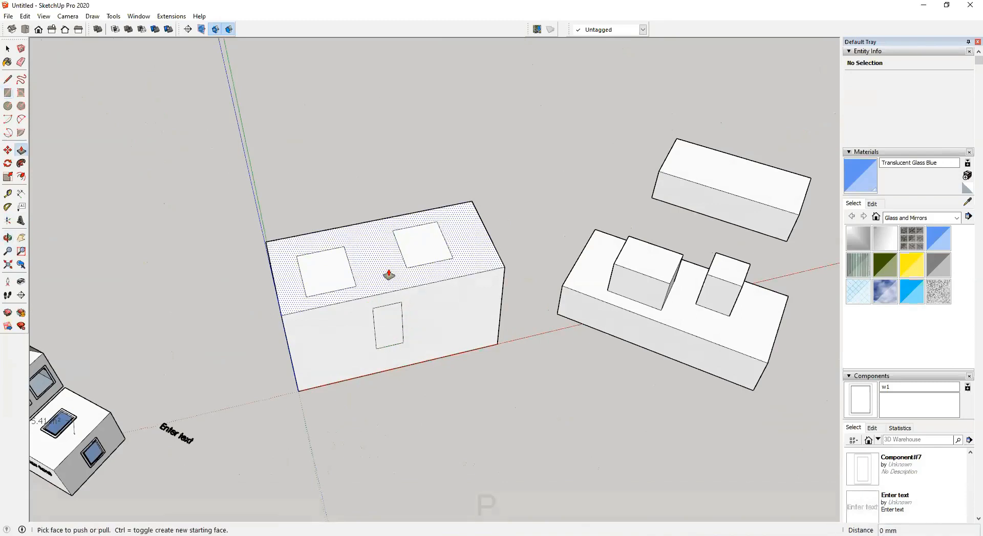
{"action": "left_click", "coordinate": [385, 278]}
{"action": "left_click", "coordinate": [389, 290]}
{"action": "middle_click_drag", "start_coordinate": [401, 287], "coordinate": [426, 324]}
{"action": "key", "text": "space"}
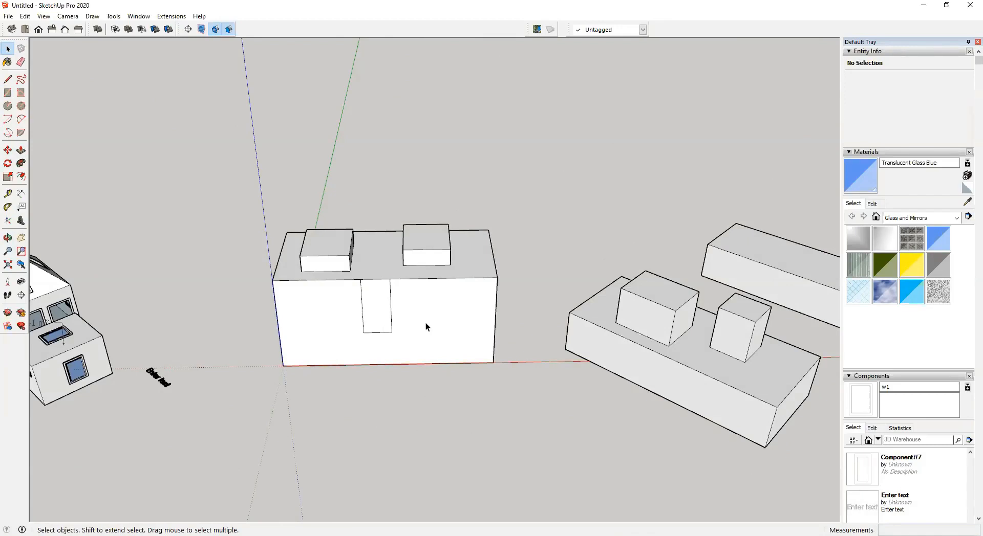
Step: Create a protractor guide at 60 degrees to the red axis from a point on the ground before the boxes
{"action": "scroll", "coordinate": [425, 326], "scroll_direction": "down", "scroll_amount": 6}
{"action": "middle_click_drag", "start_coordinate": [410, 373], "coordinate": [472, 307], "text": "shift"}
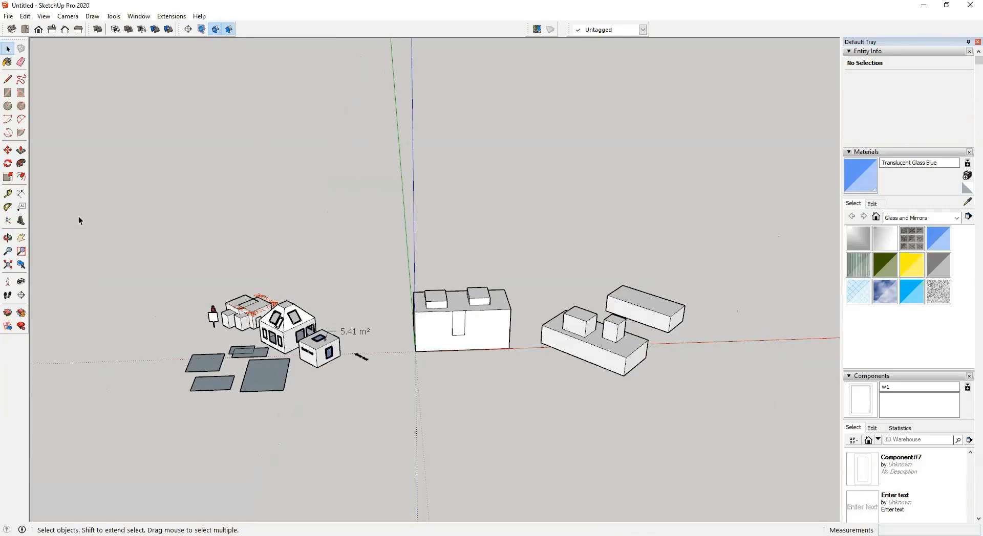
{"action": "left_click", "coordinate": [8, 209]}
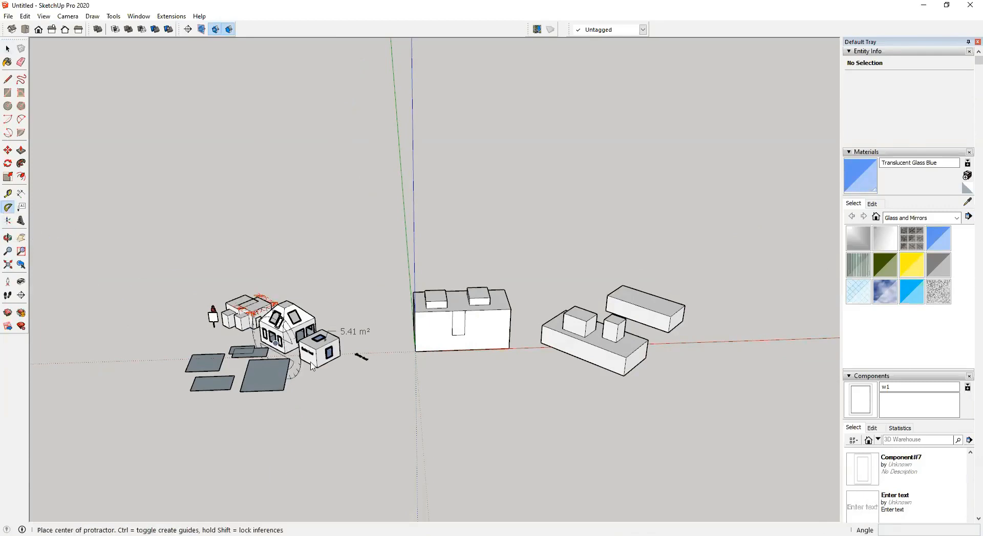
{"action": "left_click", "coordinate": [377, 397]}
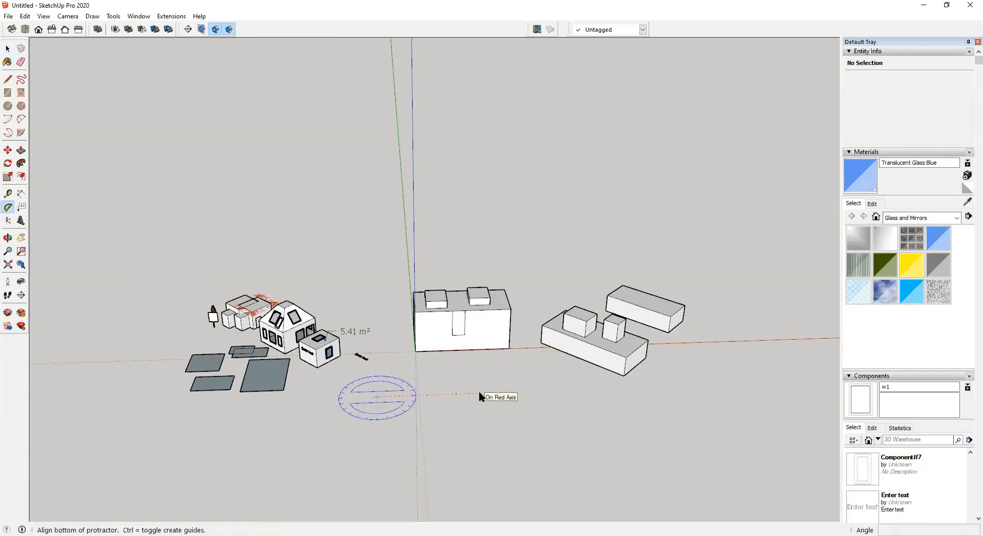
{"action": "left_click", "coordinate": [479, 393]}
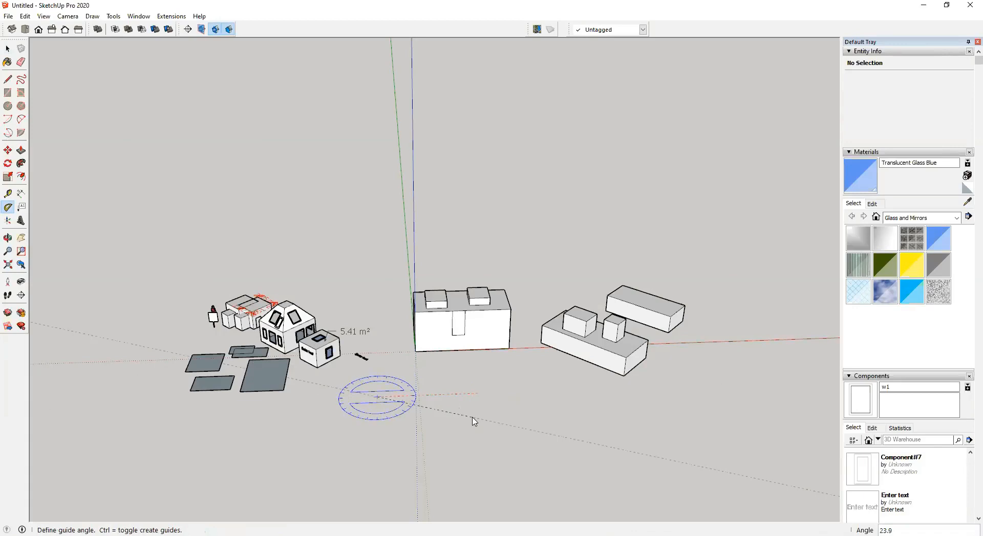
{"action": "type", "text": "60"}
{"action": "key", "text": "Return"}
Step: Add a second protractor guide at 30 degrees to the red axis through the same ground point
{"action": "left_click", "coordinate": [376, 395]}
{"action": "left_click", "coordinate": [475, 392]}
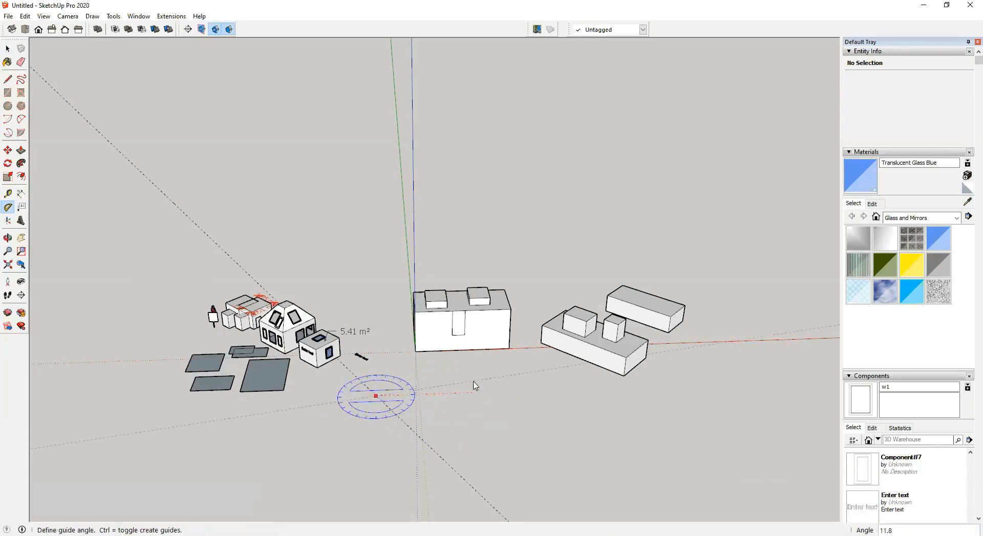
{"action": "type", "text": "30"}
{"action": "key", "text": "Return"}
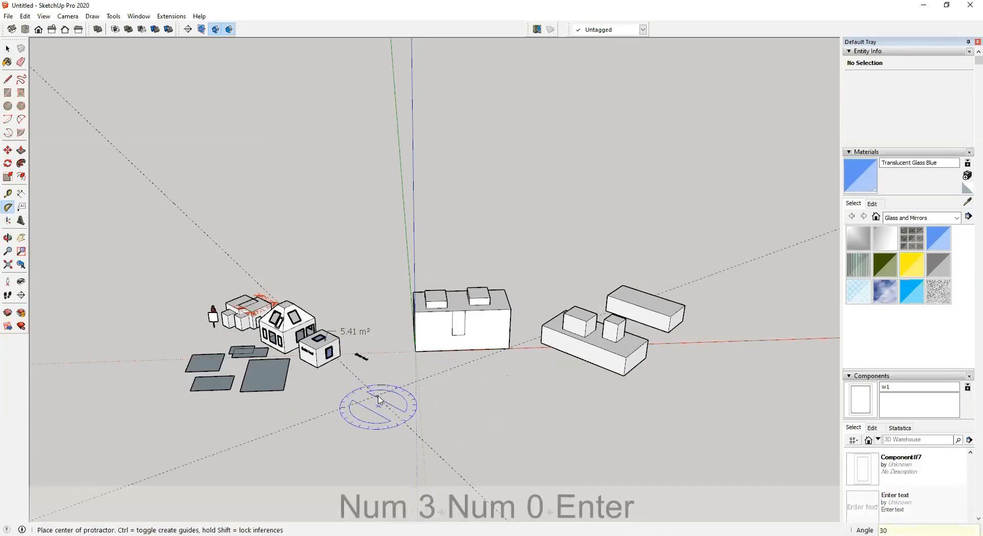
Step: Reposition the axes to the guides' intersection, with the red axis along the 60-degree guide and green along the 30-degree one
{"action": "middle_click_drag", "start_coordinate": [384, 484], "coordinate": [401, 423]}
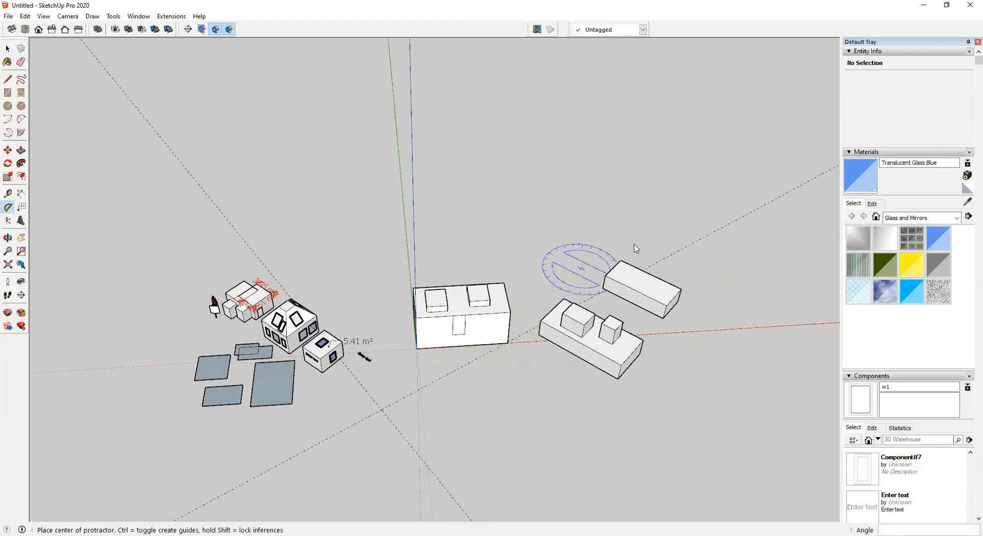
{"action": "left_click", "coordinate": [9, 221]}
{"action": "left_click", "coordinate": [381, 409]}
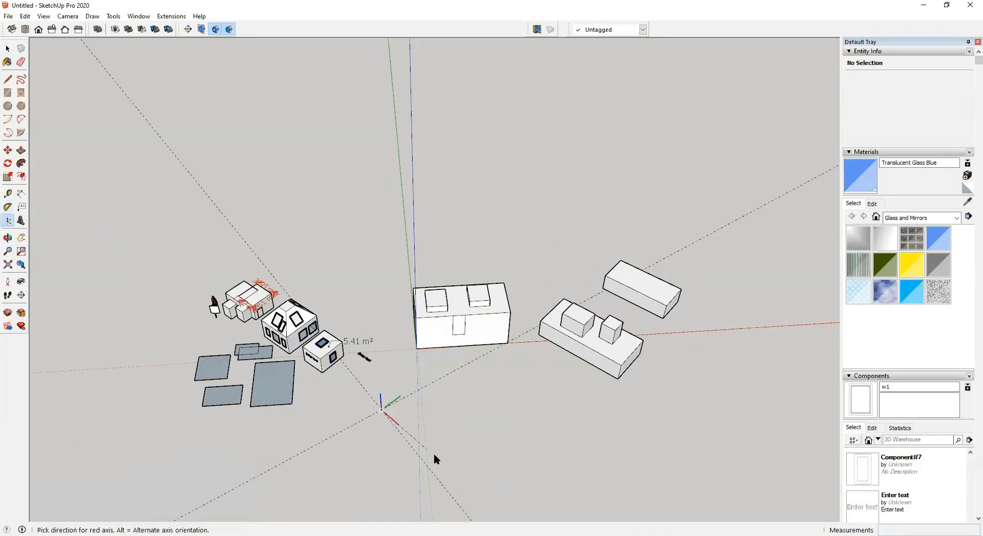
{"action": "left_click", "coordinate": [450, 494]}
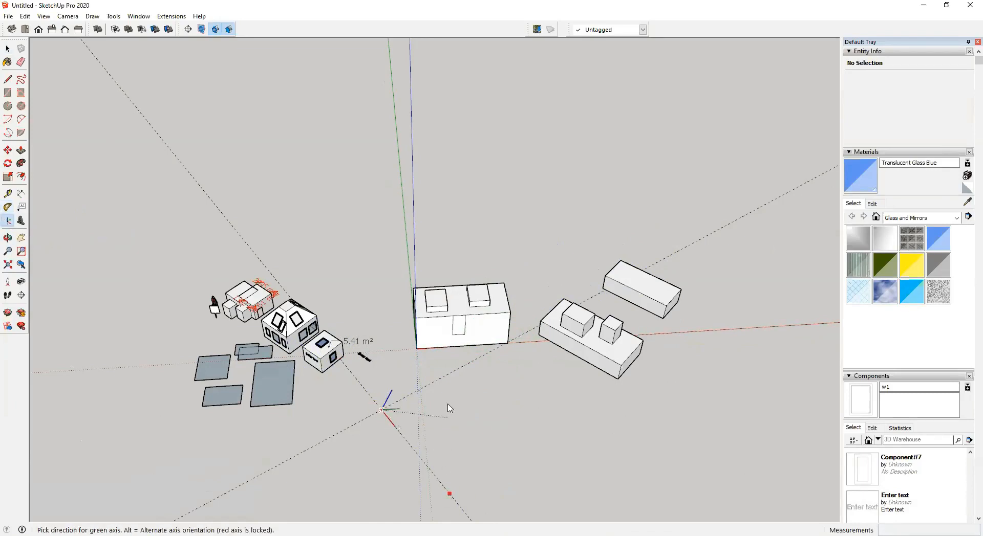
{"action": "left_click", "coordinate": [445, 379]}
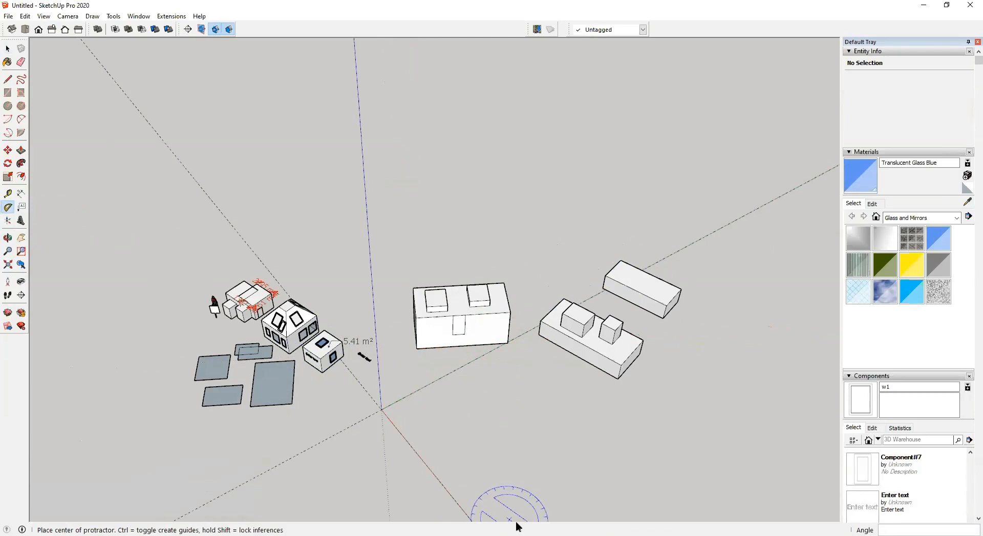
Step: Draw a ground rectangle aligned to the new axes, in front of the box with raised blocks
{"action": "middle_click_drag", "start_coordinate": [504, 448], "coordinate": [483, 402]}
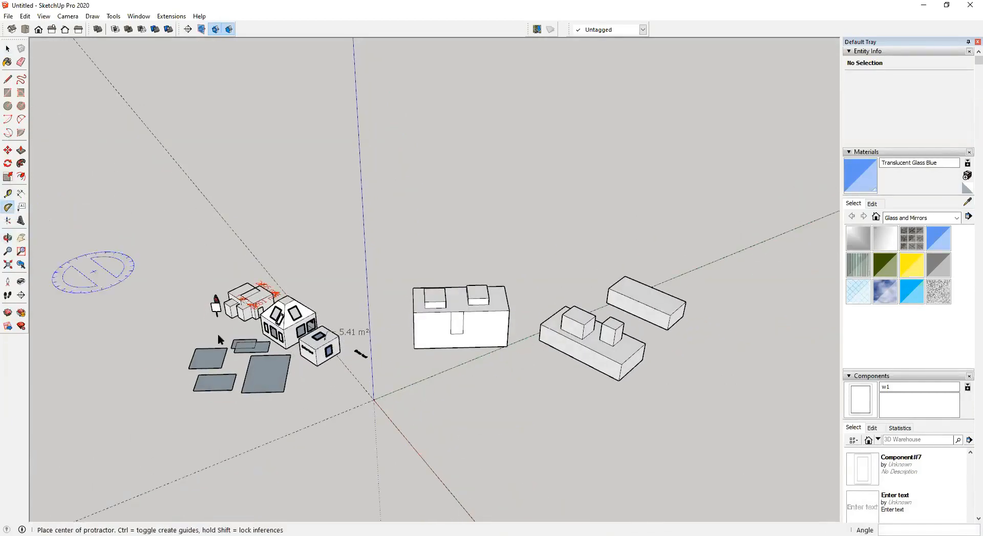
{"action": "key", "text": "r"}
{"action": "left_click", "coordinate": [467, 389]}
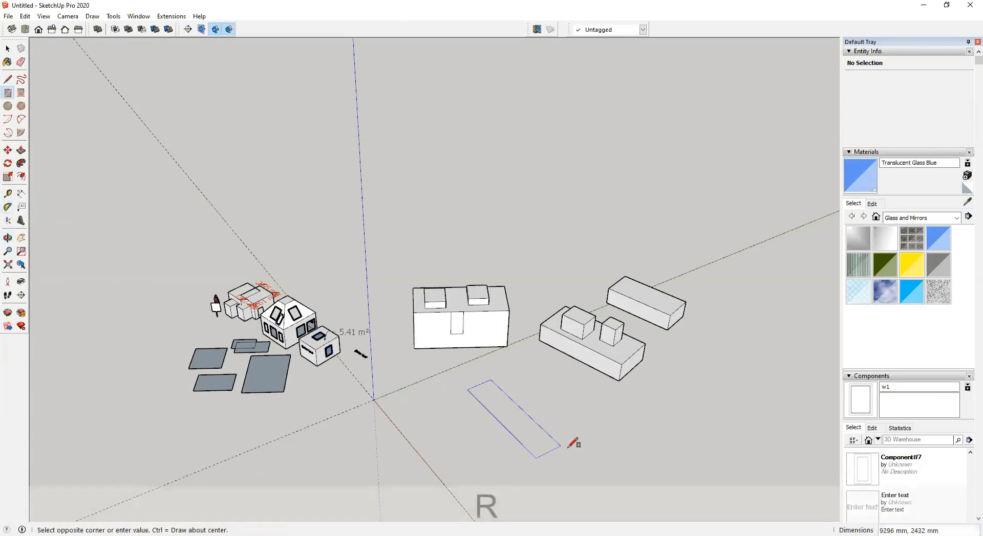
{"action": "left_click", "coordinate": [592, 440]}
Step: Try rotating the new ground rectangle 45 degrees about a point within it, and undo the rotation
{"action": "key", "text": "space"}
{"action": "double_click", "coordinate": [538, 426]}
{"action": "key", "text": "q"}
{"action": "left_click", "coordinate": [538, 426]}
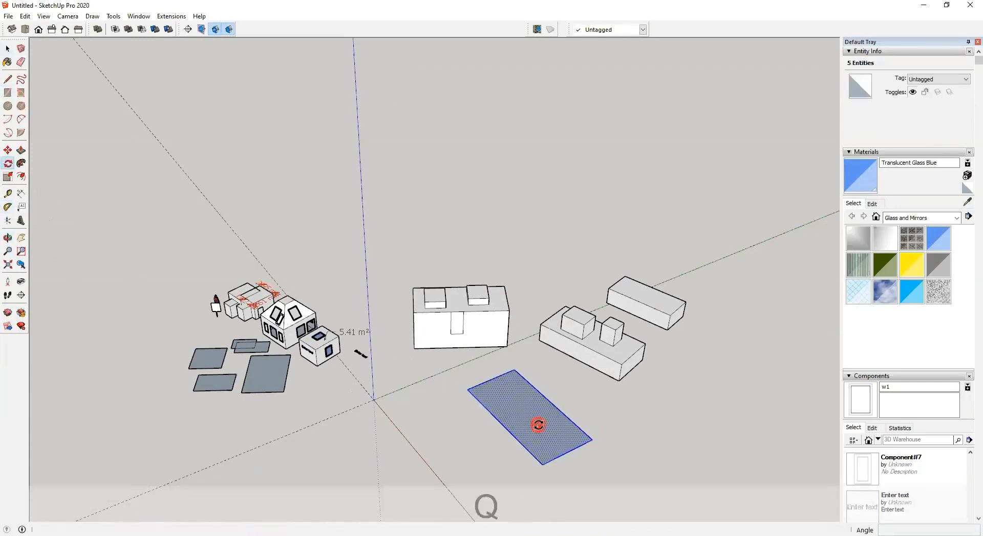
{"action": "left_click", "coordinate": [637, 436]}
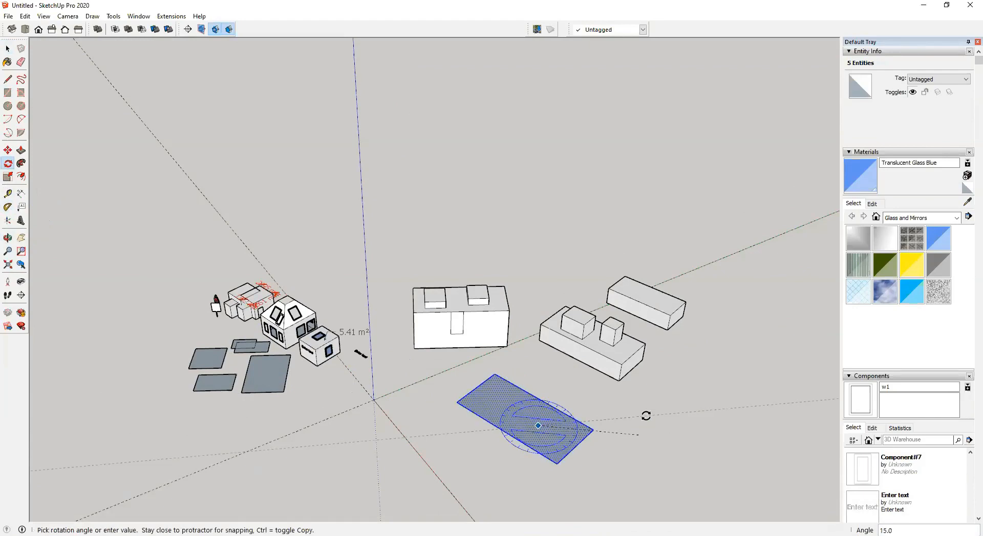
{"action": "type", "text": "45"}
{"action": "key", "text": "Return"}
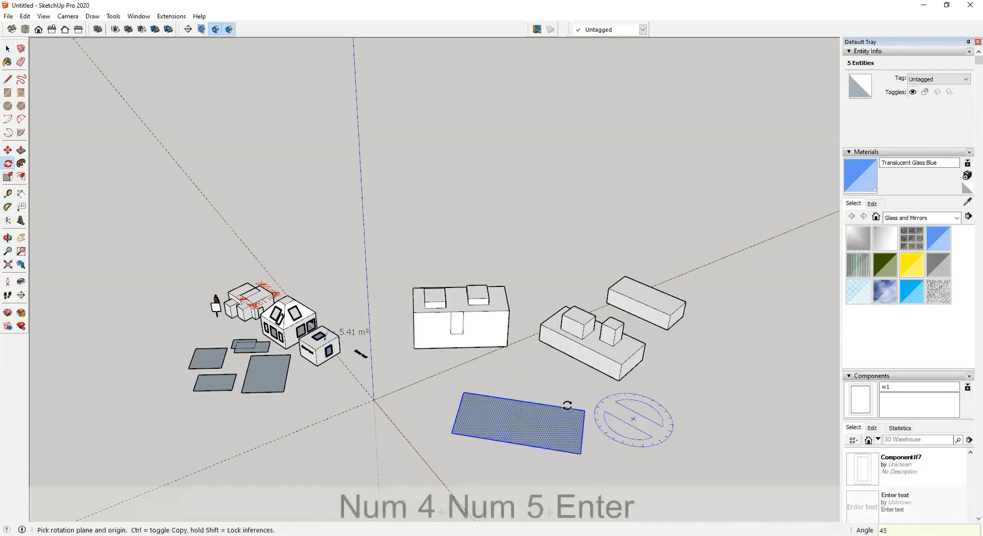
{"action": "key", "text": "ctrl+z"}
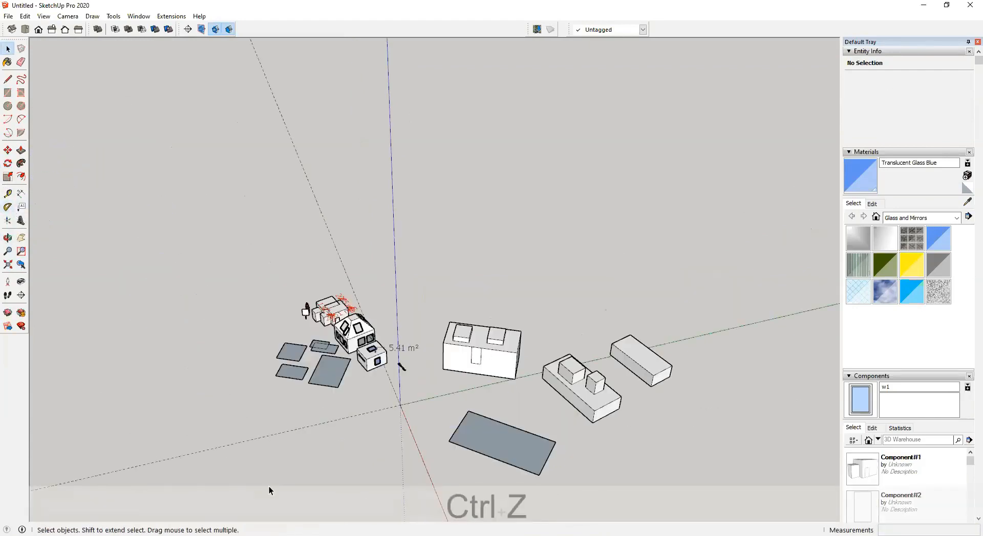
Step: Delete all the models, dimensions and text in the scene, keeping the person figure and the guides
{"action": "left_click_drag", "start_coordinate": [222, 278], "coordinate": [766, 507]}
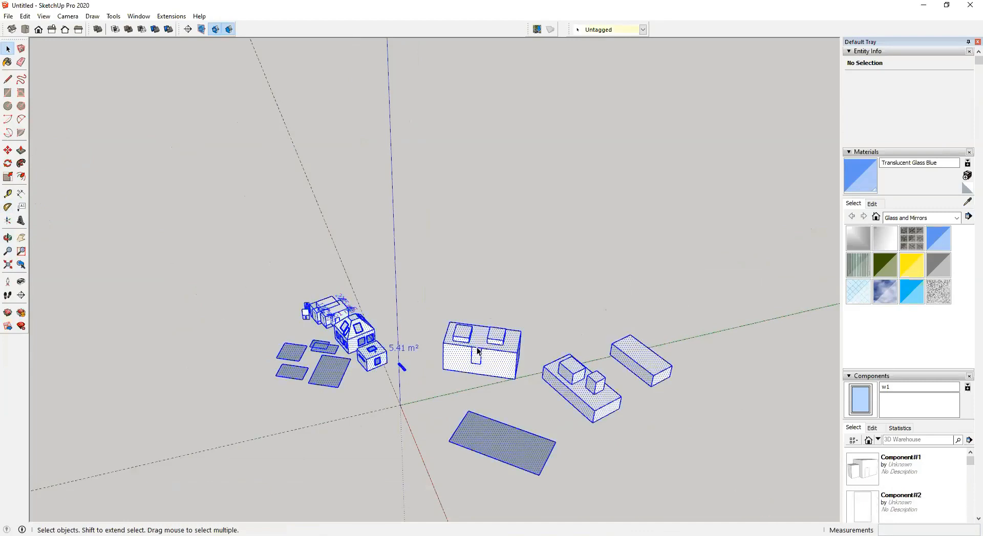
{"action": "scroll", "coordinate": [460, 340], "scroll_direction": "up", "scroll_amount": 4}
{"action": "middle_click_drag", "start_coordinate": [188, 267], "coordinate": [275, 278], "text": "shift"}
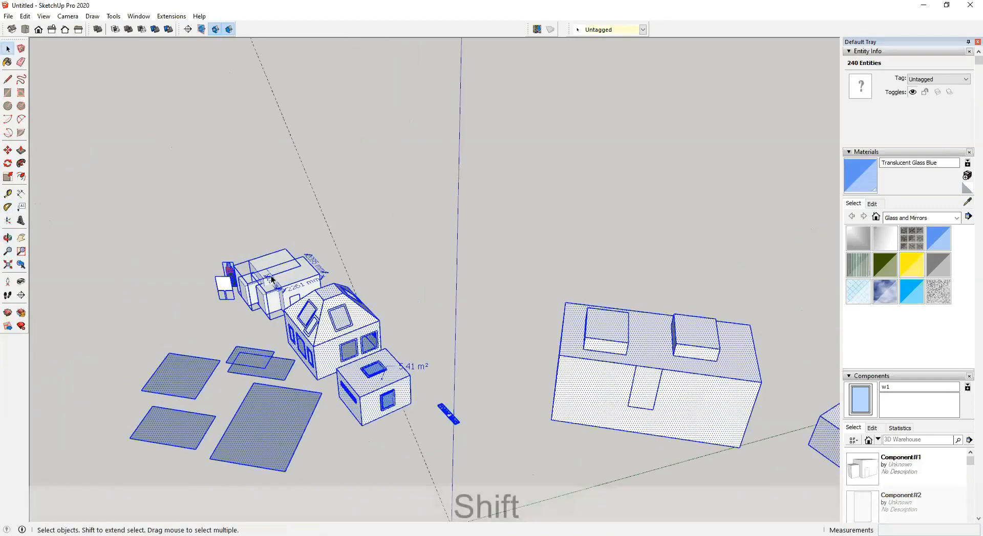
{"action": "scroll", "coordinate": [271, 279], "scroll_direction": "up", "scroll_amount": 3, "text": "shift"}
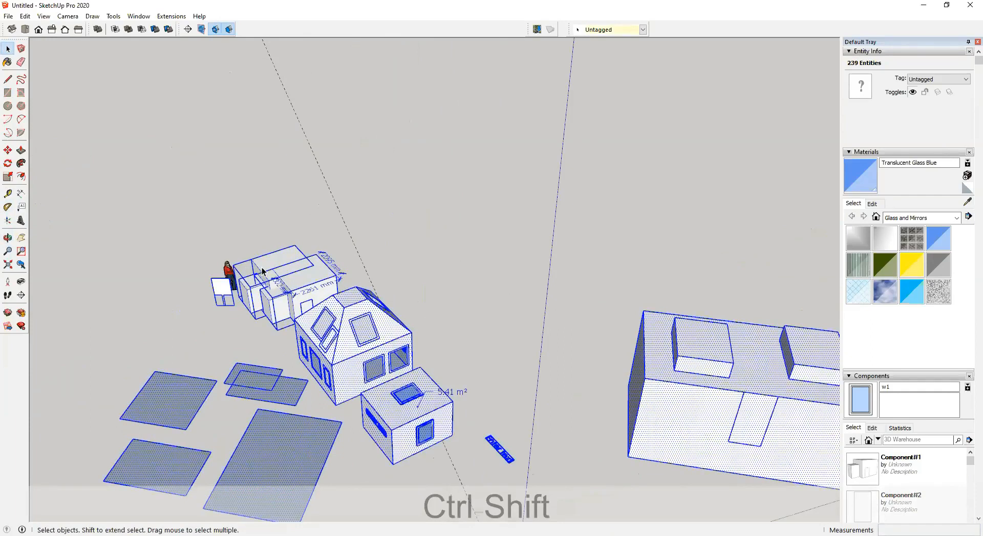
{"action": "key", "text": "Delete"}
{"action": "scroll", "coordinate": [271, 276], "scroll_direction": "down", "scroll_amount": 3}
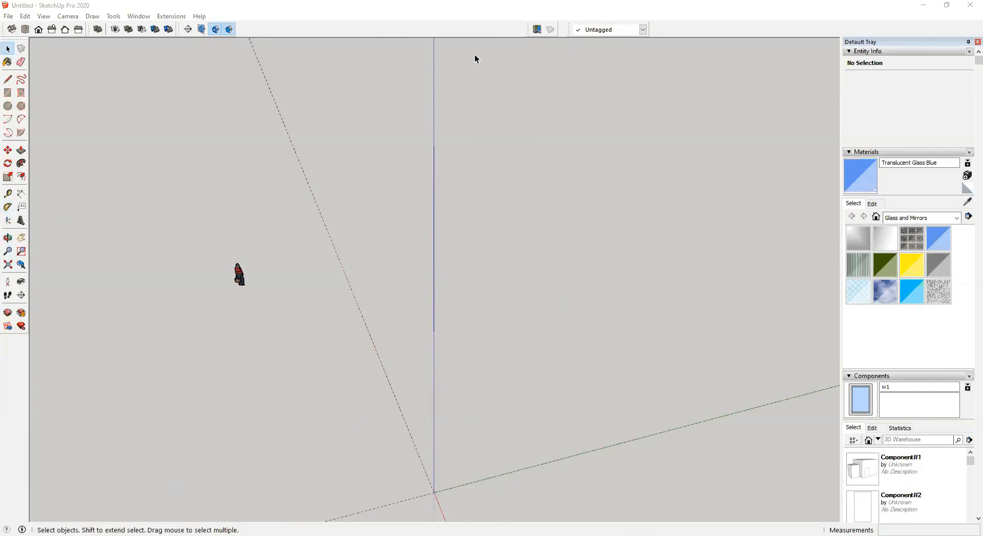
{"action": "left_click", "coordinate": [393, 290]}
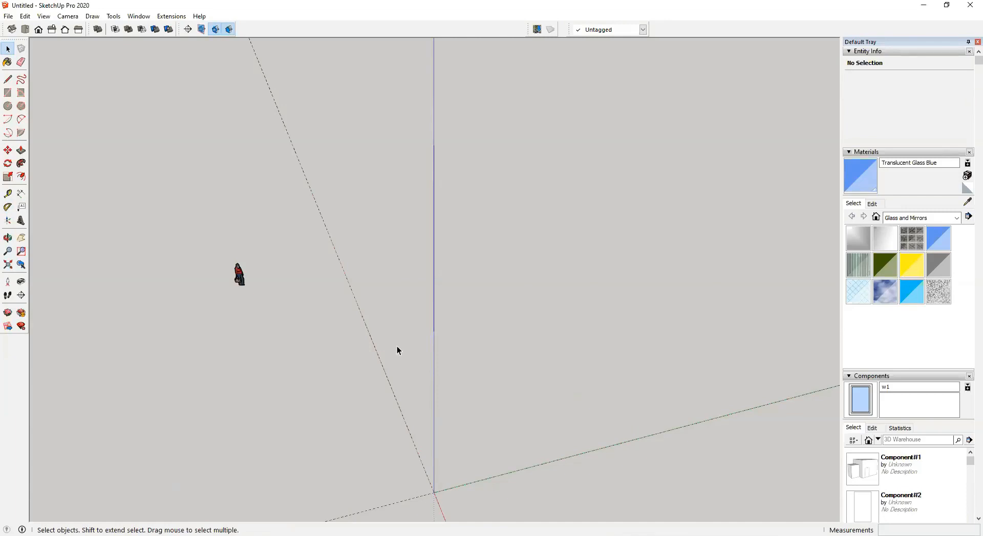
Step: Draw a ground rectangle about 11569 by 7966 mm near the origin and extrude it up about 7432 mm
{"action": "key", "text": "r"}
{"action": "left_click", "coordinate": [329, 331]}
{"action": "left_click", "coordinate": [529, 436]}
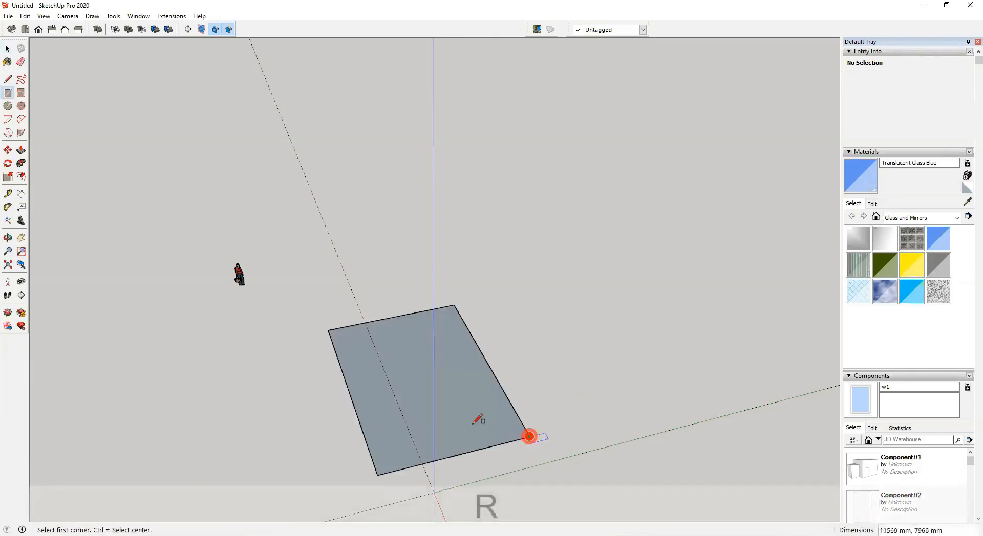
{"action": "key", "text": "p"}
{"action": "left_click", "coordinate": [417, 411]}
{"action": "left_click", "coordinate": [402, 305]}
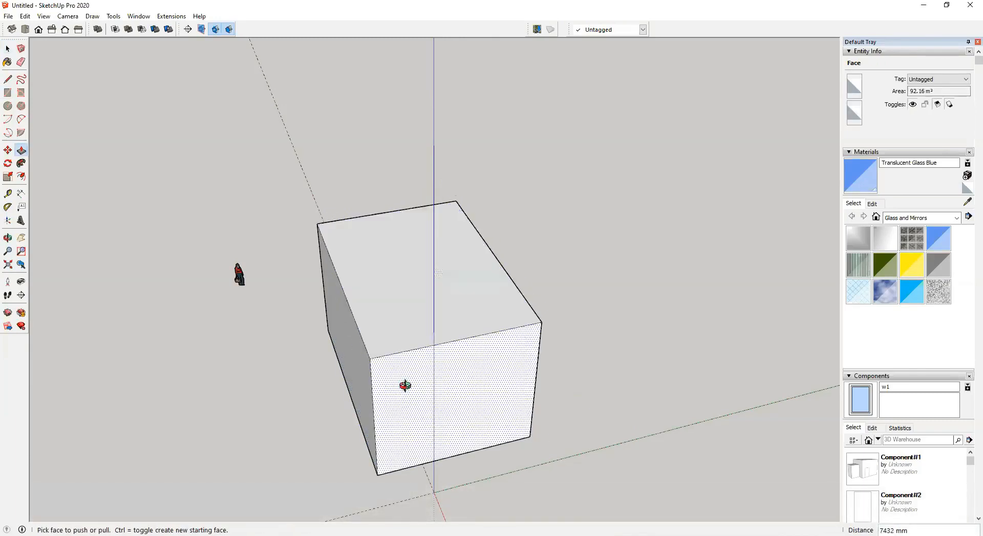
{"action": "middle_click_drag", "start_coordinate": [405, 386], "coordinate": [321, 226]}
{"action": "key", "text": "space"}
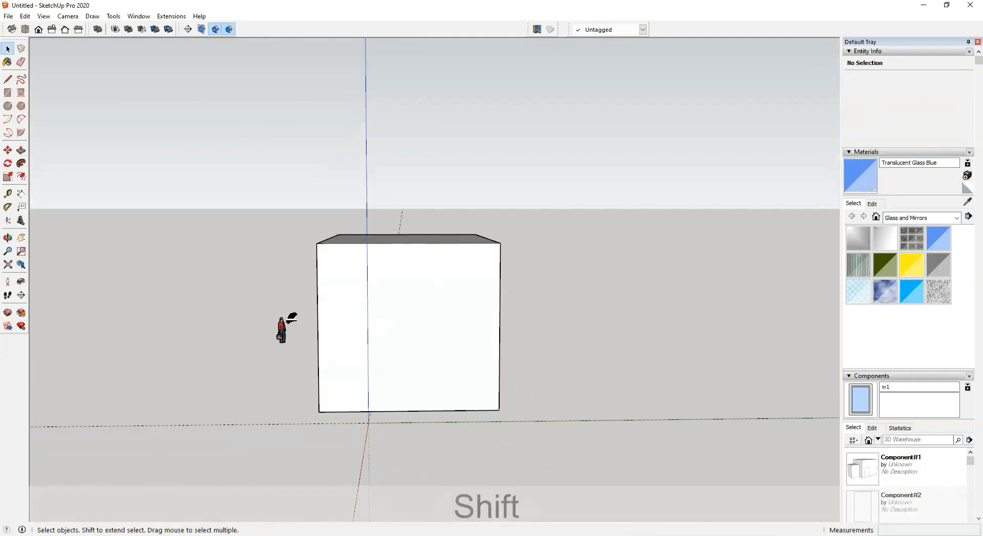
Step: Create an angled protractor guide through the left edge of the box's front face, trying 60 degrees before setting it to 45 degrees
{"action": "middle_click_drag", "start_coordinate": [292, 318], "coordinate": [290, 272], "text": "shift"}
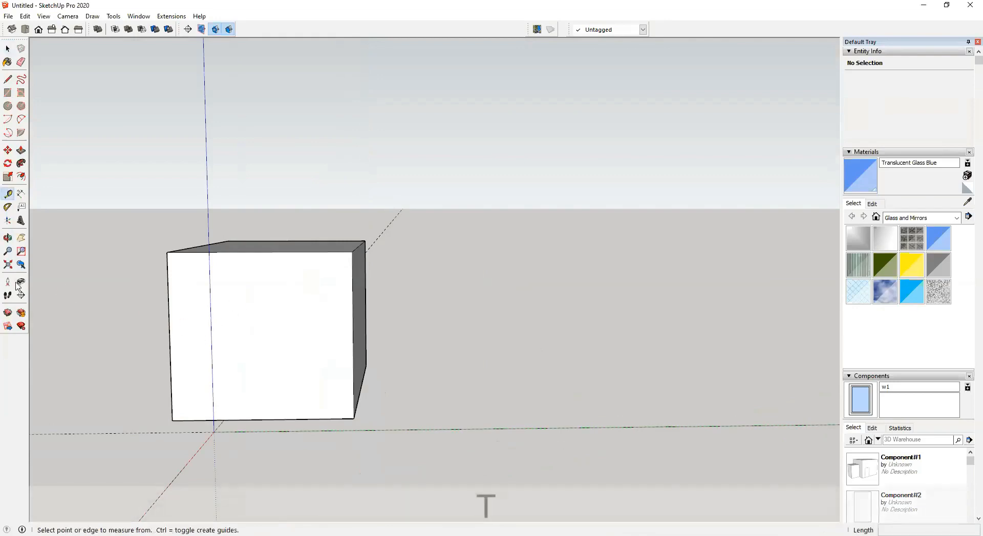
{"action": "left_click", "coordinate": [8, 207]}
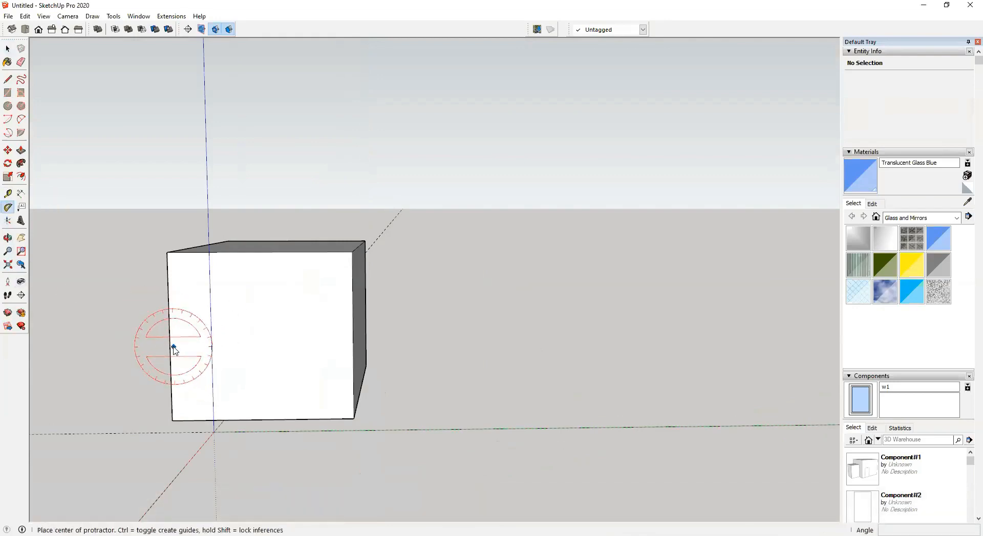
{"action": "left_click", "coordinate": [169, 347]}
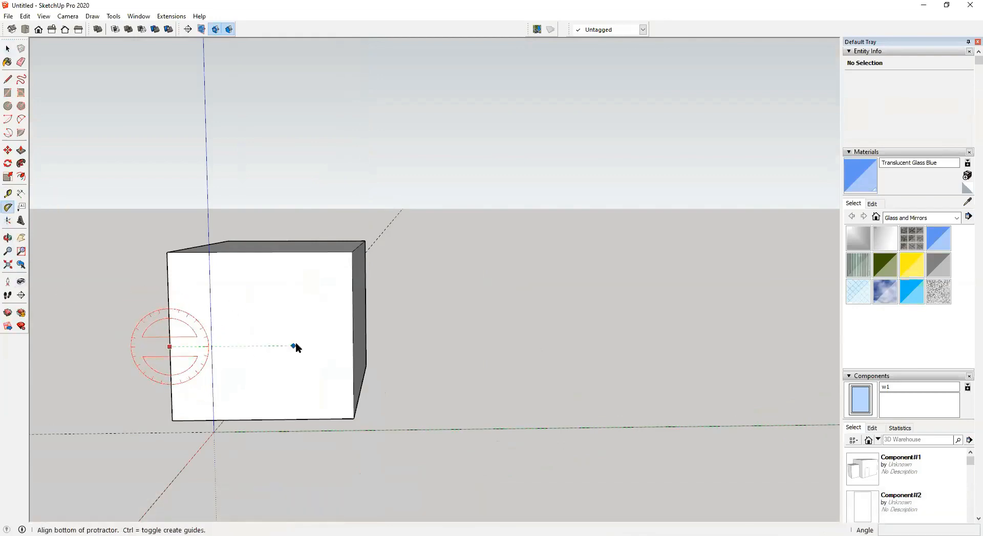
{"action": "left_click", "coordinate": [435, 345]}
{"action": "type", "text": "60"}
{"action": "key", "text": "Return"}
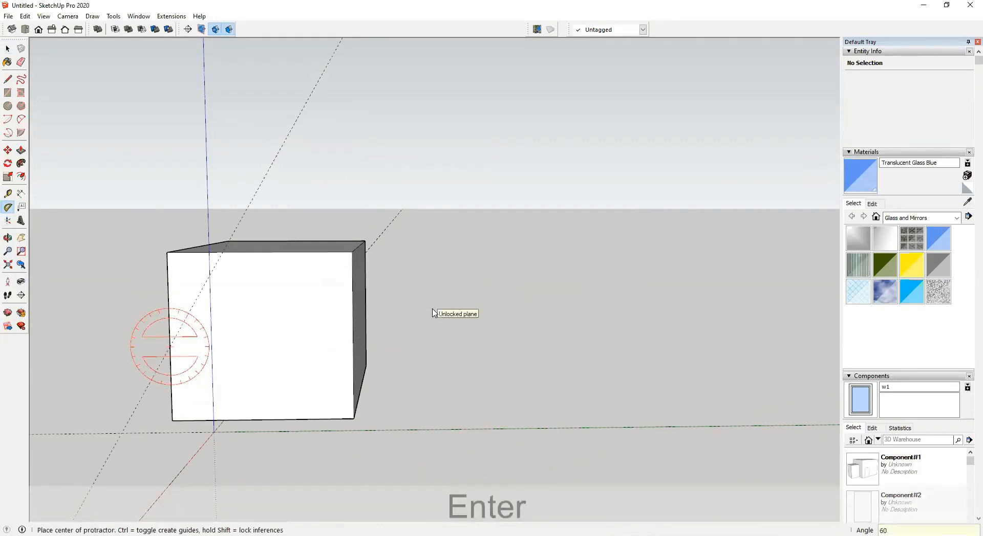
{"action": "type", "text": "45"}
{"action": "key", "text": "Return"}
{"action": "scroll", "coordinate": [198, 291], "scroll_direction": "up", "scroll_amount": 3}
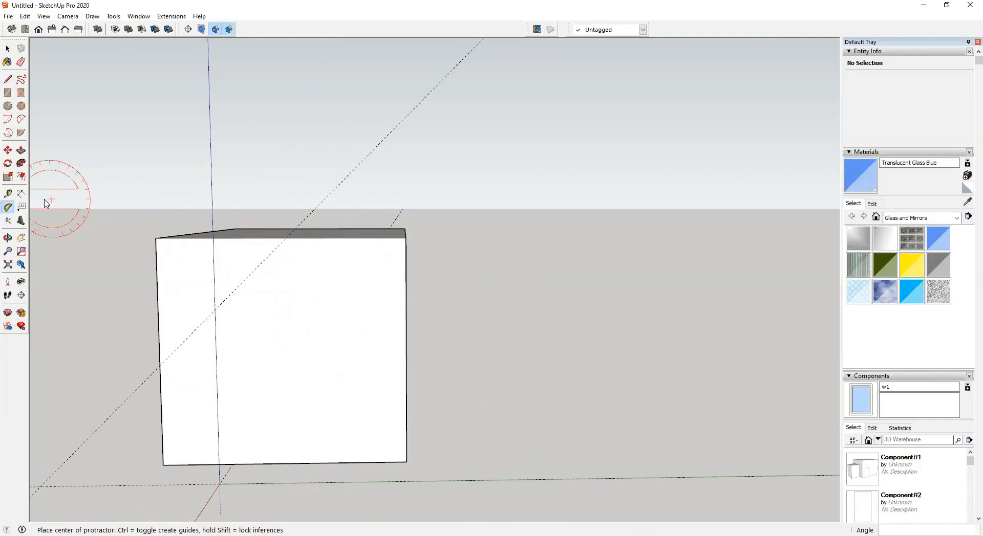
Step: Add two guides parallel to the 45-degree guide across the box's front face with the Tape Measure tool
{"action": "left_click", "coordinate": [7, 193]}
{"action": "left_click", "coordinate": [251, 275]}
{"action": "left_click", "coordinate": [300, 299]}
{"action": "left_click", "coordinate": [307, 291]}
{"action": "middle_click_drag", "start_coordinate": [351, 323], "coordinate": [256, 396]}
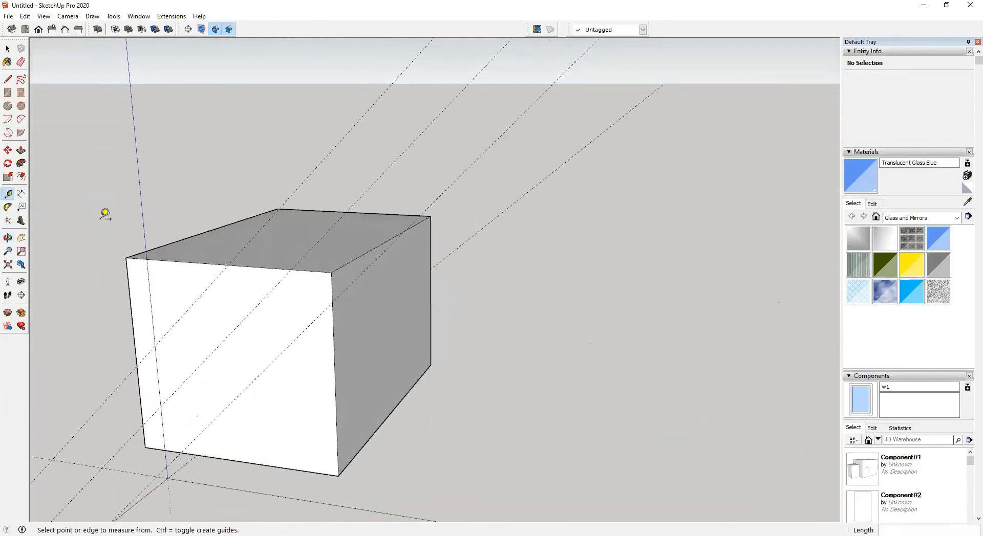
Step: Reposition the axes with the origin low on the front face, red along the lowest diagonal guide and green perpendicular to it on the face
{"action": "left_click", "coordinate": [8, 220]}
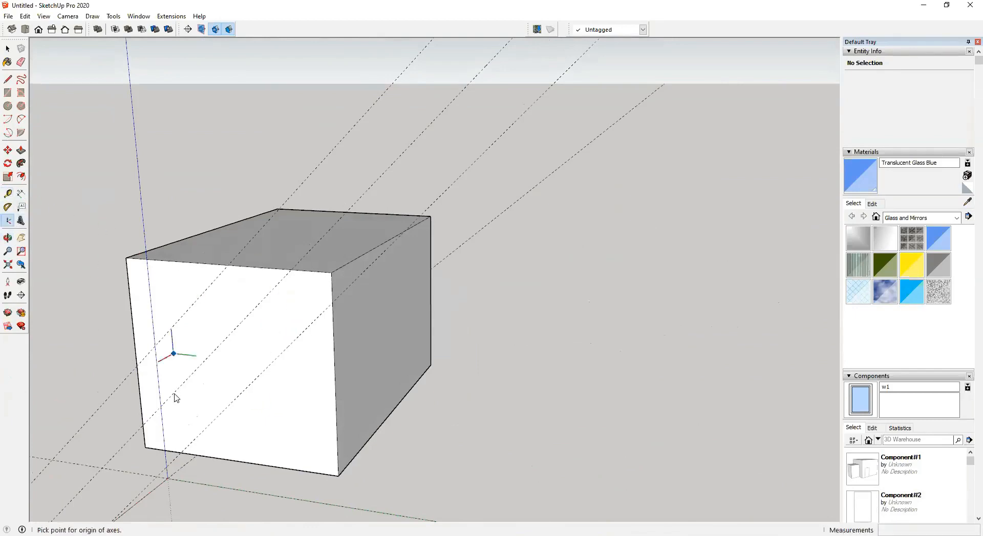
{"action": "left_click", "coordinate": [194, 440]}
{"action": "left_click", "coordinate": [254, 371]}
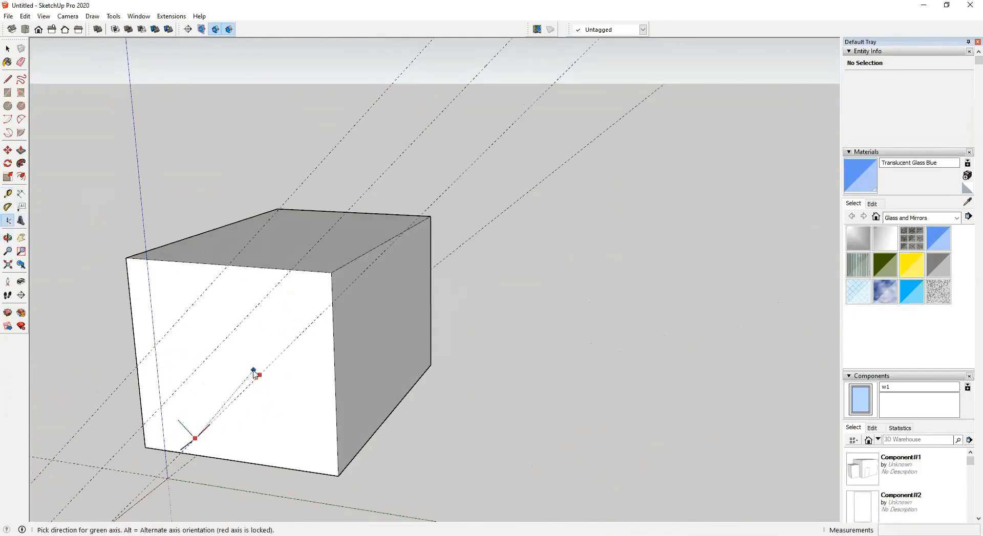
{"action": "left_click", "coordinate": [136, 369]}
{"action": "key", "text": "t"}
{"action": "mouse_move", "coordinate": [206, 400]}
{"action": "middle_mouse_down"}
{"action": "mouse_move", "coordinate": [226, 379]}
{"action": "mouse_move", "coordinate": [219, 391]}
{"action": "middle_mouse_up"}
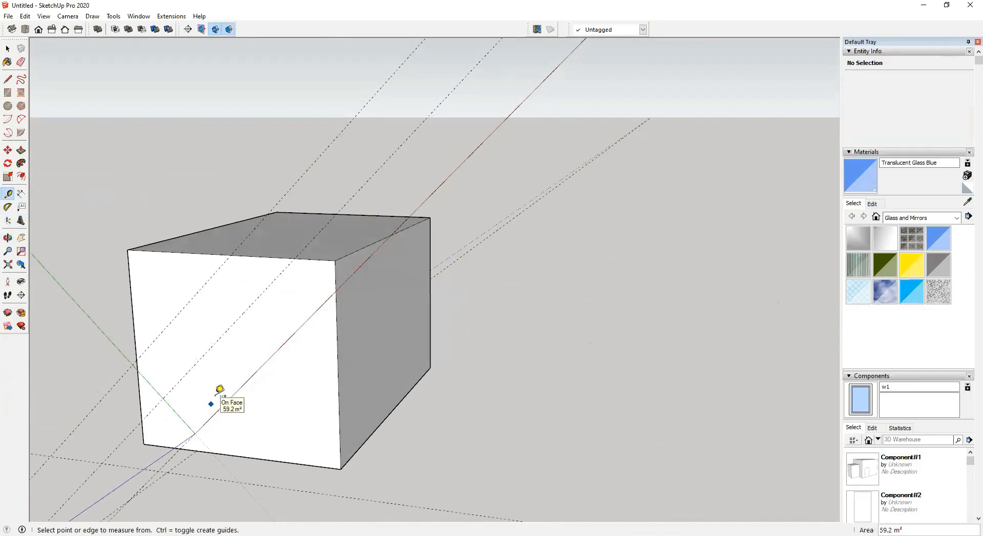
{"action": "key", "text": "space"}
{"action": "middle_click_drag", "start_coordinate": [215, 399], "coordinate": [228, 274]}
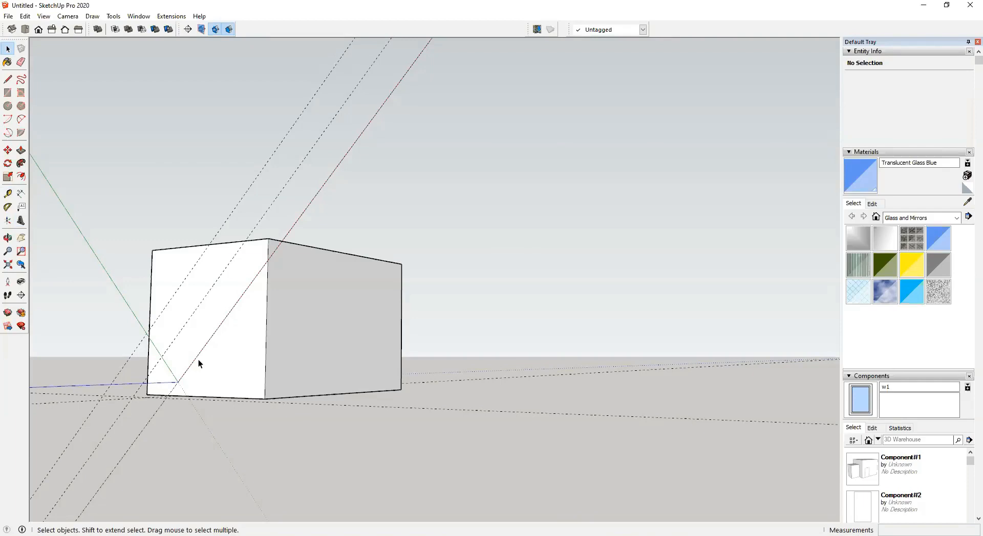
Step: Draw a tilted rectangle aligned to the new axes on the box's front face, and another rectangle on the adjacent side face
{"action": "key", "text": "r"}
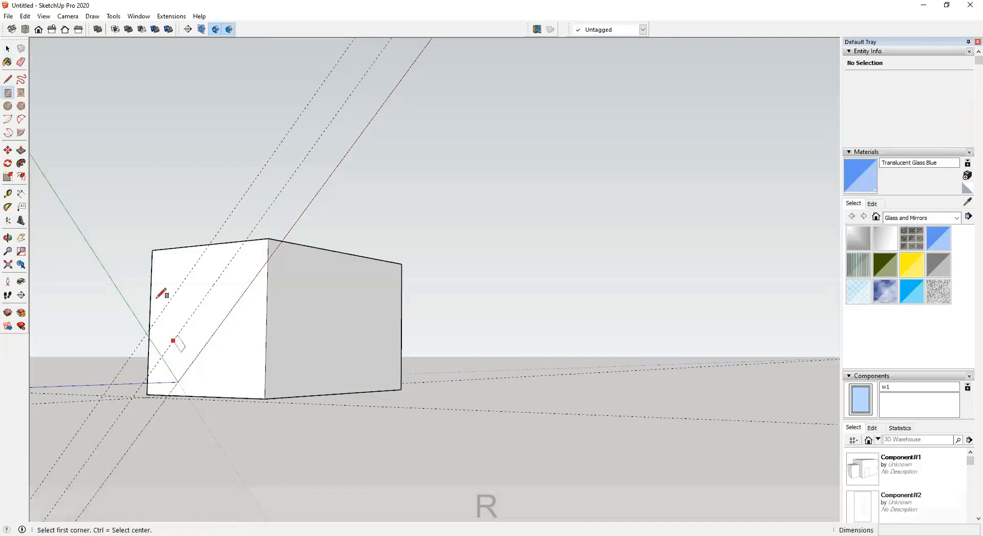
{"action": "scroll", "coordinate": [174, 266], "scroll_direction": "up", "scroll_amount": 3}
{"action": "left_click", "coordinate": [171, 260]}
{"action": "left_click", "coordinate": [270, 313]}
{"action": "mouse_move", "coordinate": [254, 305]}
{"action": "middle_mouse_down"}
{"action": "mouse_move", "coordinate": [201, 445]}
{"action": "mouse_move", "coordinate": [439, 281]}
{"action": "mouse_move", "coordinate": [460, 321]}
{"action": "mouse_move", "coordinate": [450, 355]}
{"action": "mouse_move", "coordinate": [331, 324]}
{"action": "middle_mouse_up"}
{"action": "left_click", "coordinate": [331, 325]}
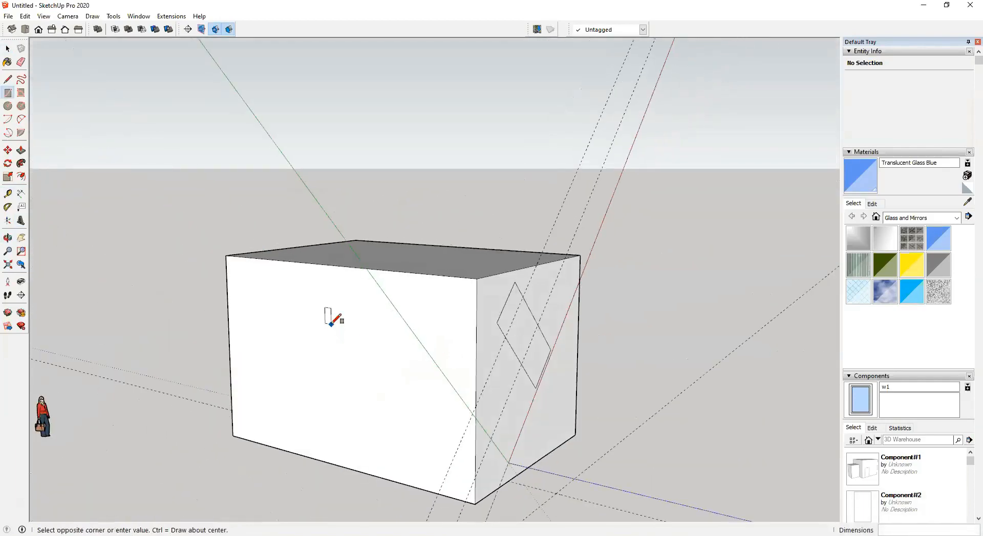
{"action": "left_click", "coordinate": [402, 391]}
{"action": "middle_click_drag", "start_coordinate": [402, 391], "coordinate": [429, 324]}
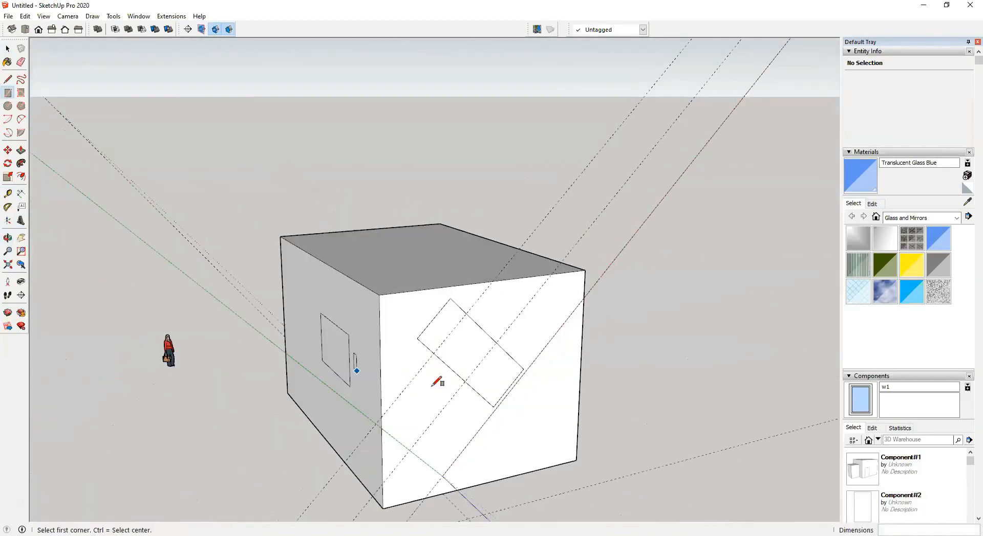
{"action": "middle_click_drag", "start_coordinate": [439, 383], "coordinate": [271, 362]}
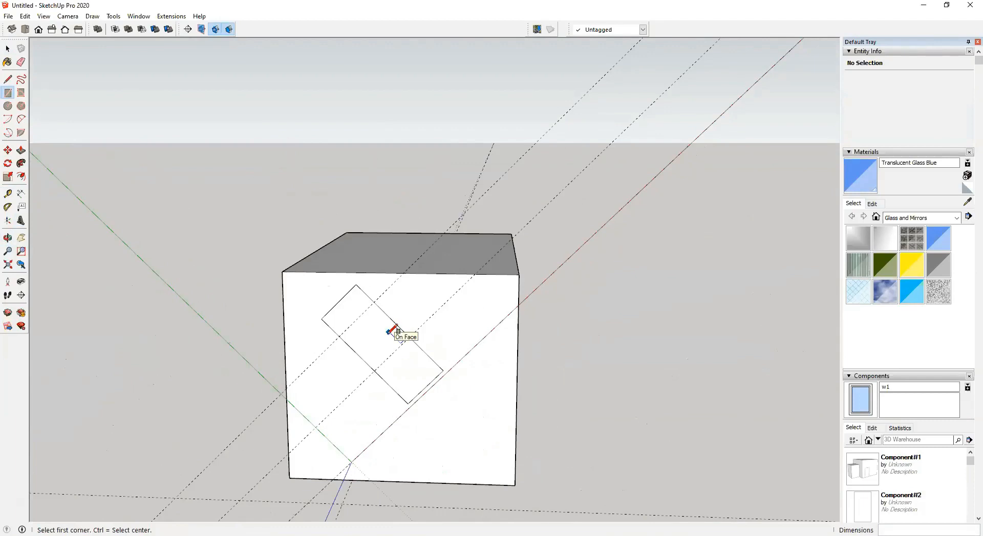
{"action": "scroll", "coordinate": [397, 390], "scroll_direction": "down", "scroll_amount": 4}
{"action": "middle_click_drag", "start_coordinate": [398, 397], "coordinate": [267, 424], "text": "shift"}
{"action": "key", "text": "space"}
Step: Reset the drawing axes to their default position and orientation
{"action": "middle_click_drag", "start_coordinate": [333, 373], "coordinate": [403, 334]}
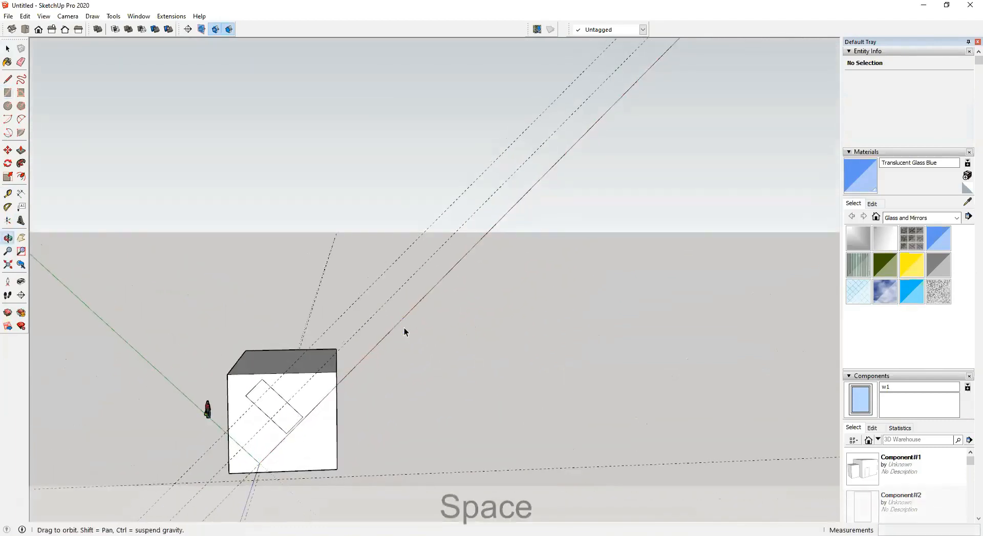
{"action": "right_click", "coordinate": [188, 401]}
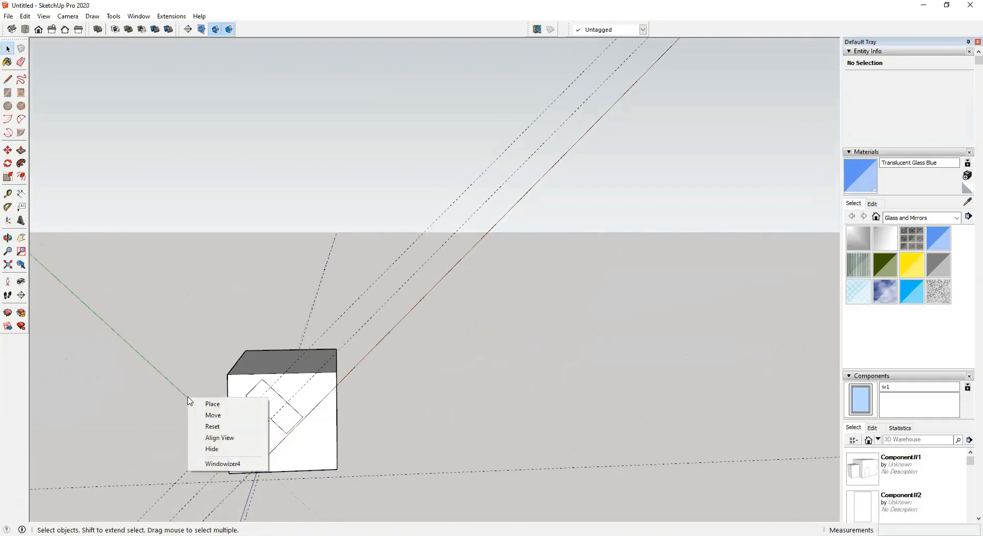
{"action": "left_click", "coordinate": [250, 427]}
{"action": "middle_click_drag", "start_coordinate": [172, 462], "coordinate": [533, 450]}
{"action": "middle_click_drag", "start_coordinate": [348, 407], "coordinate": [219, 428]}
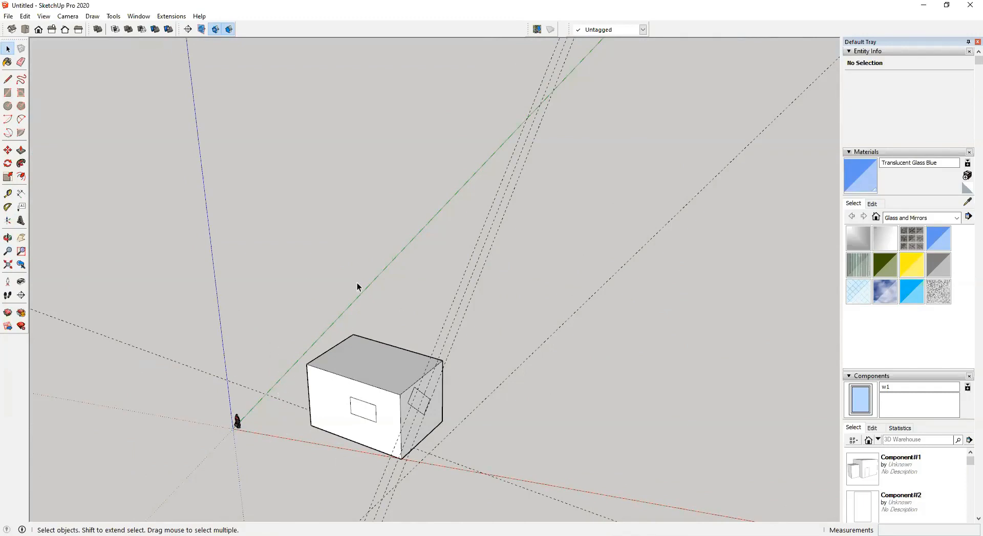
{"action": "right_click", "coordinate": [297, 442]}
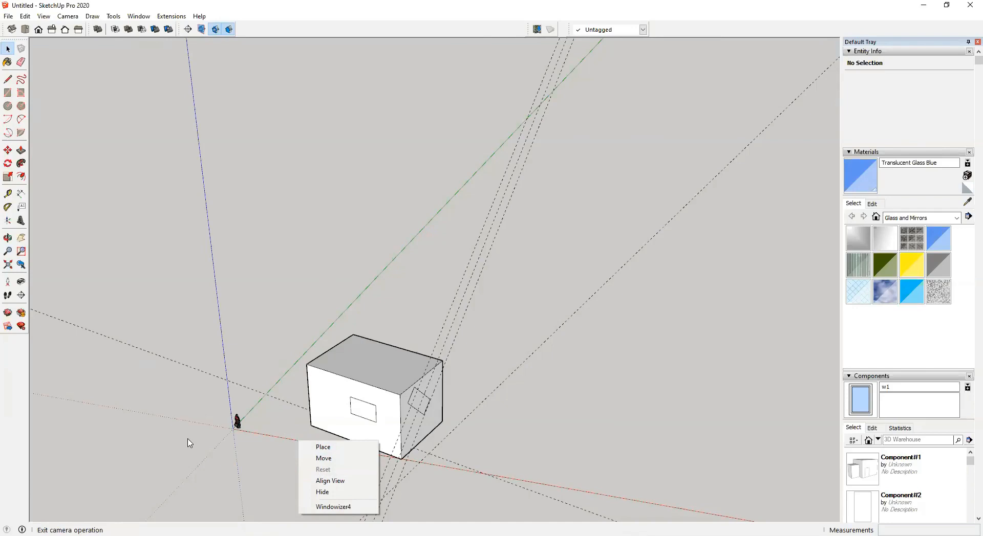
{"action": "left_click", "coordinate": [253, 469]}
{"action": "middle_click_drag", "start_coordinate": [437, 450], "coordinate": [160, 320]}
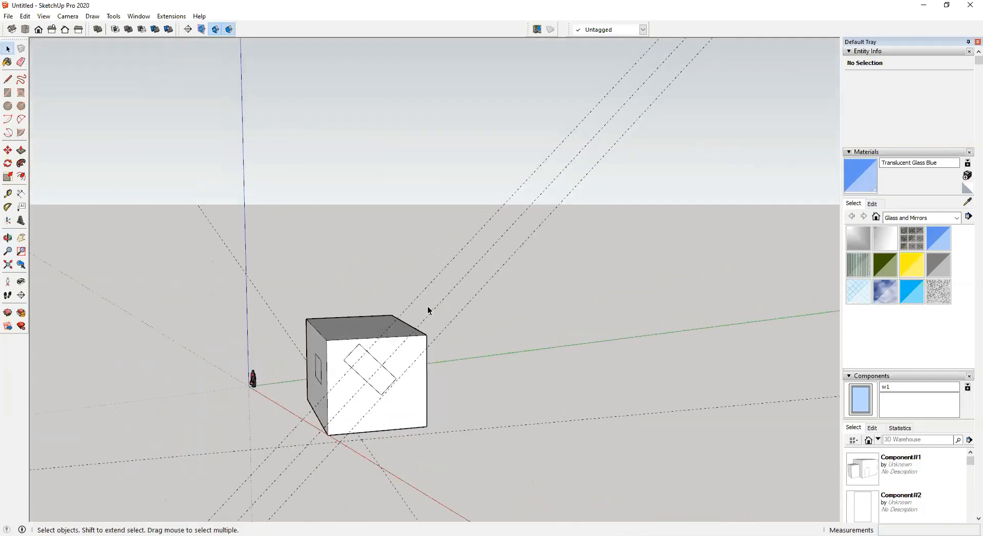
{"action": "middle_click_drag", "start_coordinate": [311, 380], "coordinate": [314, 403]}
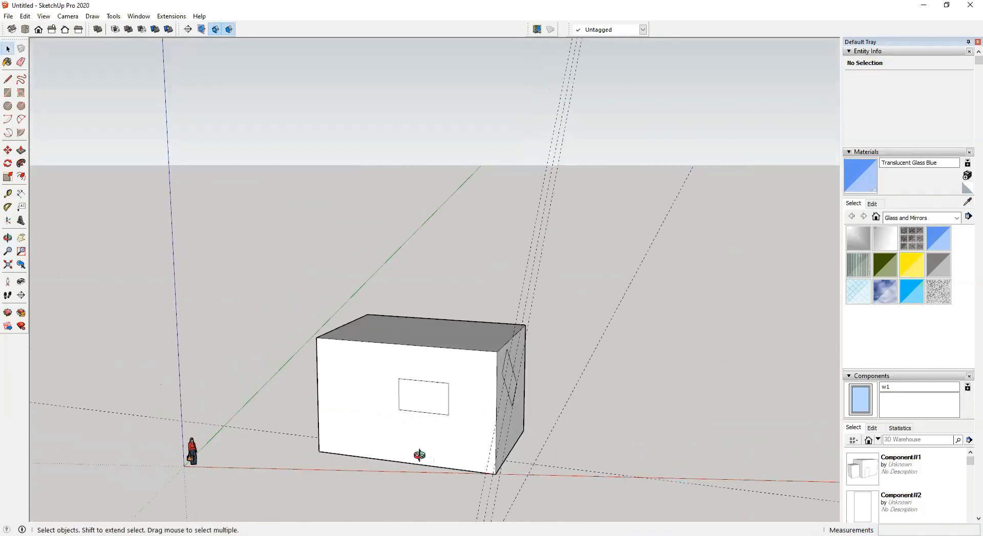
{"action": "middle_click_drag", "start_coordinate": [247, 428], "coordinate": [309, 438]}
{"action": "mouse_move", "coordinate": [373, 428]}
{"action": "middle_mouse_down"}
{"action": "mouse_move", "coordinate": [381, 419]}
{"action": "mouse_move", "coordinate": [225, 470]}
{"action": "middle_mouse_up"}
Step: Draw an arc on the upright face from near its lower left corner upward, bulging right by about 301 mm
{"action": "key", "text": "e"}
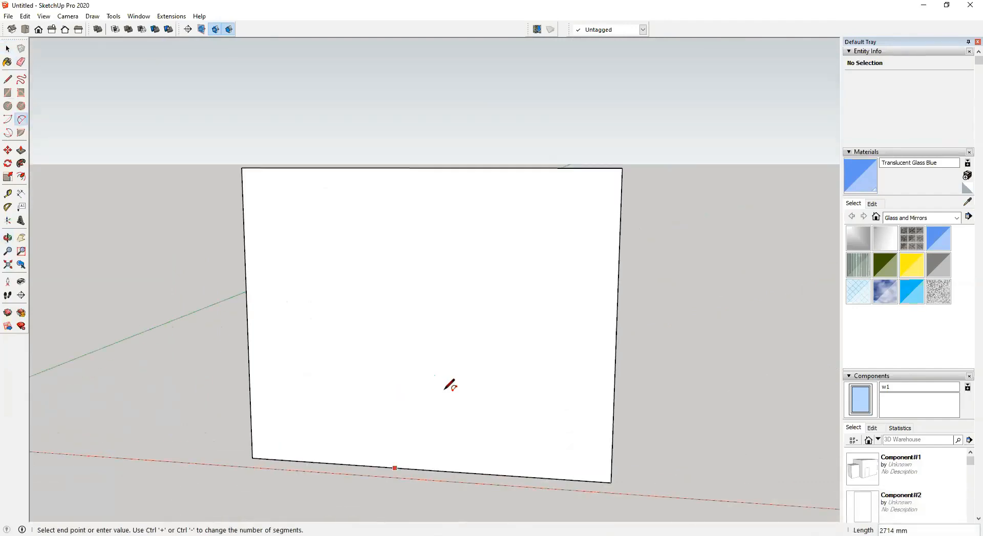
{"action": "key", "text": "Escape"}
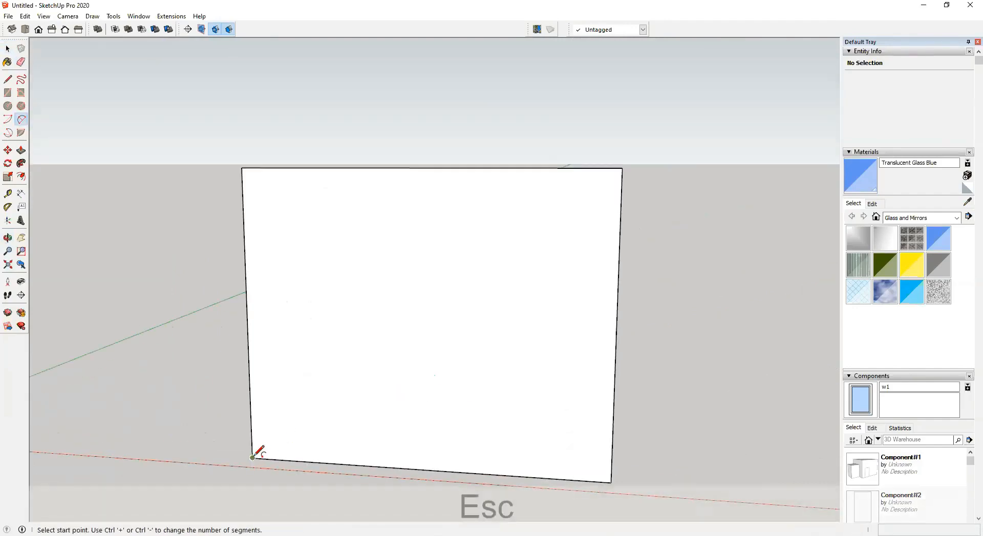
{"action": "left_click", "coordinate": [264, 459]}
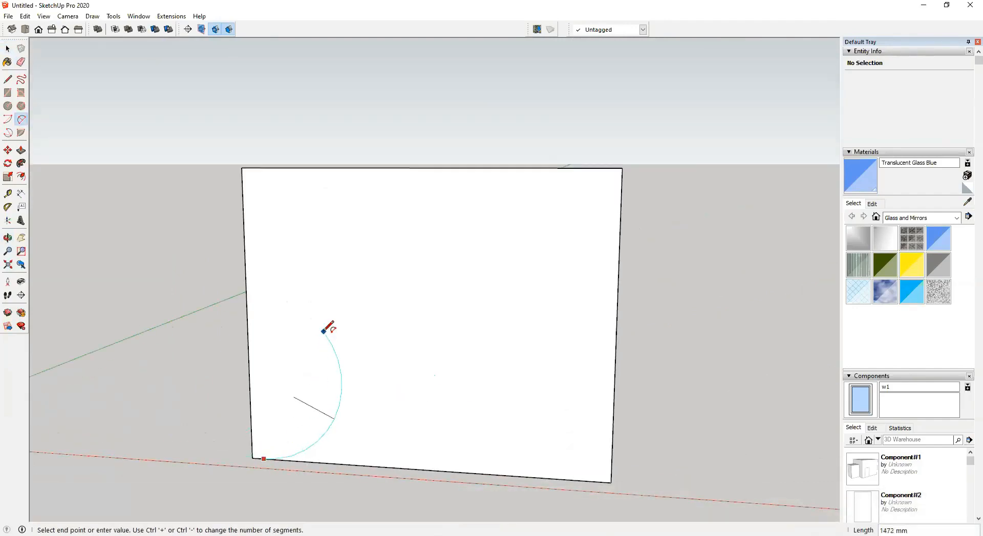
{"action": "left_click", "coordinate": [322, 318]}
{"action": "left_click", "coordinate": [330, 392]}
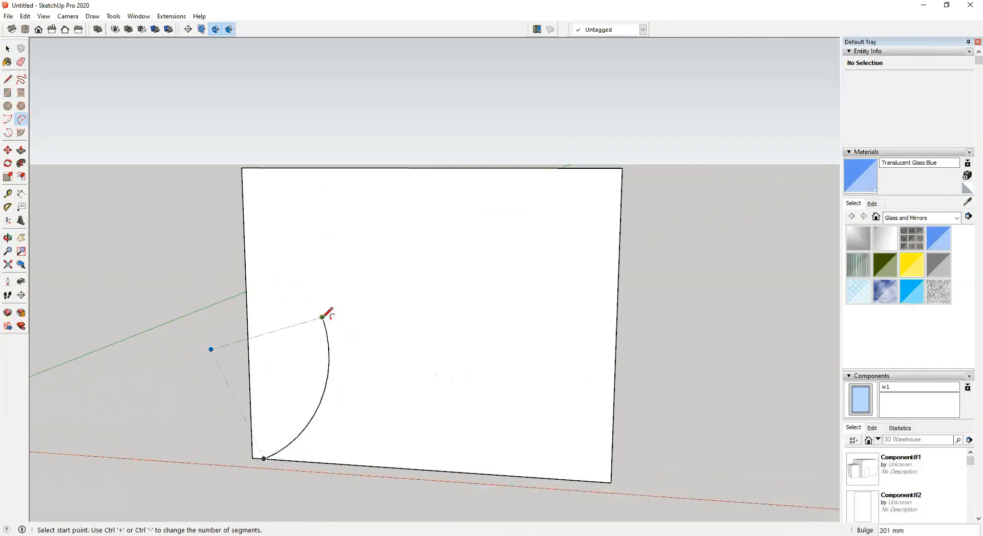
Step: Continue the curve upward with a left-bulging arc and a hooked top arc about 500 mm across
{"action": "left_click", "coordinate": [322, 318]}
{"action": "left_click", "coordinate": [277, 232]}
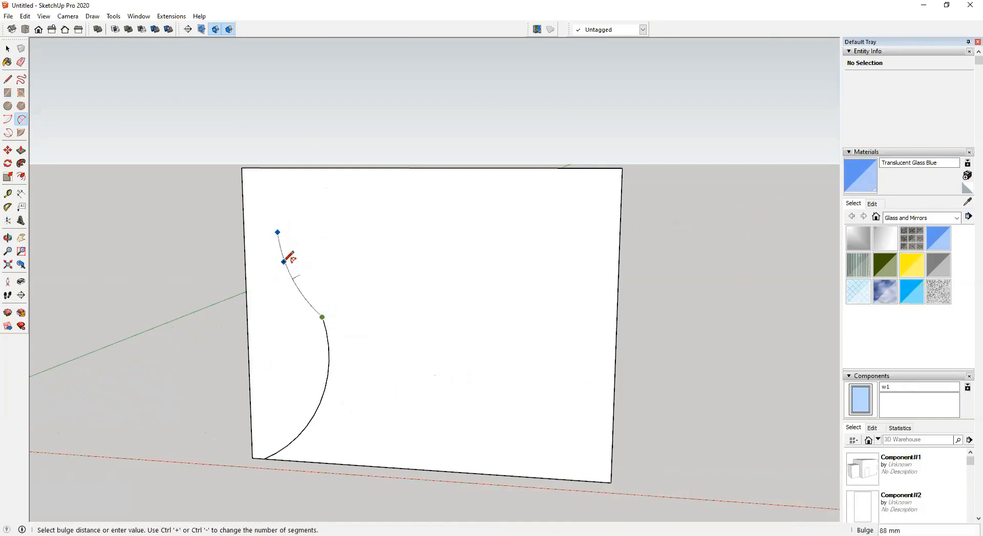
{"action": "left_click", "coordinate": [279, 265]}
{"action": "left_click", "coordinate": [277, 232]}
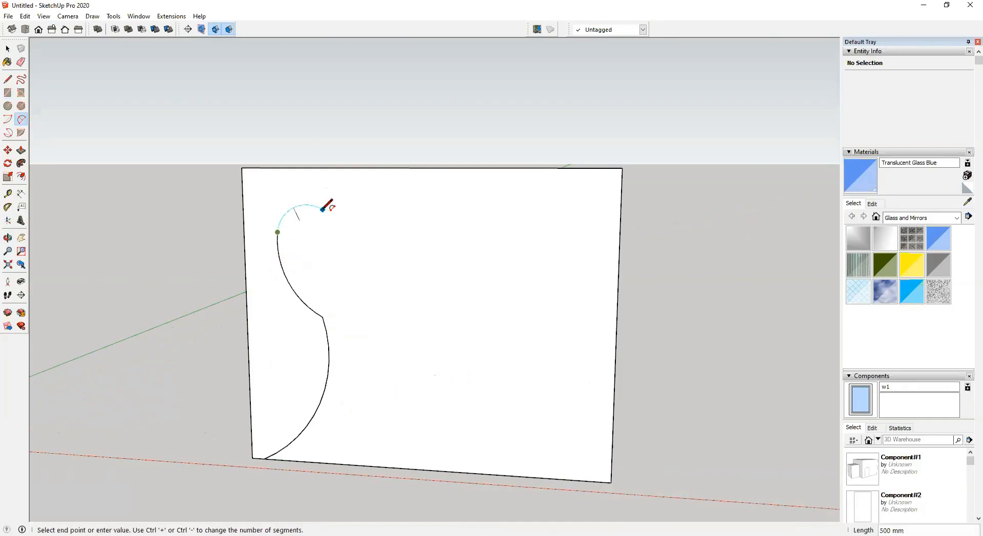
{"action": "left_click", "coordinate": [322, 208]}
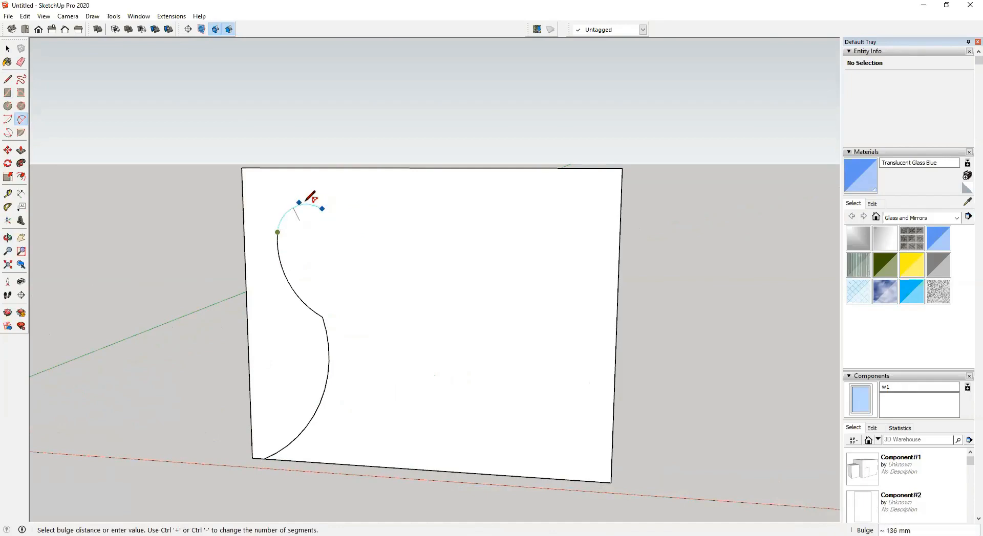
{"action": "left_click", "coordinate": [305, 204]}
{"action": "scroll", "coordinate": [316, 222], "scroll_direction": "up", "scroll_amount": 3}
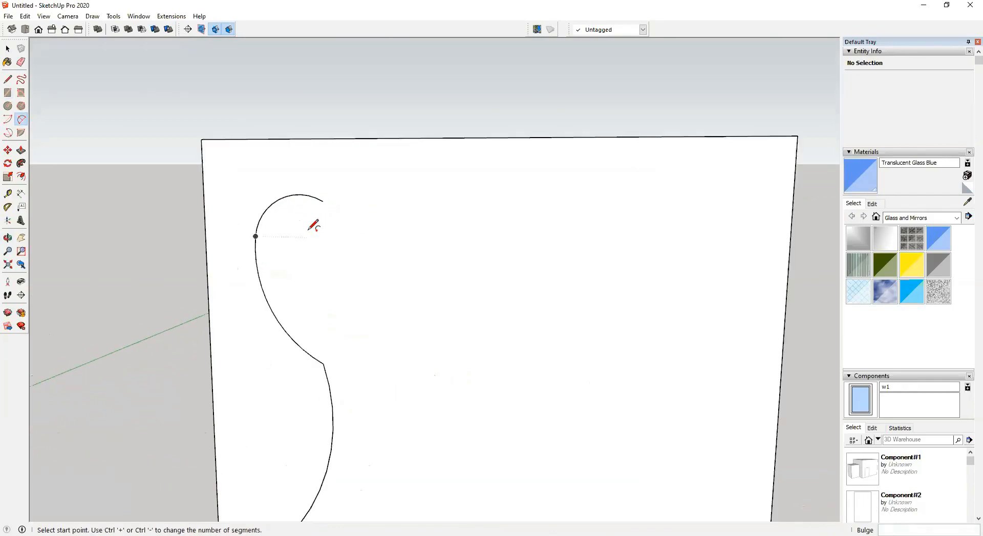
{"action": "middle_click_drag", "start_coordinate": [308, 231], "coordinate": [309, 275]}
{"action": "key", "text": "super"}
{"action": "left_click", "coordinate": [341, 2]}
{"action": "middle_click_drag", "start_coordinate": [276, 183], "coordinate": [285, 237], "text": "shift"}
{"action": "key", "text": "l"}
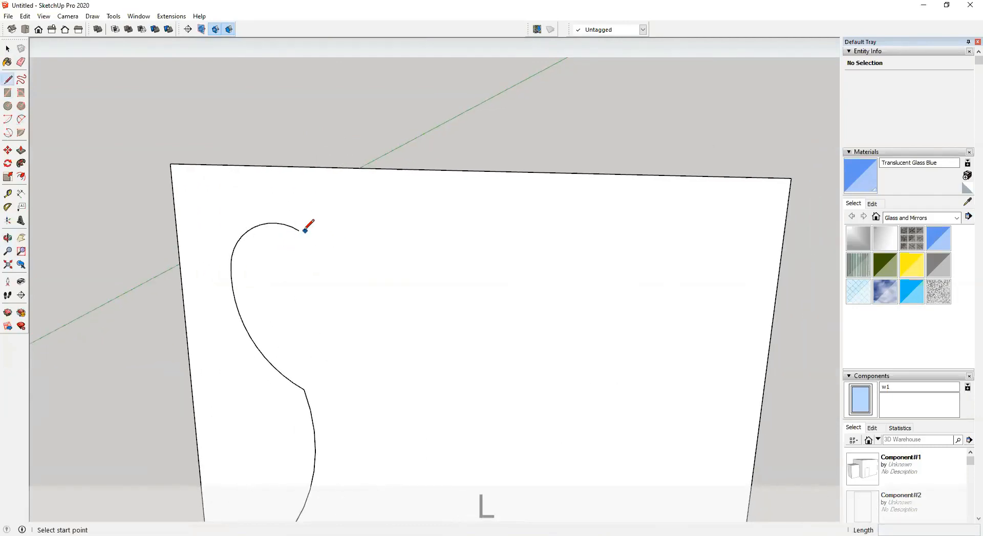
{"action": "scroll", "coordinate": [306, 220], "scroll_direction": "down", "scroll_amount": 3}
{"action": "left_click", "coordinate": [304, 221]}
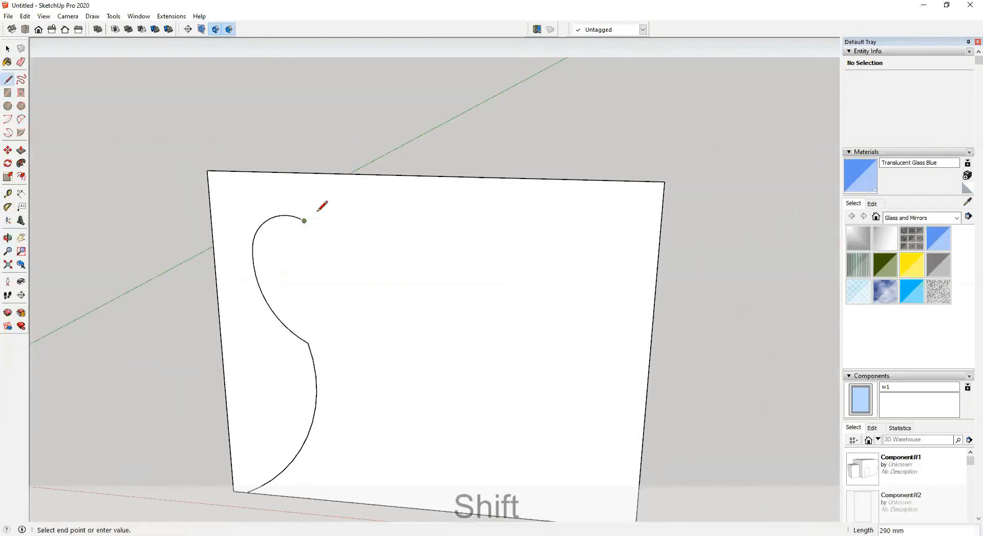
{"action": "scroll", "coordinate": [308, 213], "scroll_direction": "up", "scroll_amount": 2}
{"action": "scroll", "coordinate": [286, 246], "scroll_direction": "down", "scroll_amount": 3}
{"action": "key", "text": "Escape"}
{"action": "key", "text": "Escape"}
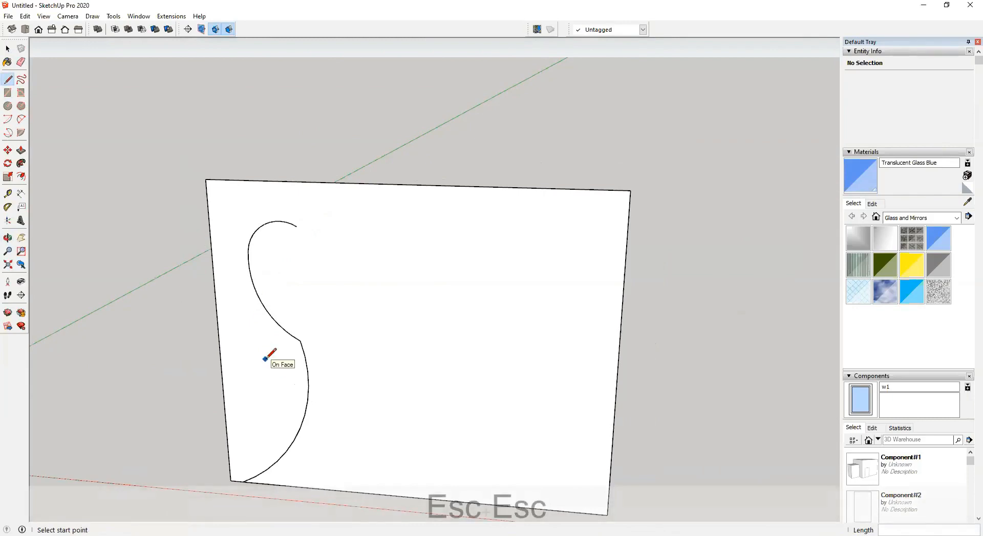
Step: Offset all three connected arcs of the curve together by about 51 mm toward the face's nearest vertical edge
{"action": "key", "text": "f"}
{"action": "scroll", "coordinate": [269, 355], "scroll_direction": "up", "scroll_amount": 2}
{"action": "key", "text": "space"}
{"action": "scroll", "coordinate": [282, 292], "scroll_direction": "down", "scroll_amount": 2}
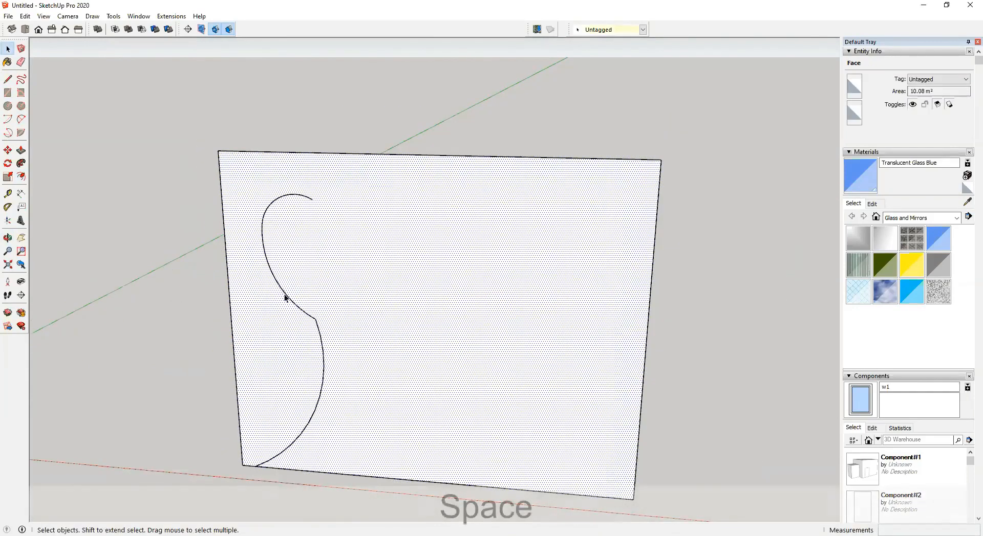
{"action": "left_click", "coordinate": [301, 309]}
{"action": "left_click", "coordinate": [273, 201], "text": "ctrl"}
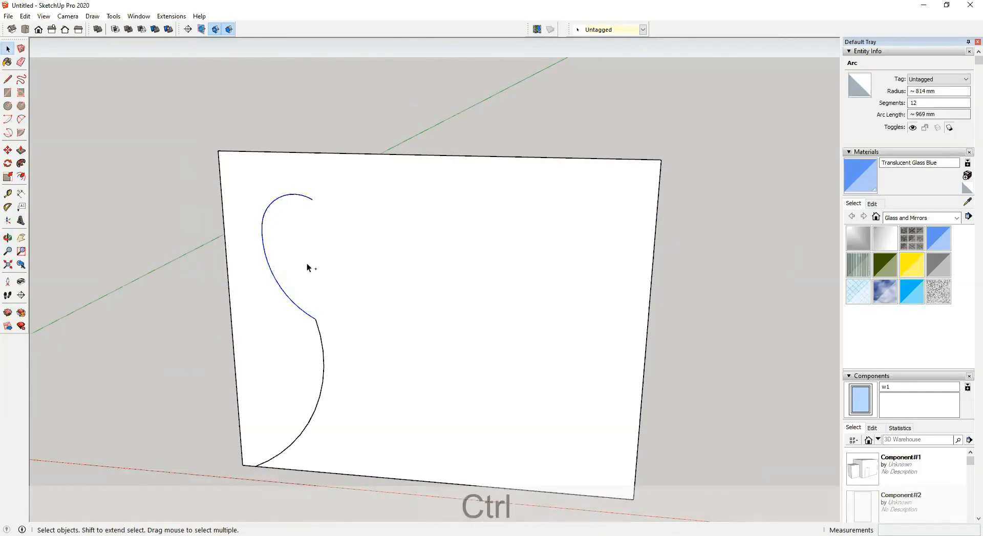
{"action": "left_click", "coordinate": [318, 339], "text": "ctrl"}
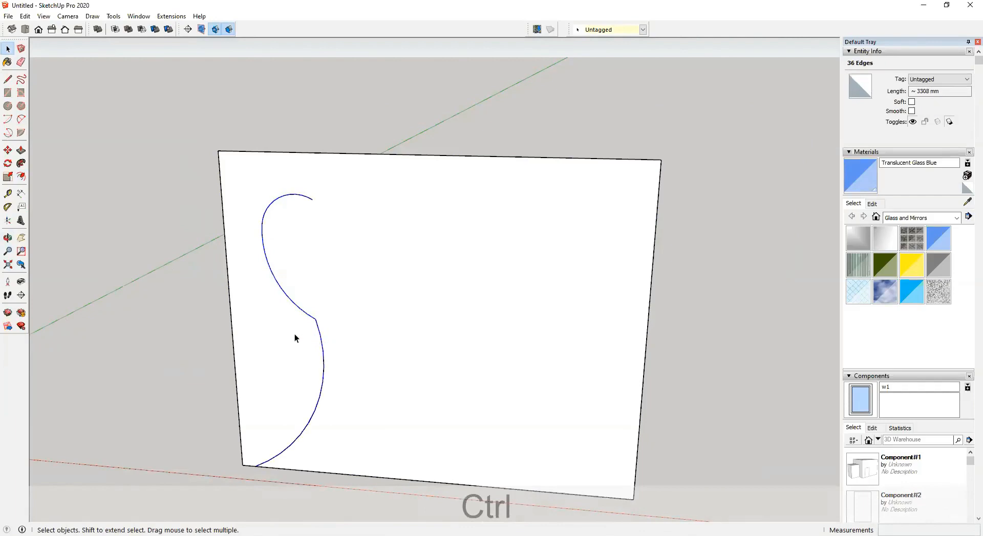
{"action": "key", "text": "f"}
{"action": "scroll", "coordinate": [295, 323], "scroll_direction": "up", "scroll_amount": 2}
{"action": "left_click", "coordinate": [297, 298]}
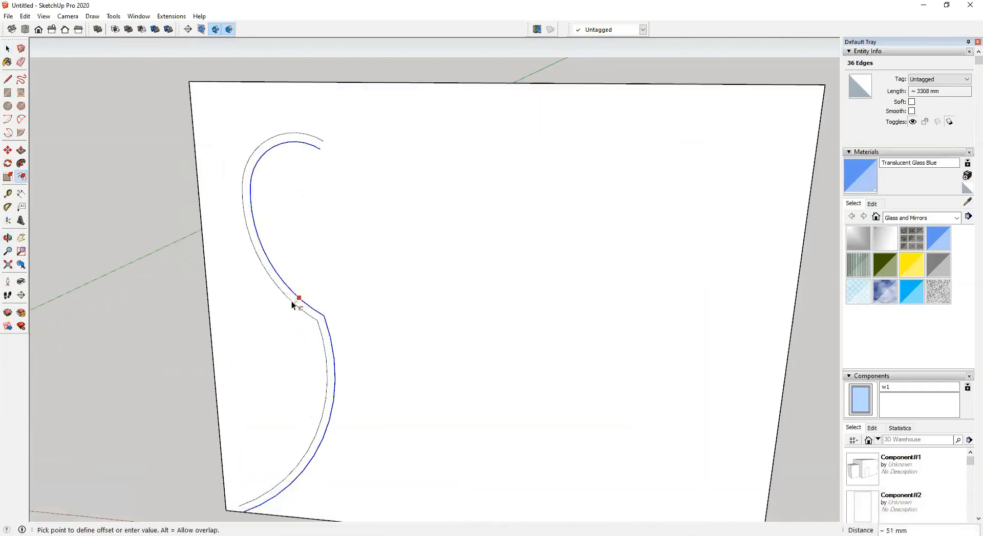
{"action": "left_click", "coordinate": [291, 301]}
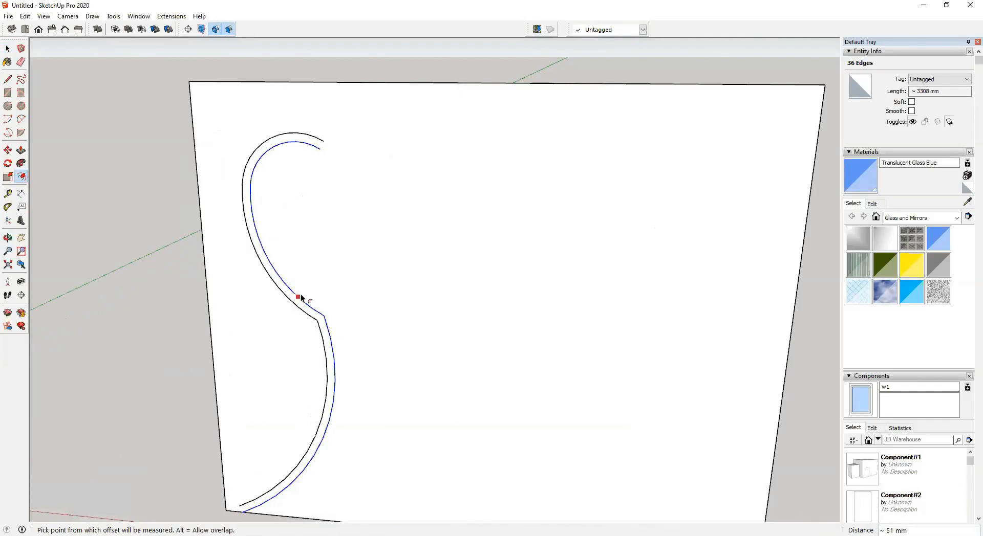
Step: Close the strip between the original curve and its offset with short lines at the upper and lower ends
{"action": "key", "text": "l"}
{"action": "scroll", "coordinate": [312, 204], "scroll_direction": "up", "scroll_amount": 1}
{"action": "left_click", "coordinate": [320, 144]}
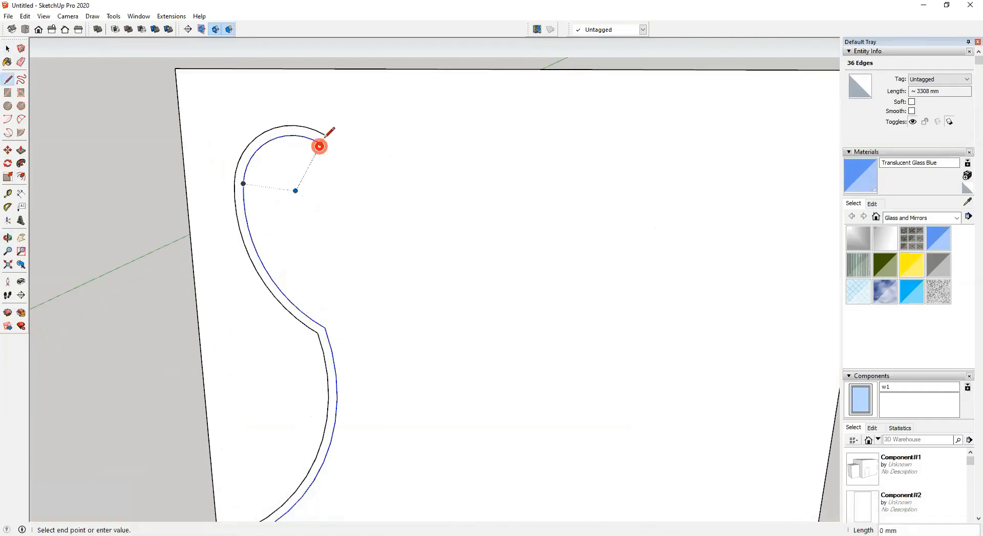
{"action": "scroll", "coordinate": [330, 204], "scroll_direction": "down", "scroll_amount": 1}
{"action": "key", "text": "Escape"}
{"action": "scroll", "coordinate": [255, 446], "scroll_direction": "up", "scroll_amount": 5}
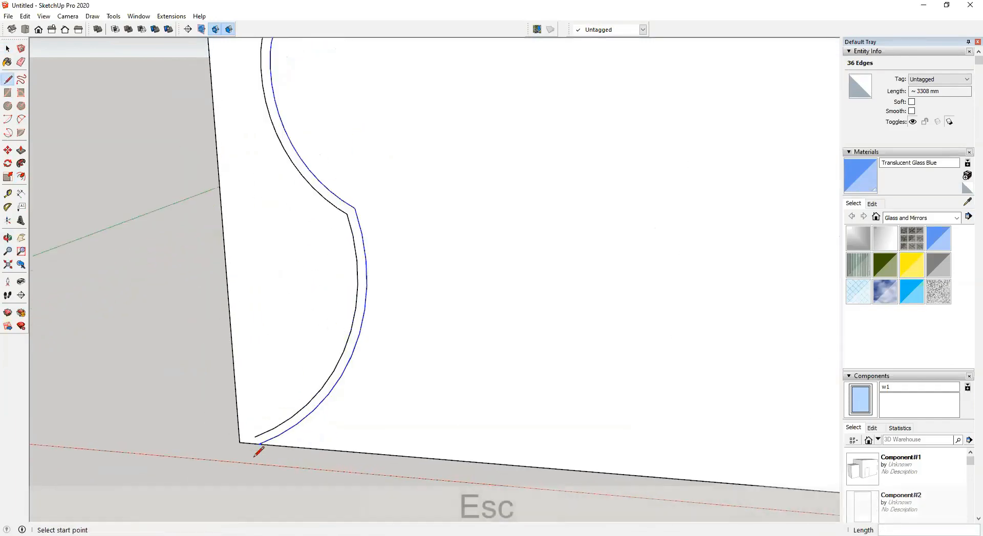
{"action": "left_click", "coordinate": [257, 432]}
{"action": "left_click", "coordinate": [245, 431]}
{"action": "scroll", "coordinate": [241, 429], "scroll_direction": "down", "scroll_amount": 5}
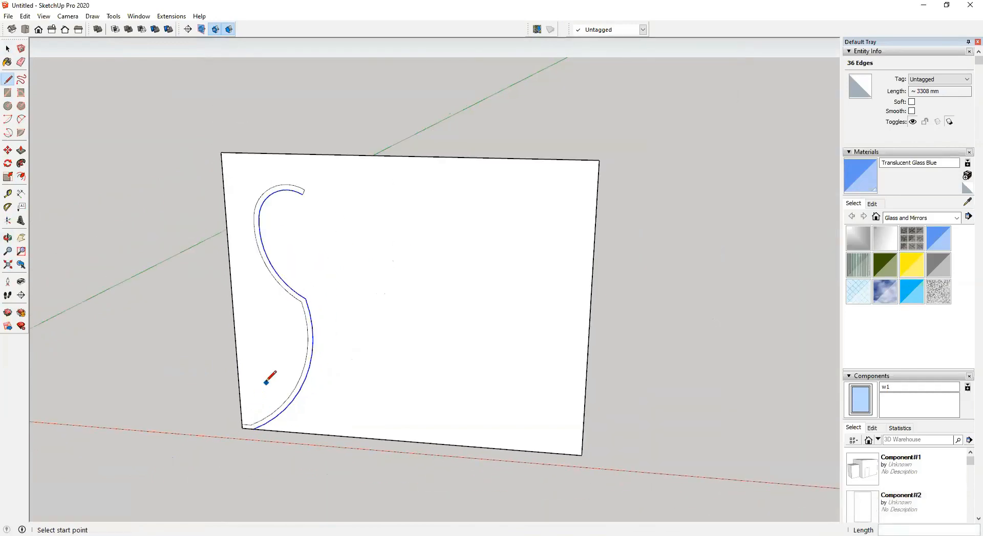
Step: Erase the four outer edges of the upright rectangular face, keeping only the thin curved profile
{"action": "middle_click_drag", "start_coordinate": [268, 379], "coordinate": [186, 410], "text": "shift"}
{"action": "scroll", "coordinate": [208, 399], "scroll_direction": "down", "scroll_amount": 2}
{"action": "key", "text": "e"}
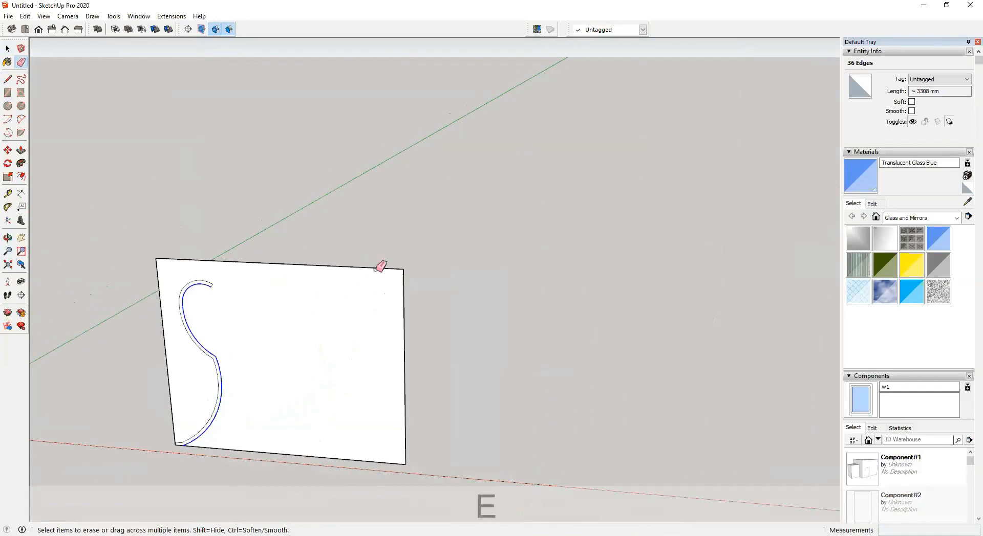
{"action": "left_click_drag", "start_coordinate": [374, 267], "coordinate": [424, 345]}
{"action": "left_click_drag", "start_coordinate": [396, 463], "coordinate": [359, 467]}
{"action": "left_click_drag", "start_coordinate": [167, 367], "coordinate": [147, 364]}
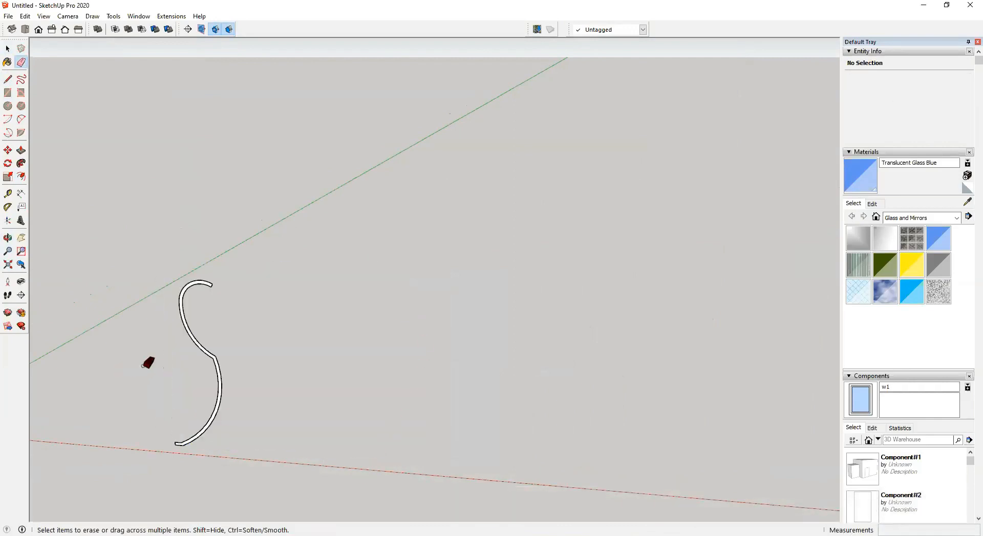
Step: Draw a large horizontal circle beneath the profile, centred a short distance beyond its foot and aligned with the foot's end point
{"action": "middle_click_drag", "start_coordinate": [147, 364], "coordinate": [256, 345], "text": "shift"}
{"action": "scroll", "coordinate": [261, 370], "scroll_direction": "up", "scroll_amount": 4}
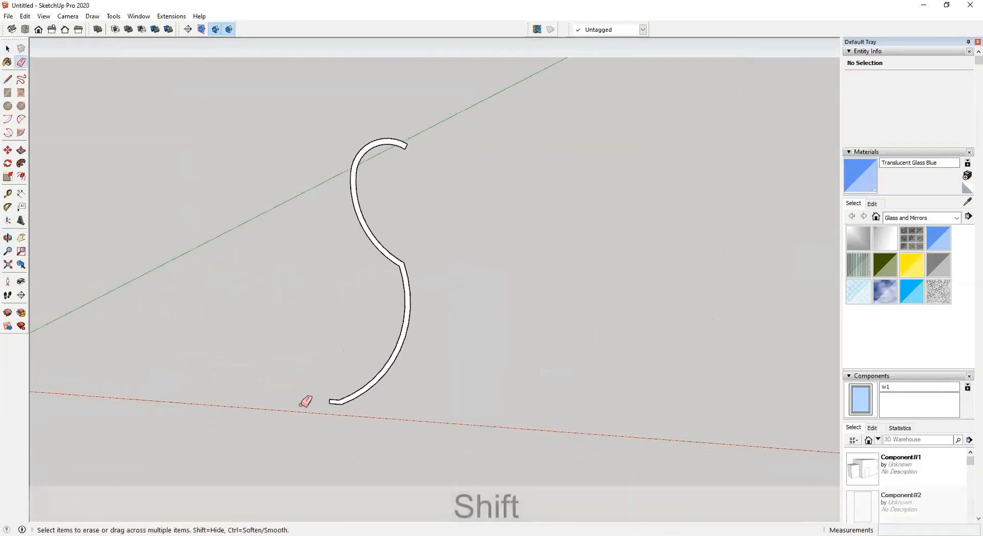
{"action": "middle_click_drag", "start_coordinate": [302, 404], "coordinate": [292, 416], "text": "shift"}
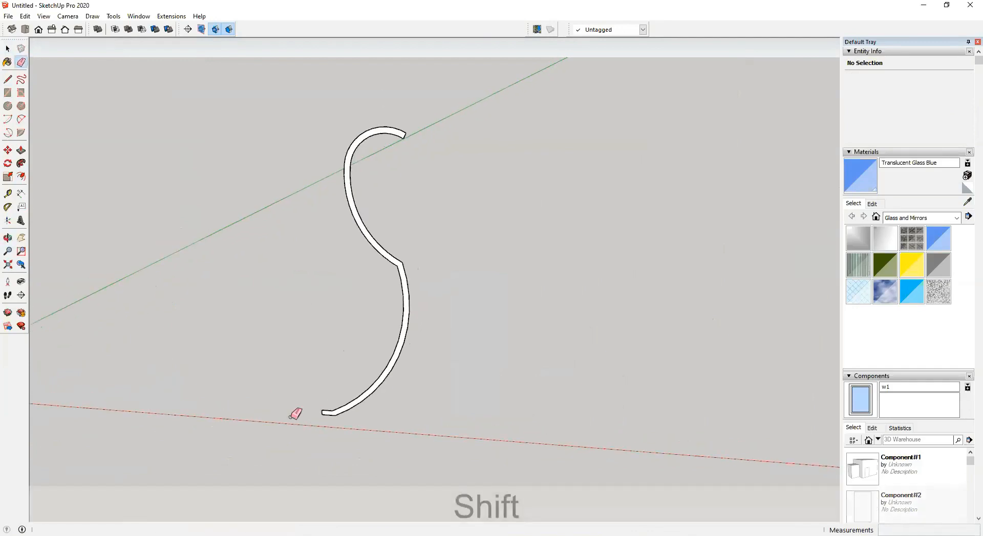
{"action": "key", "text": "m"}
{"action": "key", "text": "q"}
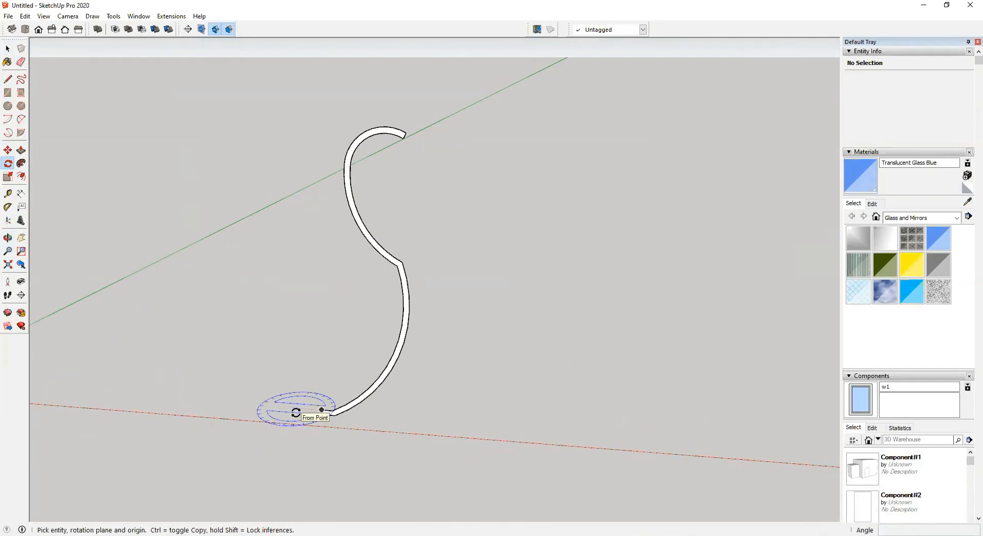
{"action": "key", "text": "c"}
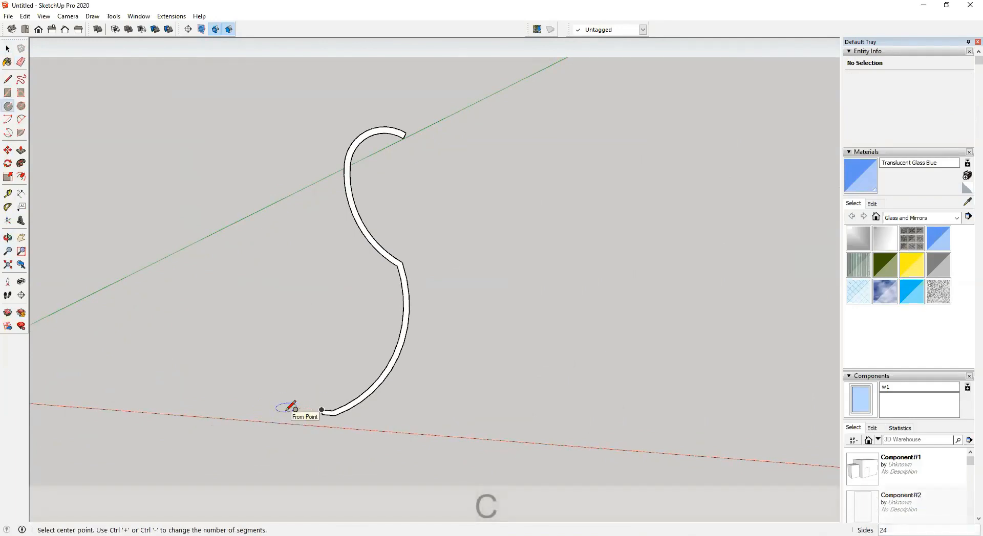
{"action": "left_click", "coordinate": [274, 405]}
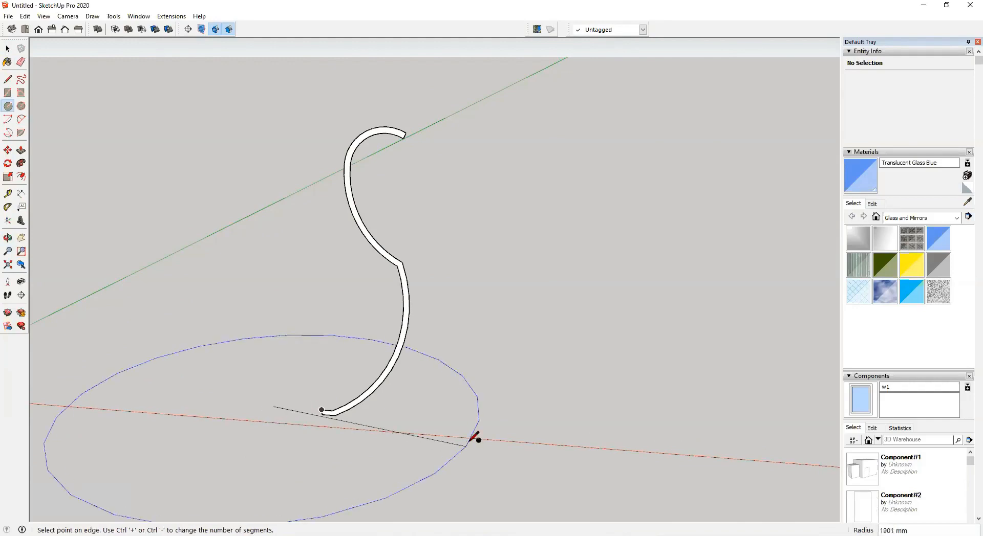
{"action": "left_click", "coordinate": [473, 420]}
{"action": "key", "text": "space"}
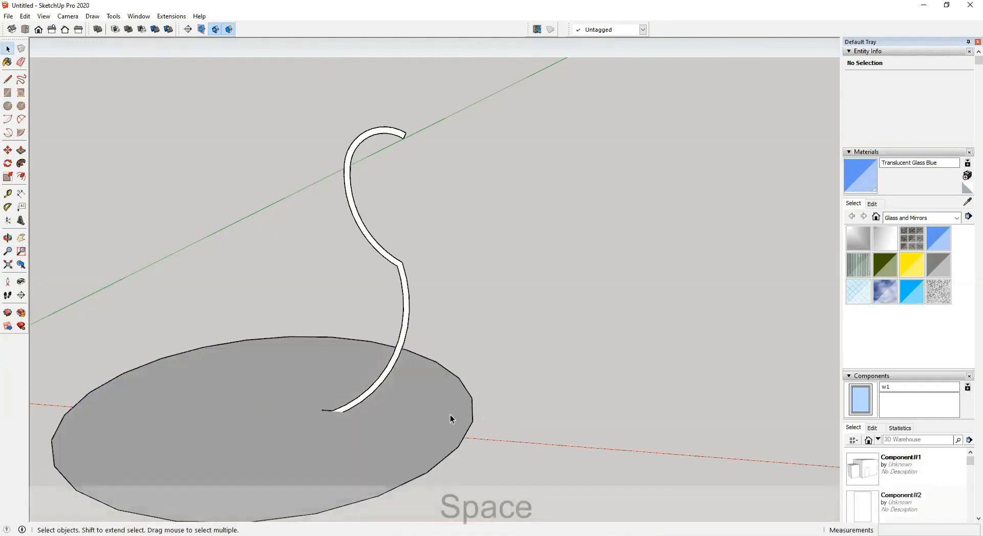
Step: Reduce the circle's radius to about 1587 mm and set its segments to 36
{"action": "double_click", "coordinate": [446, 414]}
{"action": "left_click", "coordinate": [463, 402]}
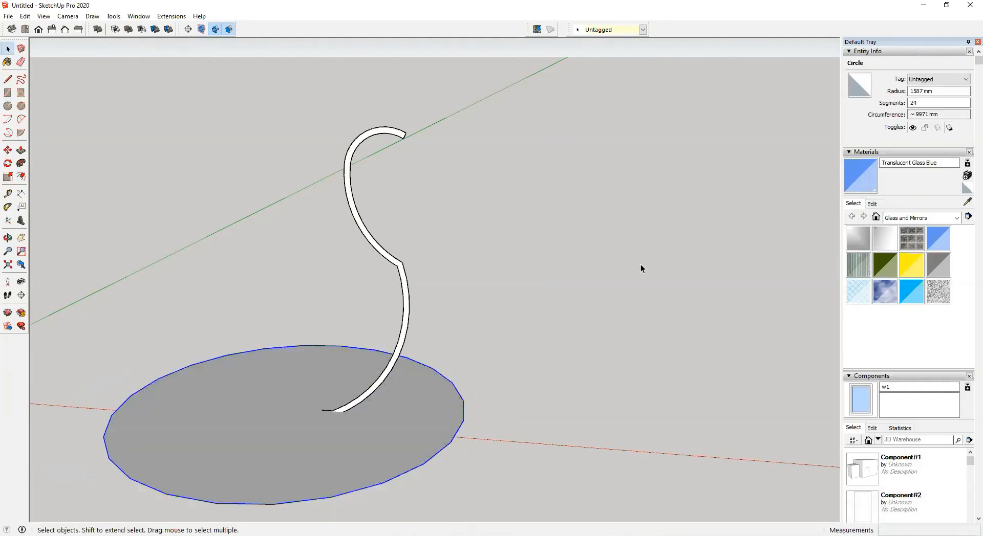
{"action": "left_click", "coordinate": [925, 102]}
{"action": "type", "text": "36"}
{"action": "key", "text": "Return"}
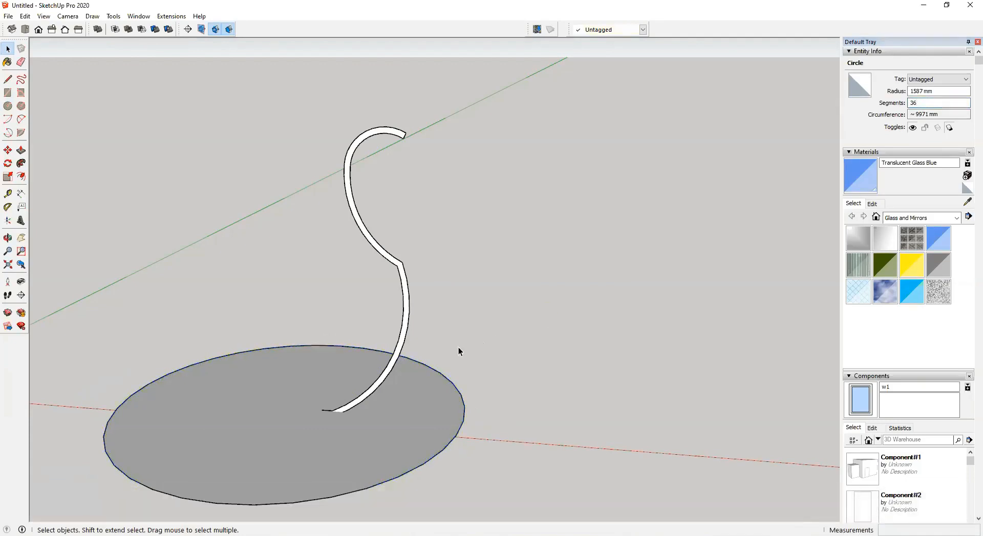
Step: Sweep the curved profile around the circle with Follow Me to form a vase
{"action": "left_click", "coordinate": [458, 351]}
{"action": "left_click", "coordinate": [450, 379]}
{"action": "left_click", "coordinate": [21, 163]}
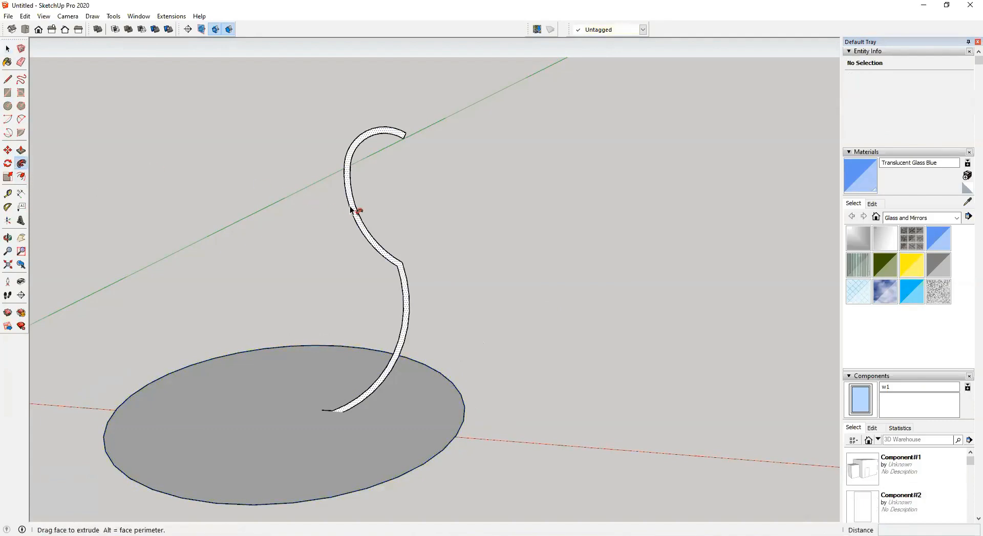
{"action": "left_click", "coordinate": [351, 210]}
{"action": "scroll", "coordinate": [358, 240], "scroll_direction": "down", "scroll_amount": 2}
{"action": "middle_click_drag", "start_coordinate": [367, 256], "coordinate": [350, 314]}
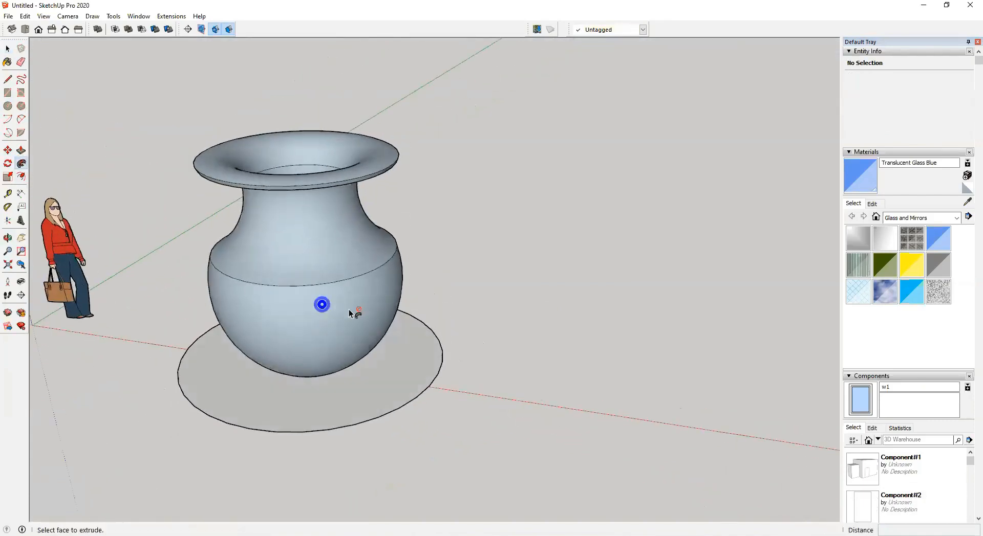
Step: Delete the circular path and its face beneath the vase
{"action": "key", "text": "space"}
{"action": "double_click", "coordinate": [442, 353]}
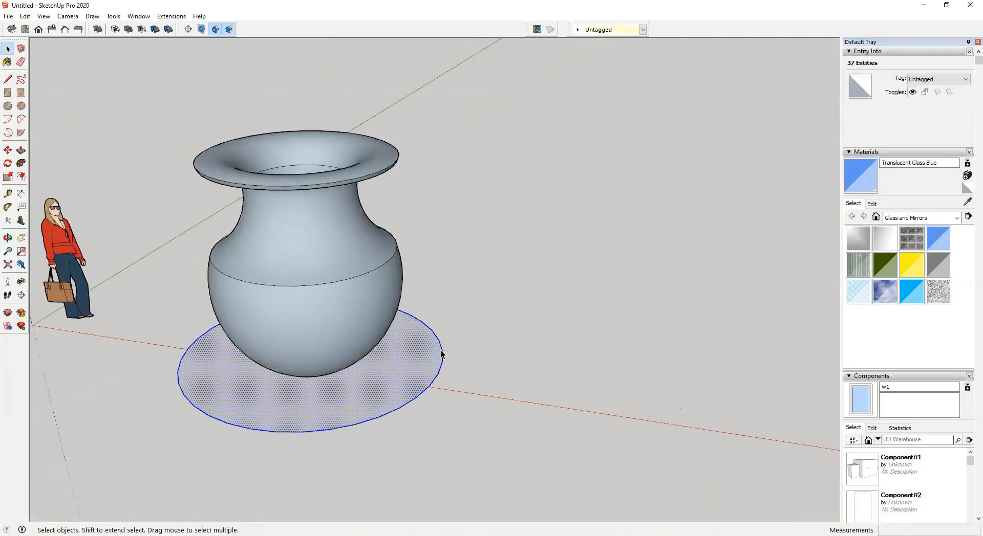
{"action": "key", "text": "Delete"}
Step: Reverse all faces of the vase so the front sides point outward
{"action": "key", "text": "ctrl+a"}
{"action": "key", "text": "ctrl+r"}
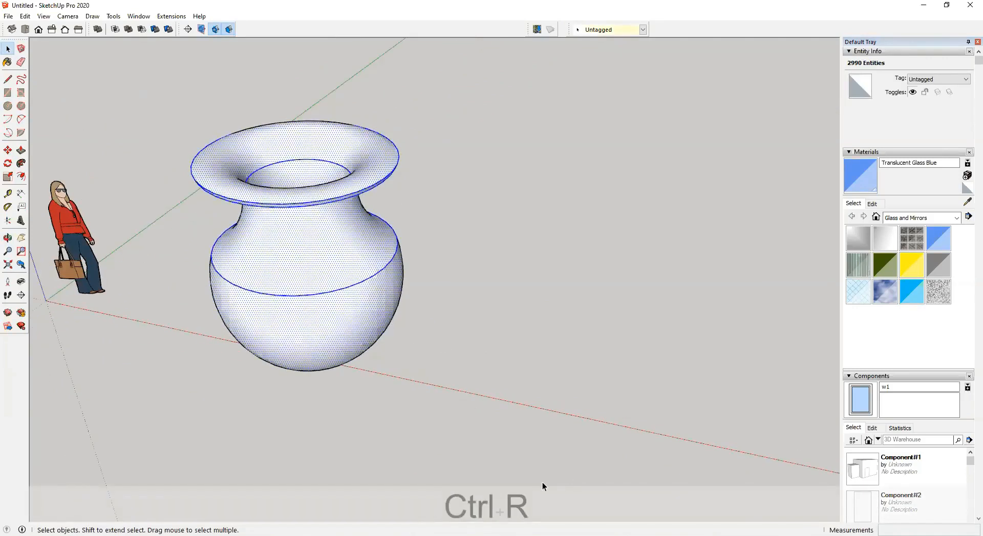
{"action": "left_click", "coordinate": [520, 441]}
{"action": "middle_click_drag", "start_coordinate": [520, 441], "coordinate": [375, 342]}
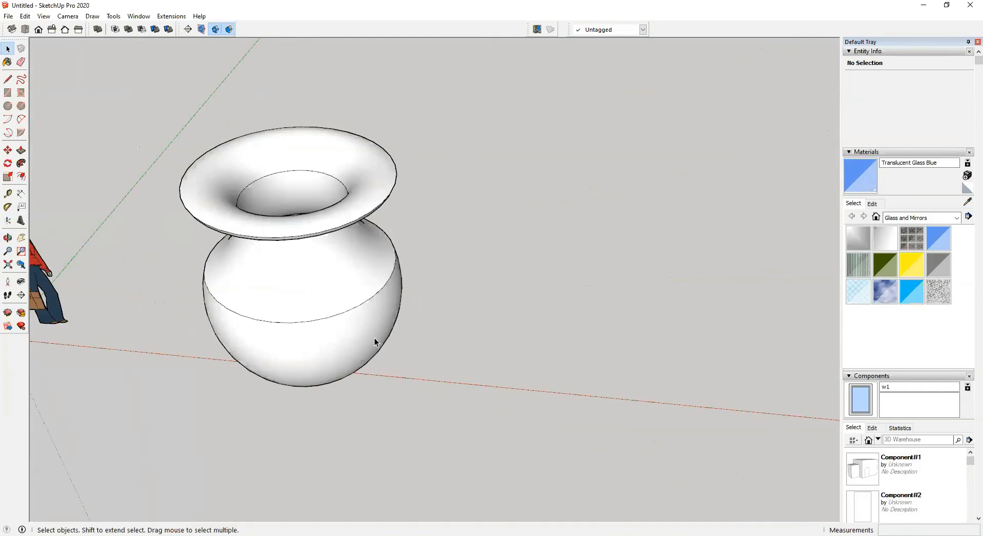
{"action": "middle_click_drag", "start_coordinate": [375, 342], "coordinate": [526, 394]}
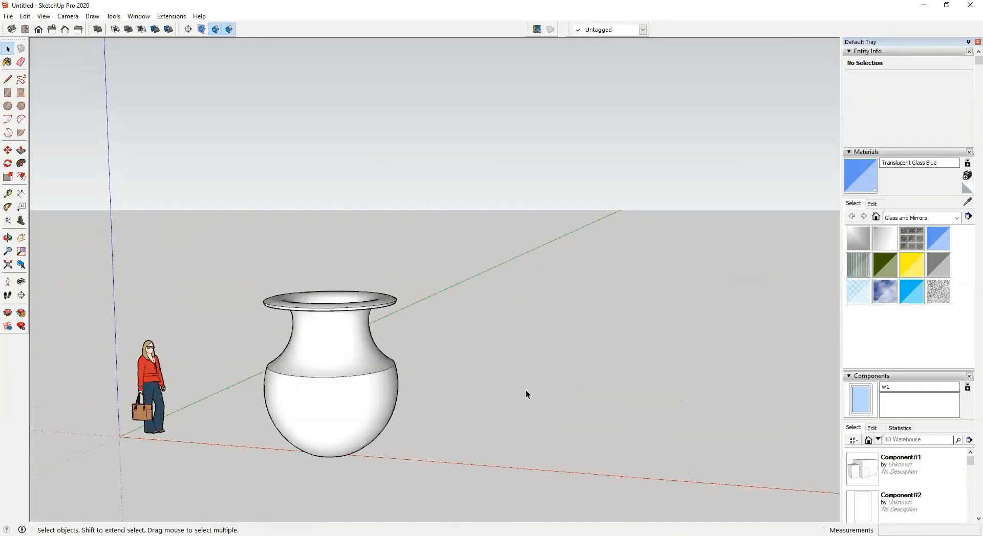